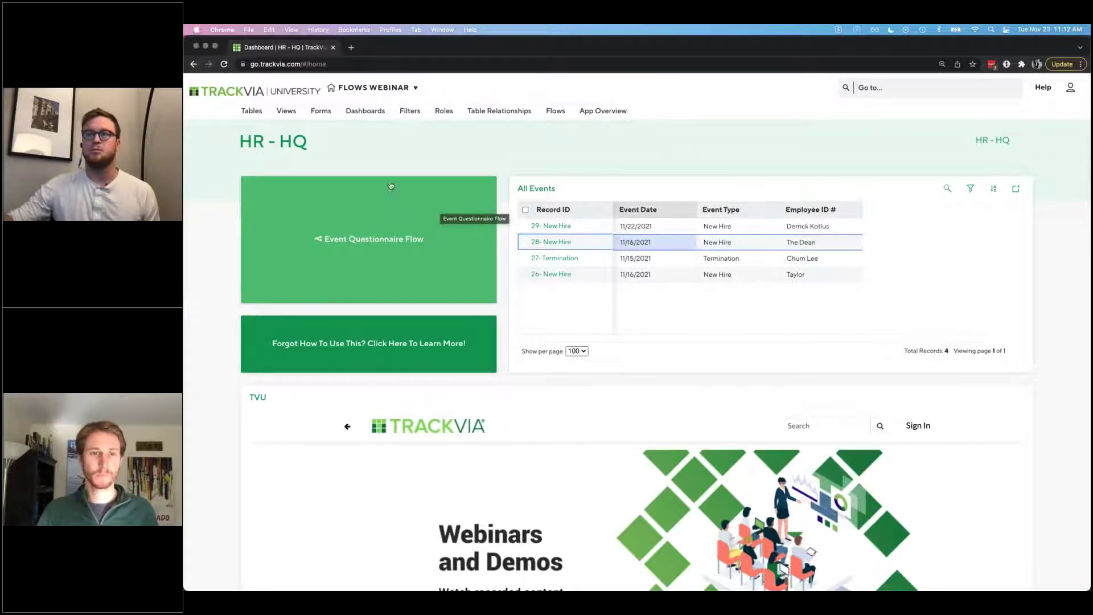
Step: Start the Event Questionnaire Flow and create a New Hire event with the employee's ID number, advancing to its question list
{"action": "left_click", "coordinate": [389, 228]}
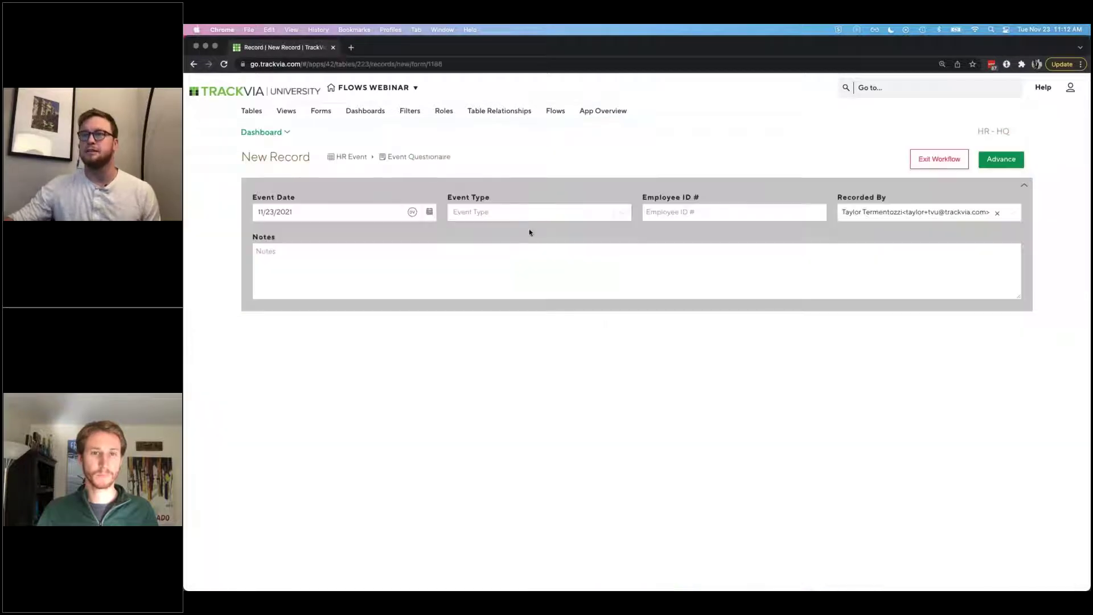
{"action": "left_click", "coordinate": [573, 216]}
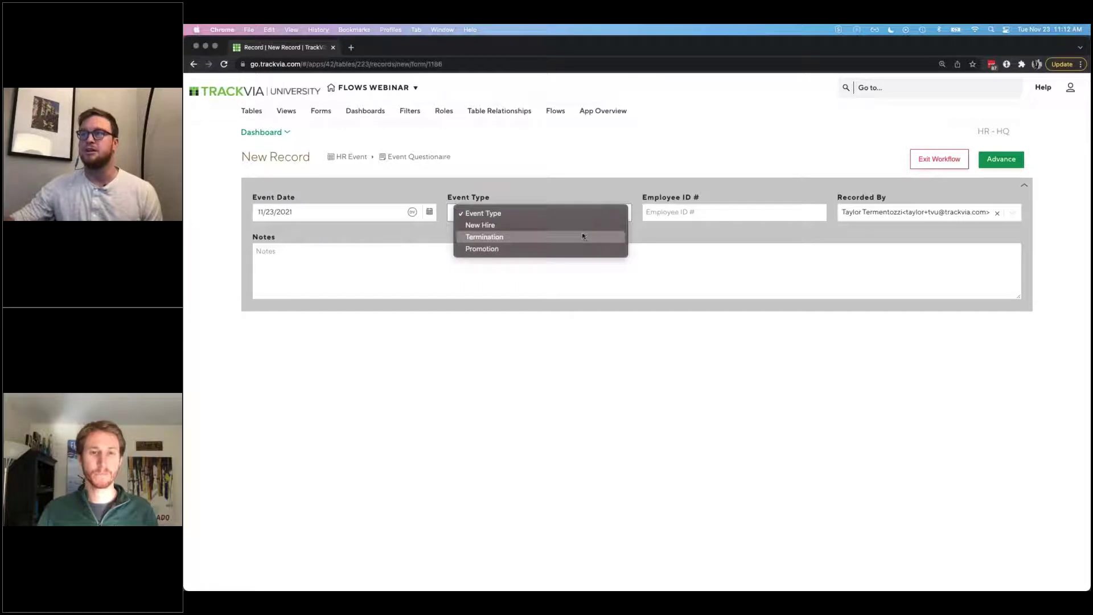
{"action": "left_click", "coordinate": [590, 224]}
{"action": "left_click", "coordinate": [737, 209]}
{"action": "type", "text": "1254"}
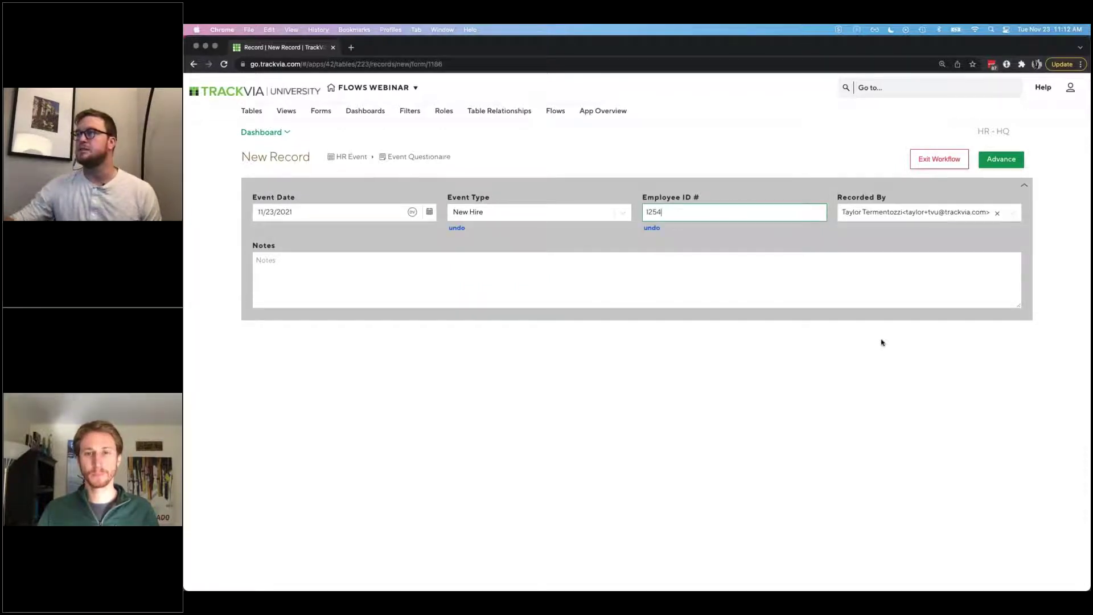
{"action": "left_click", "coordinate": [1002, 160]}
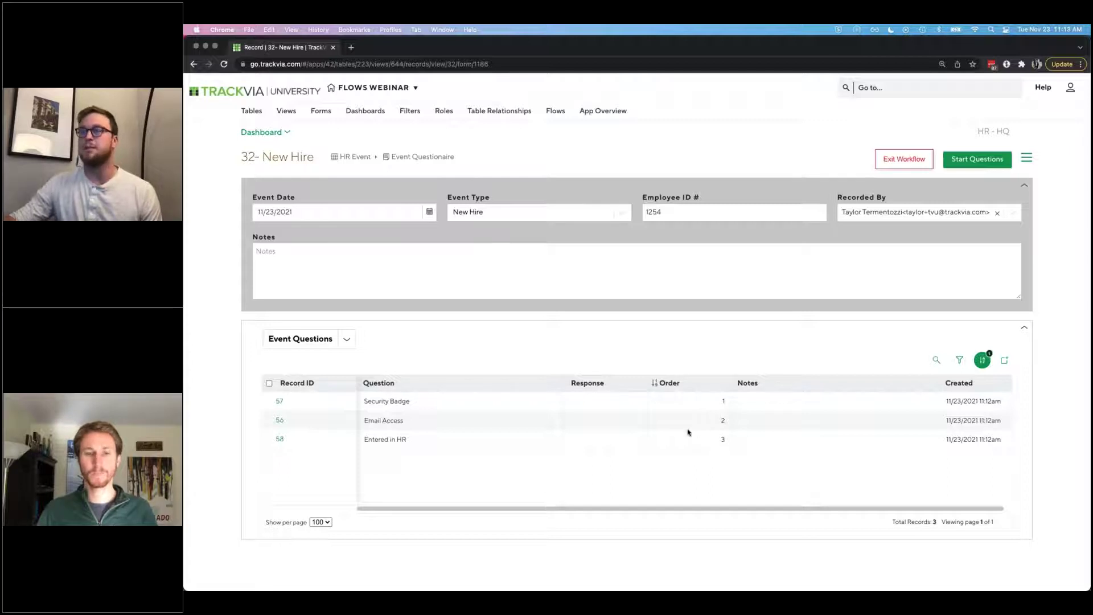
Step: Review the event's questions, start answering them, and submit the response Y for Security Badge
{"action": "left_click", "coordinate": [471, 425]}
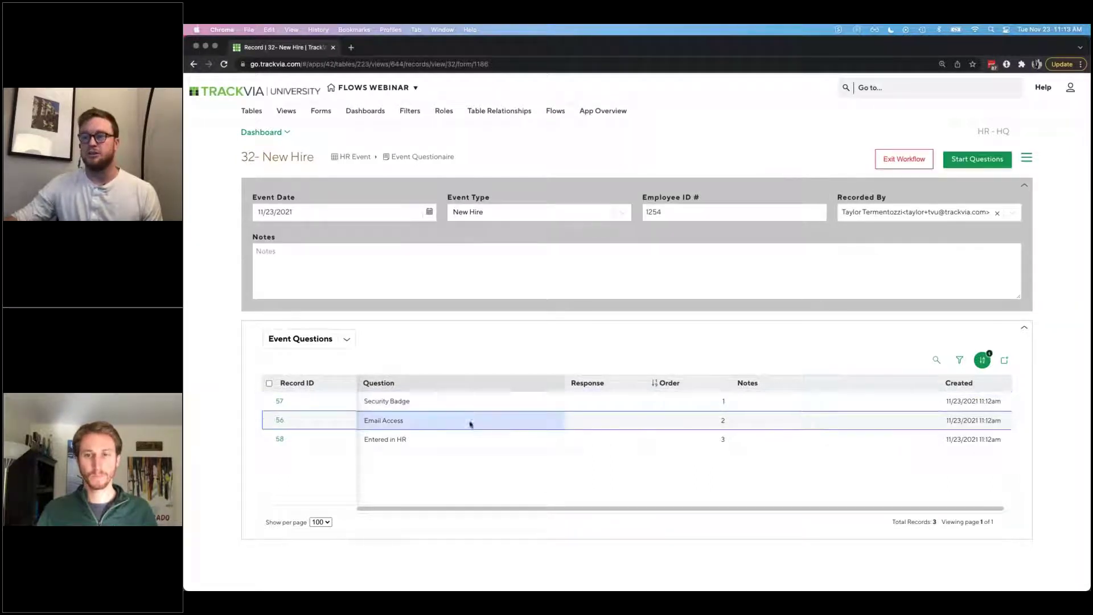
{"action": "left_click", "coordinate": [476, 446]}
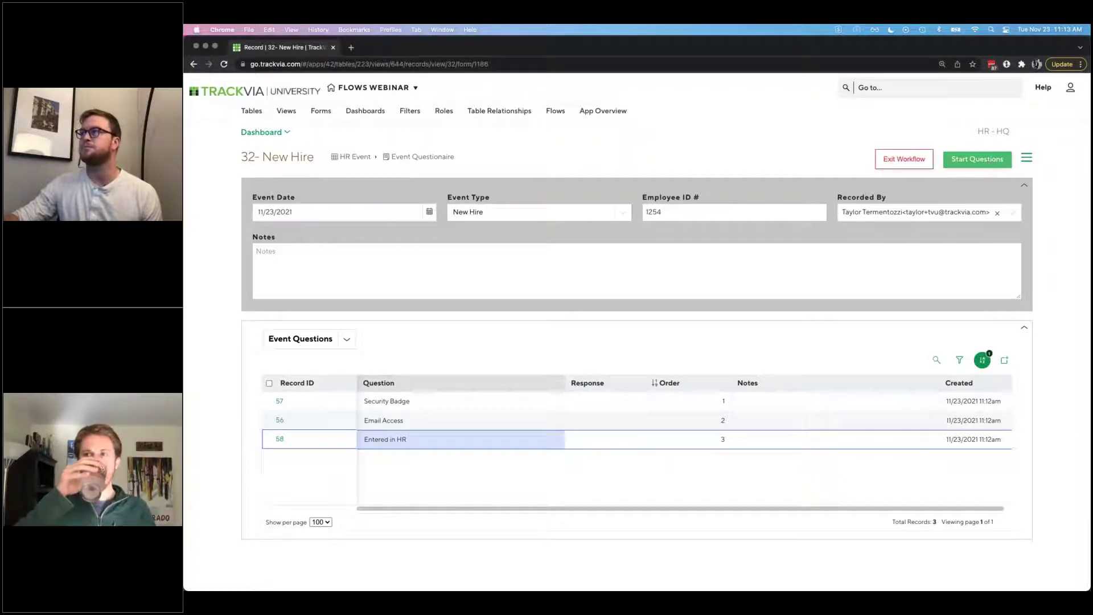
{"action": "left_click", "coordinate": [991, 164]}
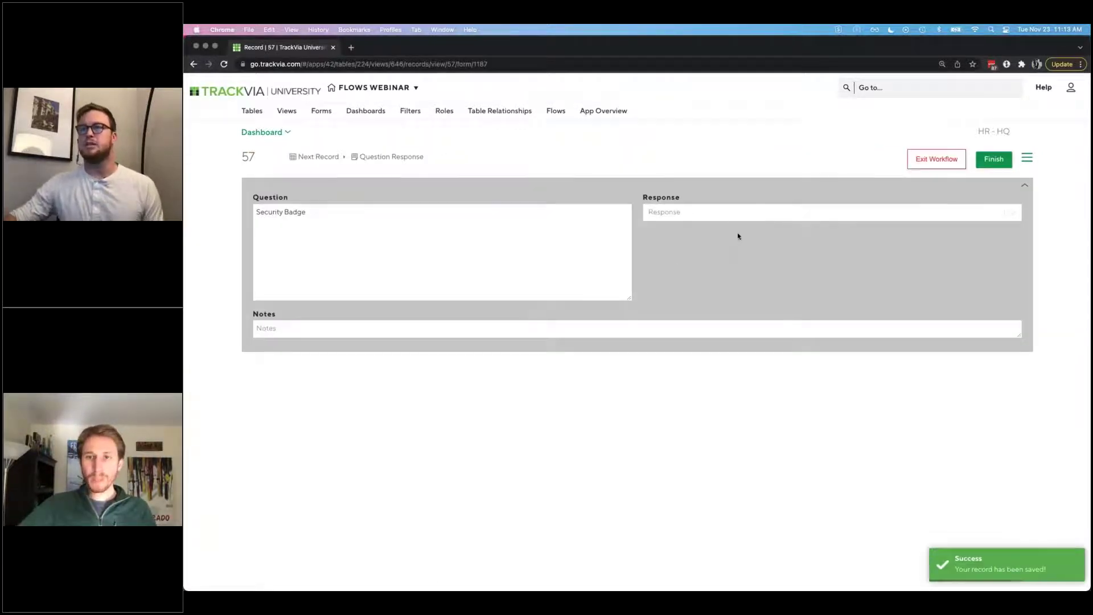
{"action": "left_click", "coordinate": [736, 216]}
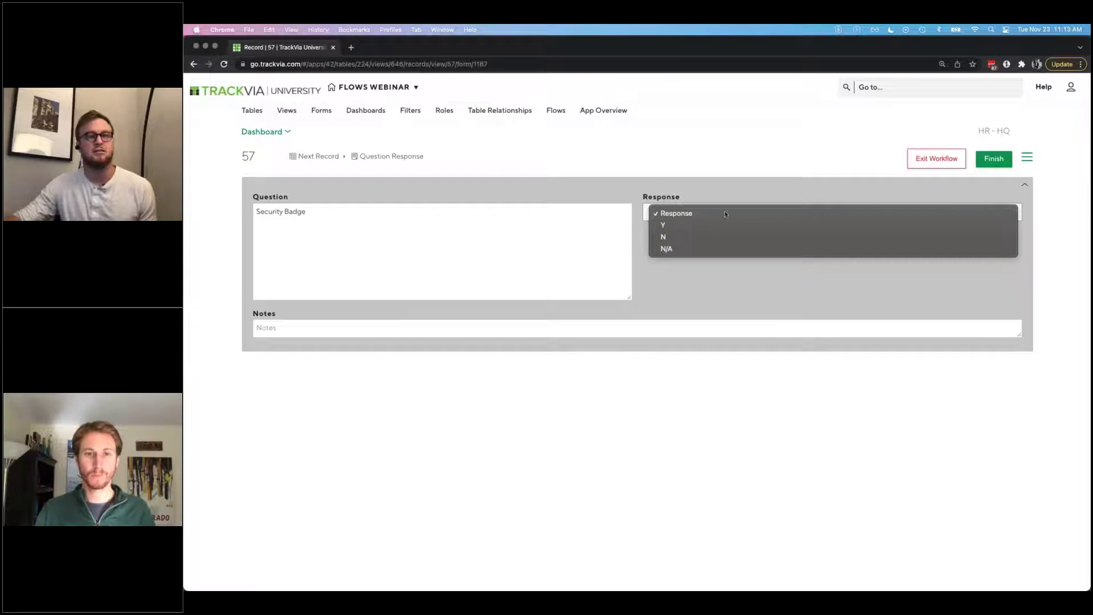
{"action": "left_click", "coordinate": [726, 226]}
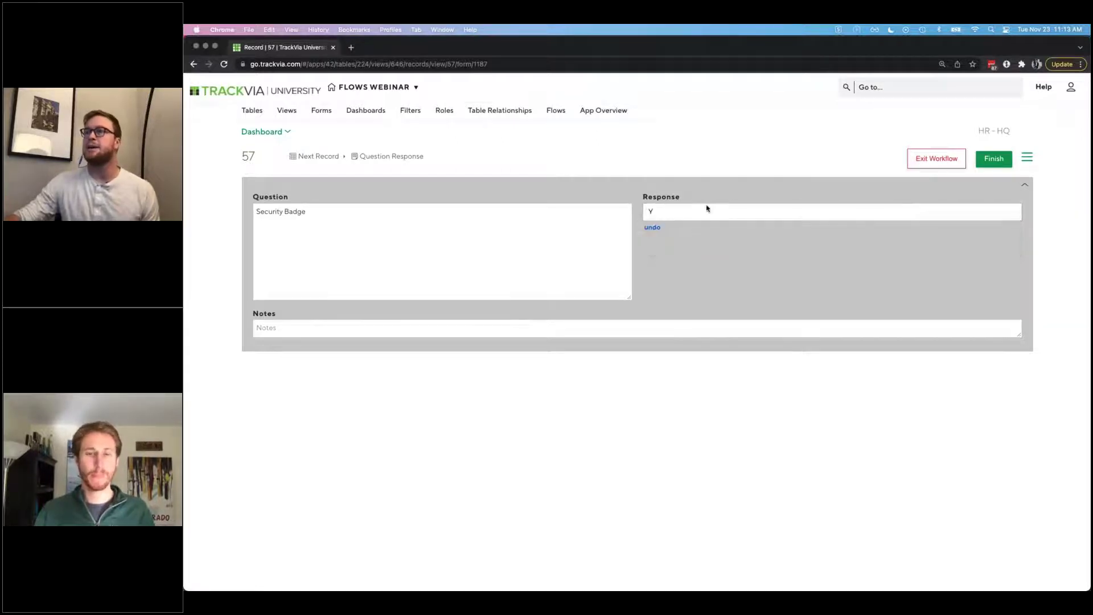
{"action": "left_click", "coordinate": [991, 162]}
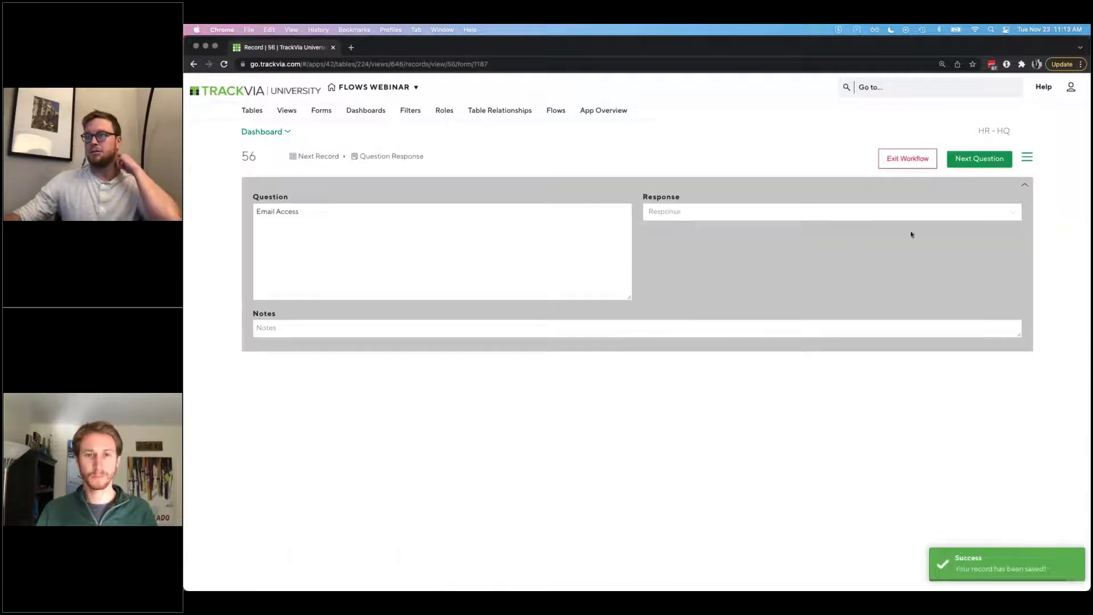
Step: Submit the response Y for Email Access, and choose Y for Entered in HR
{"action": "left_click", "coordinate": [745, 214]}
{"action": "left_click", "coordinate": [740, 226]}
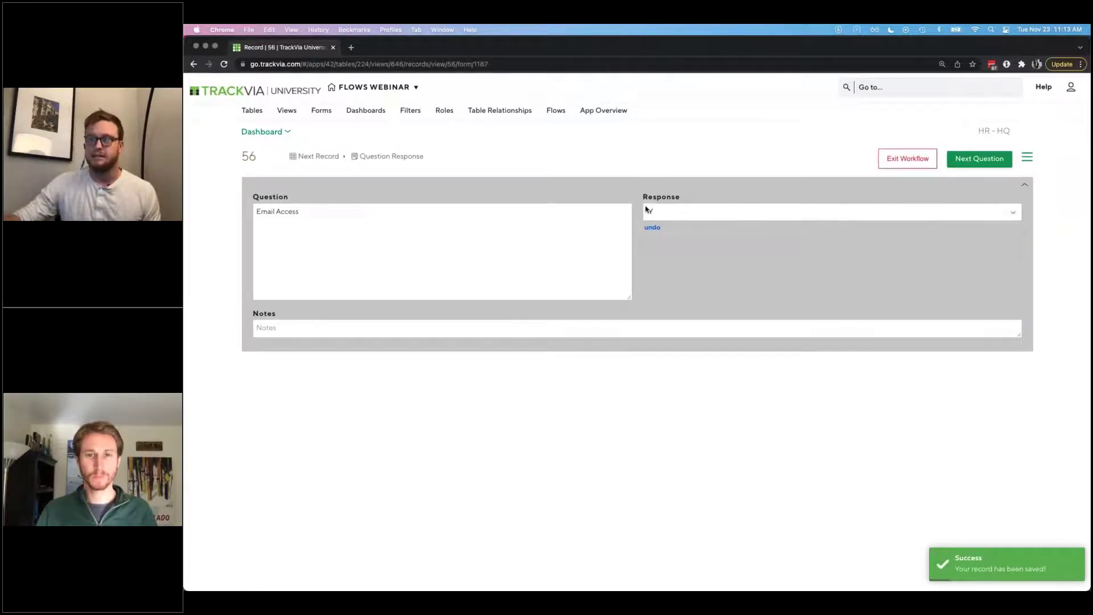
{"action": "left_click", "coordinate": [974, 163]}
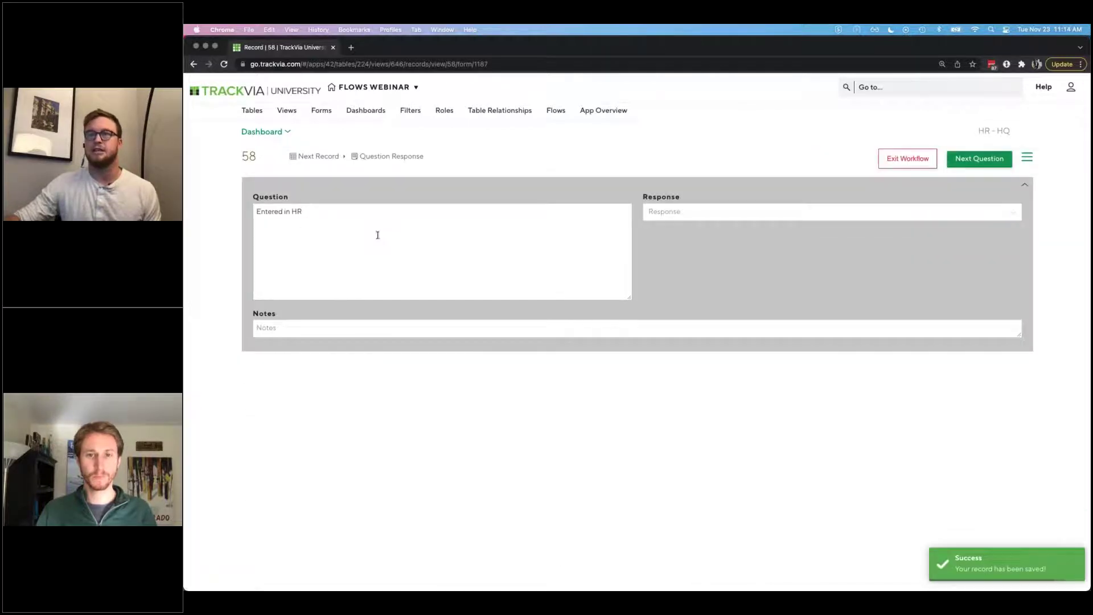
{"action": "left_click", "coordinate": [733, 214]}
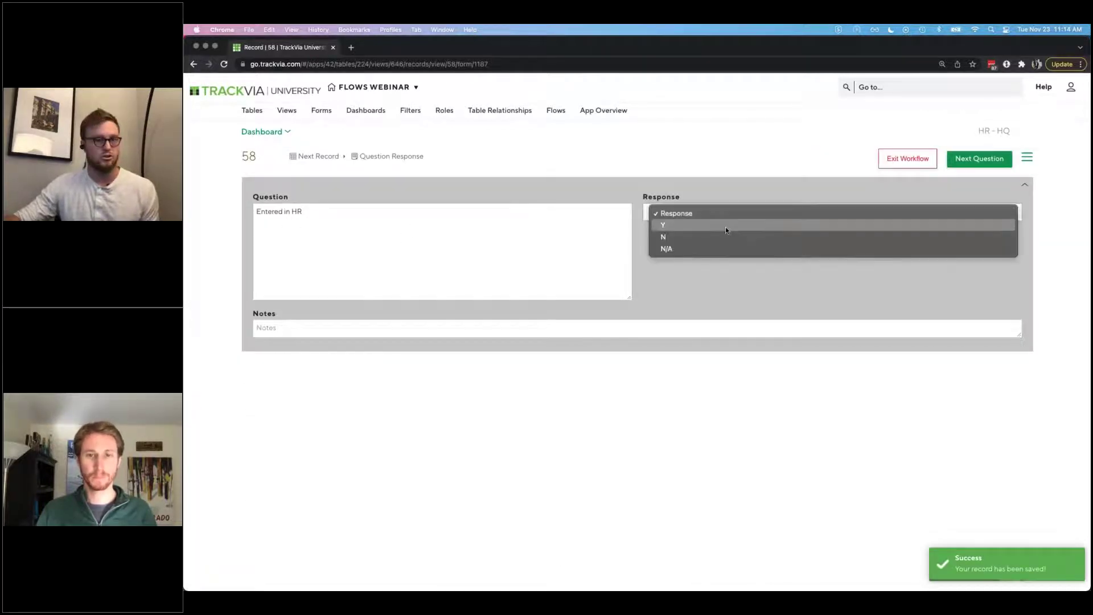
{"action": "left_click", "coordinate": [720, 227]}
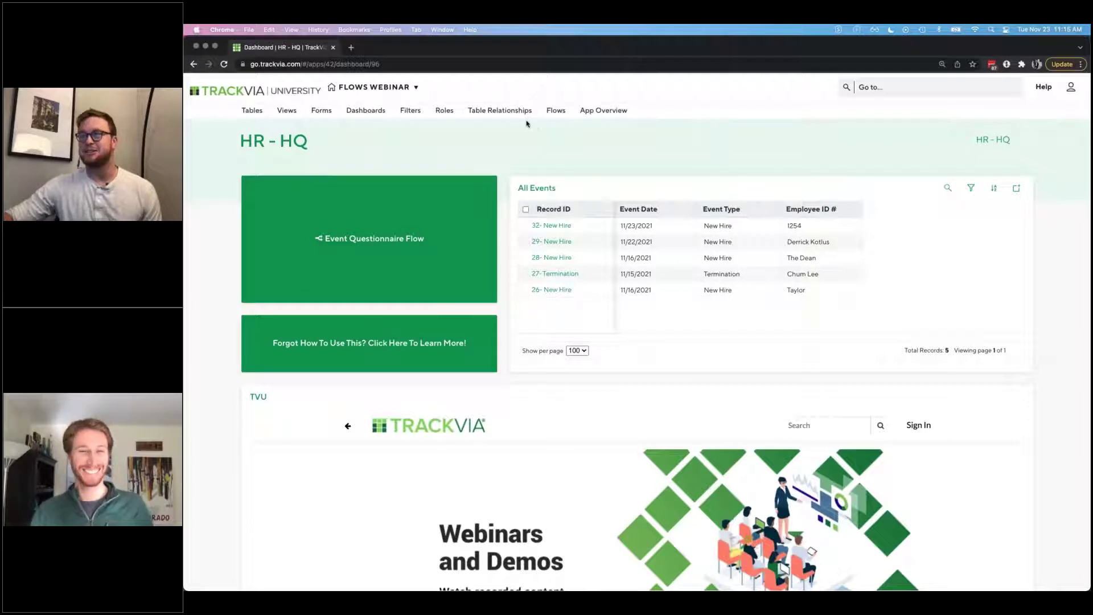
Step: Open the app's table relationship diagram and examine how HR Event and Question Database link to Question Response
{"action": "mouse_move", "coordinate": [500, 110]}
{"action": "left_click", "coordinate": [549, 145]}
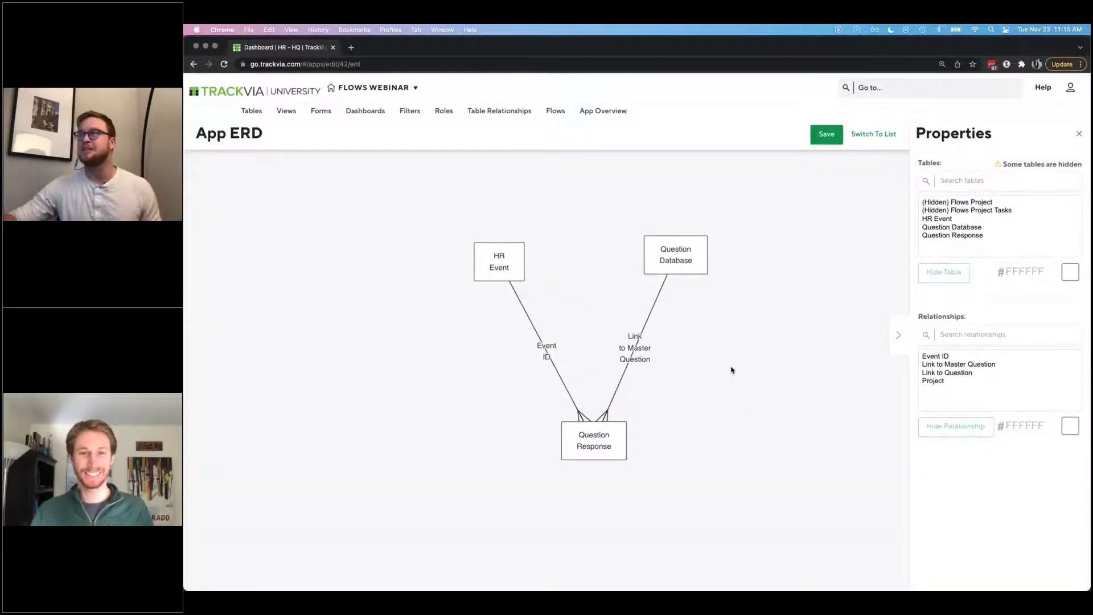
{"action": "left_click", "coordinate": [428, 275]}
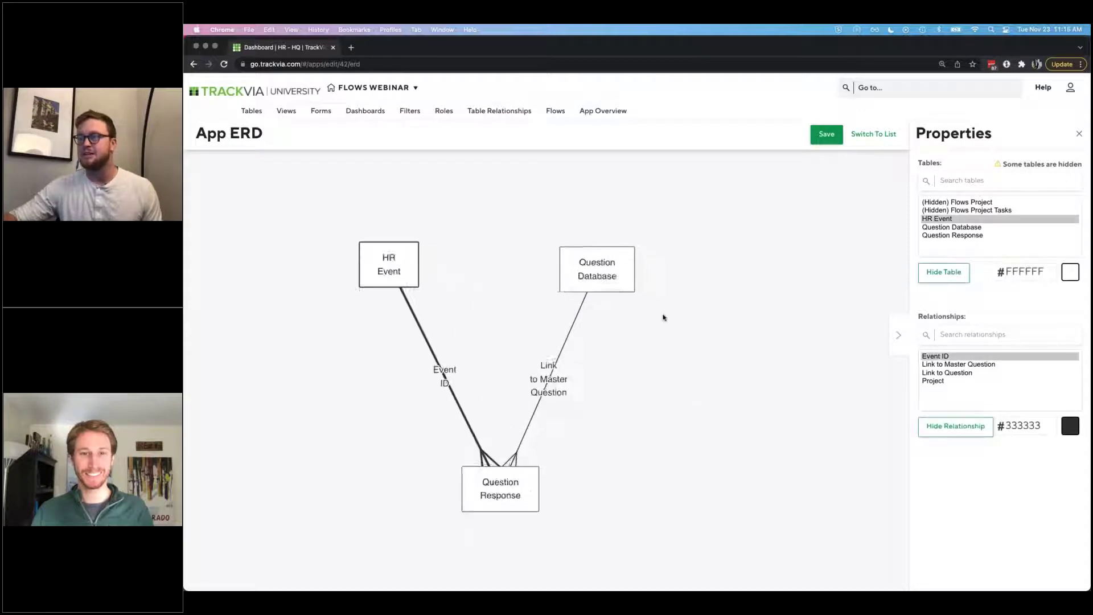
{"action": "left_click", "coordinate": [730, 340]}
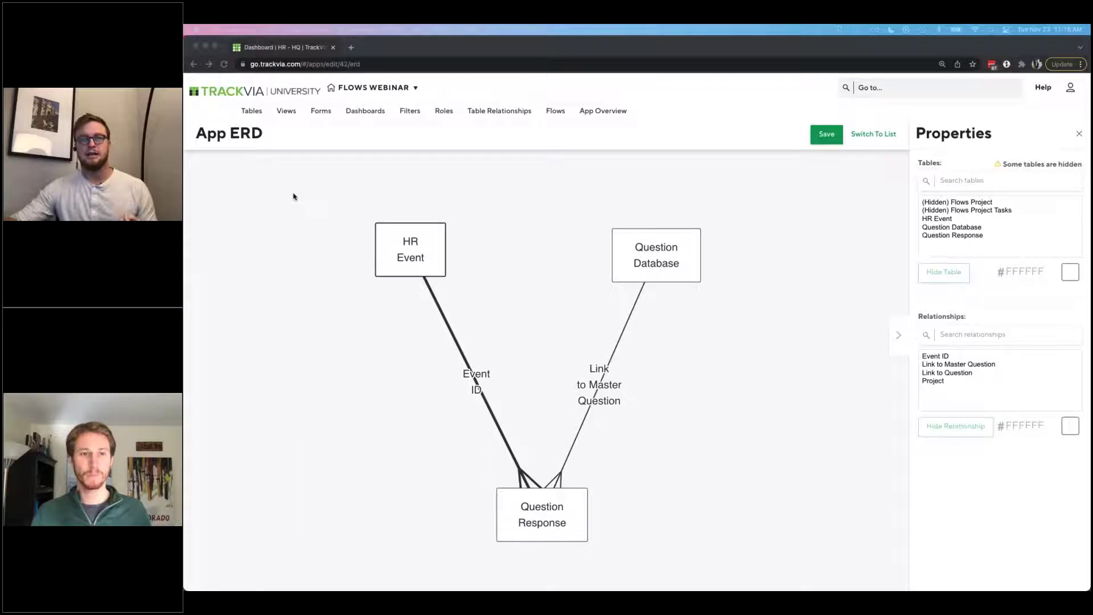
Step: Open the Question Database table in its Question Database Review view and highlight the Security Badge question
{"action": "left_click", "coordinate": [249, 113]}
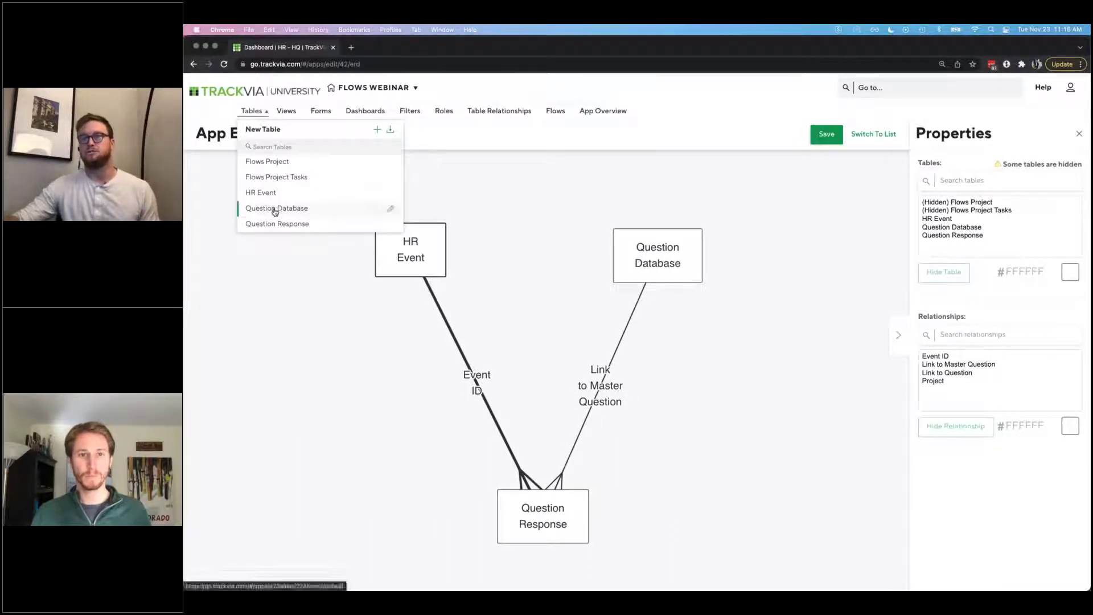
{"action": "left_click", "coordinate": [272, 209]}
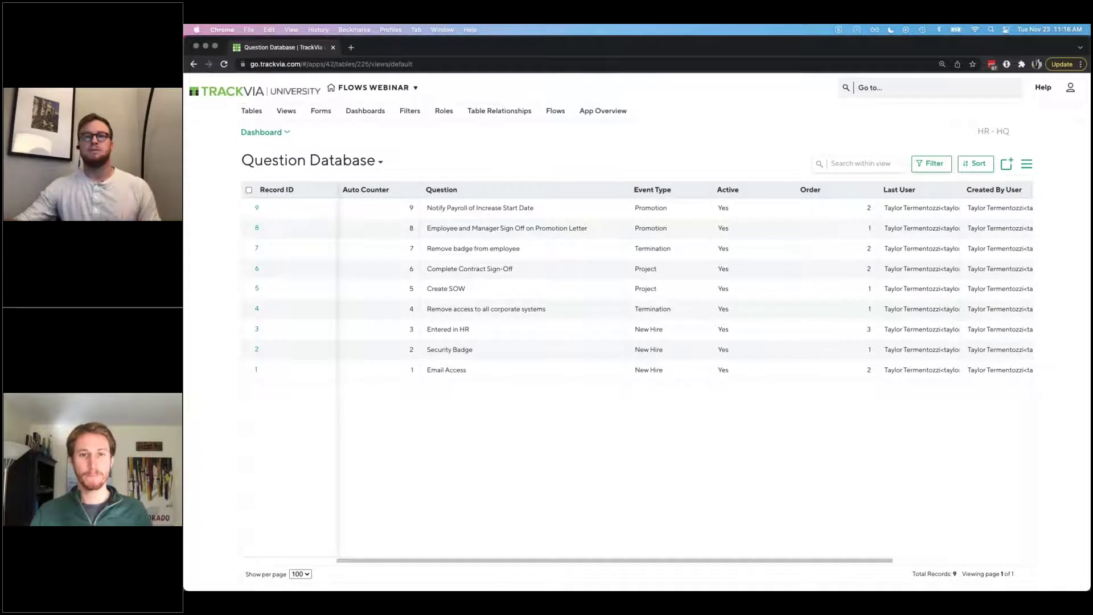
{"action": "key", "text": "ctrl+Up"}
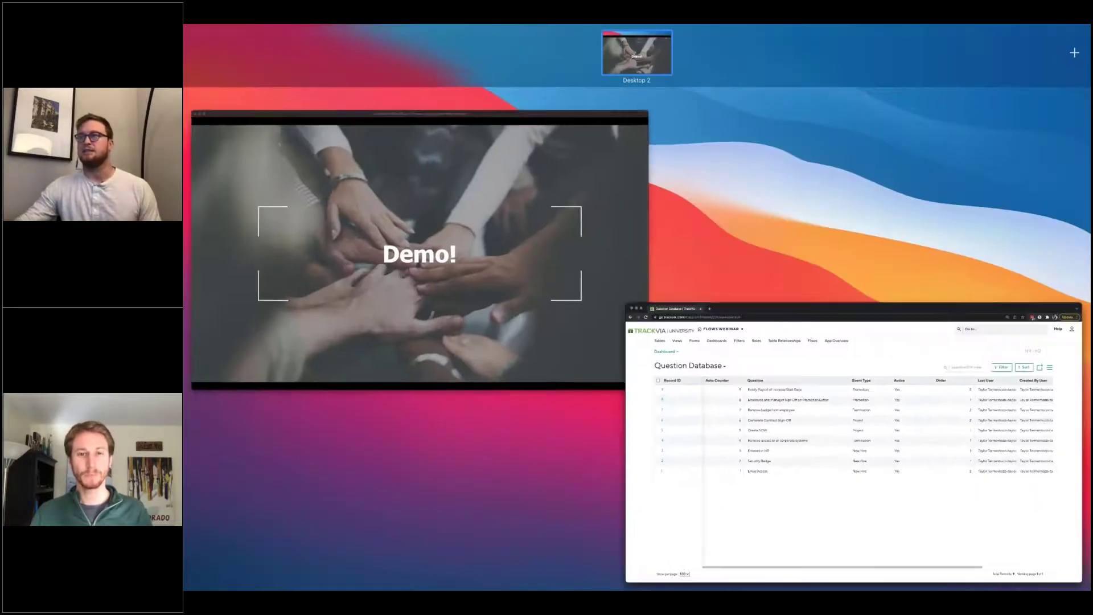
{"action": "key", "text": "Escape"}
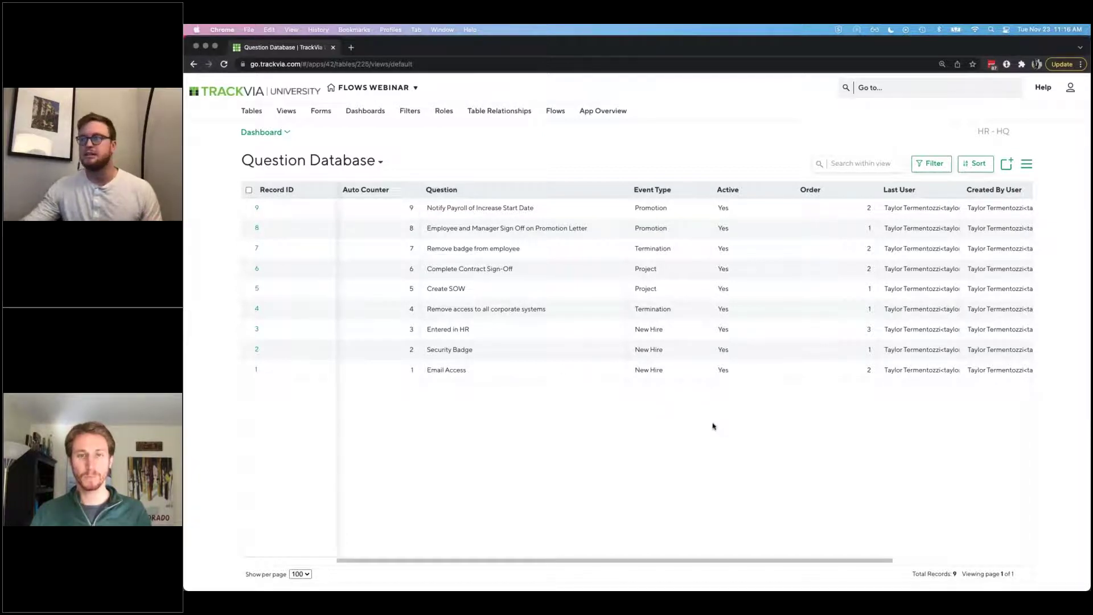
{"action": "left_click", "coordinate": [327, 163]}
{"action": "left_click", "coordinate": [297, 221]}
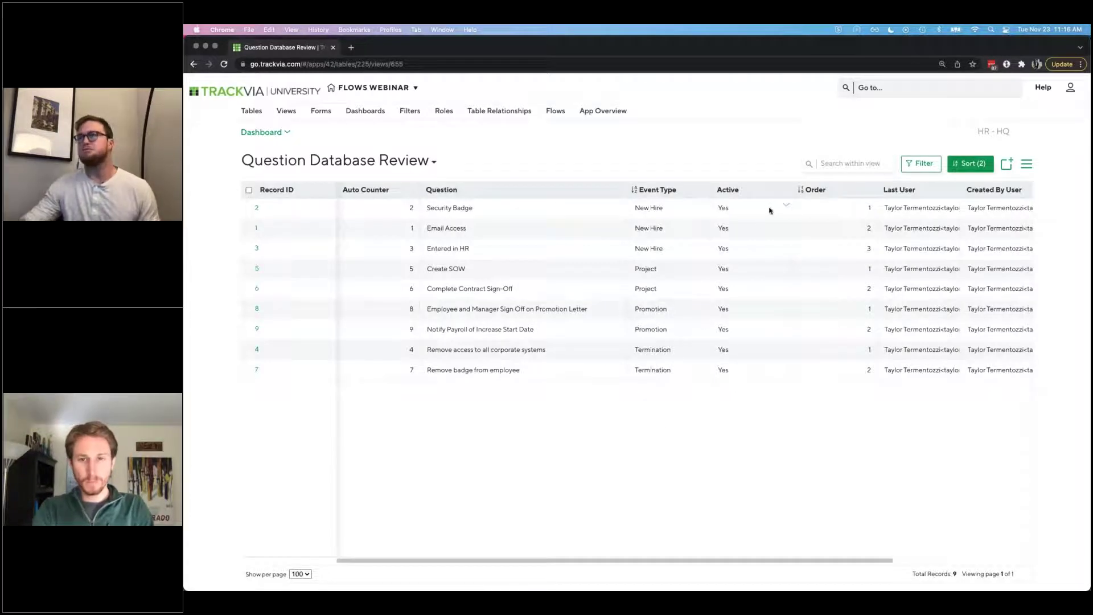
{"action": "left_click", "coordinate": [521, 213]}
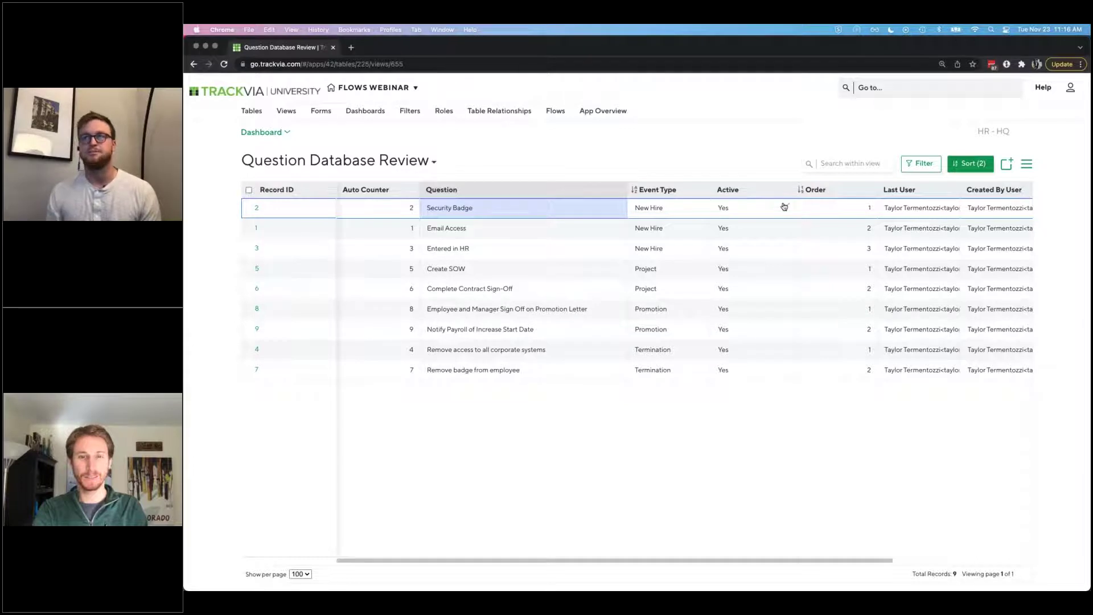
Step: Open the HR Event table's design and display its Add Questions application script at a larger, readable size
{"action": "left_click", "coordinate": [253, 112]}
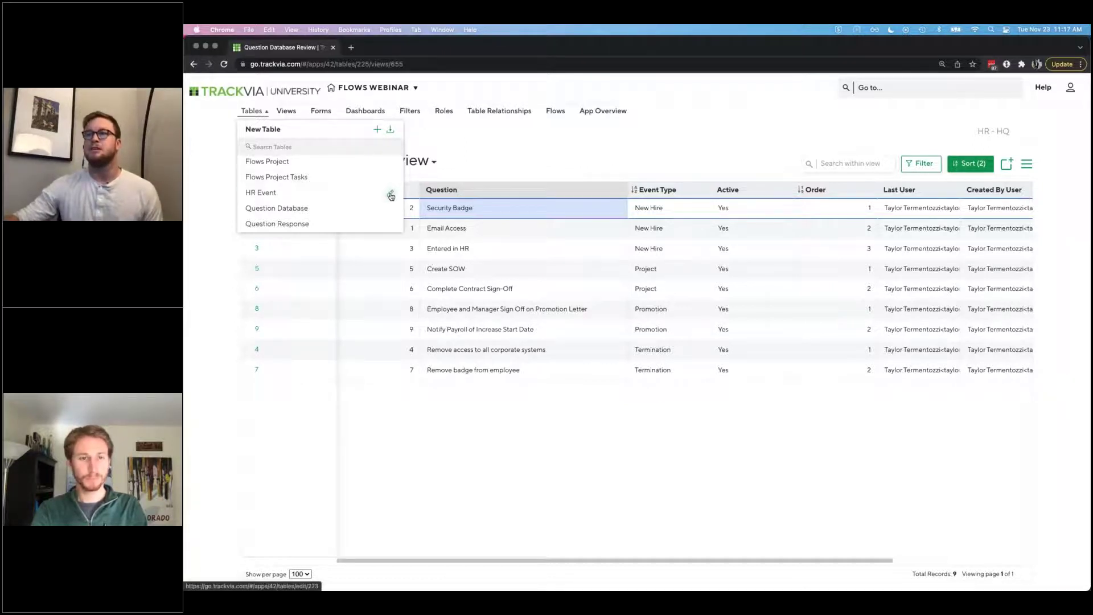
{"action": "left_click", "coordinate": [391, 192]}
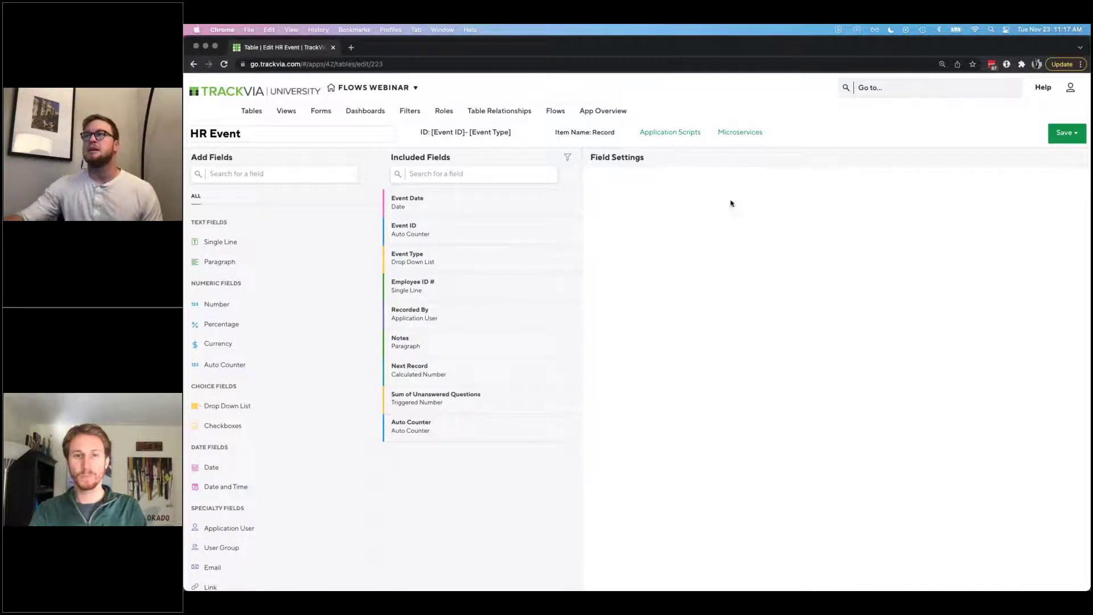
{"action": "left_click", "coordinate": [671, 133]}
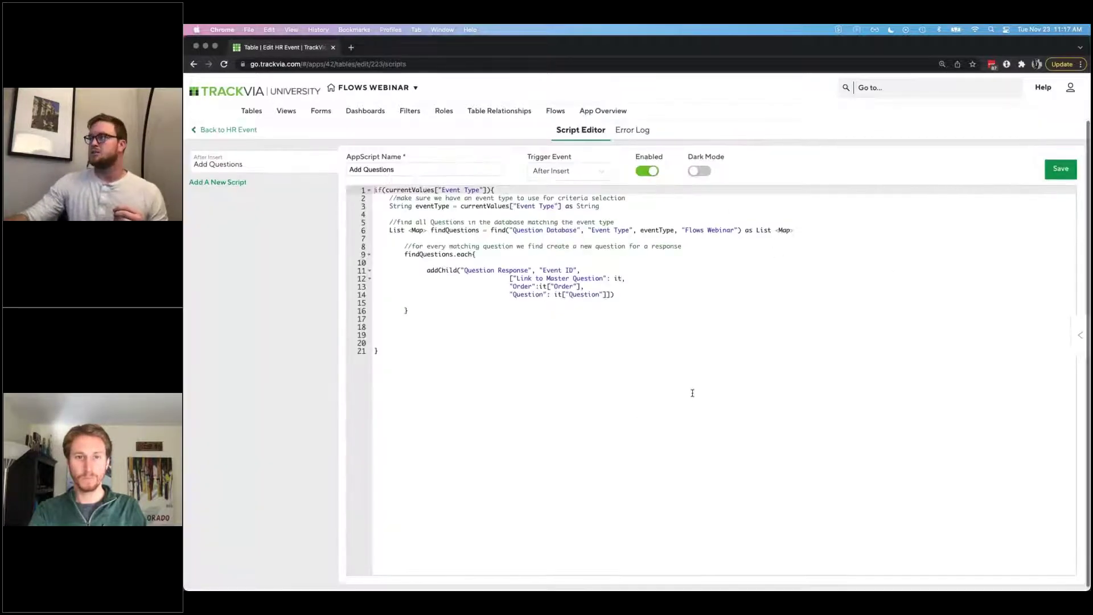
{"action": "key", "text": "super+equal"}
{"action": "key", "text": "super+equal"}
{"action": "key", "text": "super+equal"}
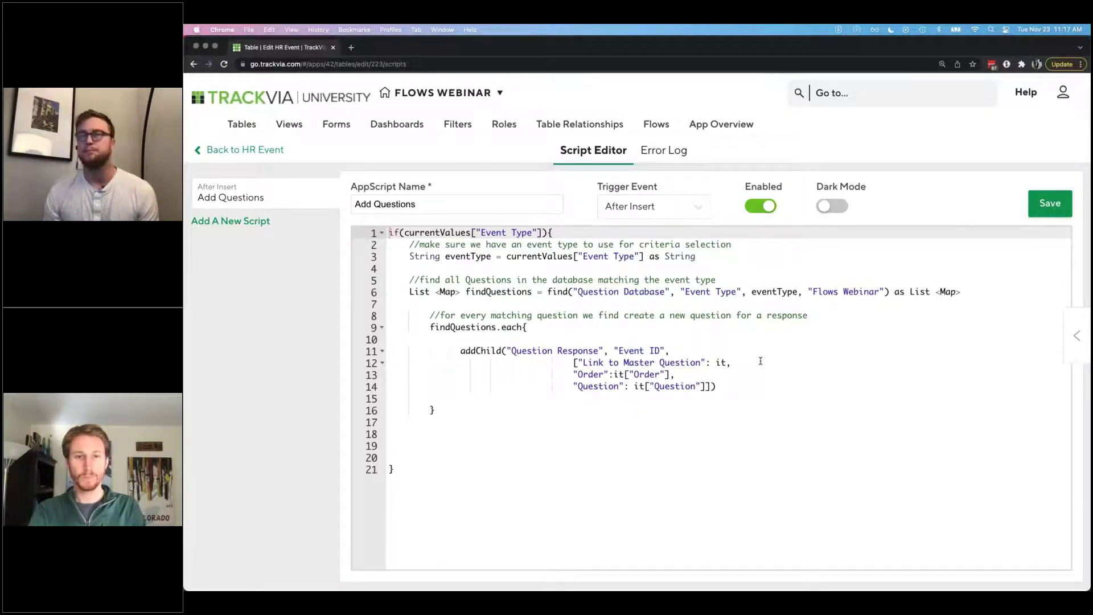
Step: Examine the Add Questions script's Event Type condition, its Question Database lookup and the findQuestions loop
{"action": "left_click", "coordinate": [702, 258]}
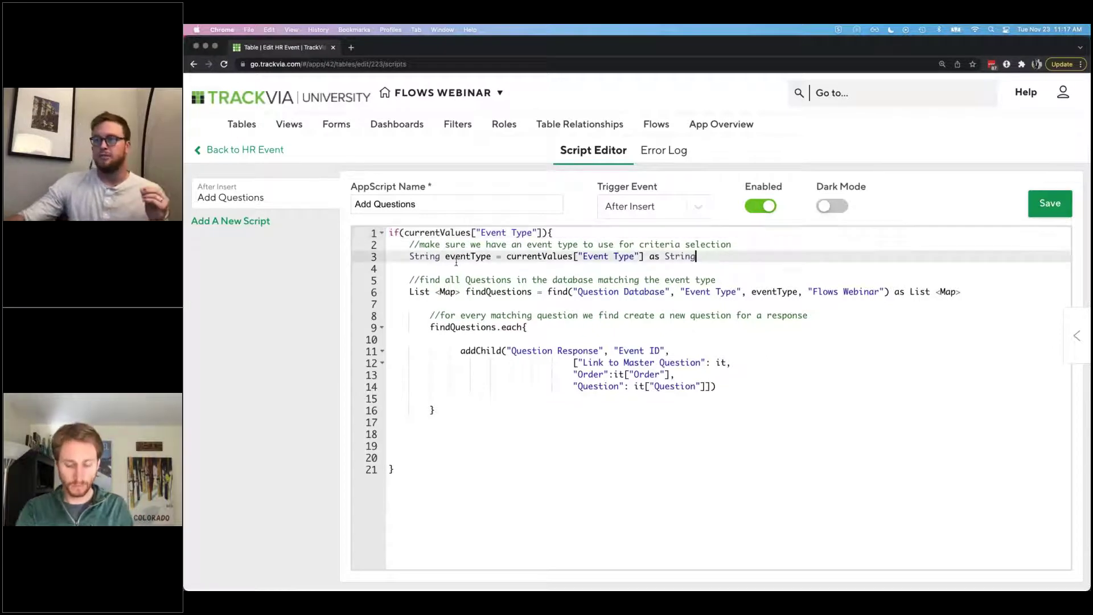
{"action": "left_click", "coordinate": [566, 233]}
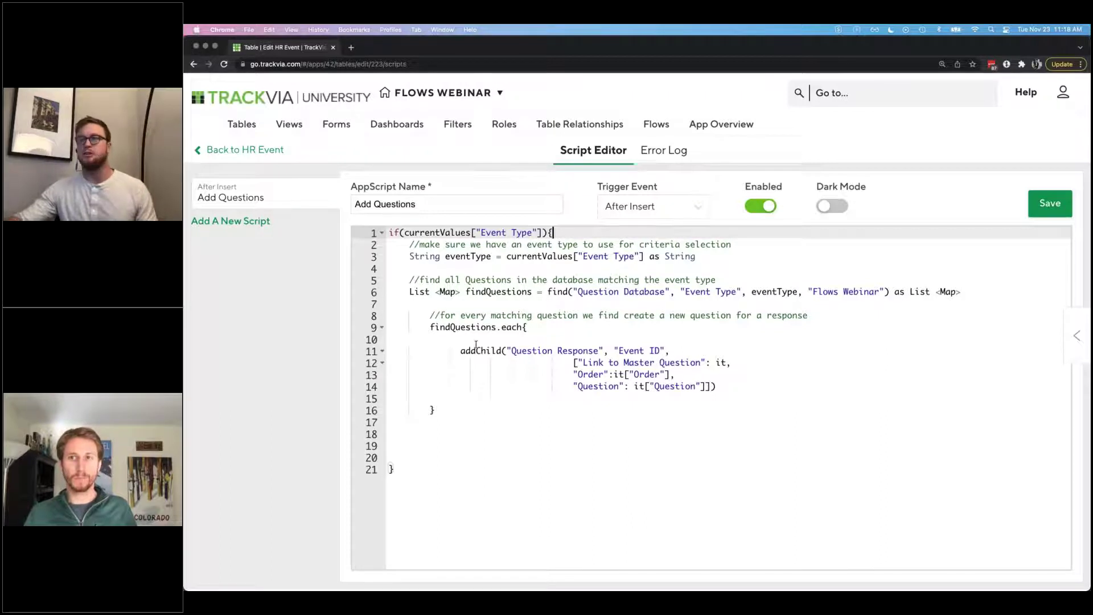
{"action": "key", "text": "Down"}
{"action": "key", "text": "Down"}
{"action": "key", "text": "Down"}
{"action": "key", "text": "Down"}
{"action": "key", "text": "Down"}
{"action": "key", "text": "Down"}
{"action": "key", "text": "Down"}
{"action": "key", "text": "Down"}
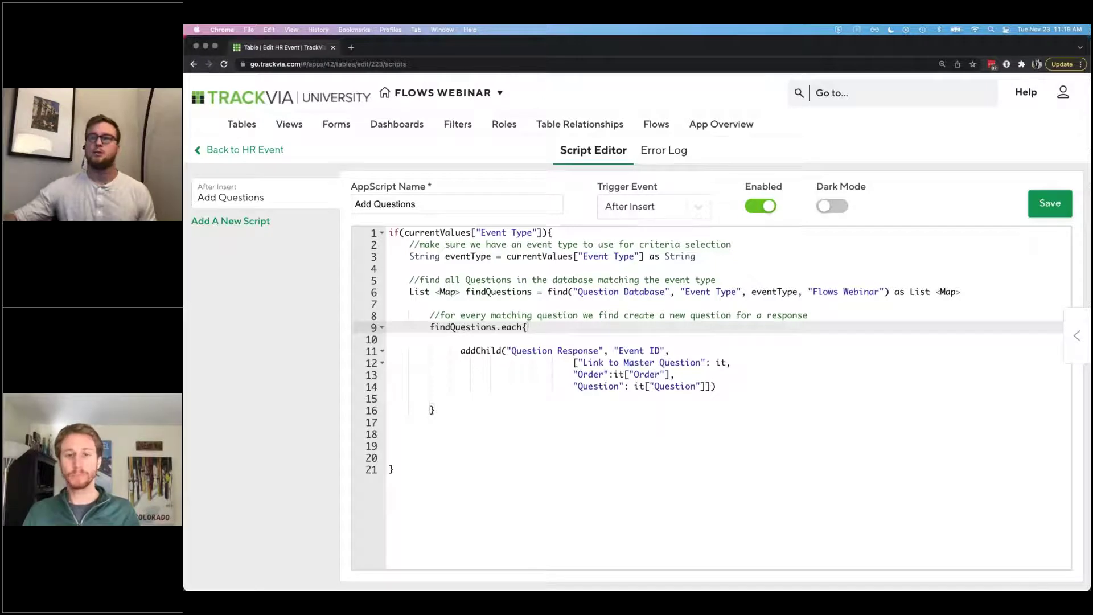
Step: Examine the script's addChild call for Question Response and the List <Map> cast on the question lookup
{"action": "left_click", "coordinate": [634, 352]}
{"action": "key", "text": "super+minus"}
{"action": "key", "text": "super+minus"}
{"action": "key", "text": "super+minus"}
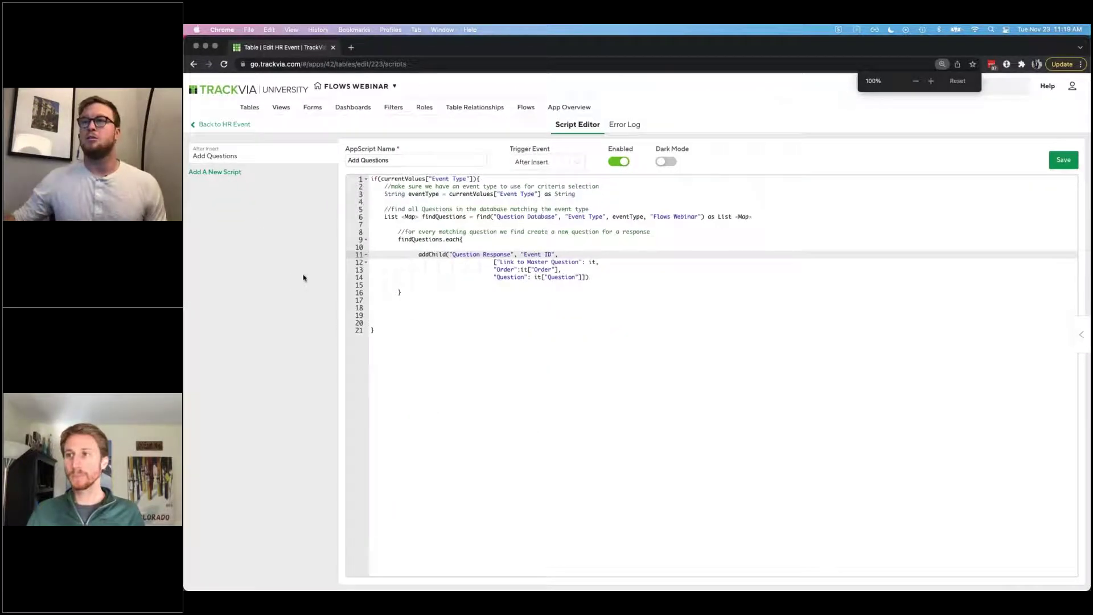
{"action": "left_click", "coordinate": [705, 254]}
{"action": "key", "text": "super+equal"}
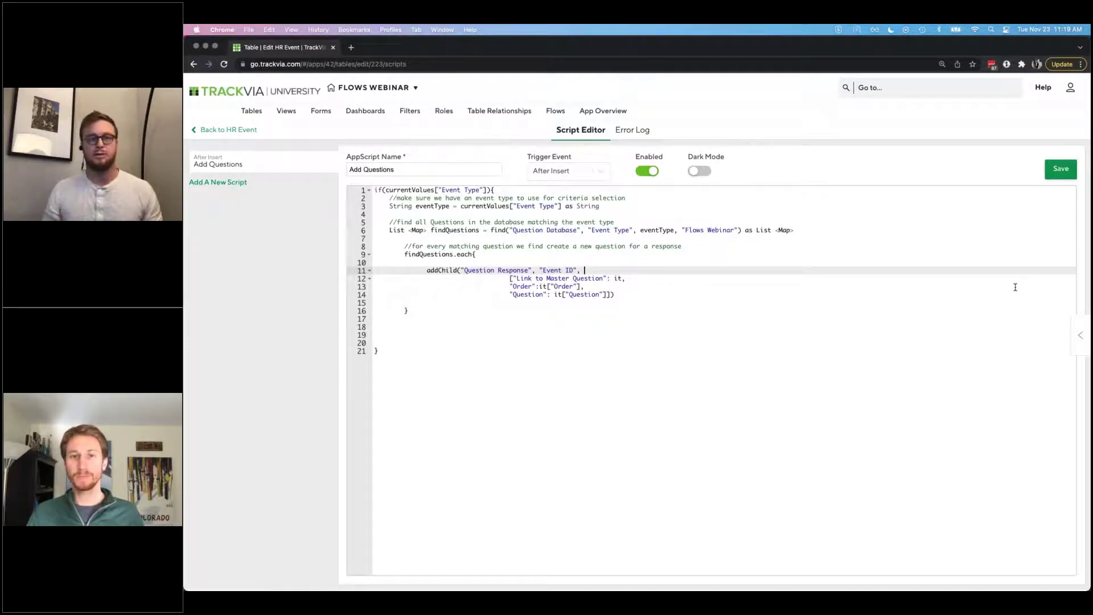
{"action": "scroll", "coordinate": [831, 228], "scroll_direction": "down", "scroll_amount": 1}
{"action": "left_click", "coordinate": [756, 228]}
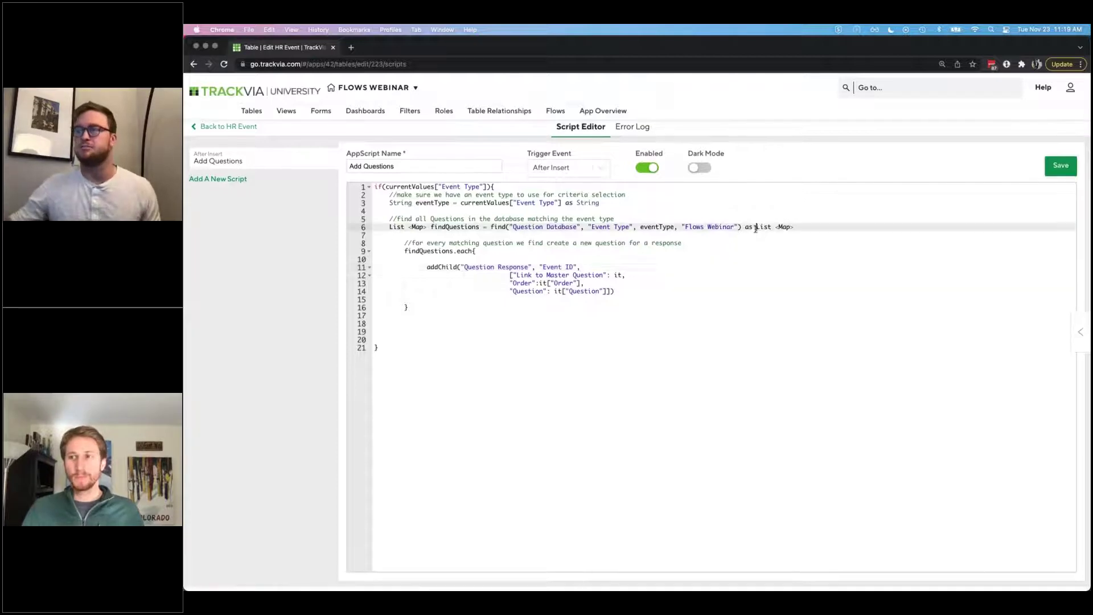
{"action": "left_click", "coordinate": [252, 111]}
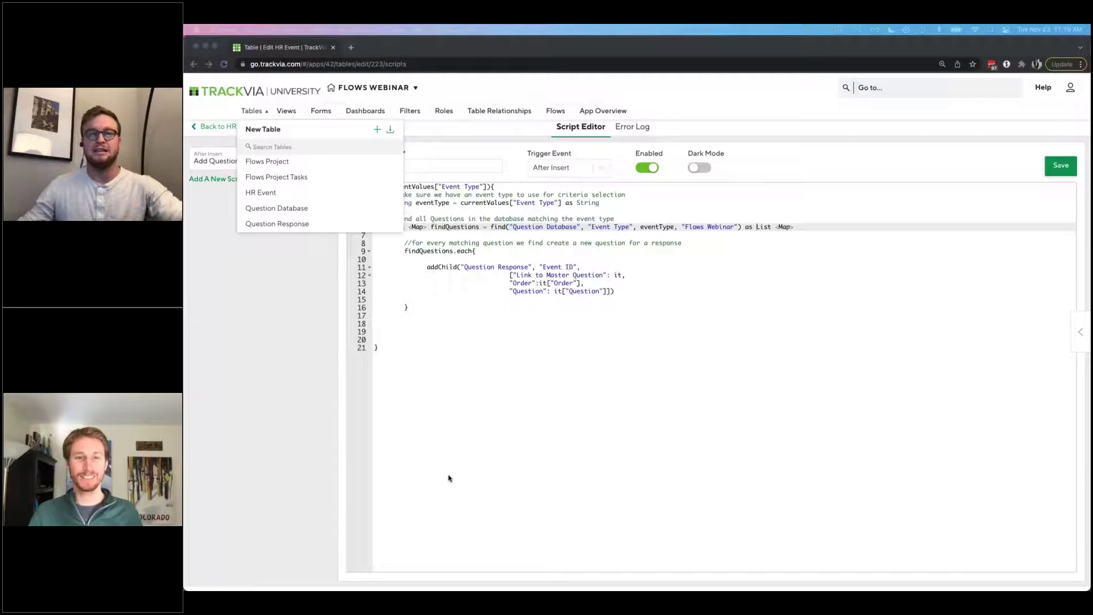
{"action": "left_click", "coordinate": [679, 363]}
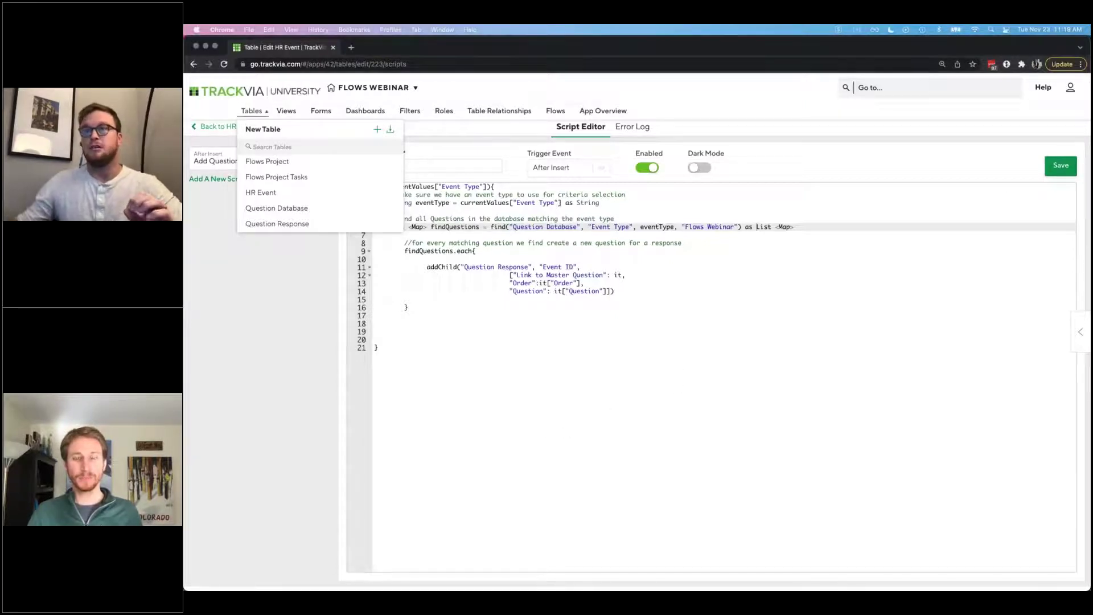
{"action": "left_click", "coordinate": [607, 323]}
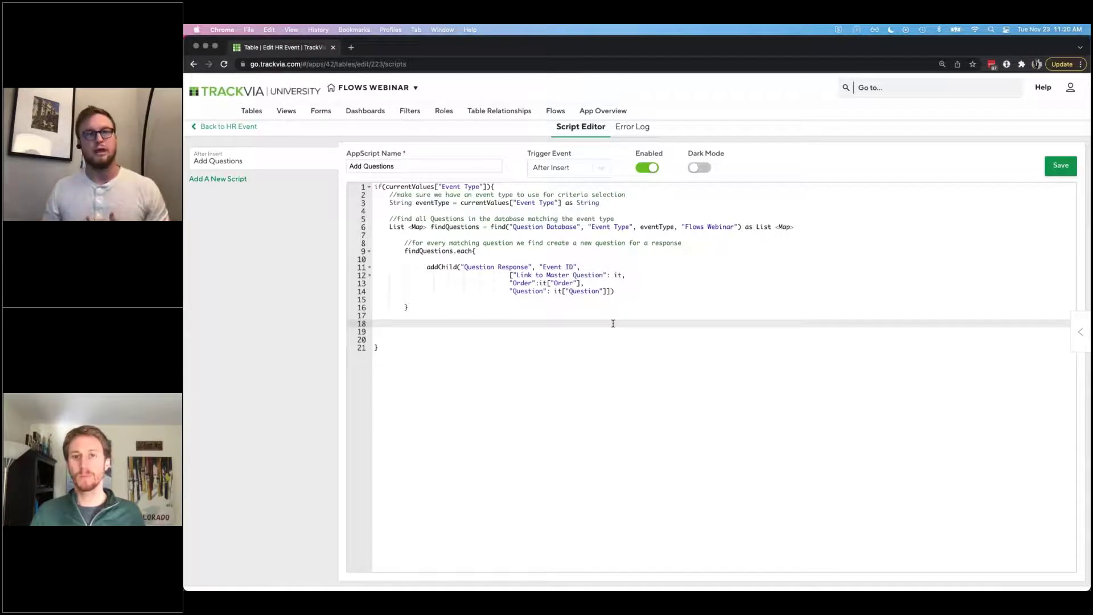
Step: Open the Flows Project table's design and examine the code of its Add Children tasks application script
{"action": "left_click", "coordinate": [254, 115]}
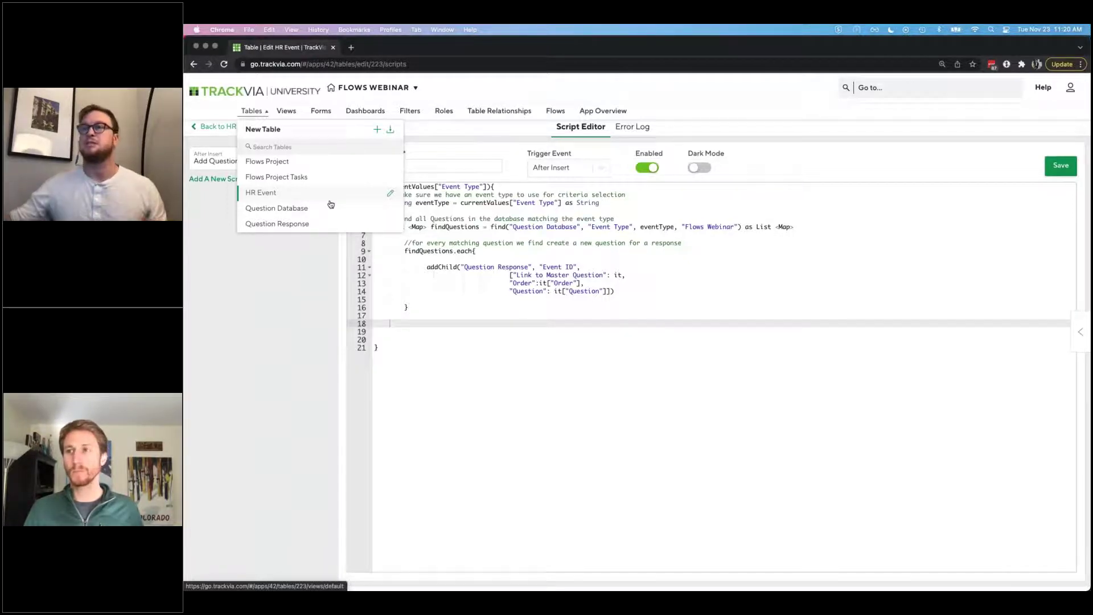
{"action": "left_click", "coordinate": [390, 162]}
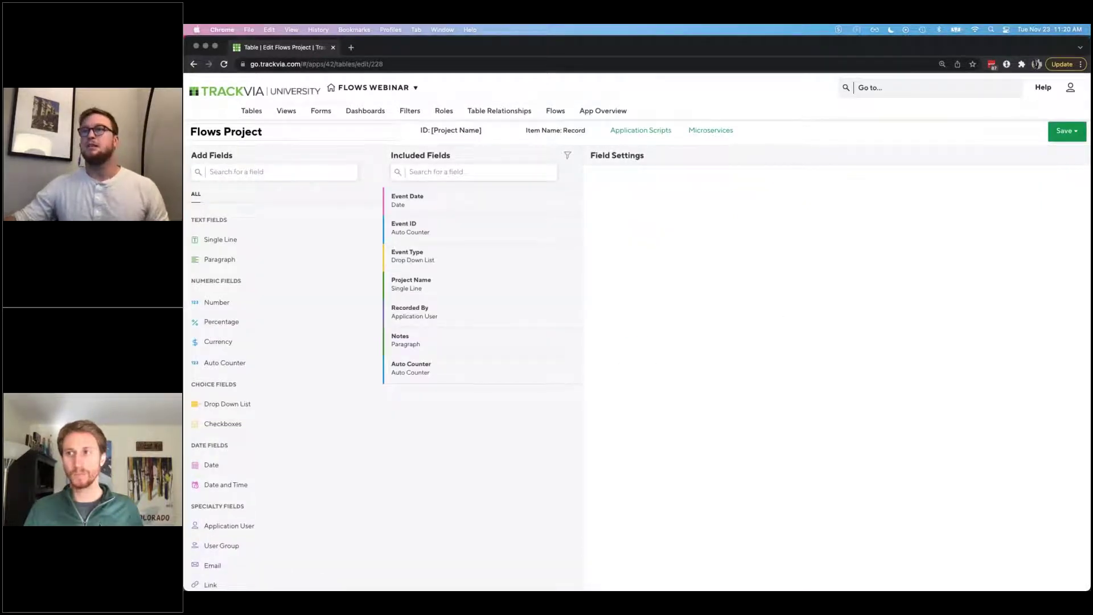
{"action": "left_click", "coordinate": [643, 134]}
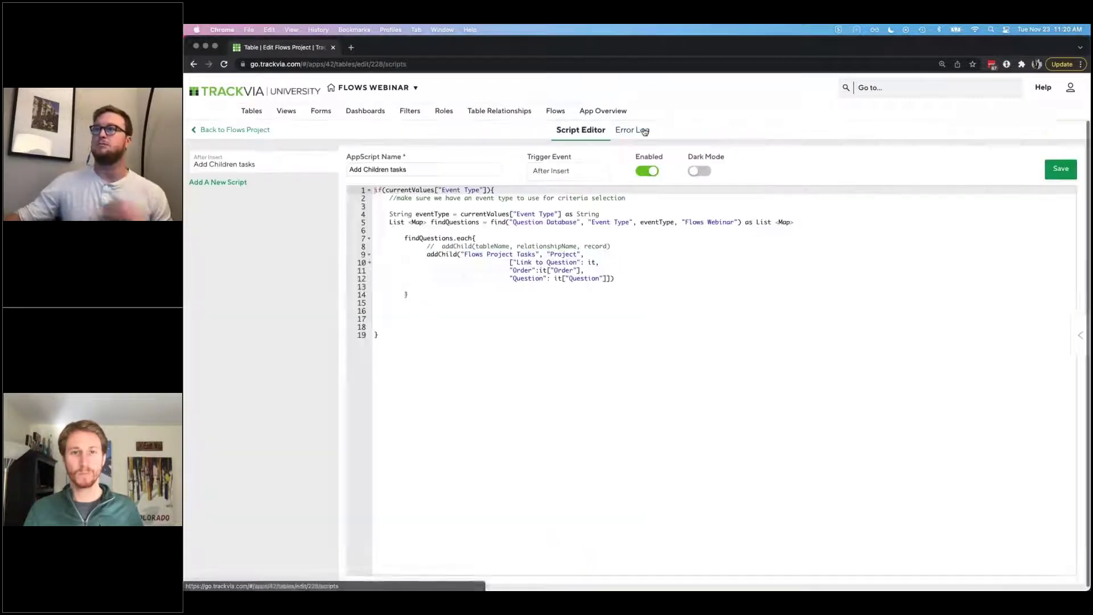
{"action": "left_click_drag", "start_coordinate": [657, 398], "coordinate": [287, 207]}
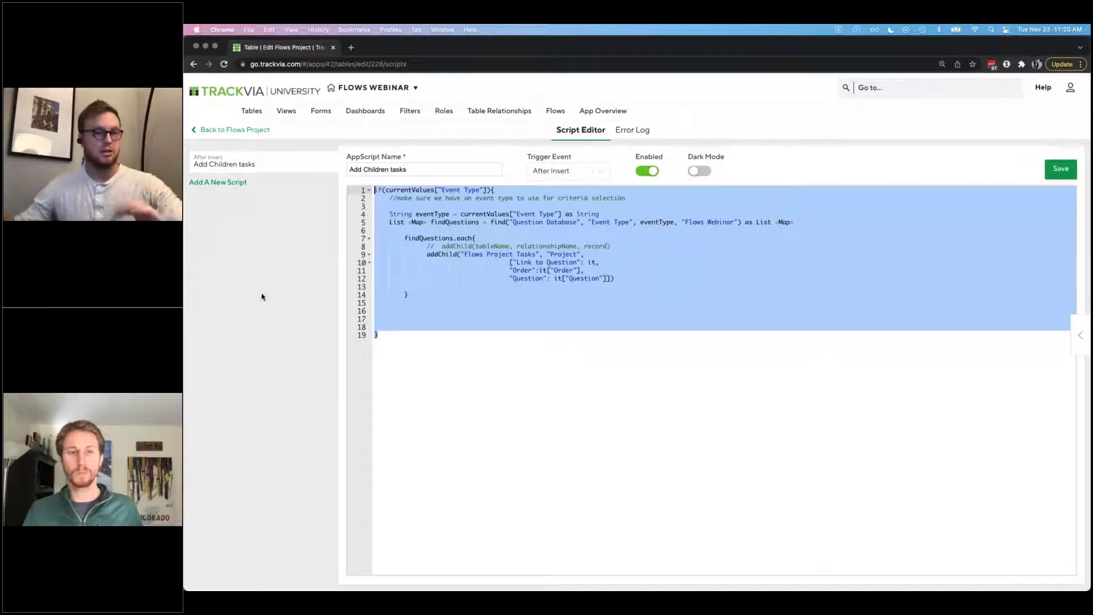
{"action": "key", "text": "Down"}
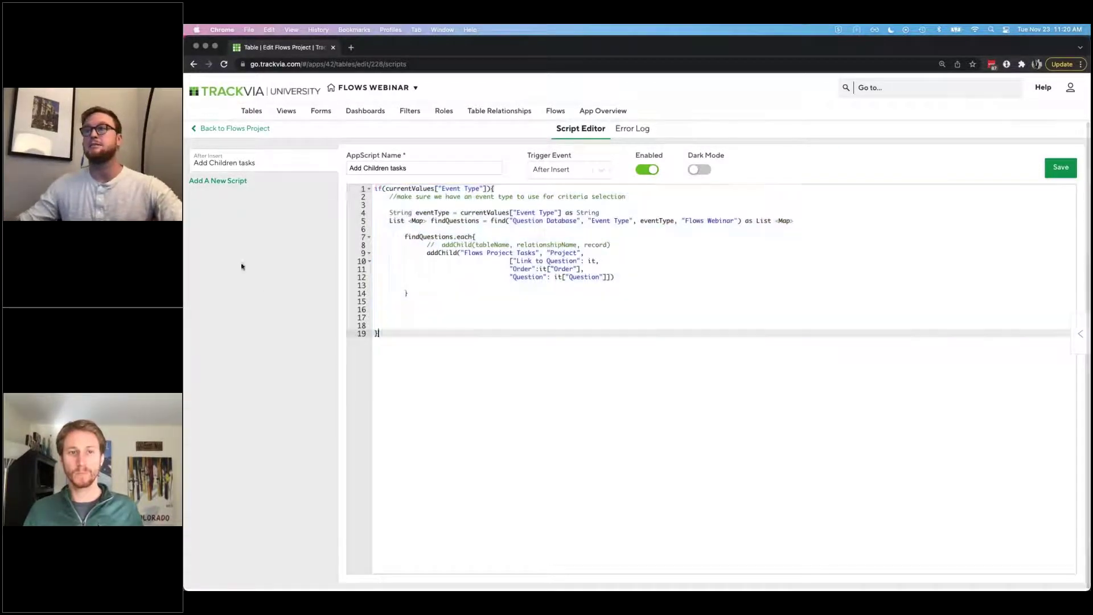
Step: Open the Flows Project Tasks table's design and add a Triggered Number field named If Unanswered
{"action": "left_click", "coordinate": [253, 112]}
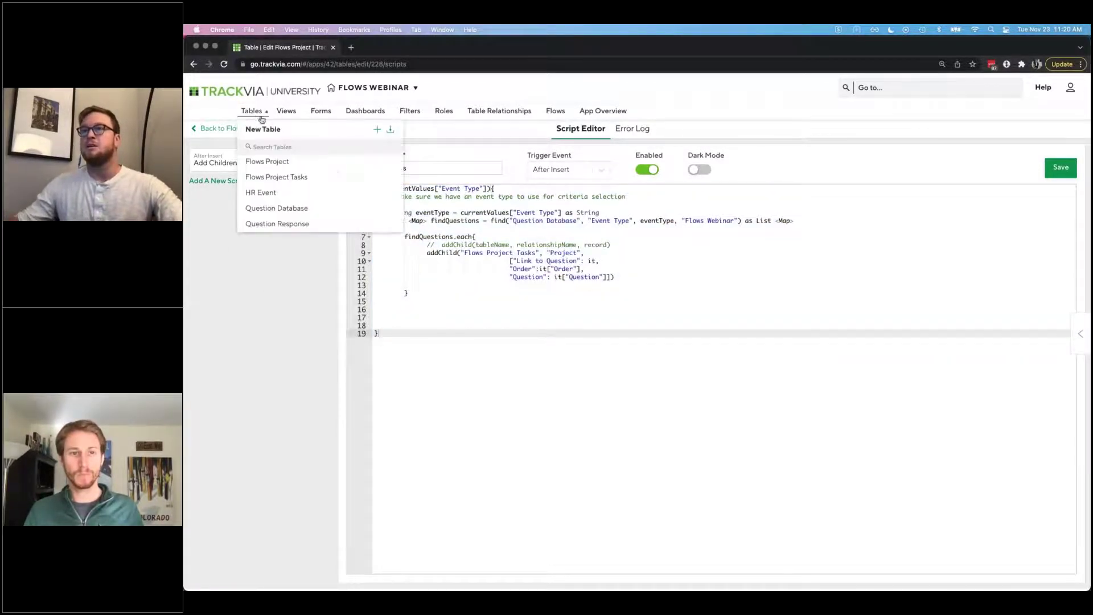
{"action": "left_click", "coordinate": [390, 179]}
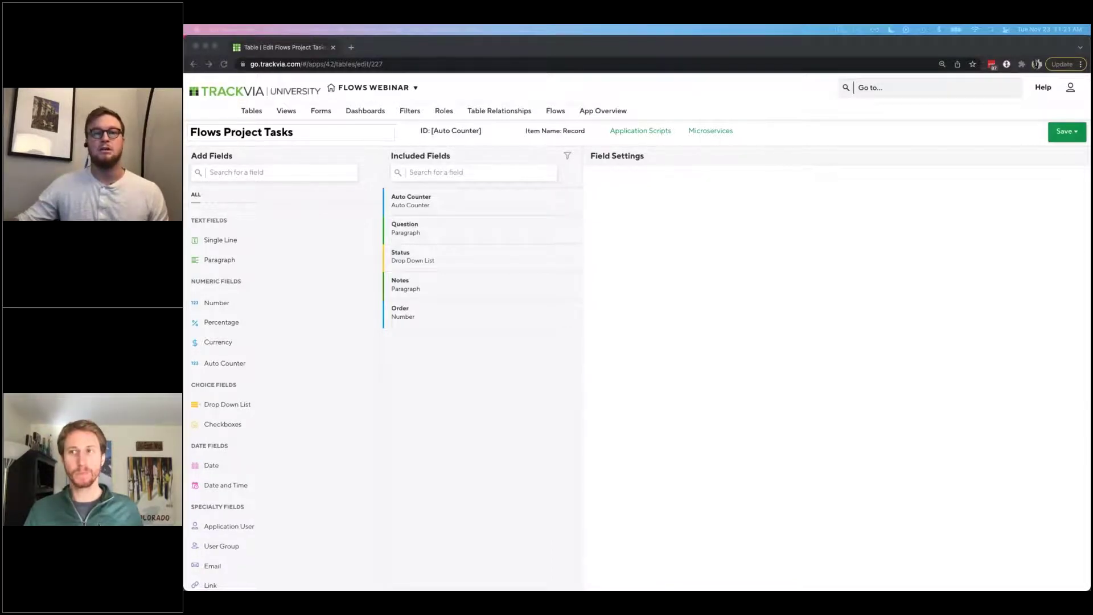
{"action": "left_click", "coordinate": [691, 386]}
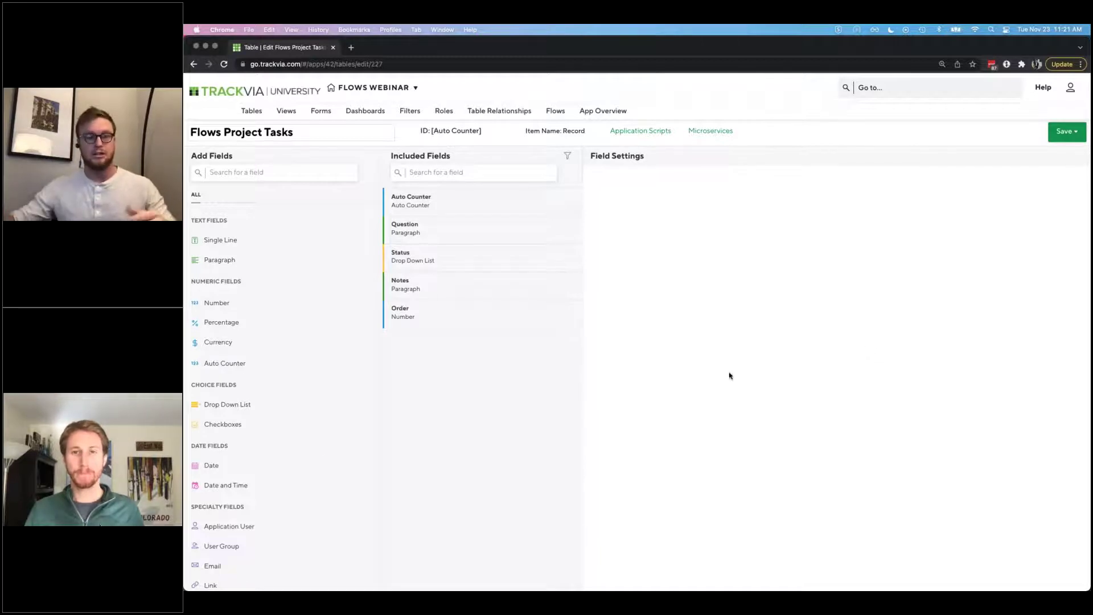
{"action": "scroll", "coordinate": [261, 456], "scroll_direction": "down", "scroll_amount": 10}
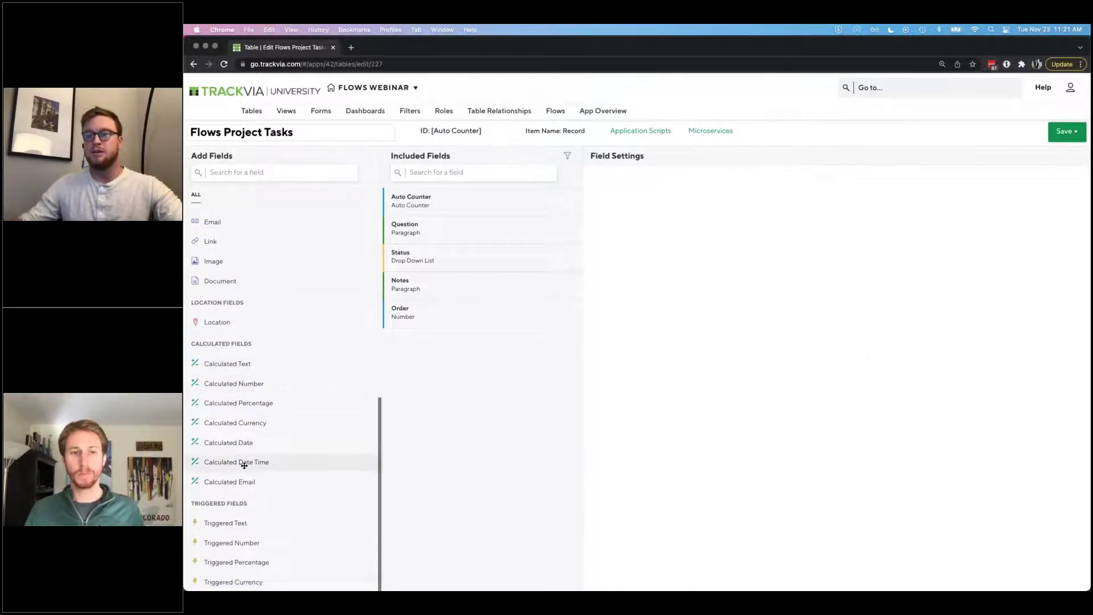
{"action": "left_click", "coordinate": [259, 545]}
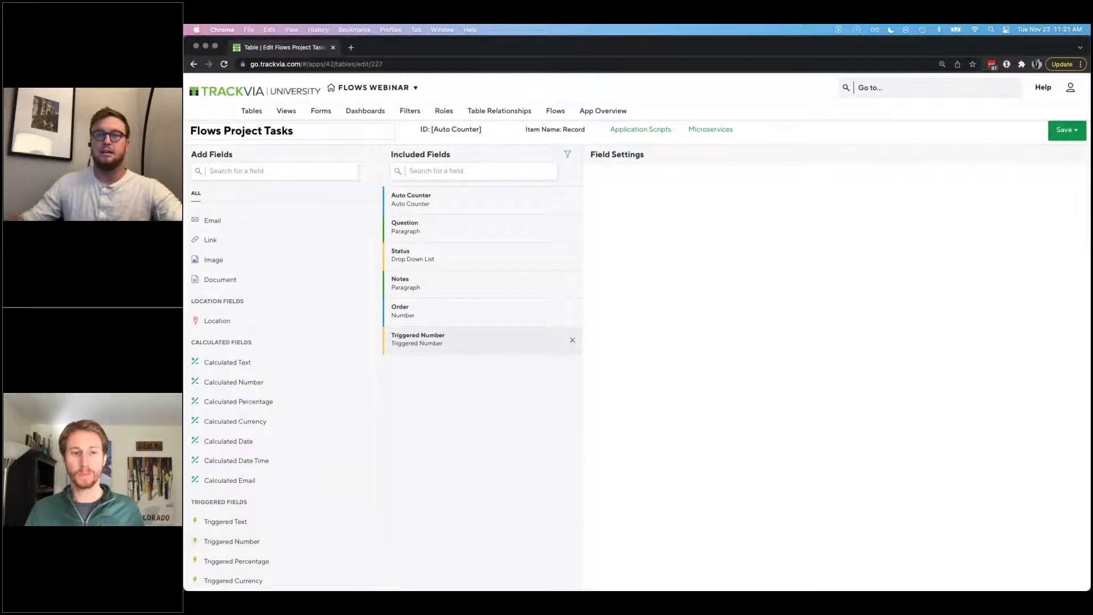
{"action": "left_click", "coordinate": [501, 343]}
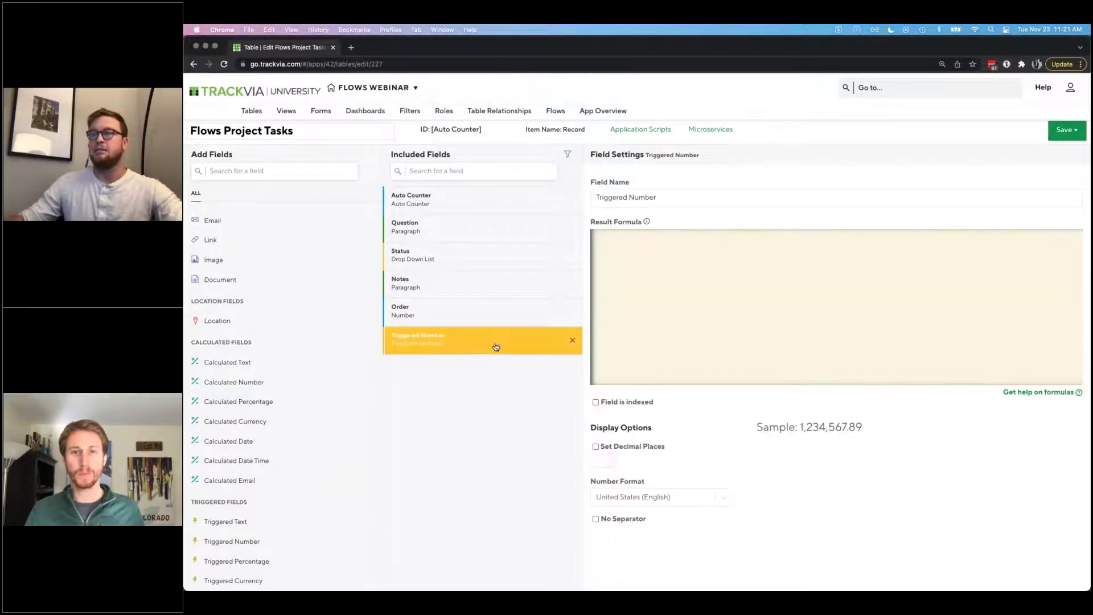
{"action": "left_click", "coordinate": [696, 198]}
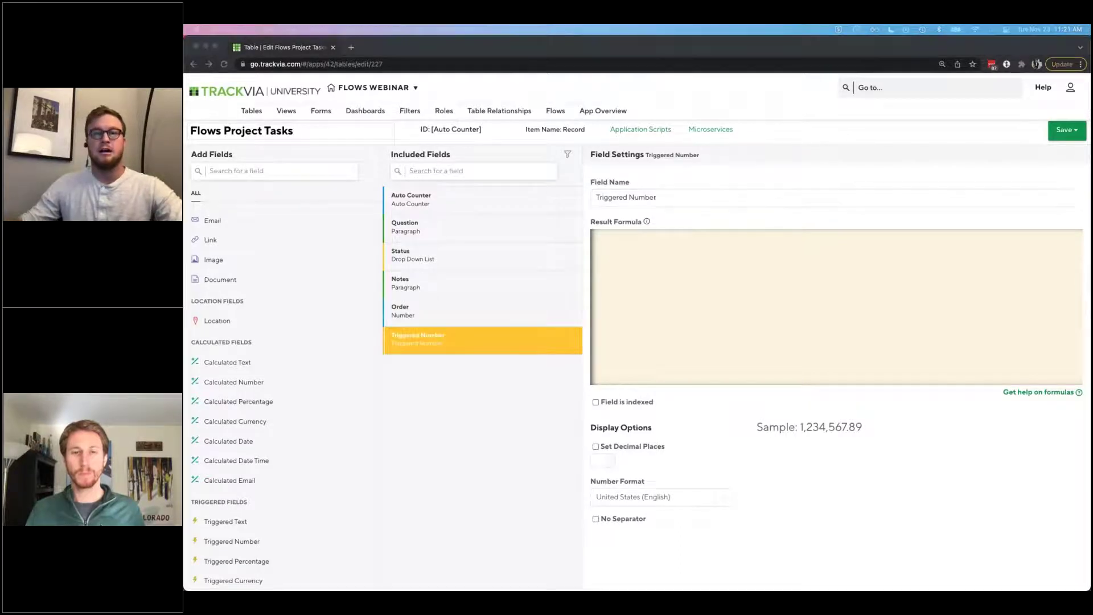
{"action": "left_click", "coordinate": [692, 200]}
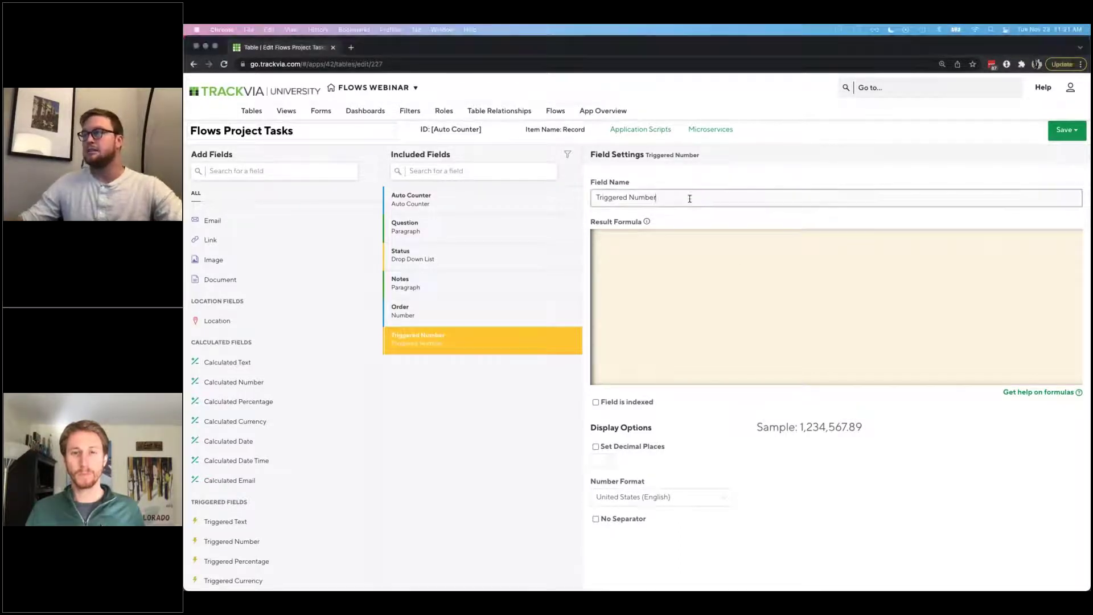
{"action": "type", "text": "If Unanswered"}
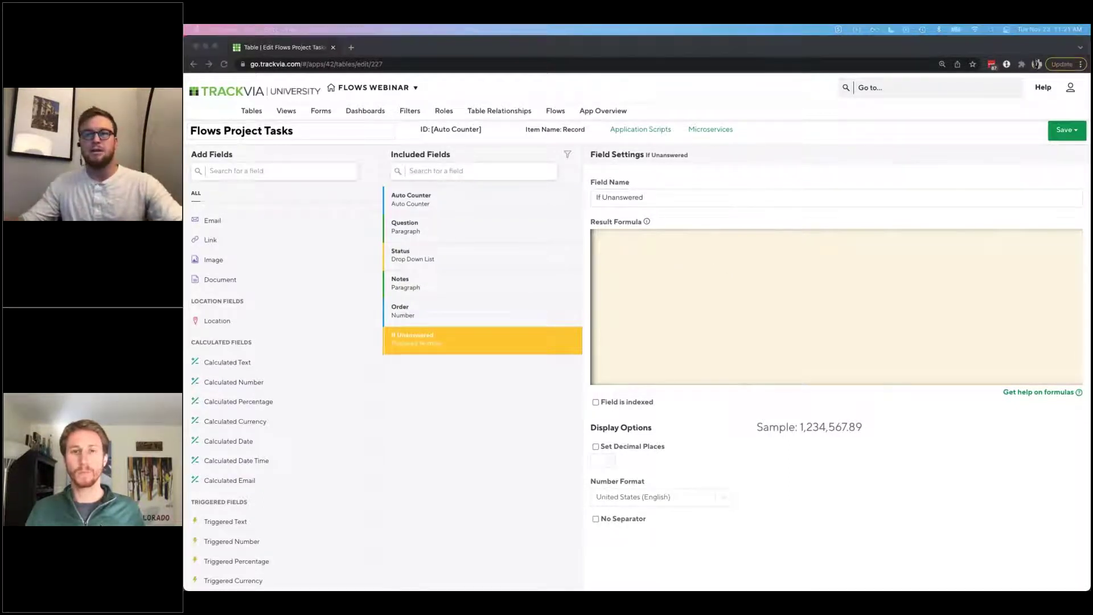
Step: Set the If Unanswered field's result formula to if(isblank({Status}),{Order},null())
{"action": "left_click", "coordinate": [723, 300]}
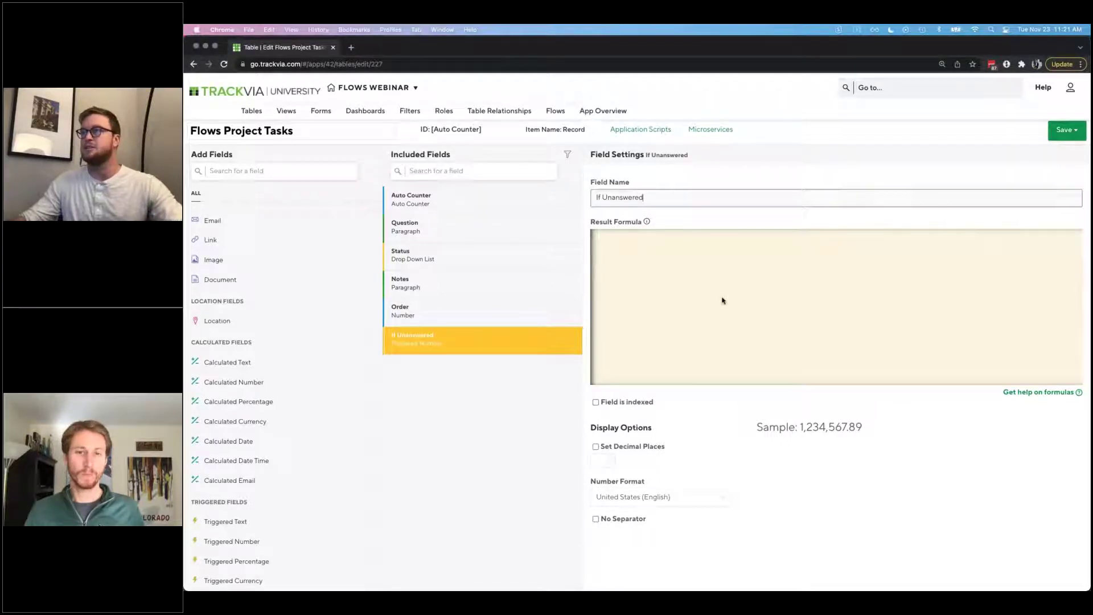
{"action": "type", "text": "if(isblank({Response}),{Order},null())"}
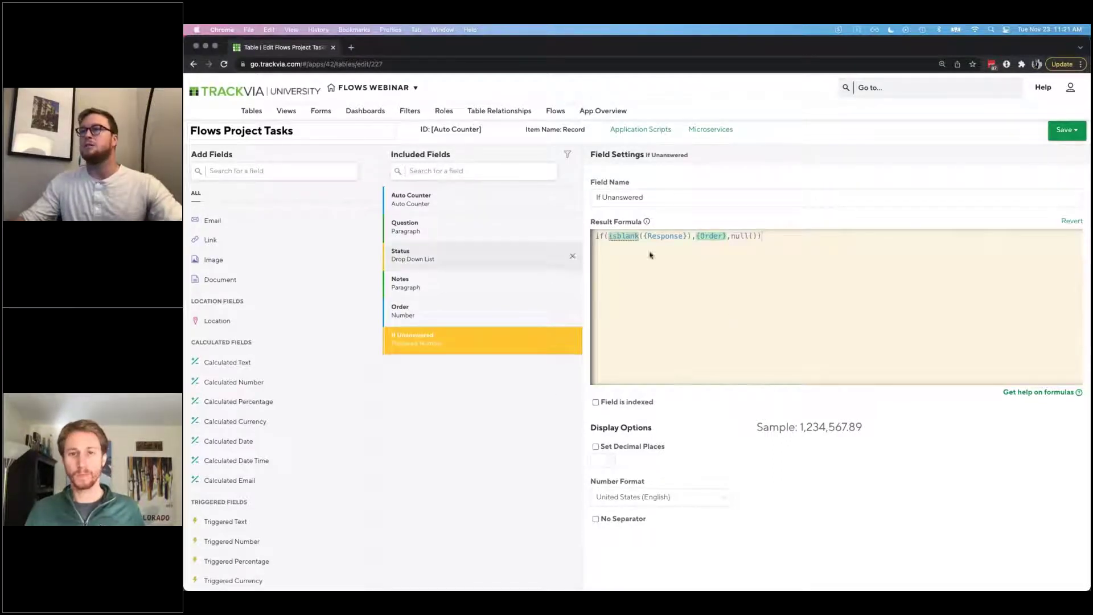
{"action": "double_click", "coordinate": [667, 237]}
{"action": "type", "text": "Status"}
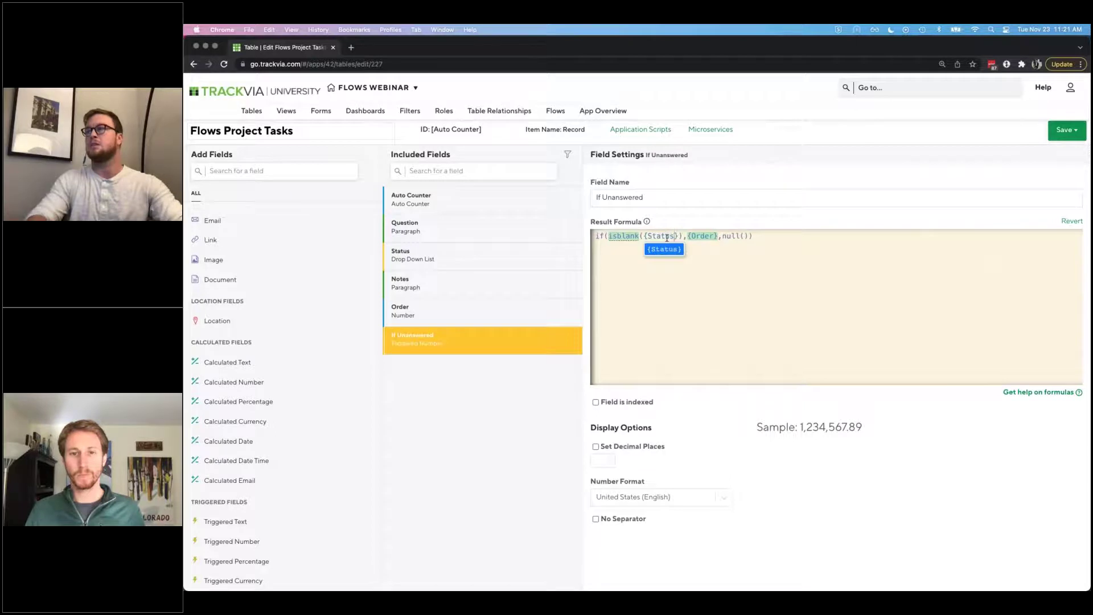
Step: Check the Status field's dropdown choices, and examine the null() part of the If Unanswered formula
{"action": "left_click", "coordinate": [458, 257]}
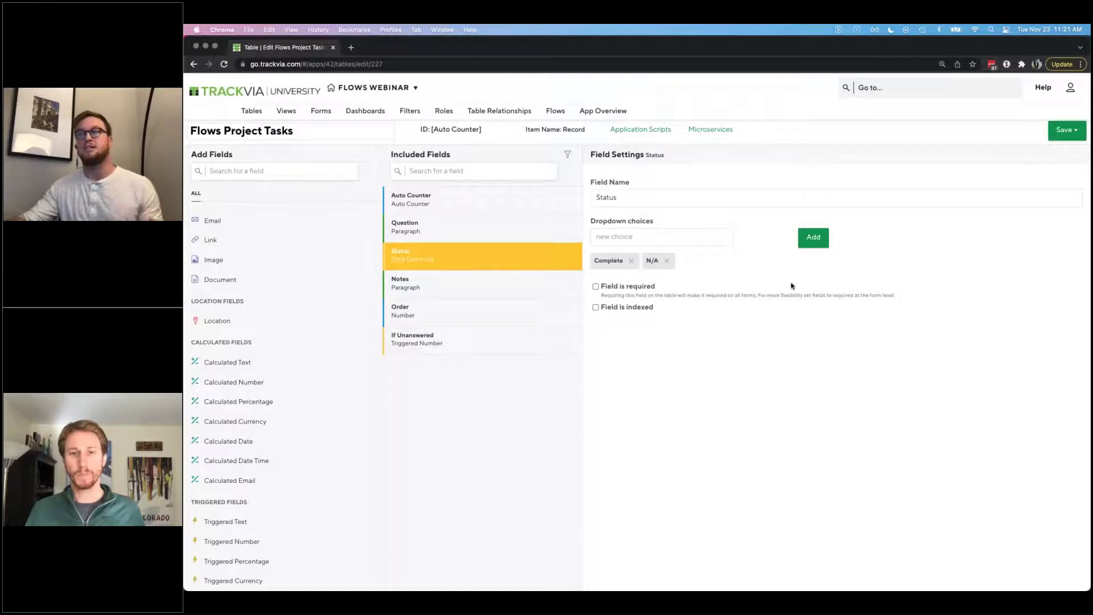
{"action": "left_click", "coordinate": [455, 340]}
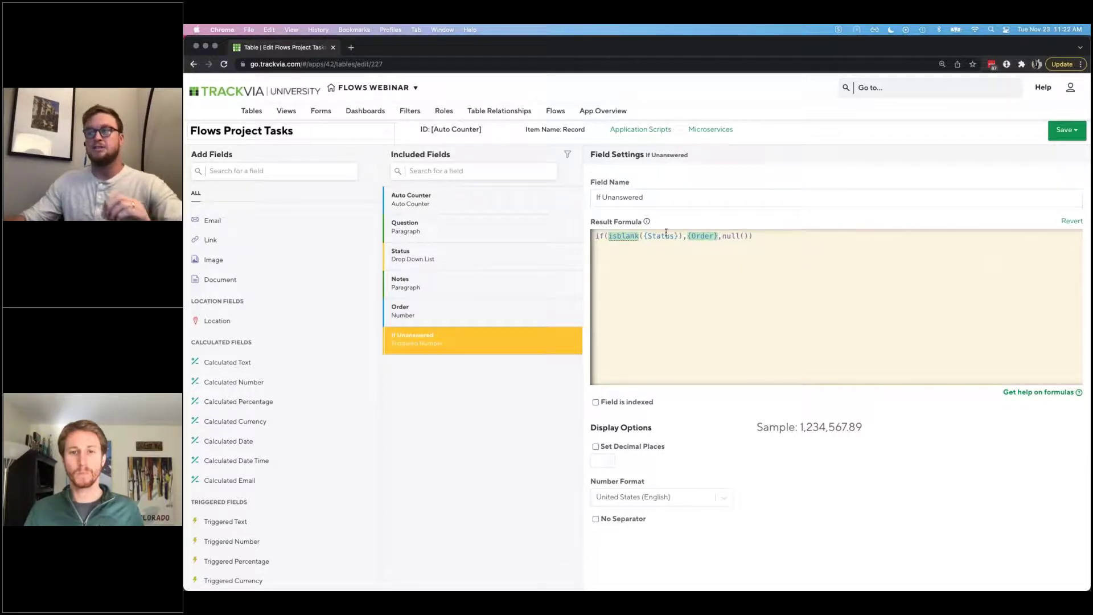
{"action": "left_click_drag", "start_coordinate": [722, 236], "coordinate": [800, 225]}
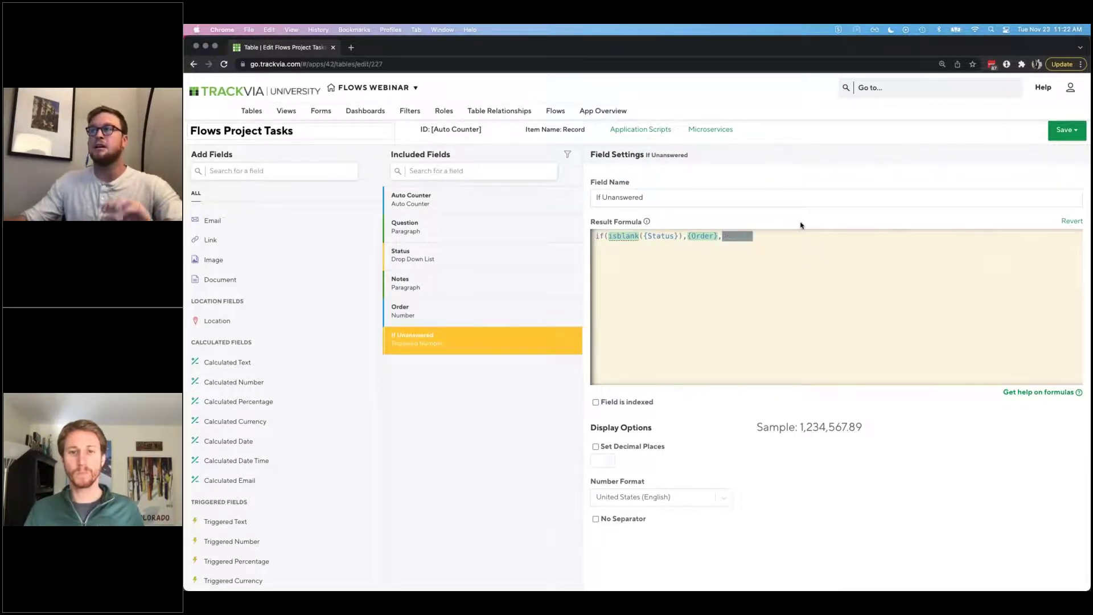
{"action": "left_click", "coordinate": [926, 262]}
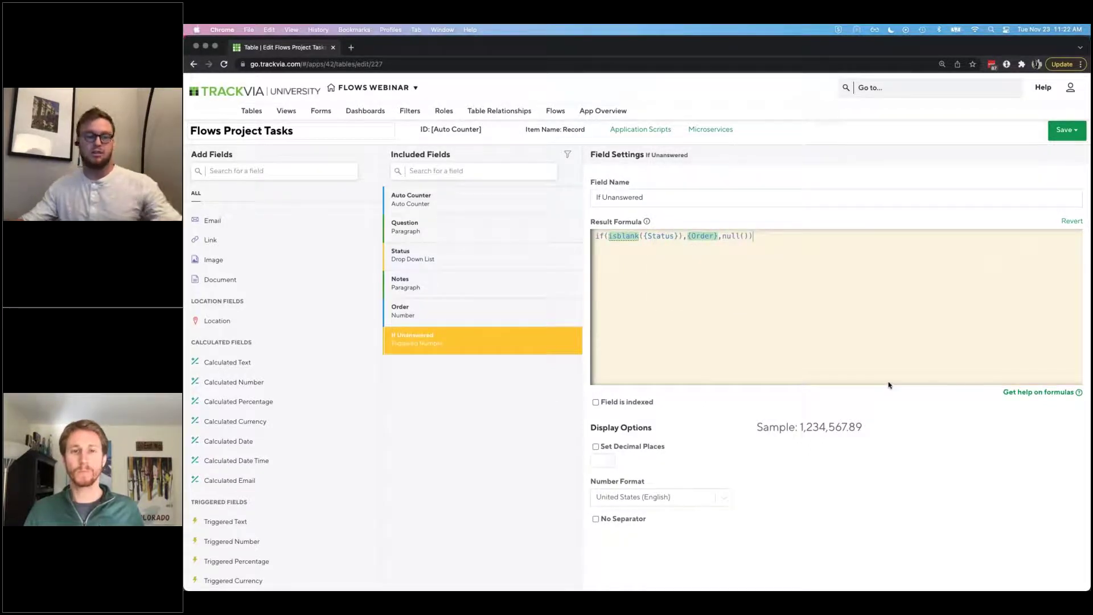
Step: Add a Calculated Text field named Next Record for Flow? to the Flows Project Tasks table
{"action": "scroll", "coordinate": [285, 456], "scroll_direction": "down", "scroll_amount": 1}
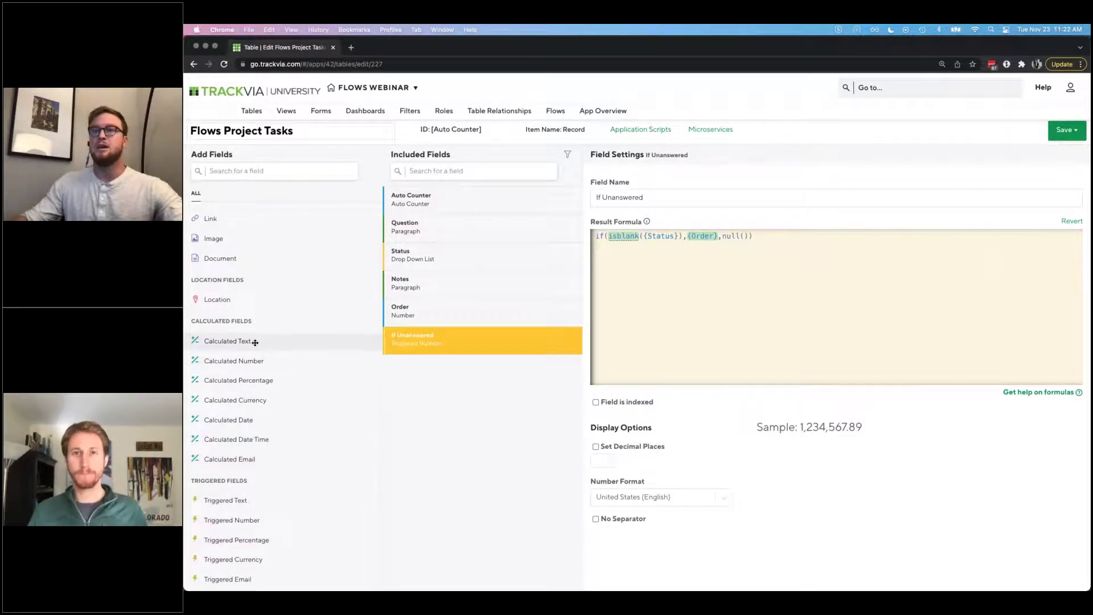
{"action": "left_click_drag", "start_coordinate": [255, 342], "coordinate": [466, 373]}
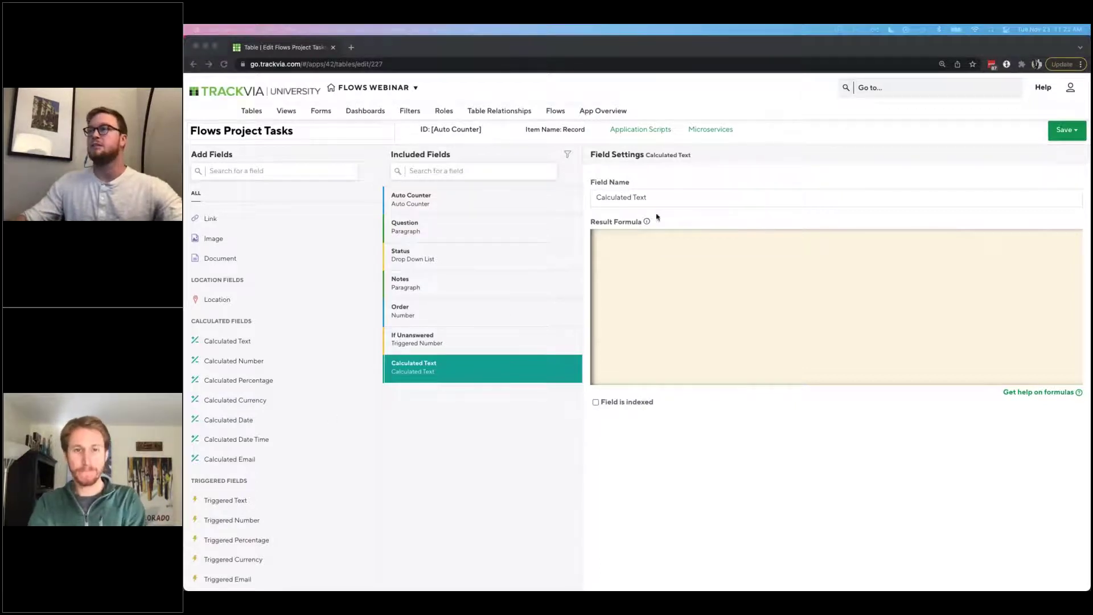
{"action": "left_click", "coordinate": [711, 200]}
{"action": "key", "text": "super+a"}
{"action": "type", "text": "Next Record for Flow?"}
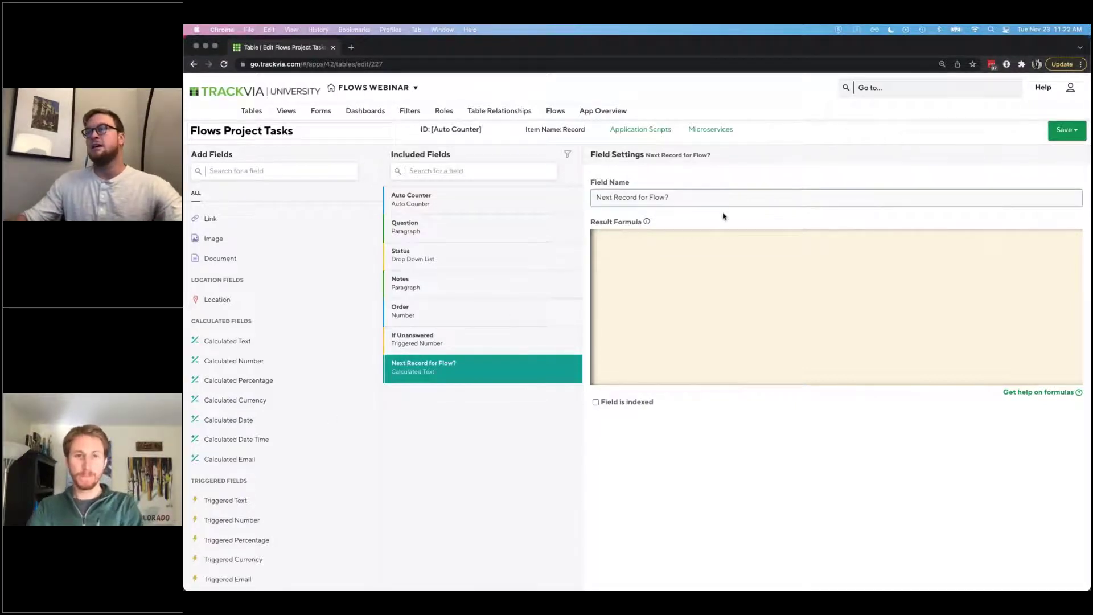
{"action": "left_click", "coordinate": [727, 217]}
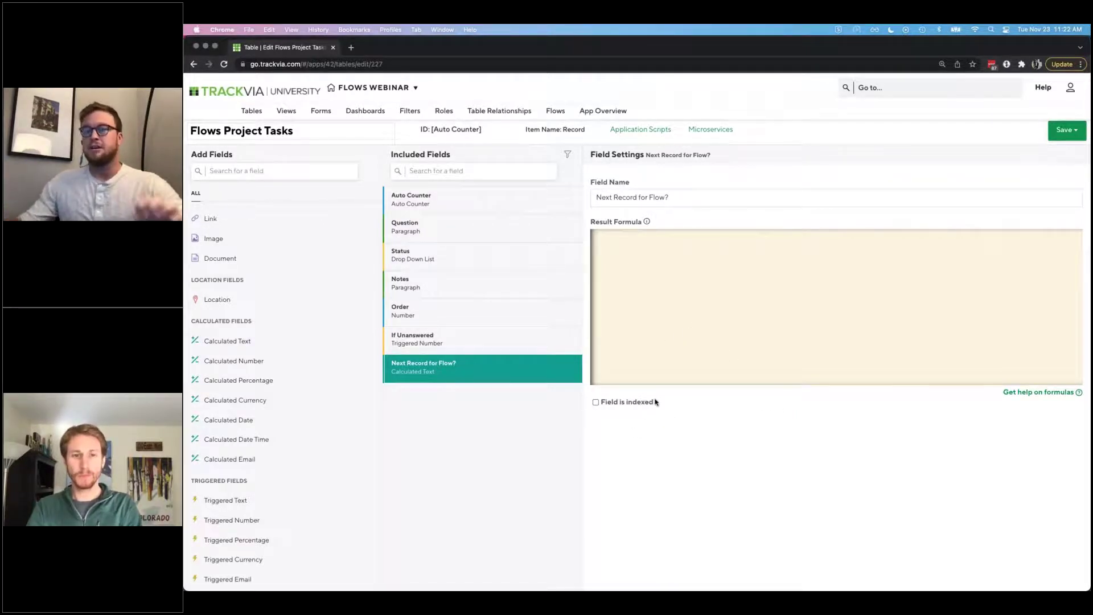
Step: Enter 1 as the result formula of Next Record for Flow? and save the Flows Project Tasks table
{"action": "left_click", "coordinate": [660, 382]}
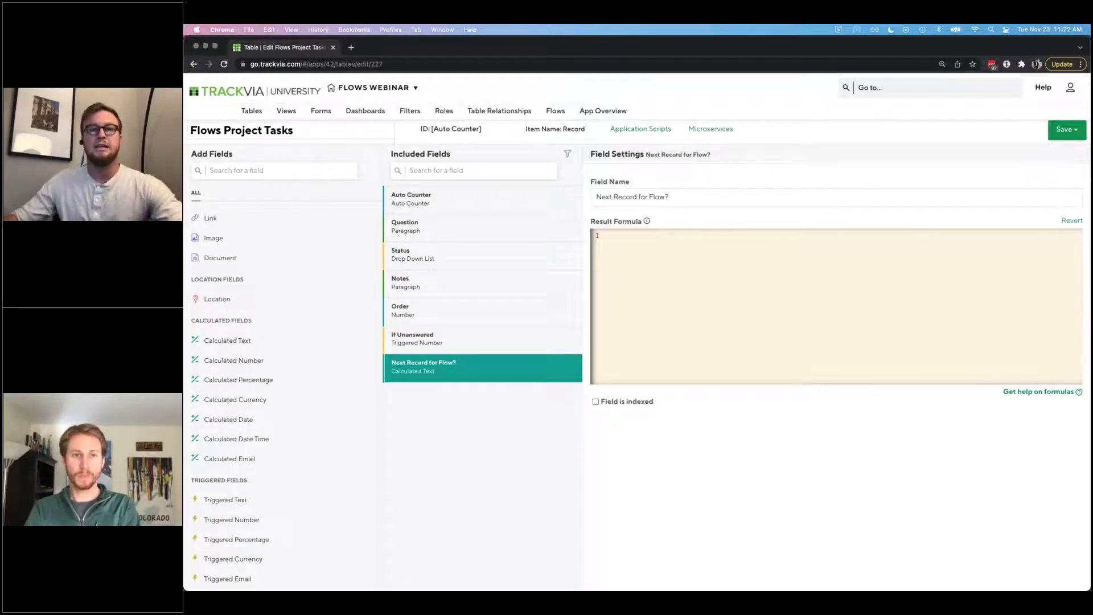
{"action": "left_click", "coordinate": [1065, 130]}
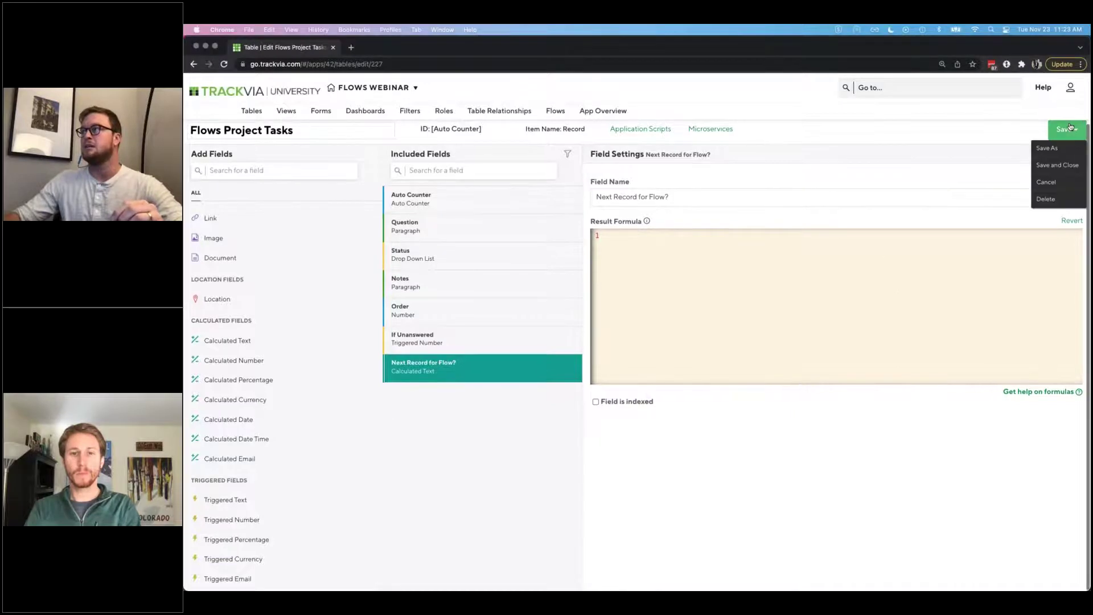
{"action": "left_click", "coordinate": [1065, 130]}
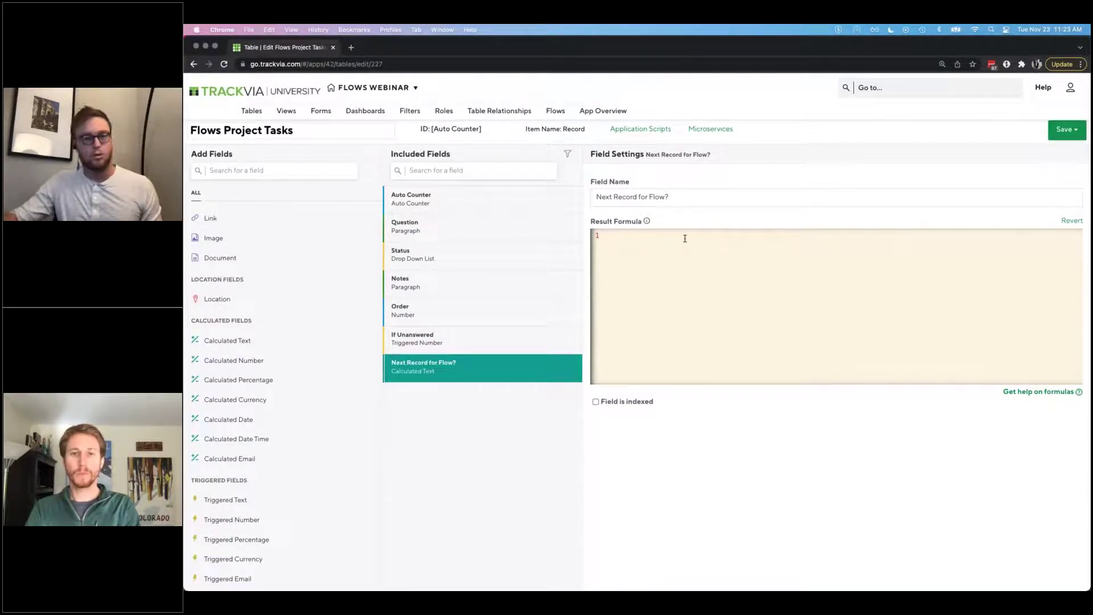
{"action": "left_click", "coordinate": [1065, 130]}
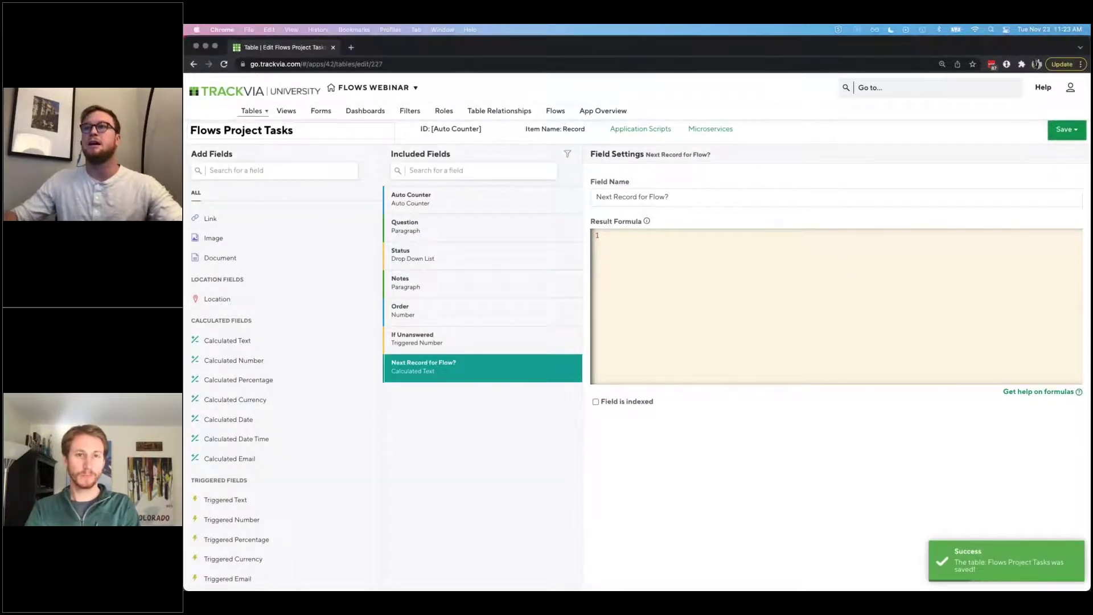
Step: Open the Flows Project table for editing and add a Triggered Number field and a Calculated Number field
{"action": "left_click", "coordinate": [252, 111]}
{"action": "left_click", "coordinate": [390, 161]}
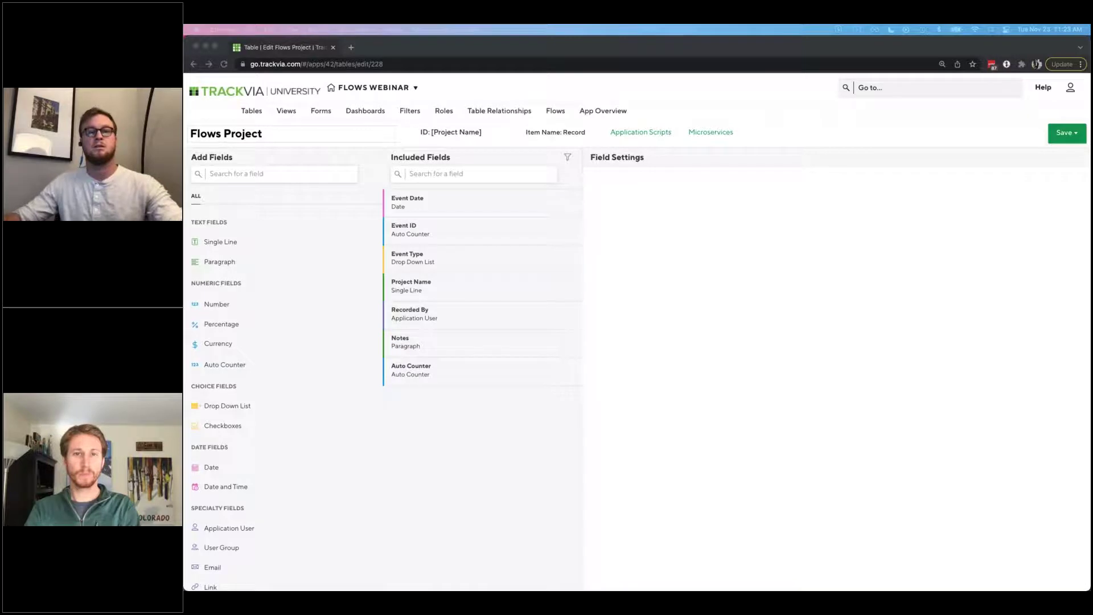
{"action": "left_click", "coordinate": [498, 502]}
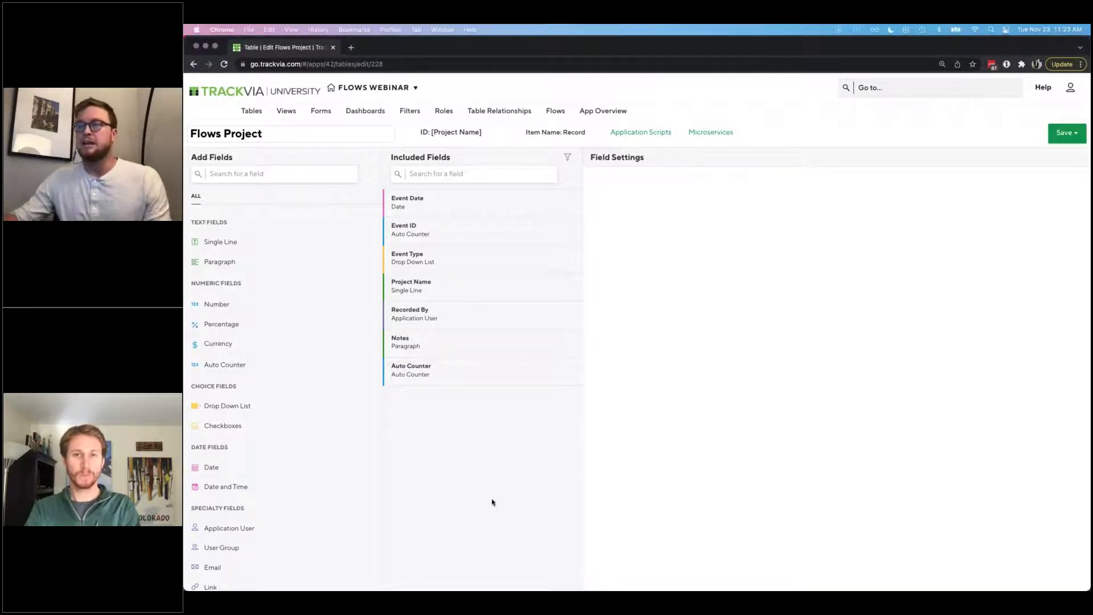
{"action": "scroll", "coordinate": [275, 438], "scroll_direction": "down", "scroll_amount": 5}
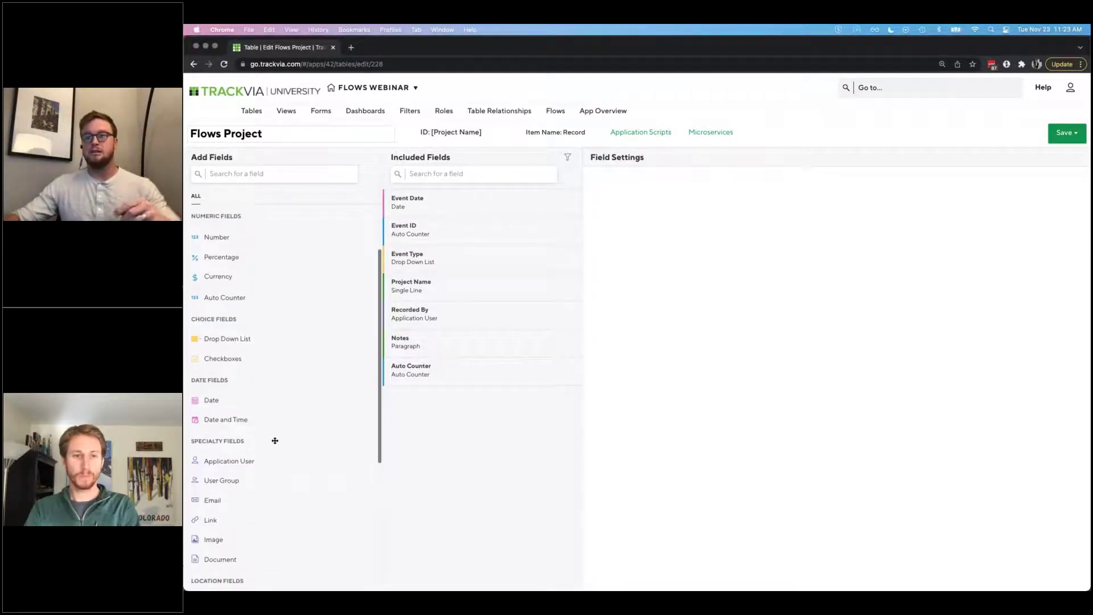
{"action": "scroll", "coordinate": [272, 430], "scroll_direction": "down", "scroll_amount": 7}
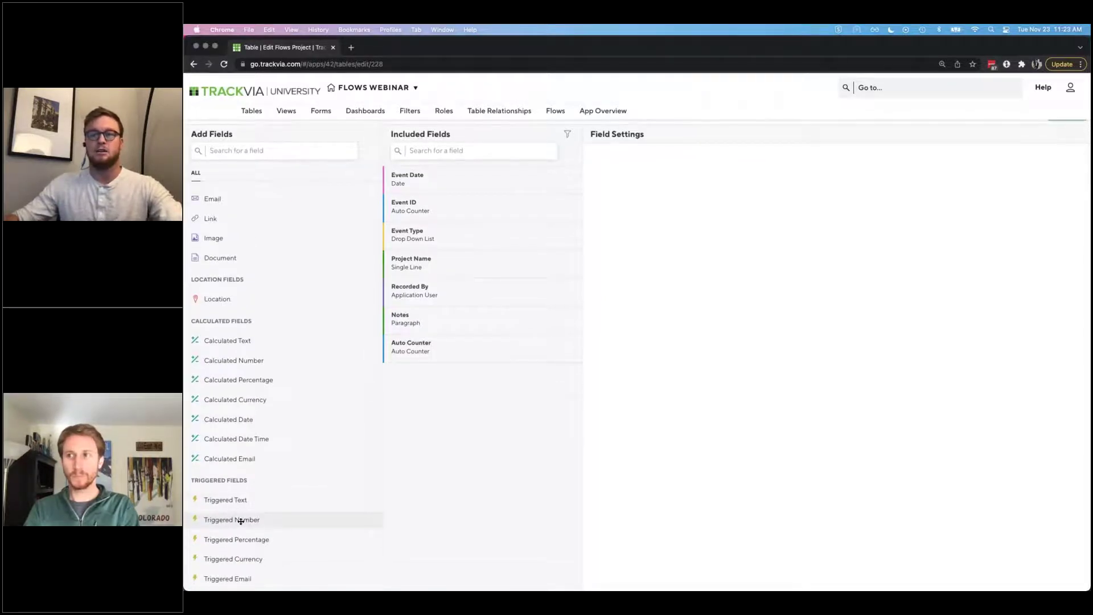
{"action": "left_click", "coordinate": [241, 521]}
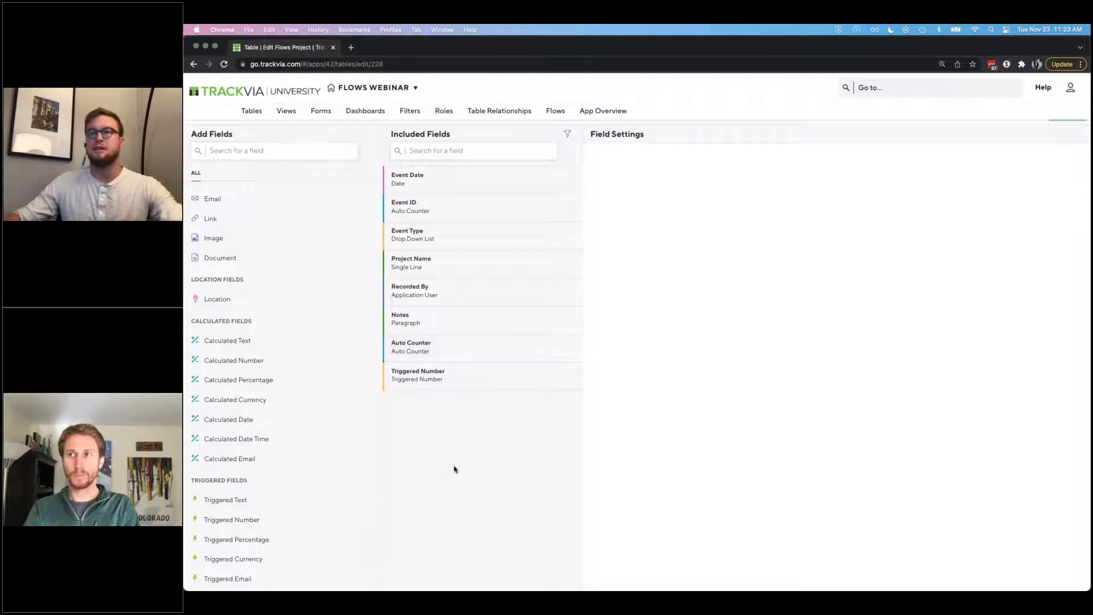
{"action": "left_click", "coordinate": [256, 360]}
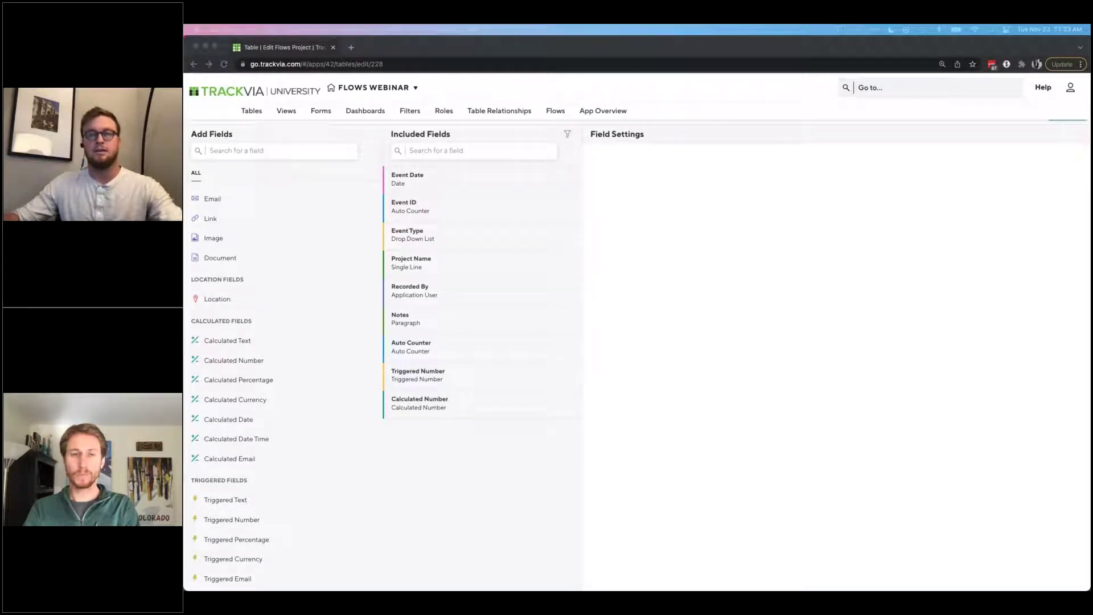
Step: Name the Triggered Number field in the Flows Project table Sum of Unanswered Questions
{"action": "left_click", "coordinate": [467, 380]}
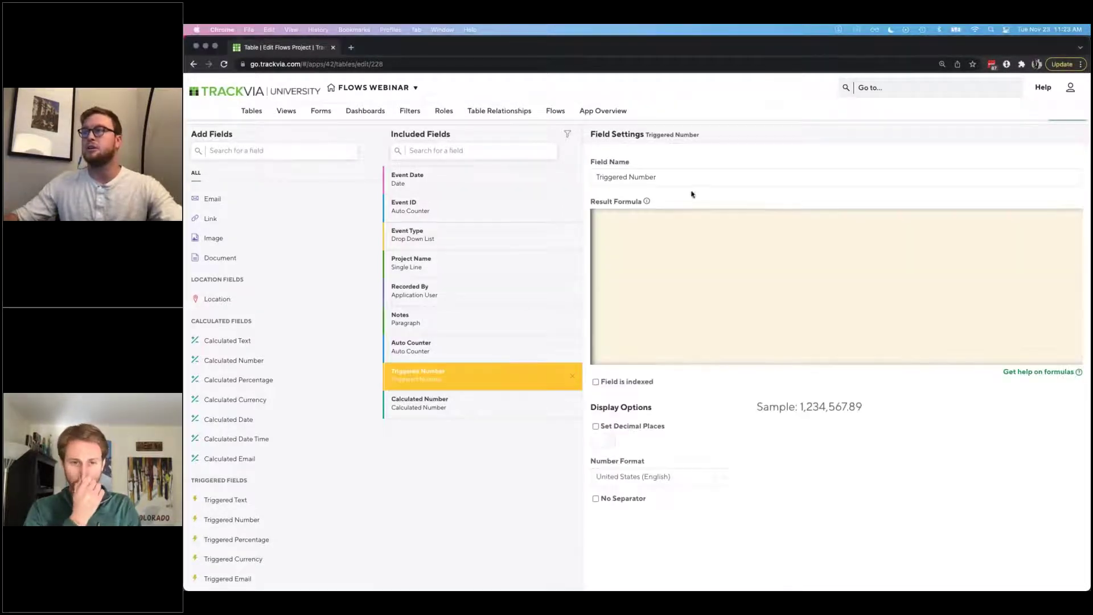
{"action": "triple_click", "coordinate": [655, 178]}
{"action": "type", "text": "Sum of Unanswered Questions"}
{"action": "mouse_move", "coordinate": [647, 201]}
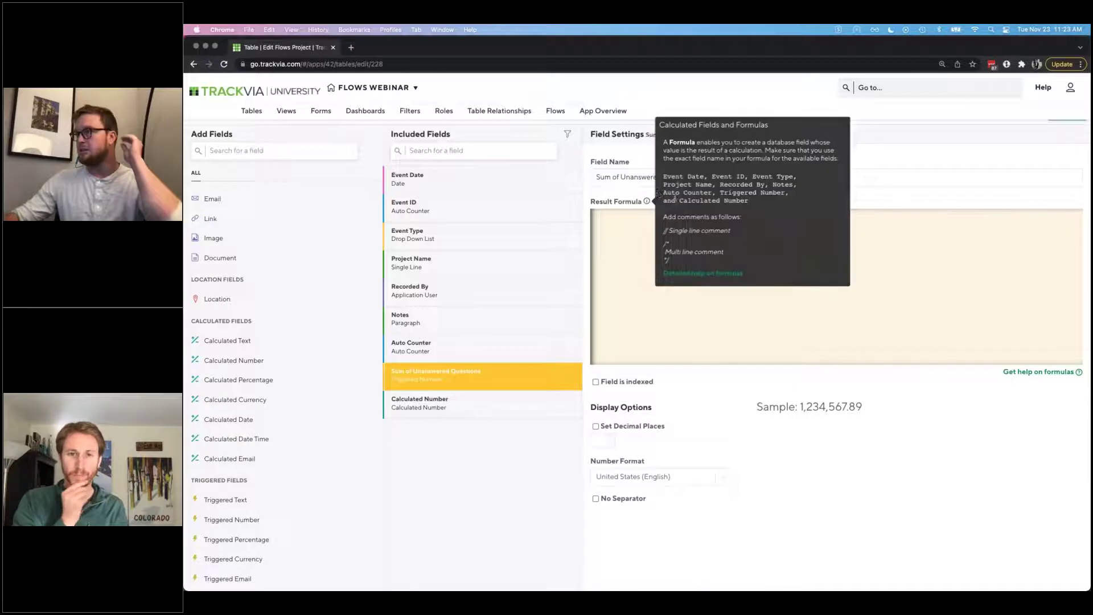
Step: Set the result formula of Sum of Unanswered Questions to count({Flows Project Tasks}.{Project}.{If Unanswered}) and mark the field as indexed
{"action": "left_click", "coordinate": [640, 259]}
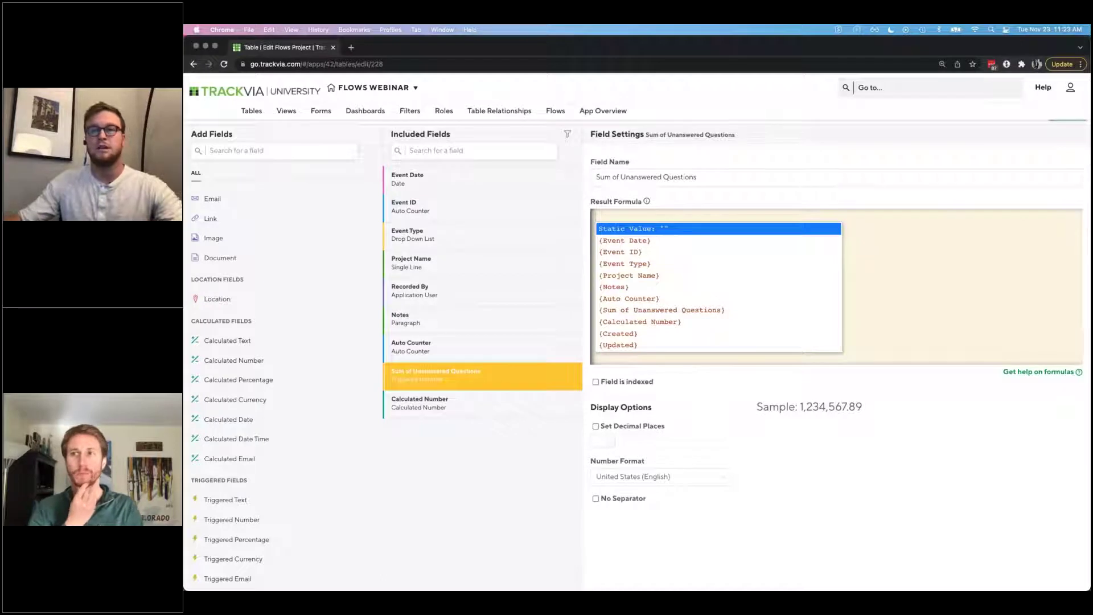
{"action": "key", "text": "super+Tab"}
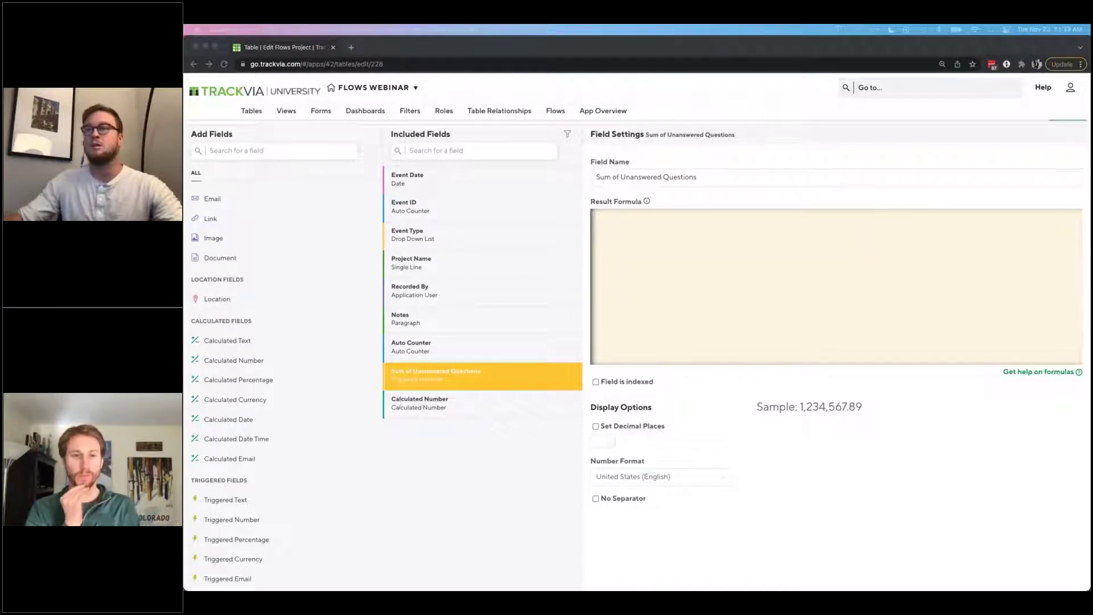
{"action": "left_click", "coordinate": [675, 269]}
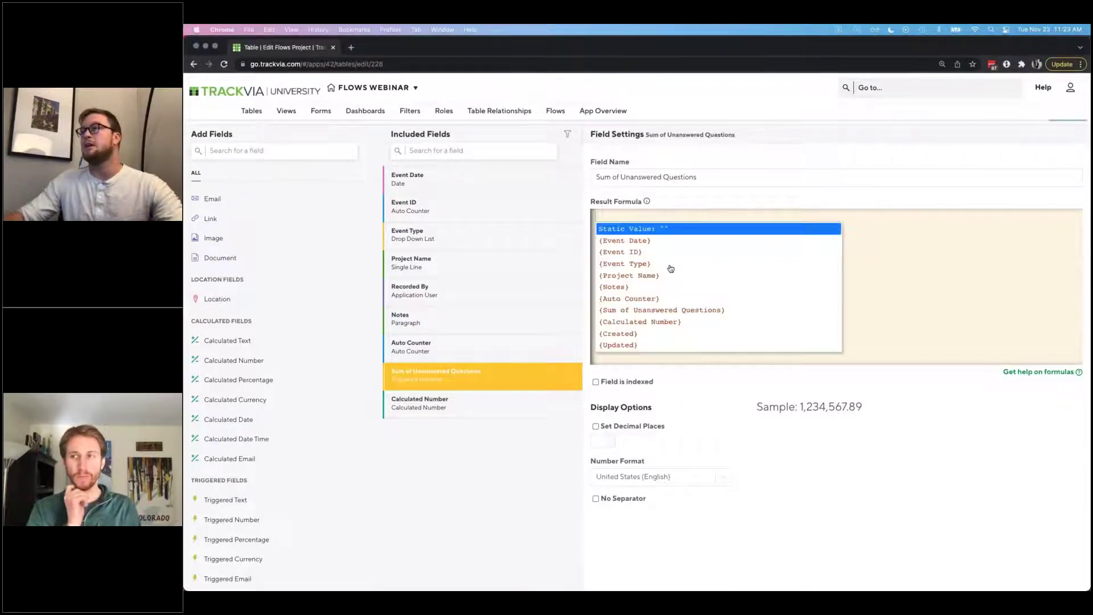
{"action": "left_click", "coordinate": [738, 203]}
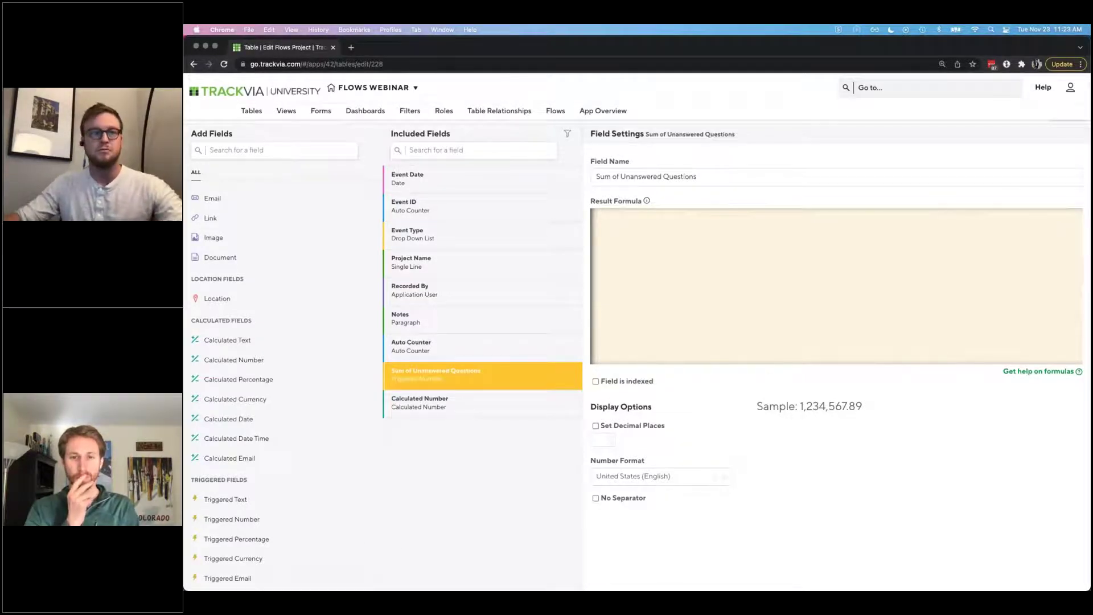
{"action": "key", "text": "ctrl+Up"}
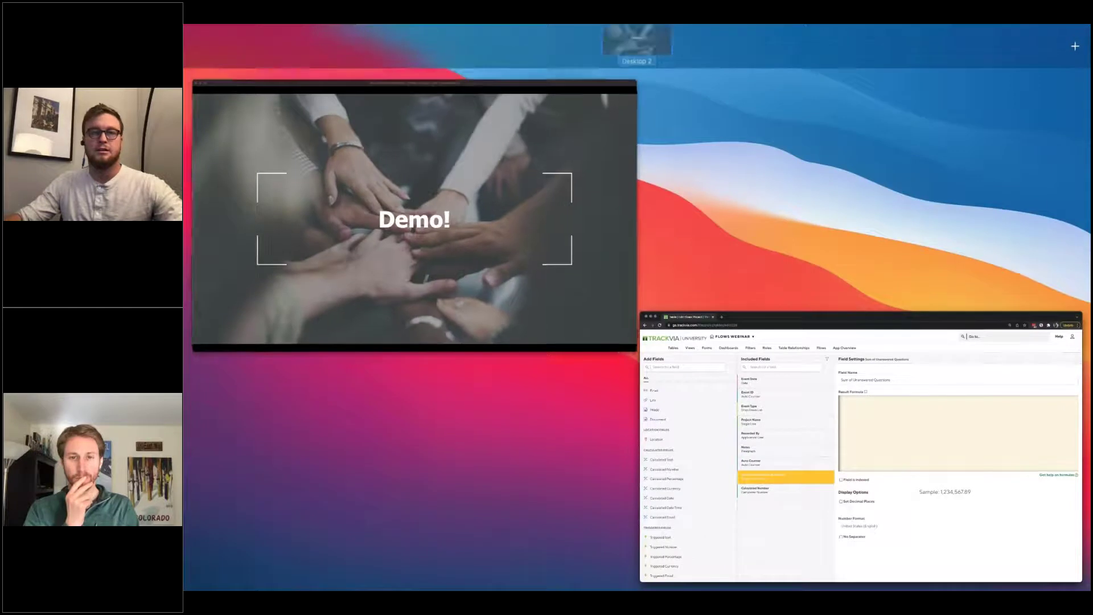
{"action": "key", "text": "ctrl+Up"}
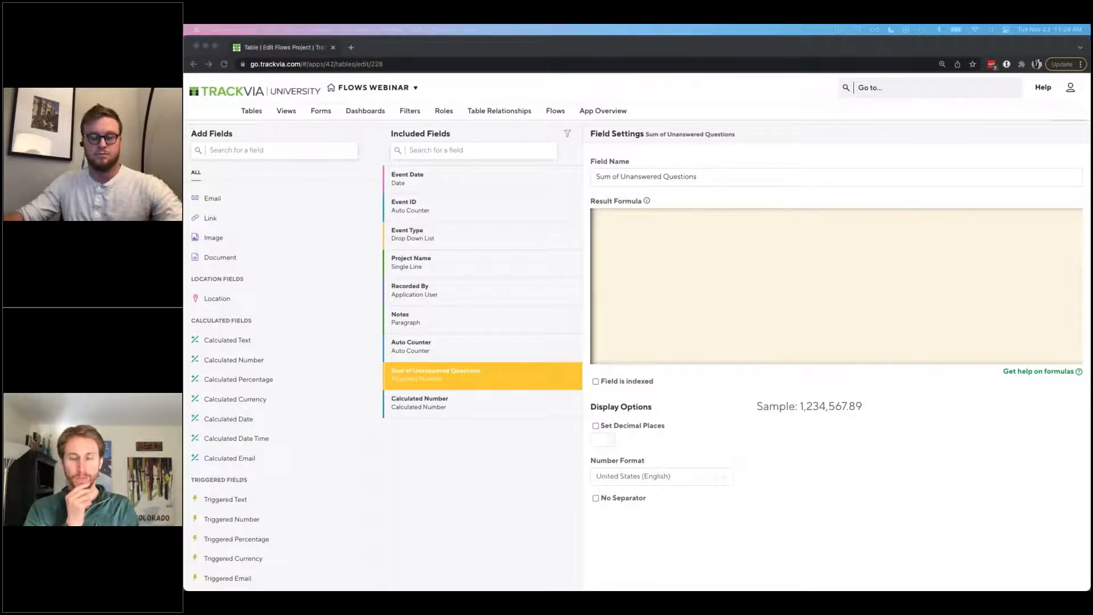
{"action": "left_click", "coordinate": [662, 343]}
{"action": "type", "text": "count({Flows Project Tasks}.{Project}.{If Unanswered})"}
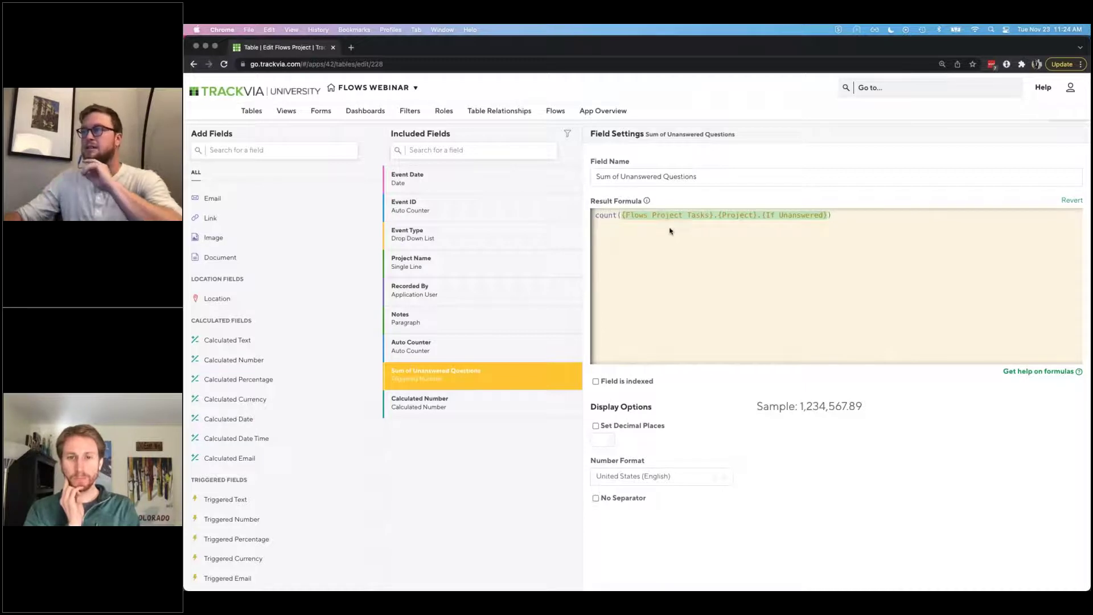
{"action": "left_click", "coordinate": [888, 202]}
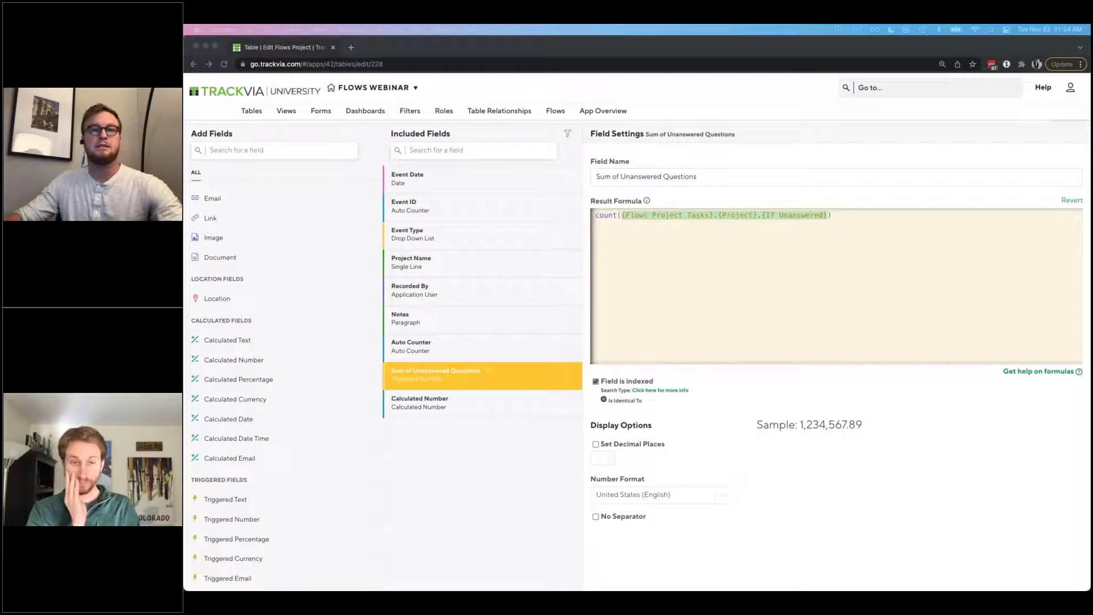
Step: Rename the Calculated Number field in the Flows Project table to Next Record
{"action": "left_click", "coordinate": [493, 405]}
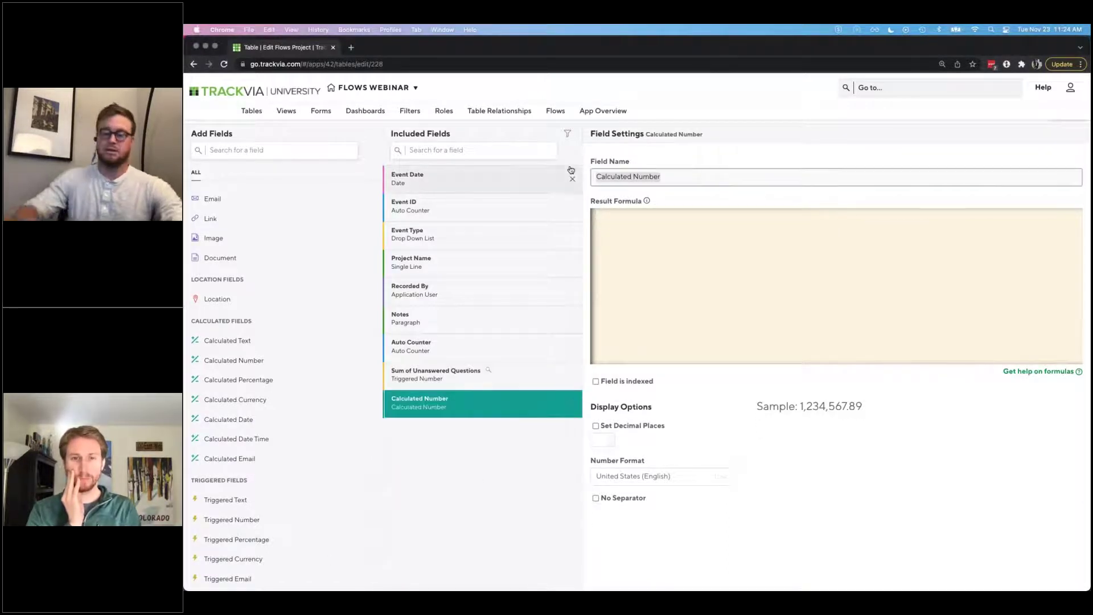
{"action": "type", "text": "Next Record"}
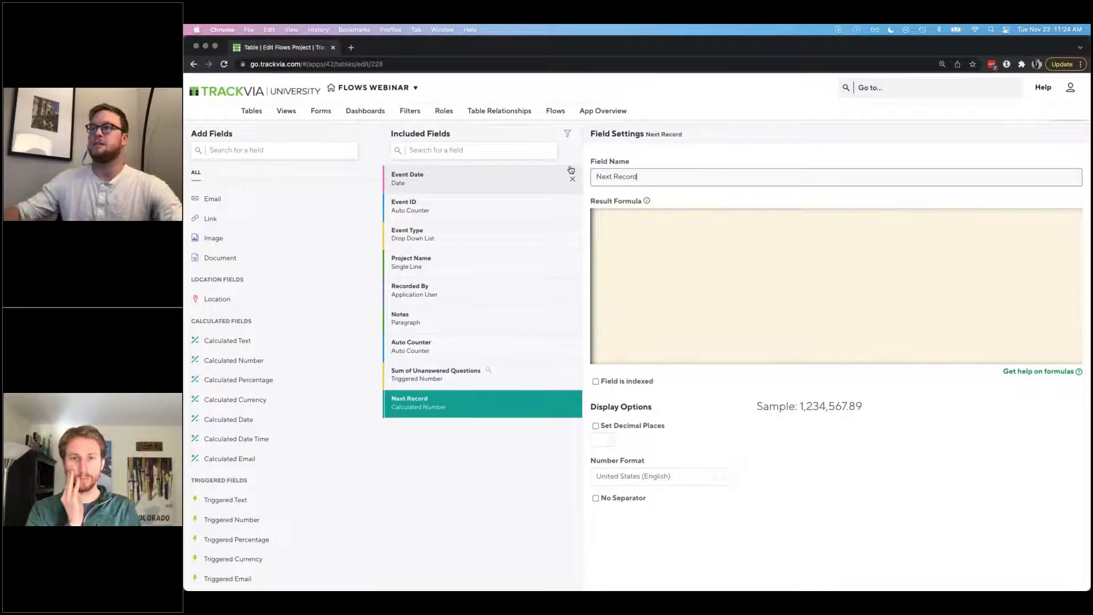
{"action": "key", "text": "super+Tab"}
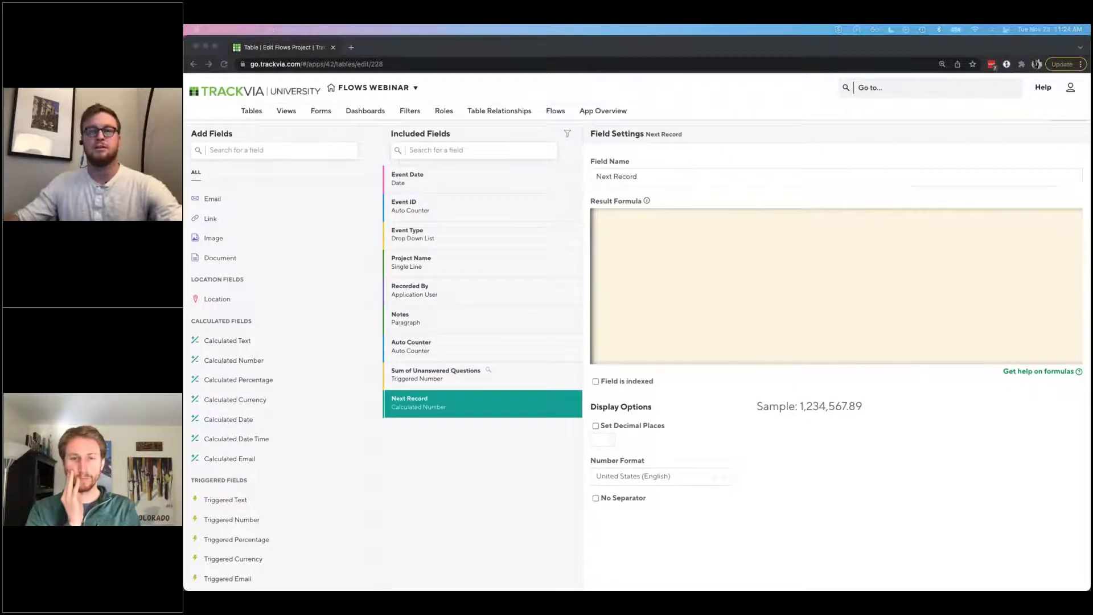
{"action": "key", "text": "super+Tab"}
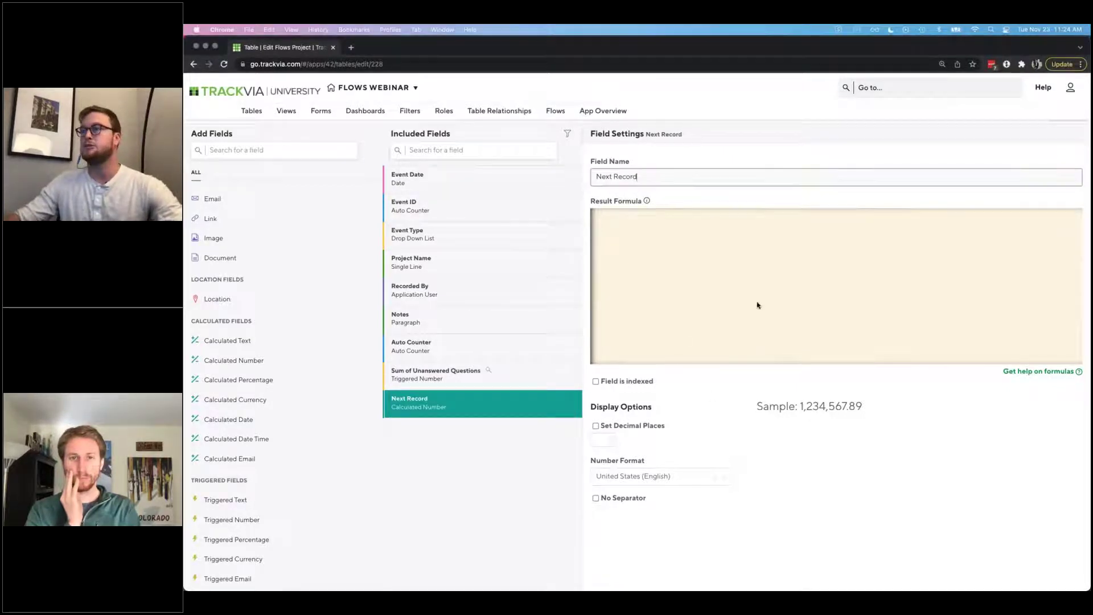
Step: Set the Next Record field's result formula to min({Flows Project Tasks}.{Project}.{If Unanswered}) and save the Flows Project table
{"action": "left_click", "coordinate": [757, 305]}
{"action": "type", "text": "min({Flows Project Tasks}.{Project}.{If Unanswered})"}
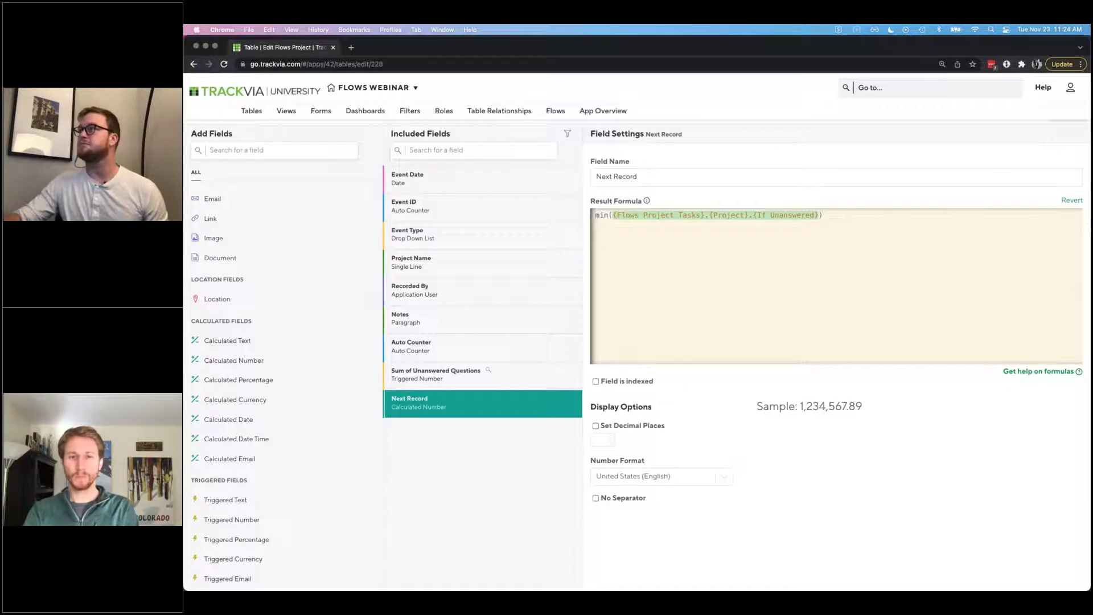
{"action": "scroll", "coordinate": [1026, 140], "scroll_direction": "up", "scroll_amount": 1}
{"action": "left_click", "coordinate": [1065, 136]}
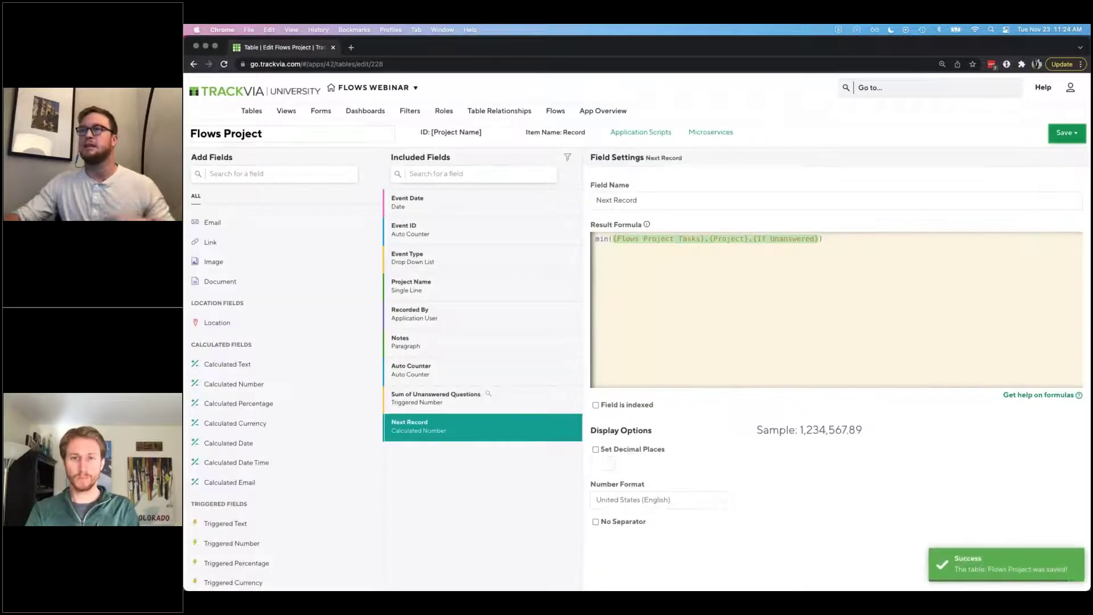
Step: In the Flows Project Tasks table, set the Next Record for Flow? formula to if({Order}={Flows Project}.{Project}.{Next Record},"Yes","No")
{"action": "left_click", "coordinate": [252, 111]}
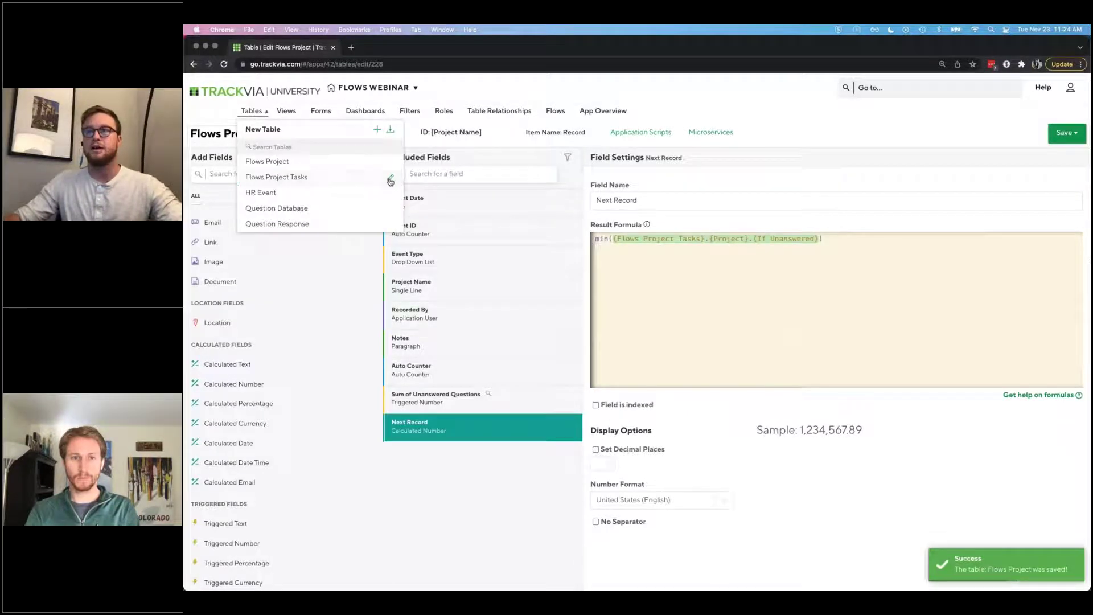
{"action": "left_click", "coordinate": [391, 181]}
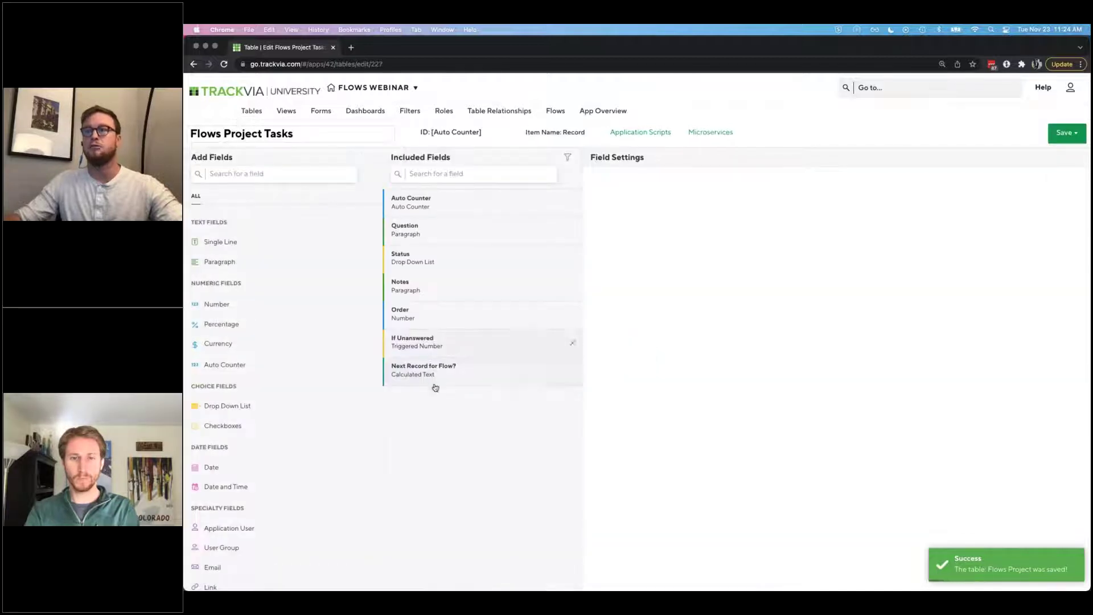
{"action": "left_click", "coordinate": [450, 376]}
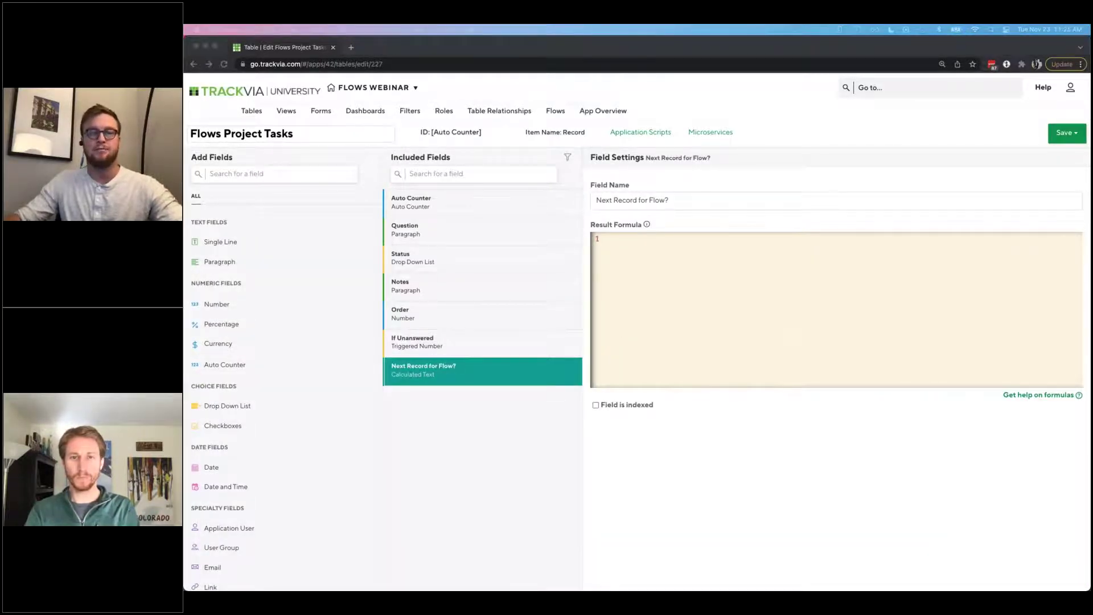
{"action": "left_click", "coordinate": [652, 287]}
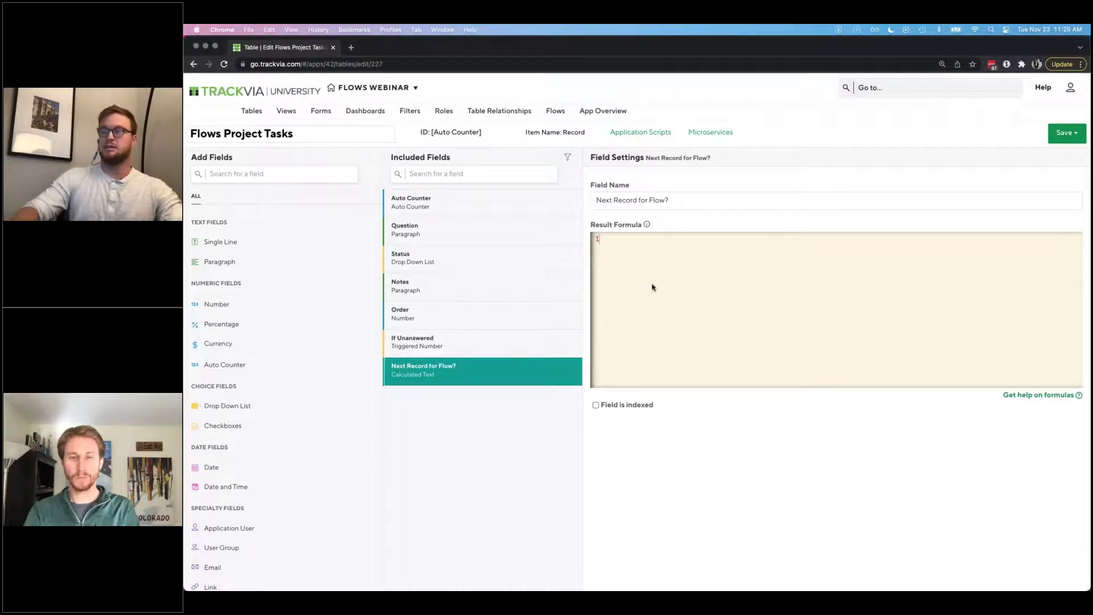
{"action": "type", "text": "if({Order}={Flows Project}.{Project}.{Next Record},\"Yes\",\"No\")"}
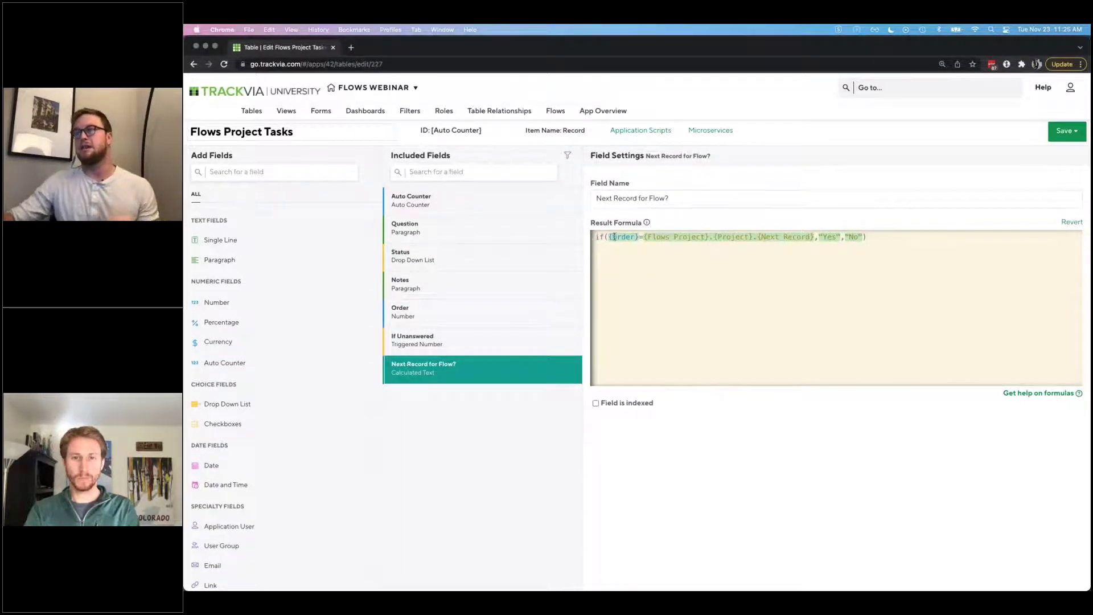
Step: Review the Order and Next Record references in the Next Record for Flow? formula and save the Flows Project Tasks table
{"action": "left_click", "coordinate": [619, 237]}
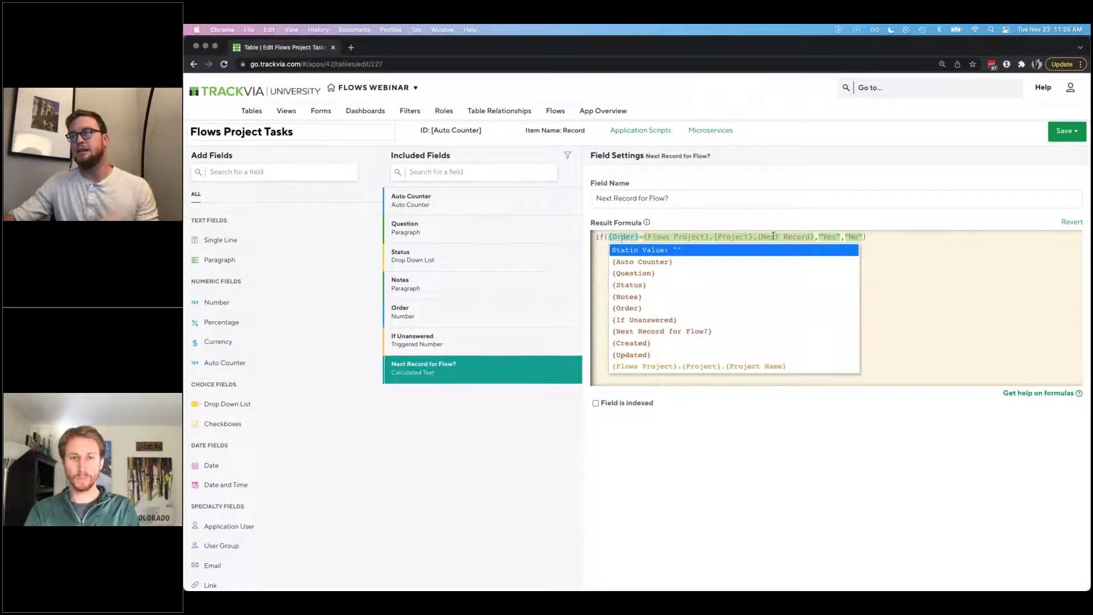
{"action": "left_click_drag", "start_coordinate": [760, 237], "coordinate": [811, 237]}
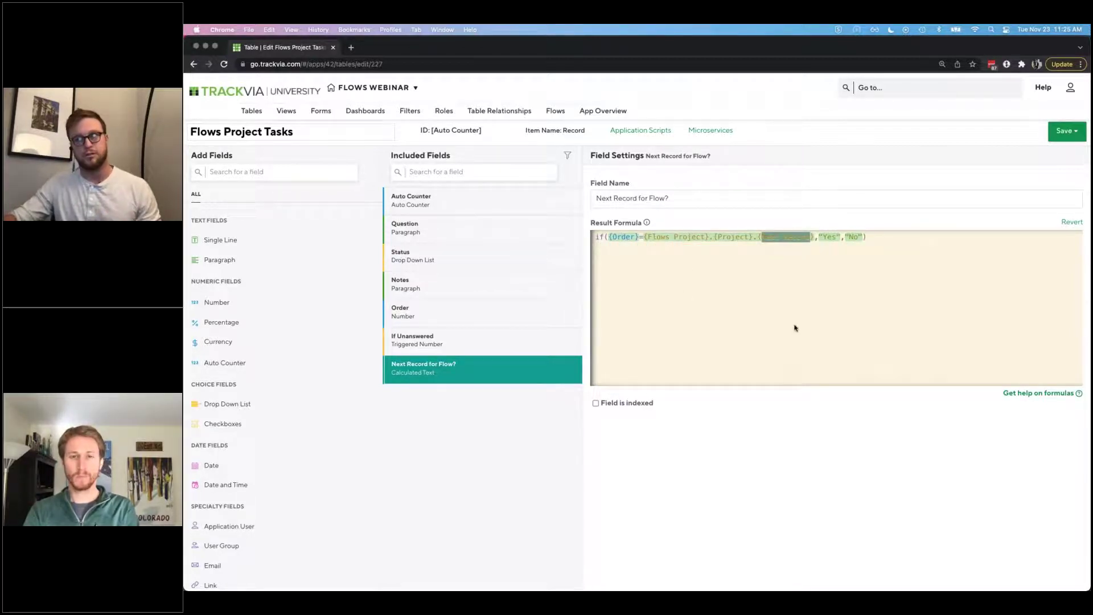
{"action": "left_click", "coordinate": [894, 276]}
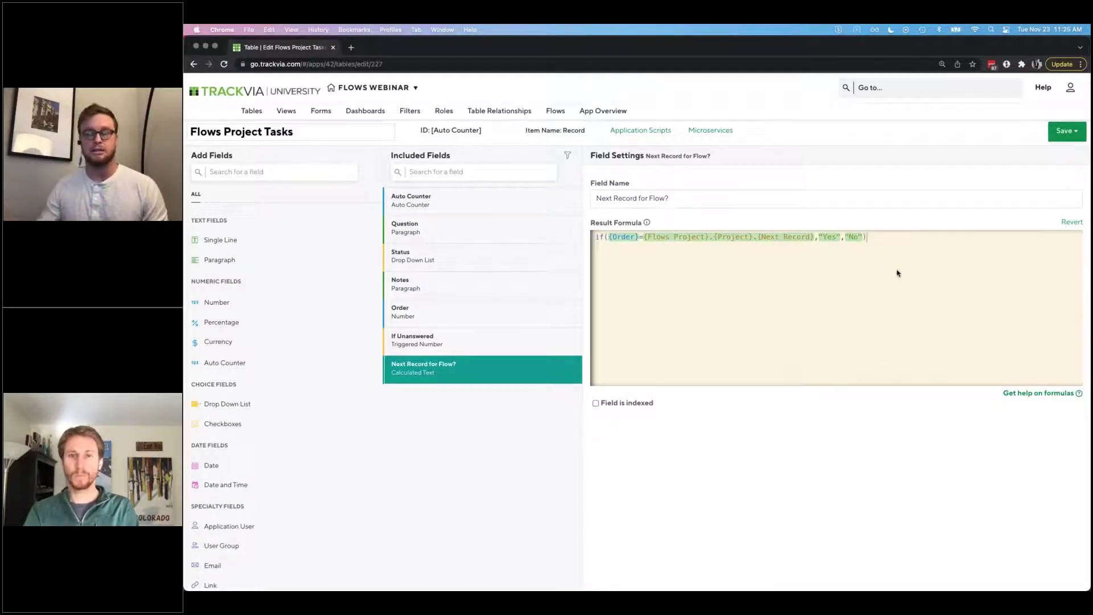
{"action": "left_click", "coordinate": [1065, 130]}
{"action": "left_click", "coordinate": [1059, 149]}
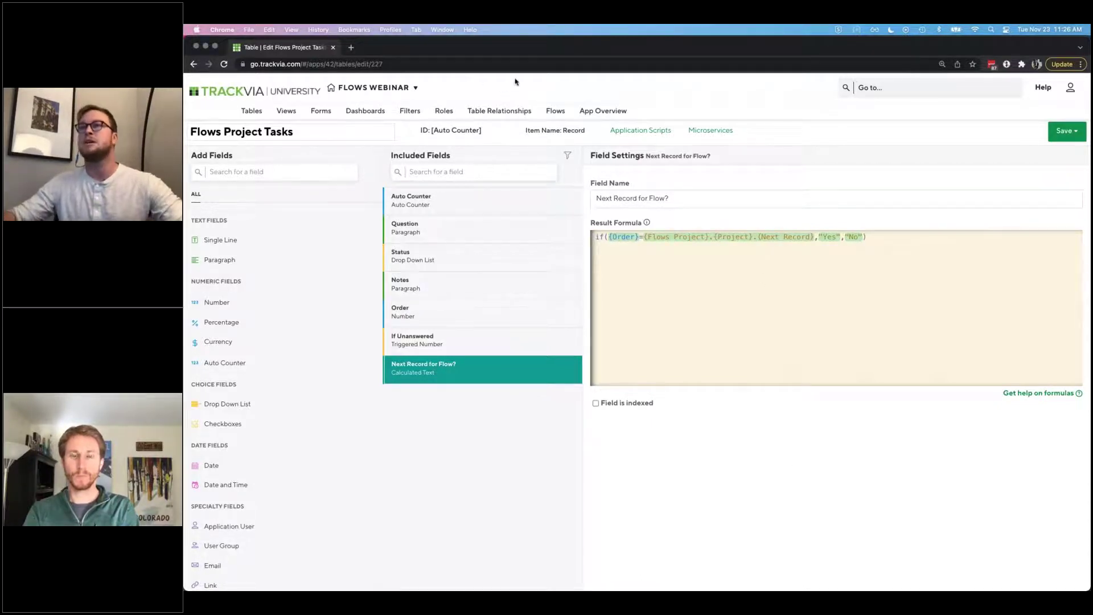
Step: In the Flows Project Tasks View/Edit form, add a field section containing Sum of Unanswered Questions from the linked Flows Project table
{"action": "left_click", "coordinate": [321, 110]}
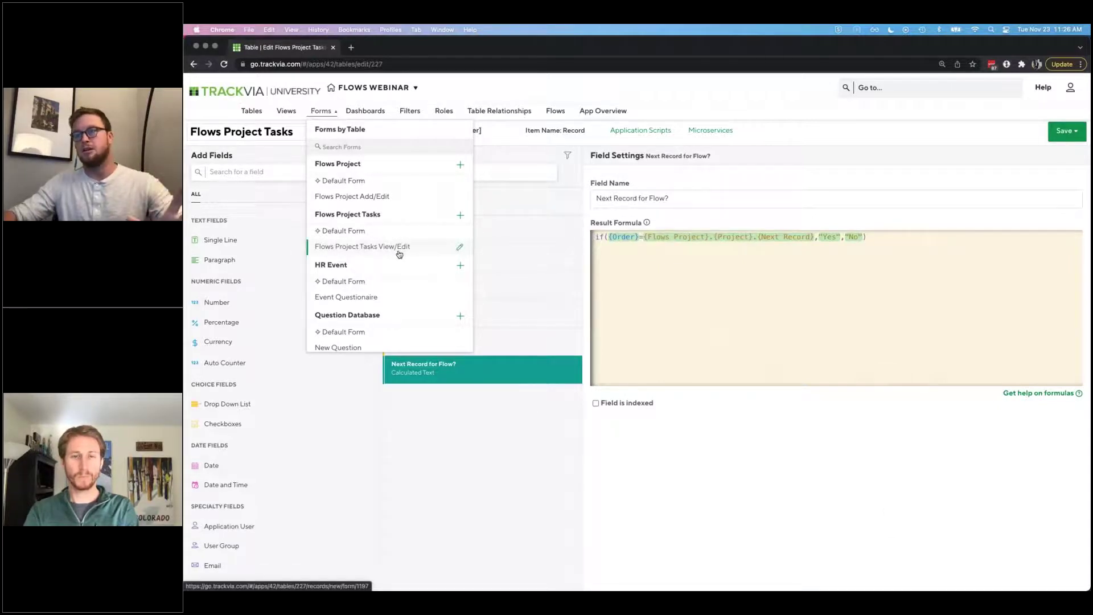
{"action": "left_click", "coordinate": [459, 247]}
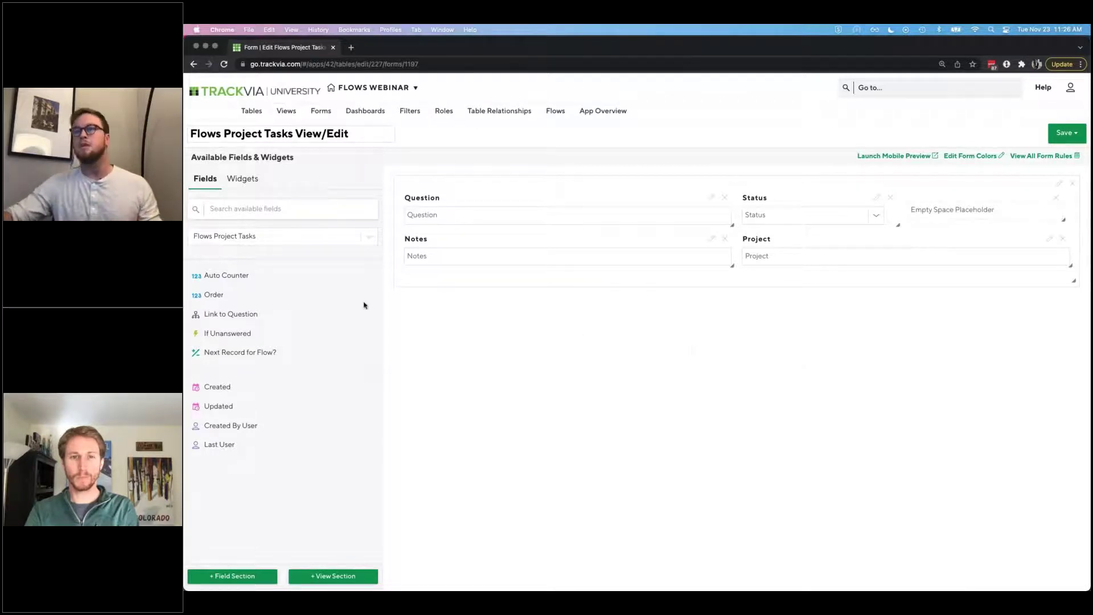
{"action": "left_click", "coordinate": [308, 238]}
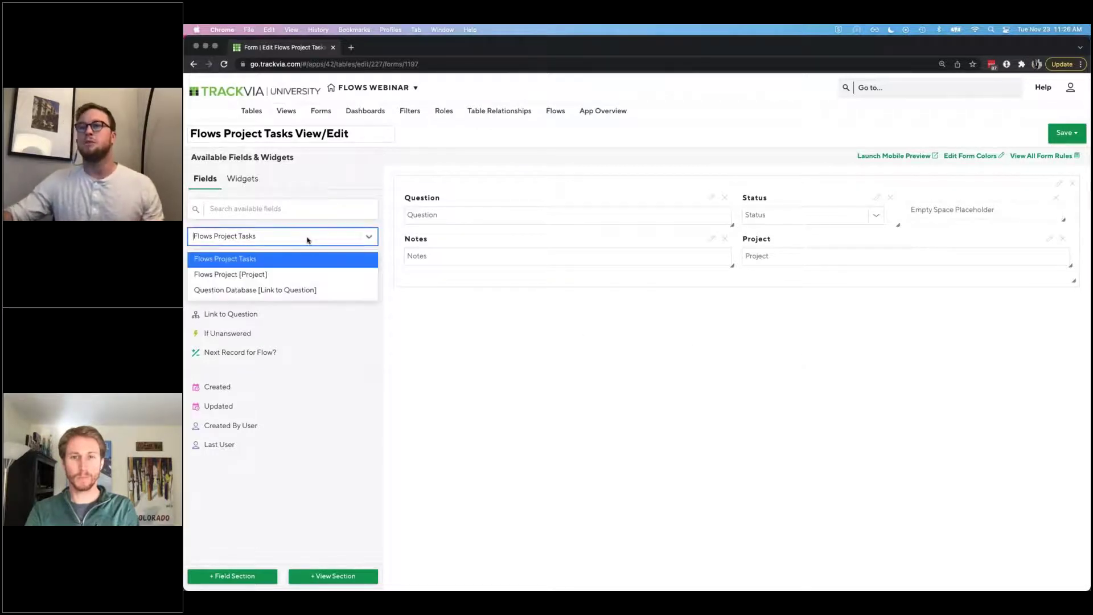
{"action": "left_click", "coordinate": [320, 276]}
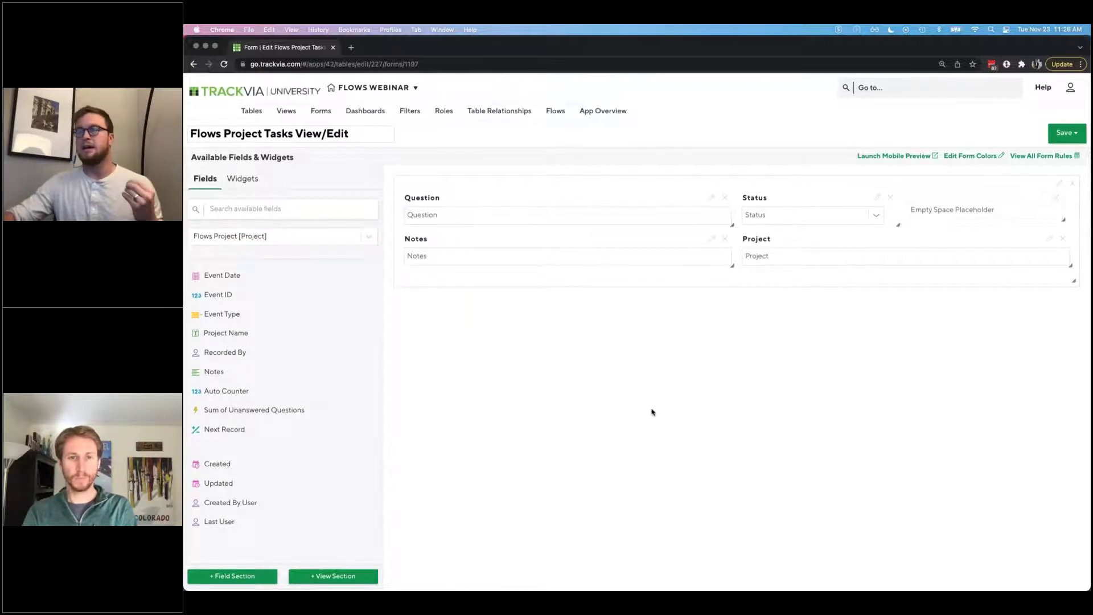
{"action": "left_click", "coordinate": [250, 577]}
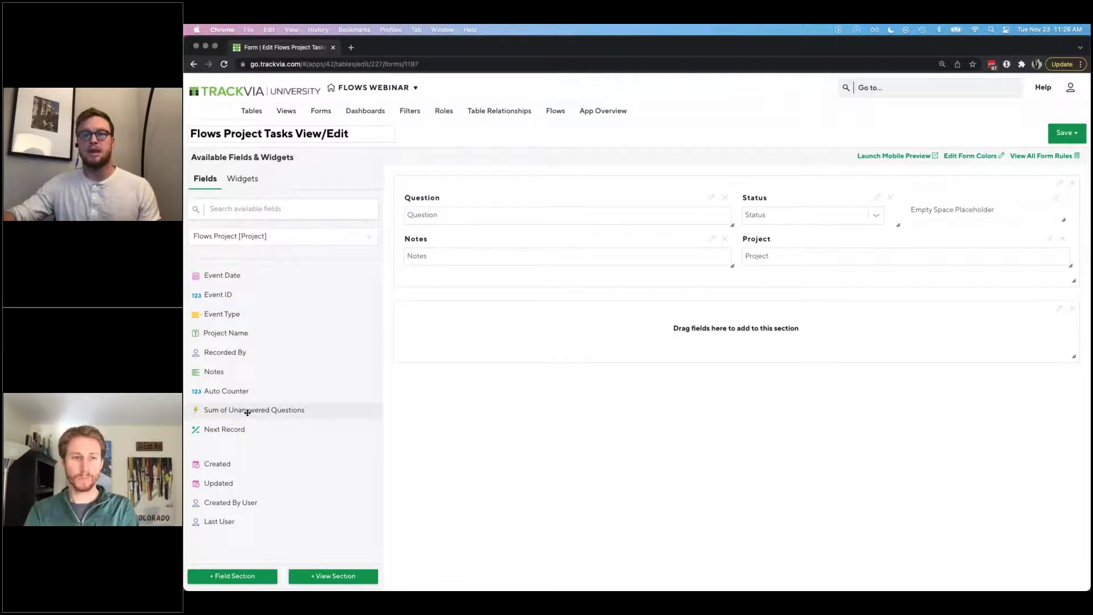
{"action": "left_click_drag", "start_coordinate": [254, 410], "coordinate": [499, 320]}
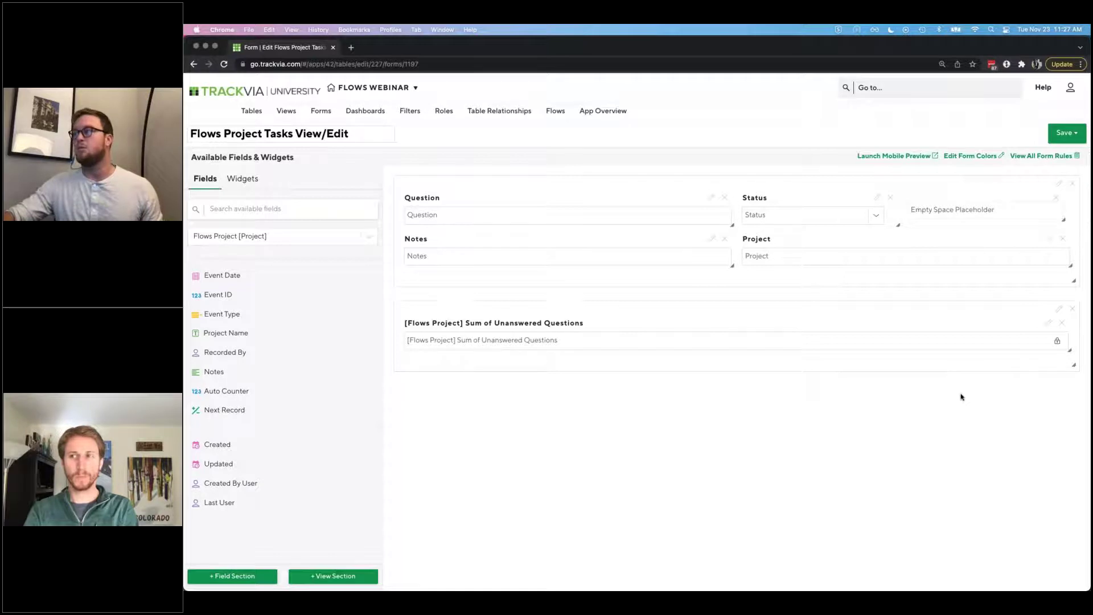
Step: Show the Sum of Unanswered Questions section only when Question Is Identical To 23456789opoikjhgfrtyhkjhsfkihsdfi, and save the form
{"action": "left_click", "coordinate": [1056, 312]}
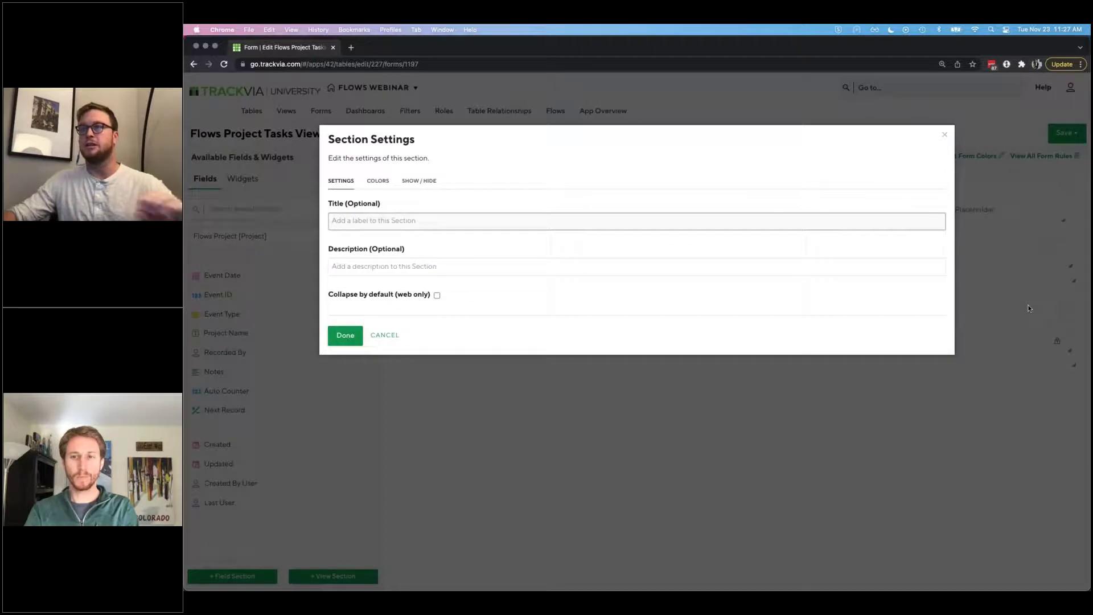
{"action": "left_click", "coordinate": [424, 181]}
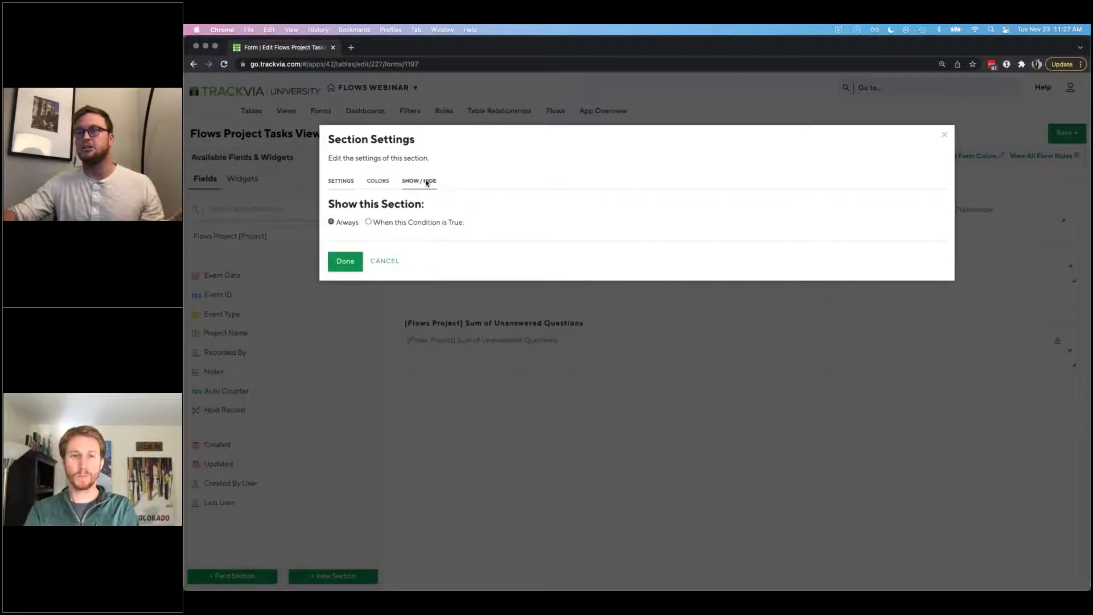
{"action": "left_click", "coordinate": [406, 223]}
{"action": "left_click", "coordinate": [426, 269]}
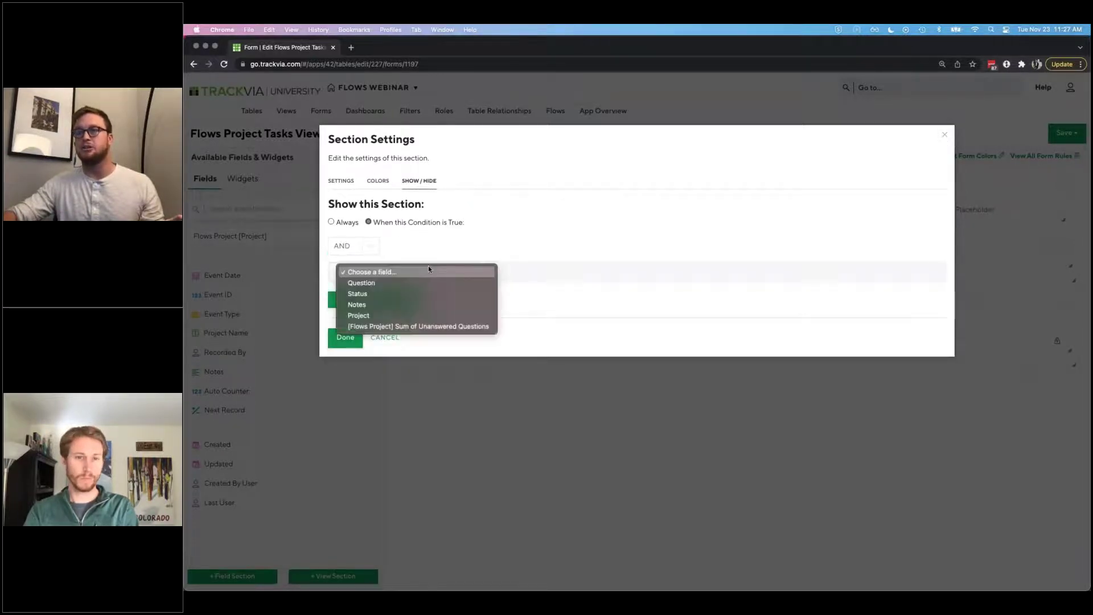
{"action": "left_click", "coordinate": [386, 285]}
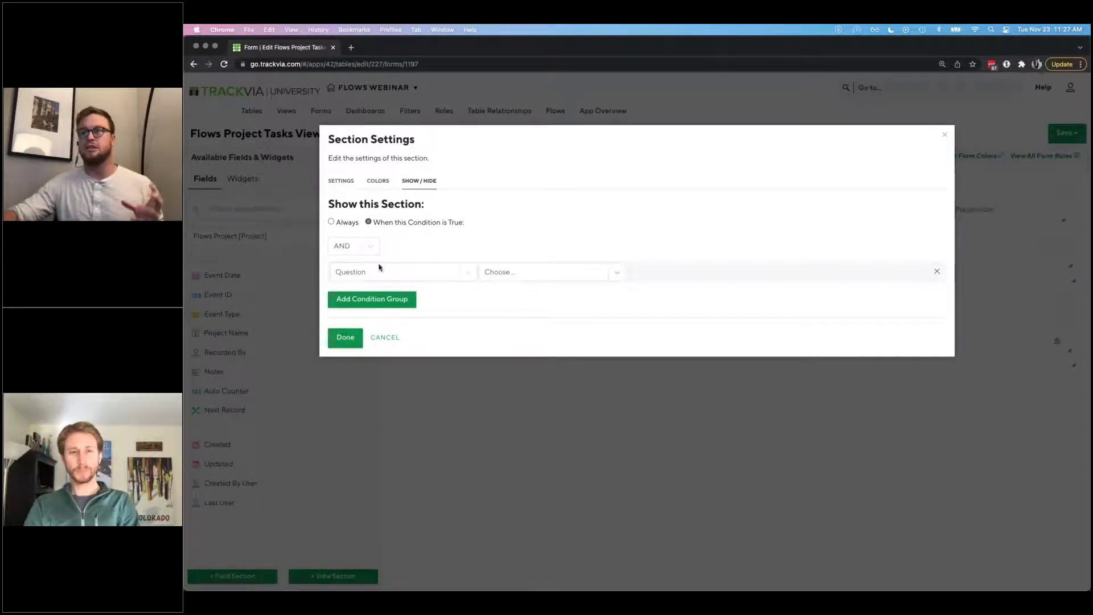
{"action": "left_click", "coordinate": [549, 274]}
{"action": "left_click", "coordinate": [552, 281]}
{"action": "left_click", "coordinate": [692, 274]}
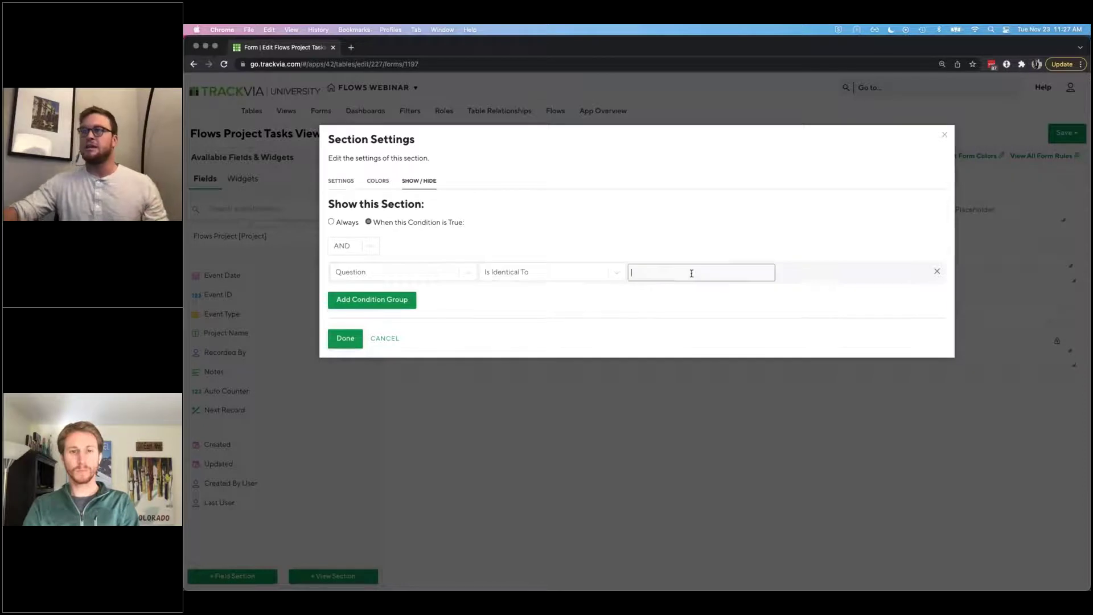
{"action": "type", "text": "23456789opoikjhgfrtyh"}
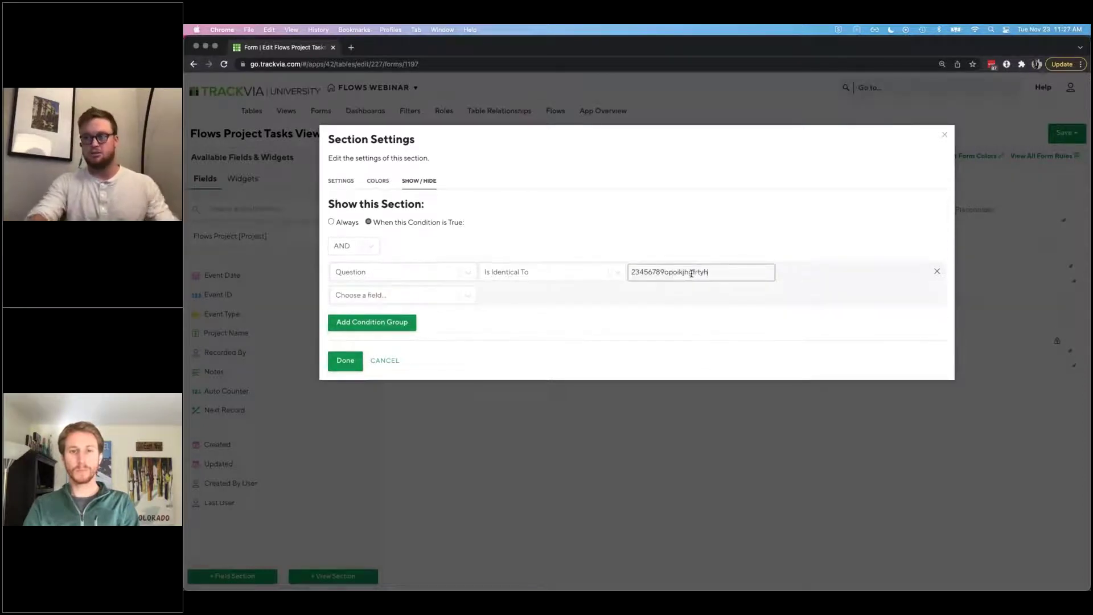
{"action": "type", "text": "kjhsfkihsdf"}
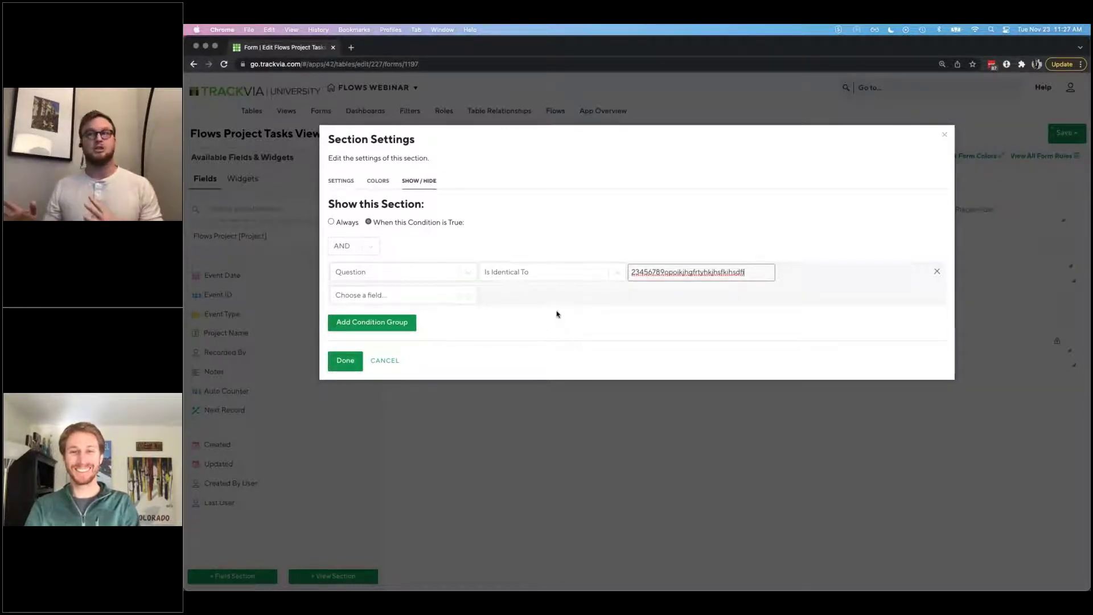
{"action": "left_click", "coordinate": [345, 361]}
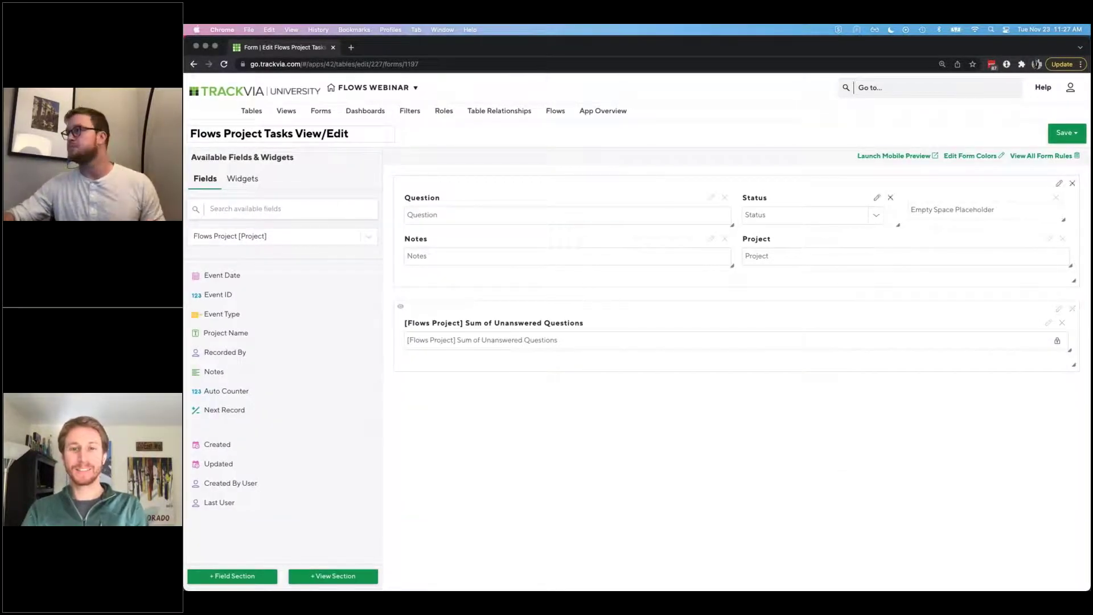
{"action": "left_click", "coordinate": [1074, 130]}
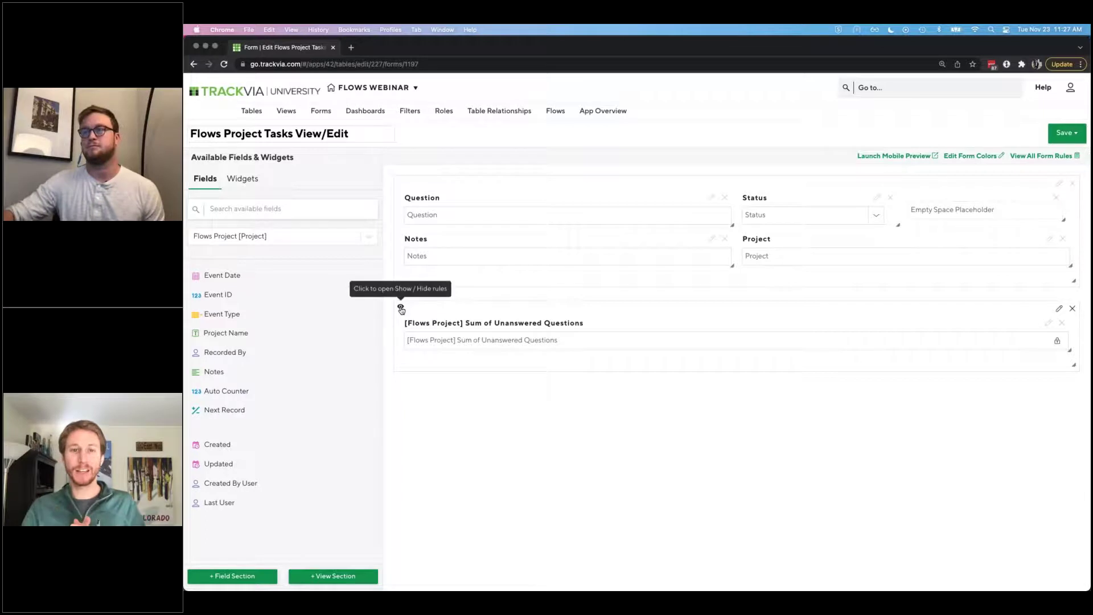
Step: Review the show/hide condition of the Sum of Unanswered Questions section, accept it and save the form again
{"action": "left_click", "coordinate": [401, 309]}
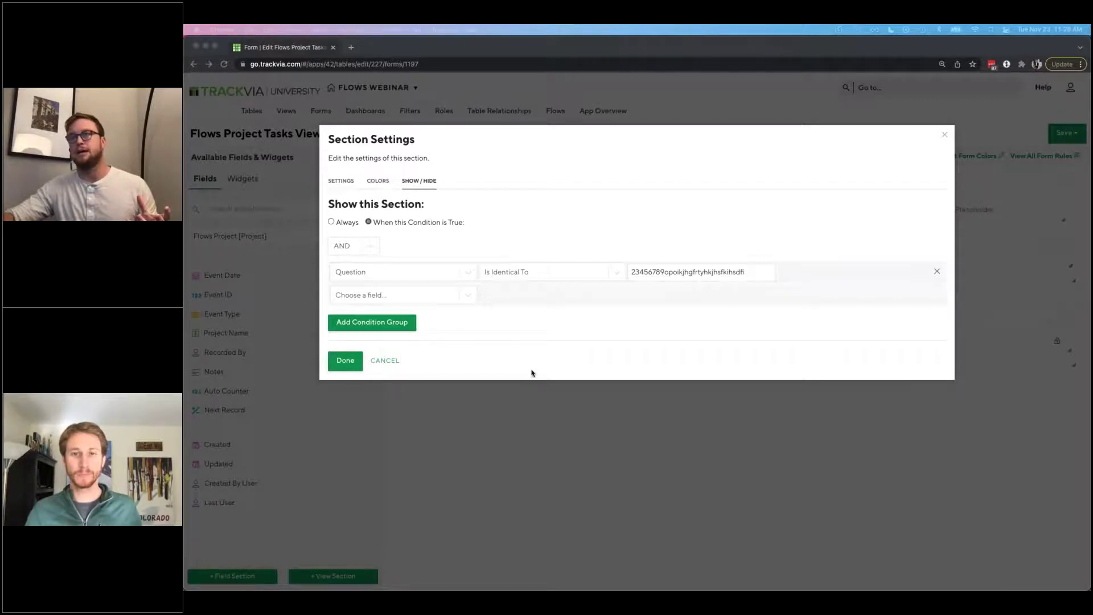
{"action": "left_click", "coordinate": [356, 360]}
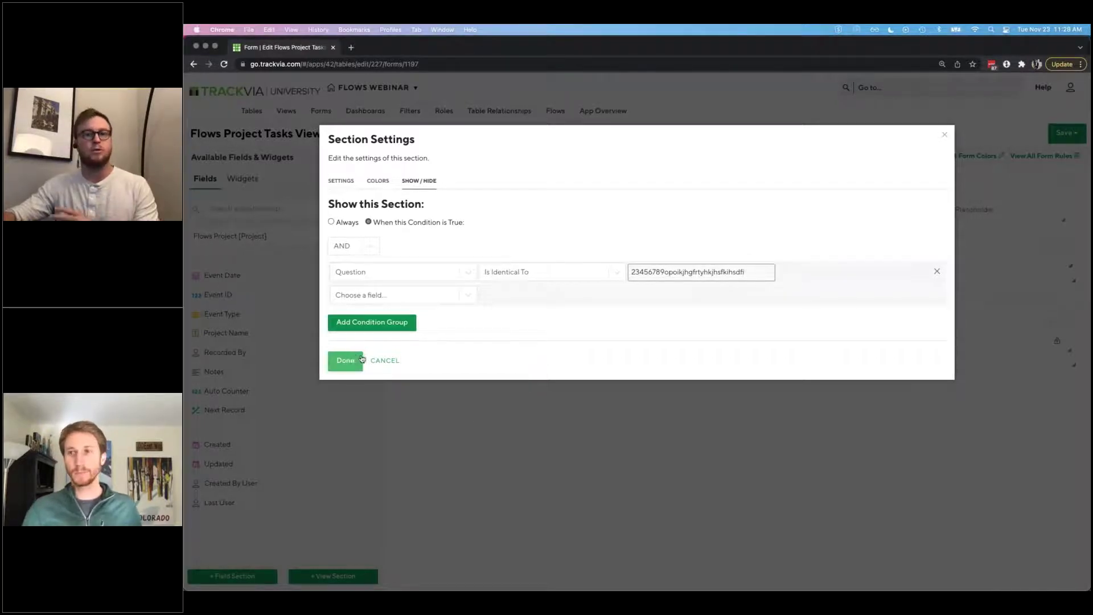
{"action": "left_click", "coordinate": [354, 359]}
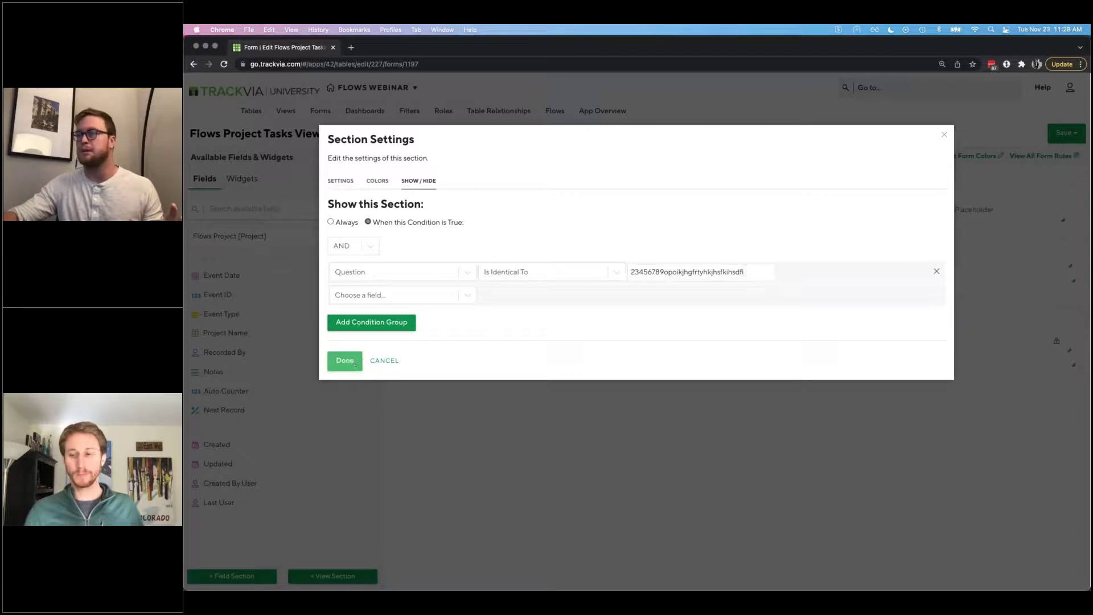
{"action": "left_click", "coordinate": [1073, 132]}
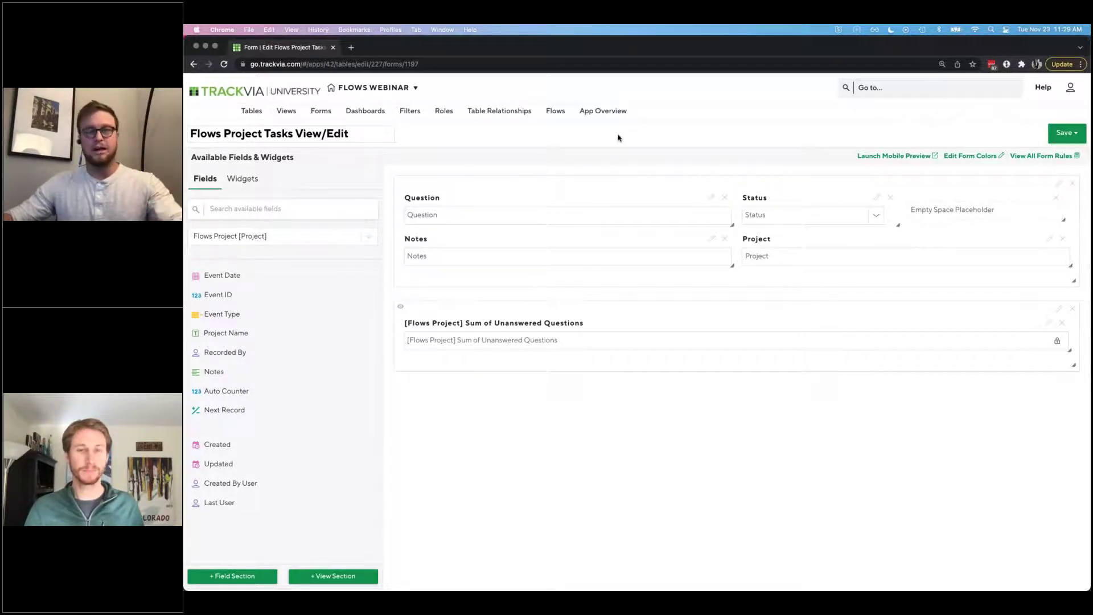
Step: Create a new view on the Flows Project Tasks table and name it Is Next Record
{"action": "left_click", "coordinate": [287, 111]}
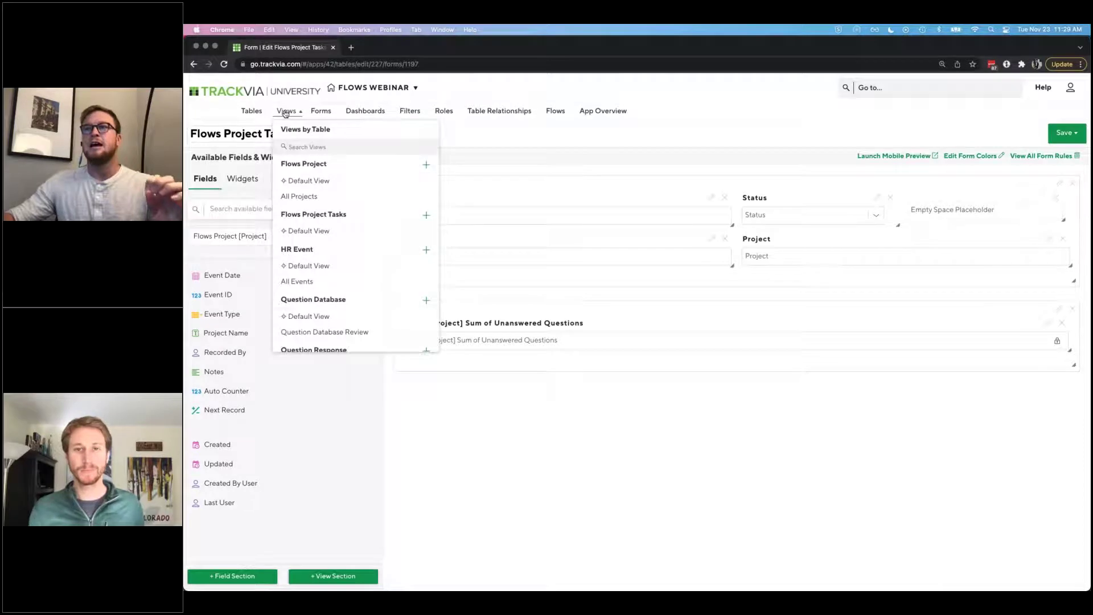
{"action": "left_click", "coordinate": [425, 217]}
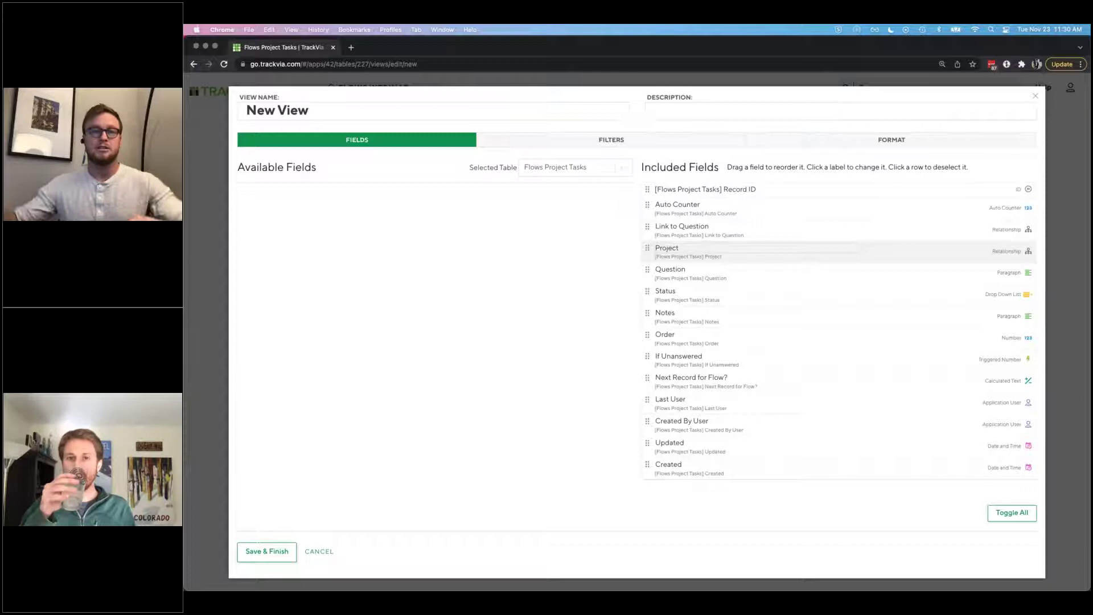
{"action": "left_click", "coordinate": [322, 110]}
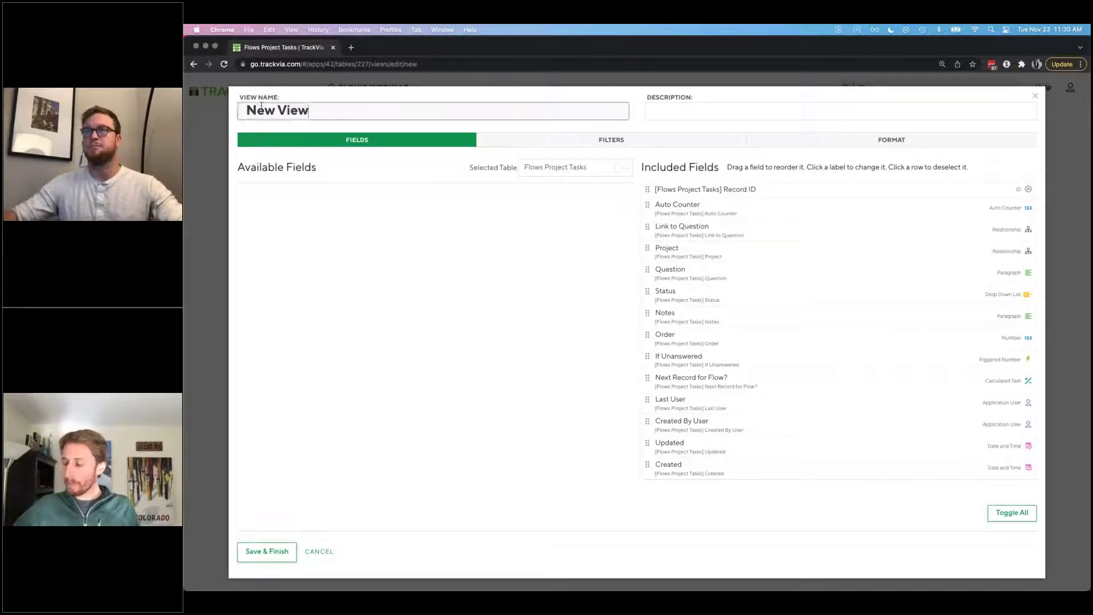
{"action": "left_click_drag", "start_coordinate": [261, 105], "coordinate": [241, 102]}
{"action": "type", "text": "Is N"}
{"action": "key", "text": "BackSpace"}
{"action": "key", "text": "BackSpace"}
{"action": "key", "text": "BackSpace"}
{"action": "type", "text": "s Next Record"}
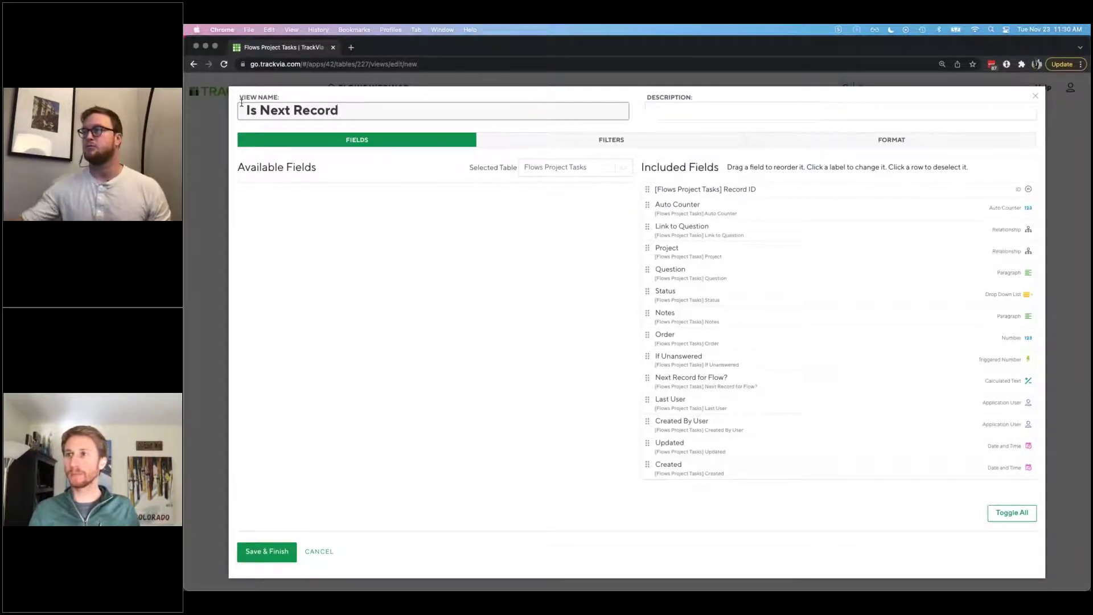
{"action": "left_click", "coordinate": [909, 506]}
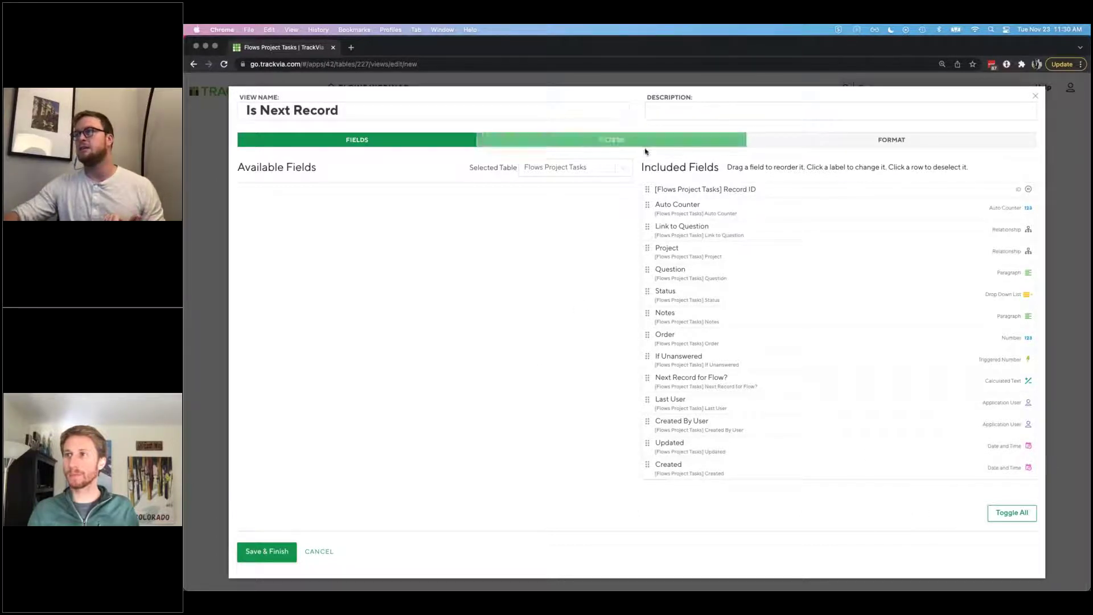
Step: Build a new filter for the Is Next Record view and name it Is next record
{"action": "left_click", "coordinate": [611, 140]}
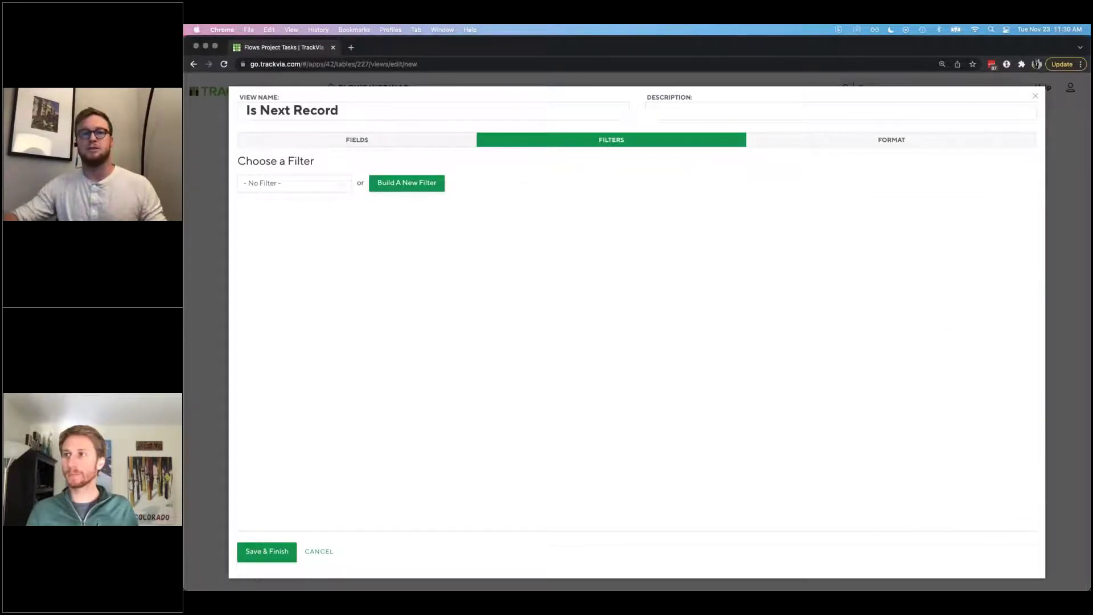
{"action": "left_click", "coordinate": [394, 188]}
{"action": "left_click", "coordinate": [278, 134]}
{"action": "type", "text": "Is next record"}
{"action": "left_click", "coordinate": [637, 333]}
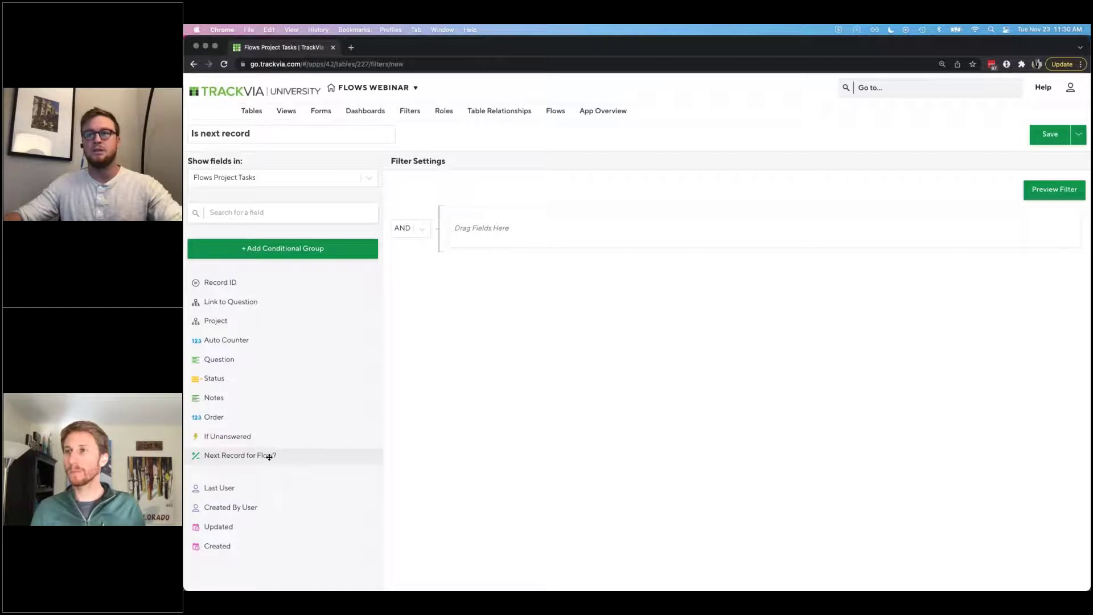
Step: Add the filter condition Next Record for Flow? Is Identical To Yes, then save the filter and the Is Next Record view
{"action": "left_click_drag", "start_coordinate": [269, 456], "coordinate": [567, 234]}
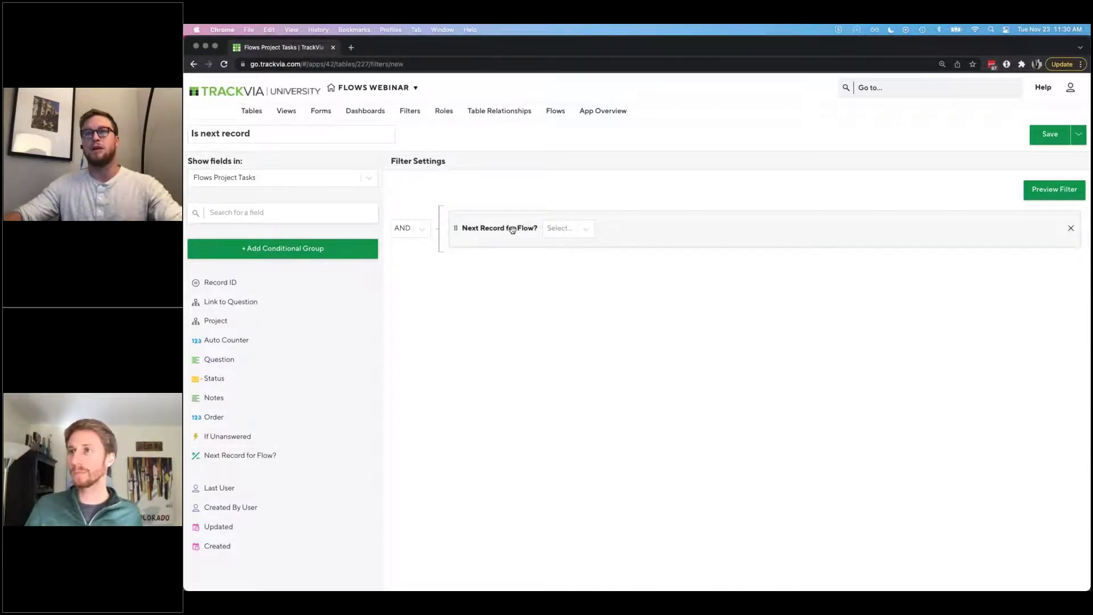
{"action": "left_click", "coordinate": [566, 232]}
{"action": "left_click", "coordinate": [559, 251]}
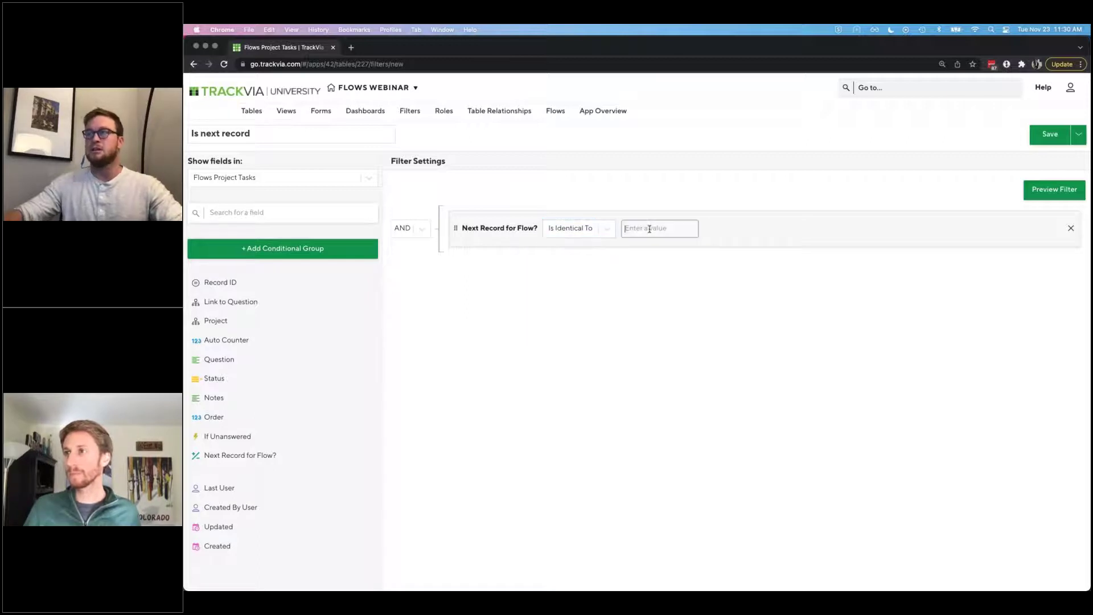
{"action": "type", "text": "Yes"}
{"action": "left_click", "coordinate": [710, 289]}
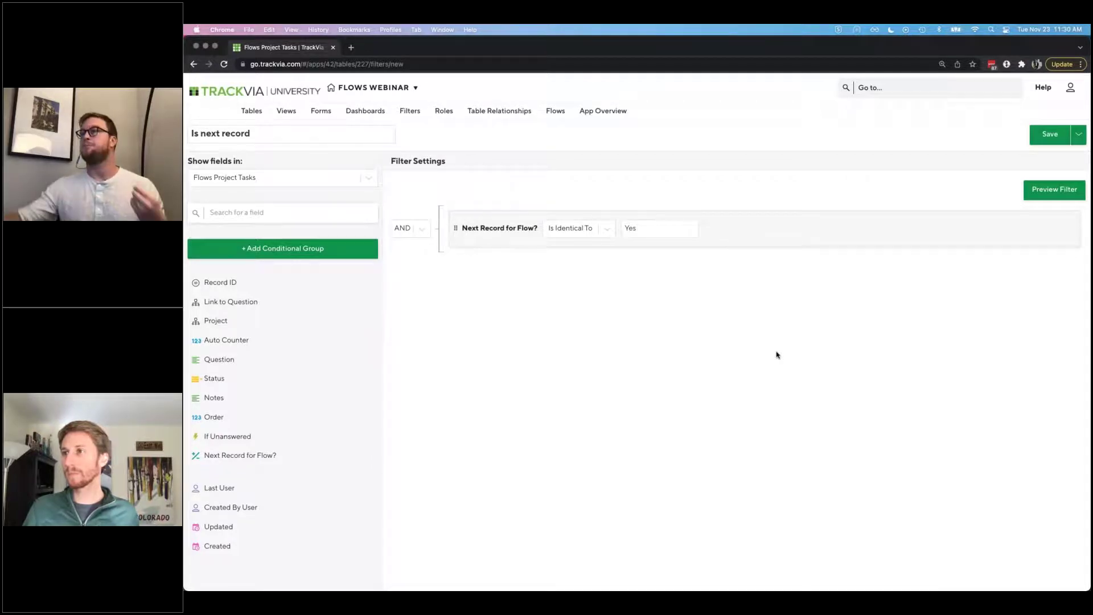
{"action": "left_click", "coordinate": [1079, 134]}
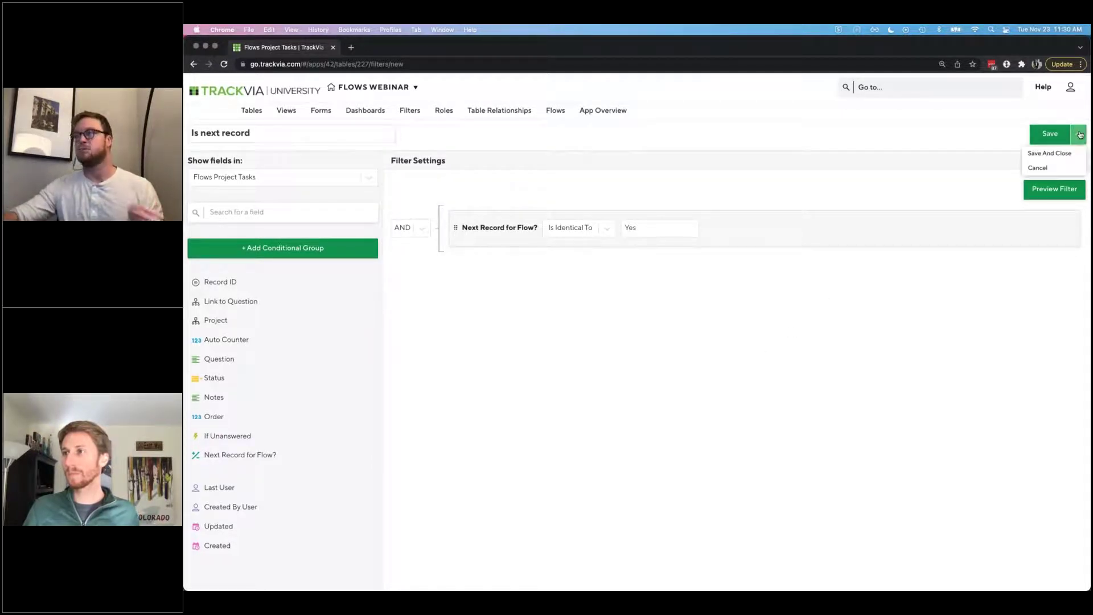
{"action": "left_click", "coordinate": [1066, 153]}
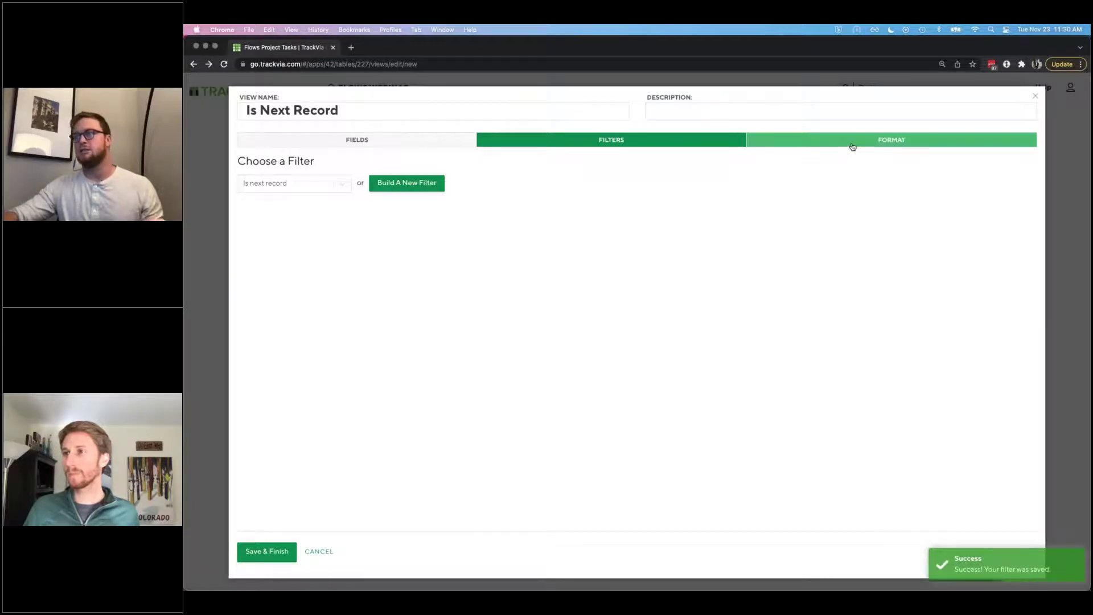
{"action": "left_click", "coordinate": [288, 548]}
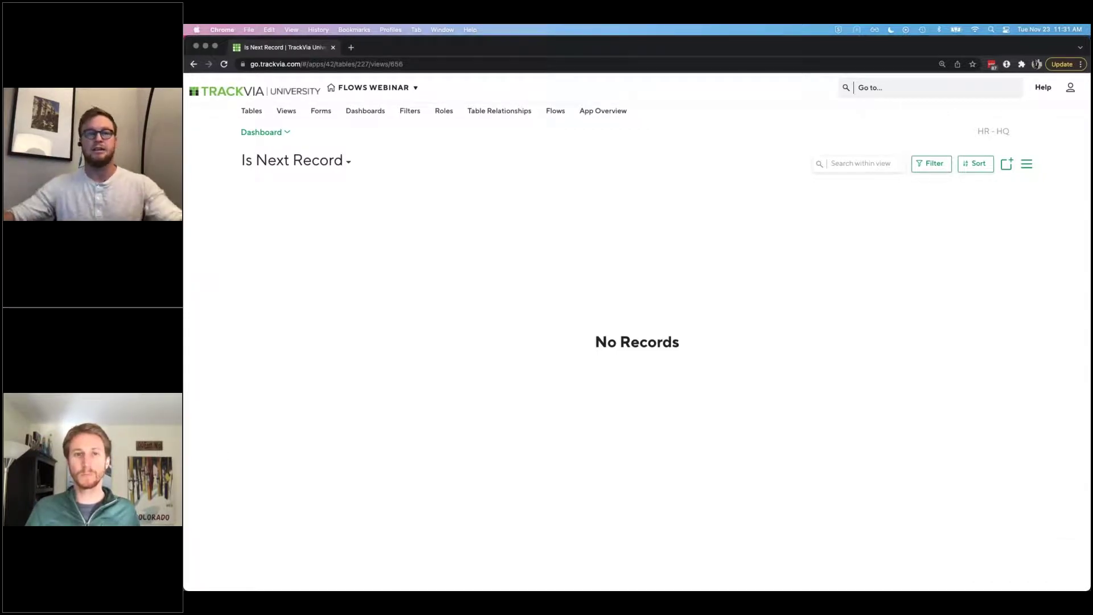
Step: Create a new flow in the Flows Webinar app and name it New Projects
{"action": "left_click", "coordinate": [556, 112]}
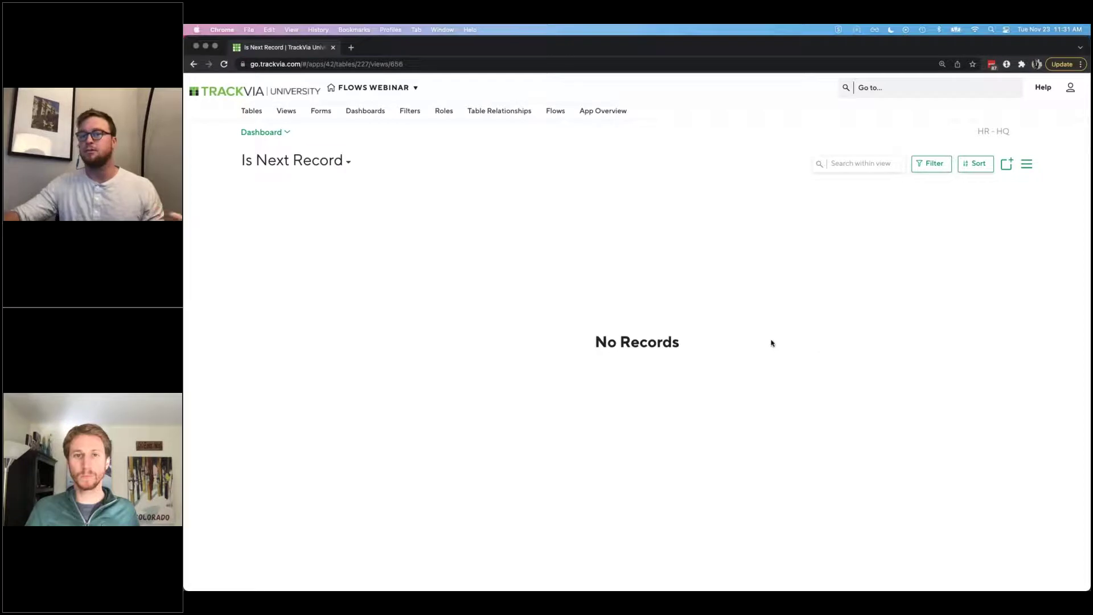
{"action": "left_click", "coordinate": [557, 112]}
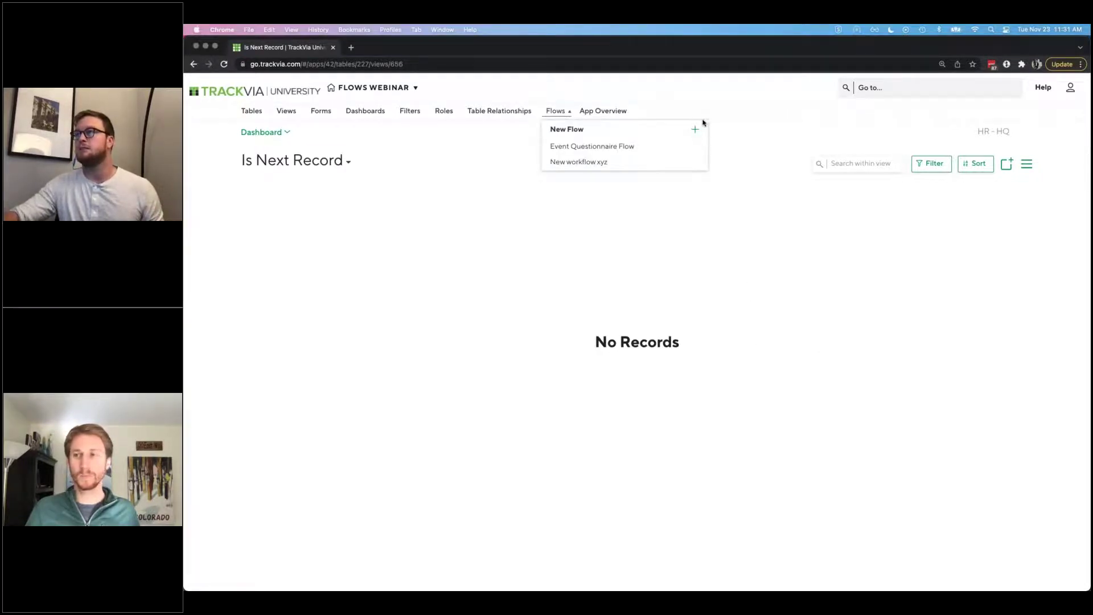
{"action": "left_click", "coordinate": [696, 130]}
{"action": "left_click", "coordinate": [270, 129]}
{"action": "key", "text": "super+a"}
{"action": "type", "text": "New"}
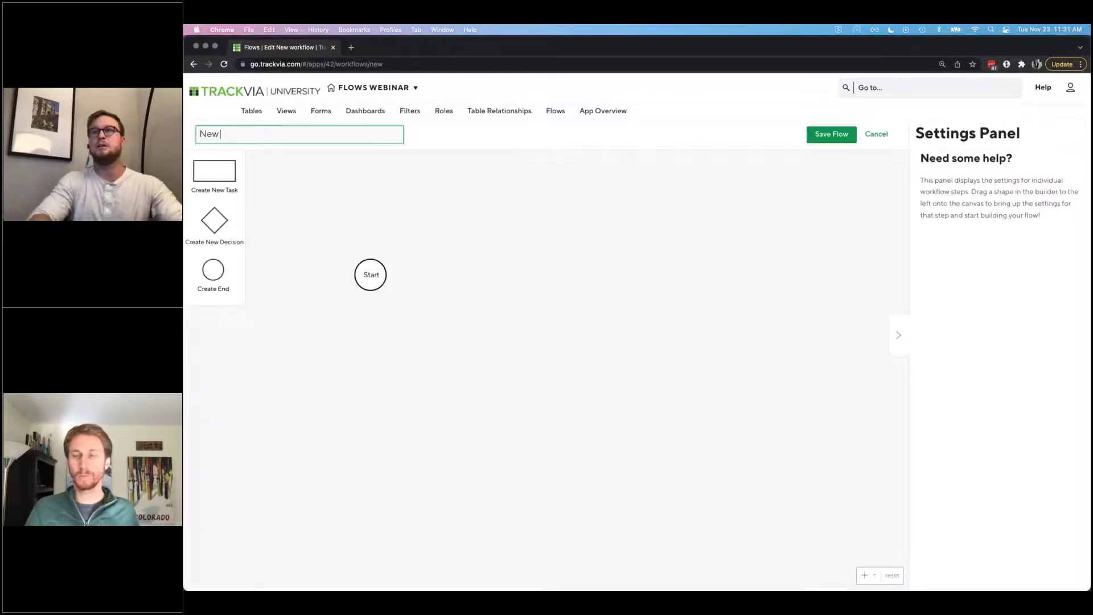
{"action": "type", "text": " Project"}
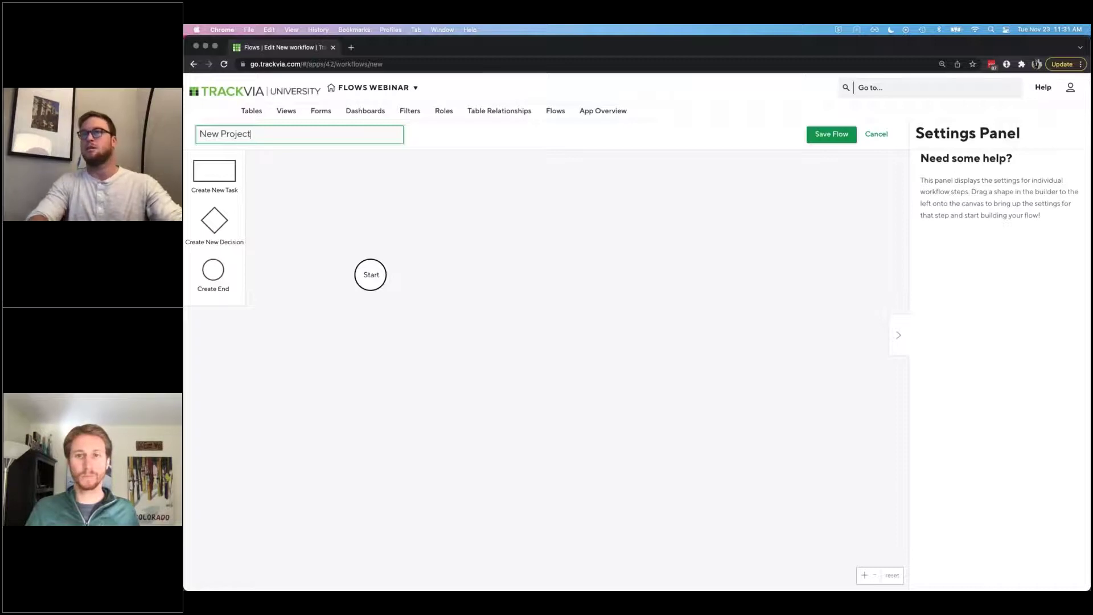
{"action": "type", "text": "s"}
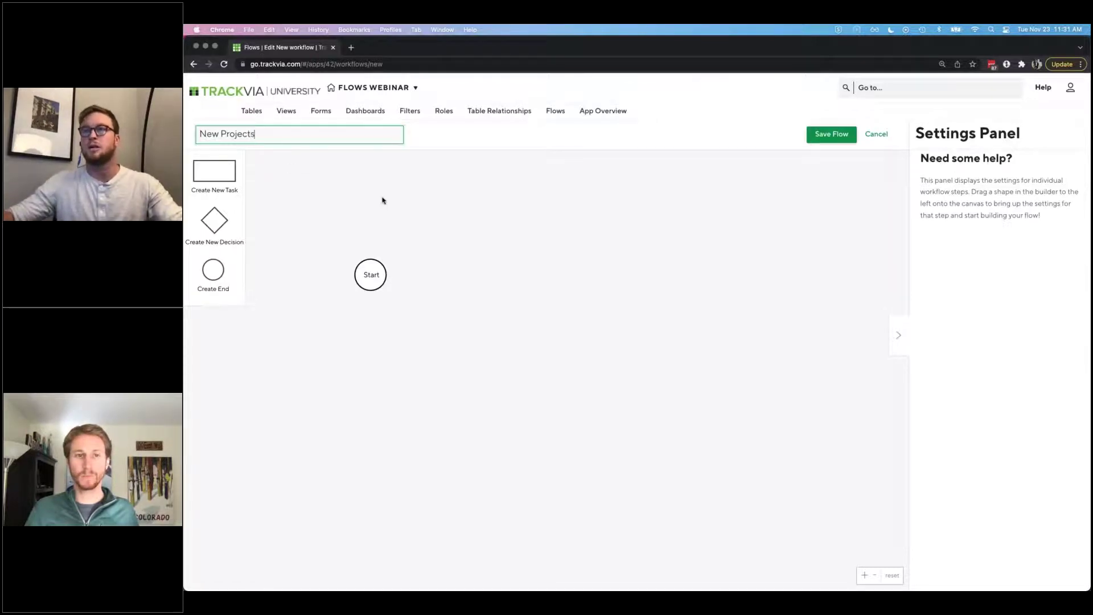
Step: Add a task to the canvas, connect it from Start and name it New Project
{"action": "left_click_drag", "start_coordinate": [219, 171], "coordinate": [457, 251]}
{"action": "left_click_drag", "start_coordinate": [387, 279], "coordinate": [483, 283]}
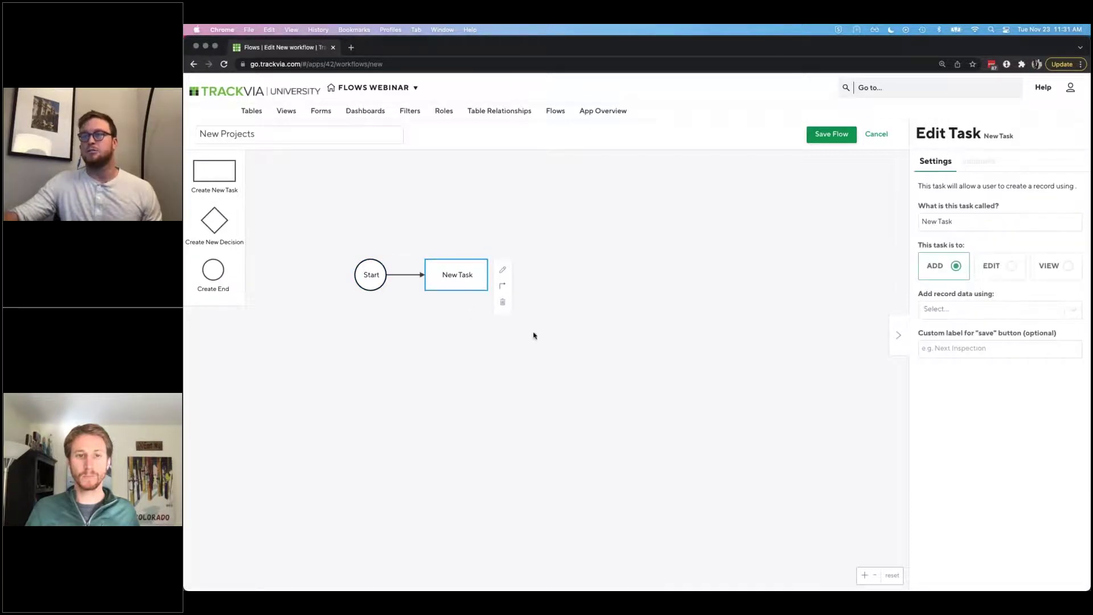
{"action": "left_click_drag", "start_coordinate": [625, 342], "coordinate": [563, 406]}
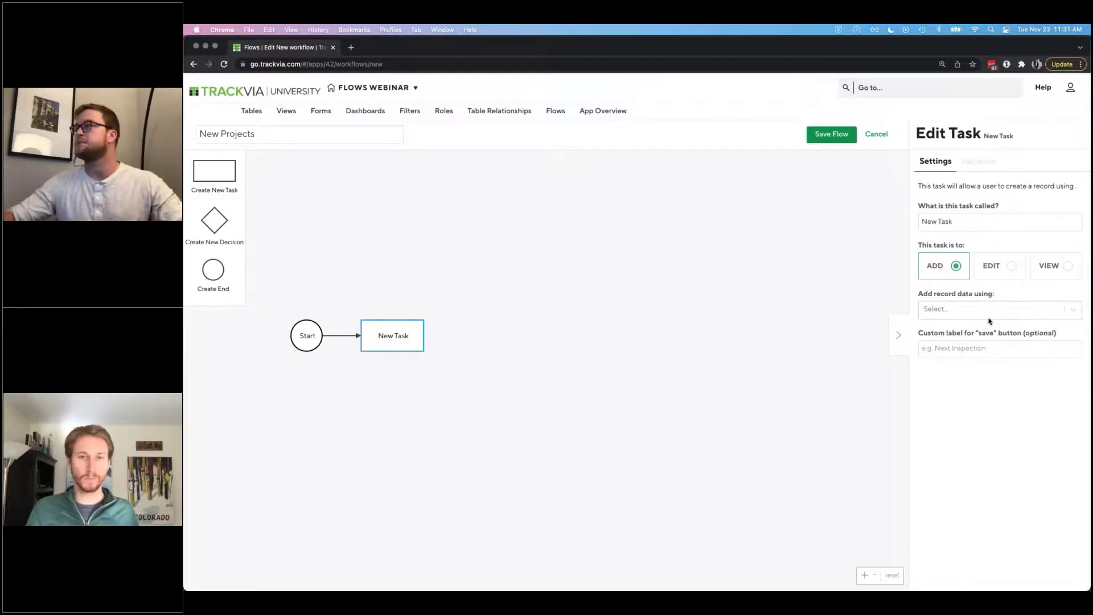
{"action": "left_click", "coordinate": [970, 221]}
{"action": "double_click", "coordinate": [945, 222]}
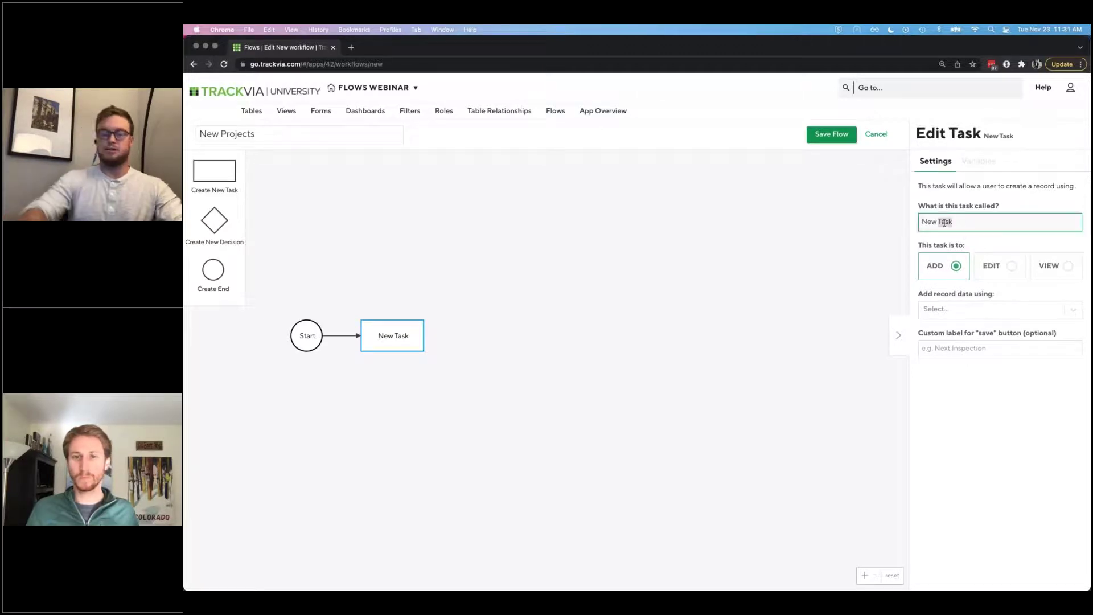
{"action": "type", "text": "P"}
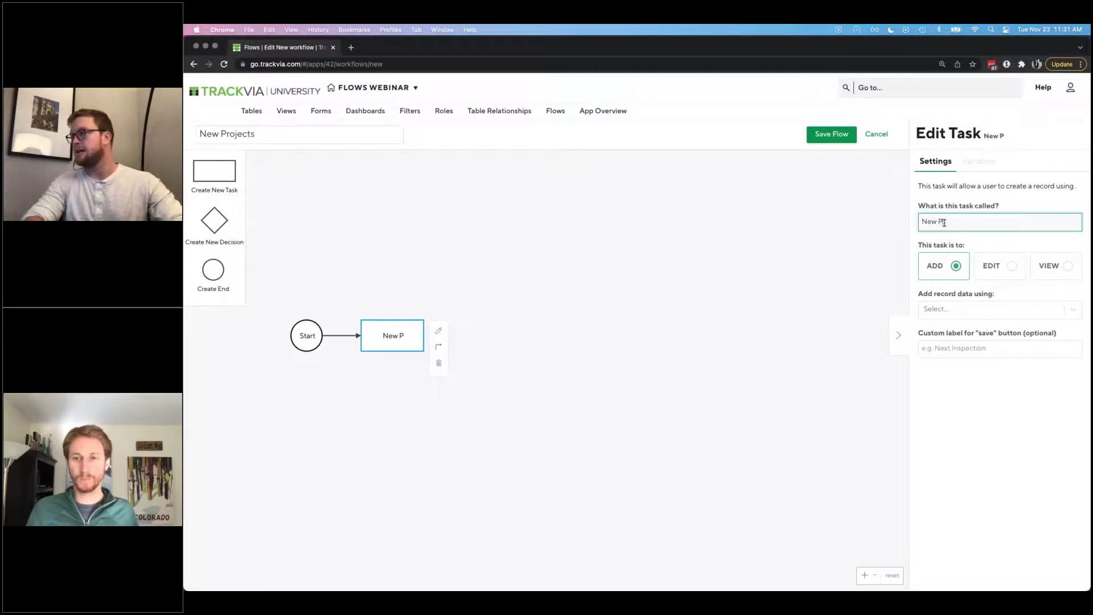
{"action": "type", "text": "roject"}
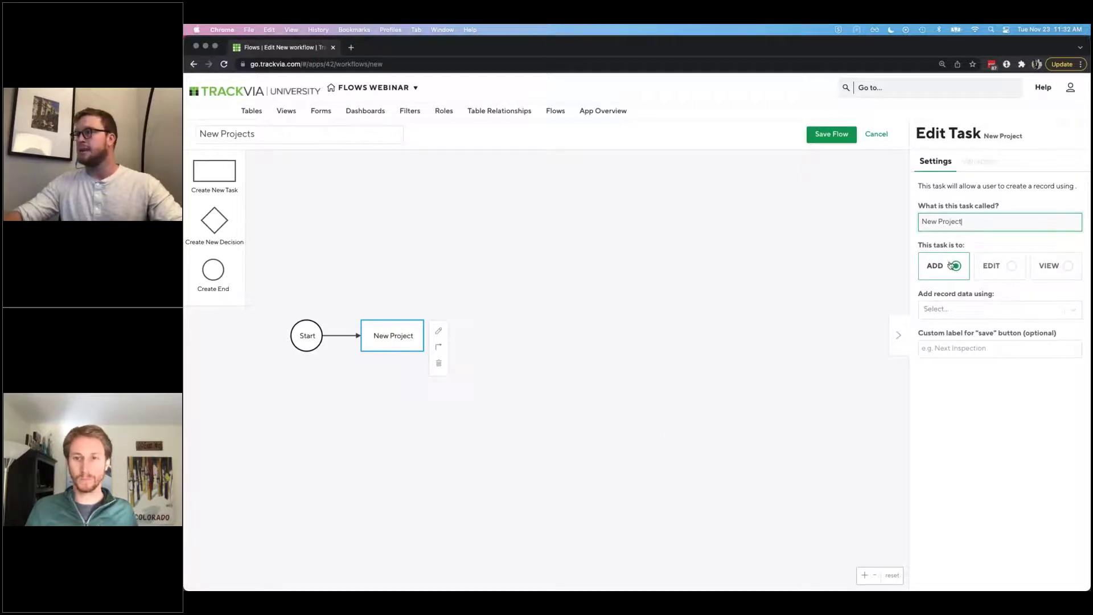
Step: Have the New Project task add records using the Flows Project Add/Edit form, with Next as its save button label
{"action": "left_click", "coordinate": [991, 309]}
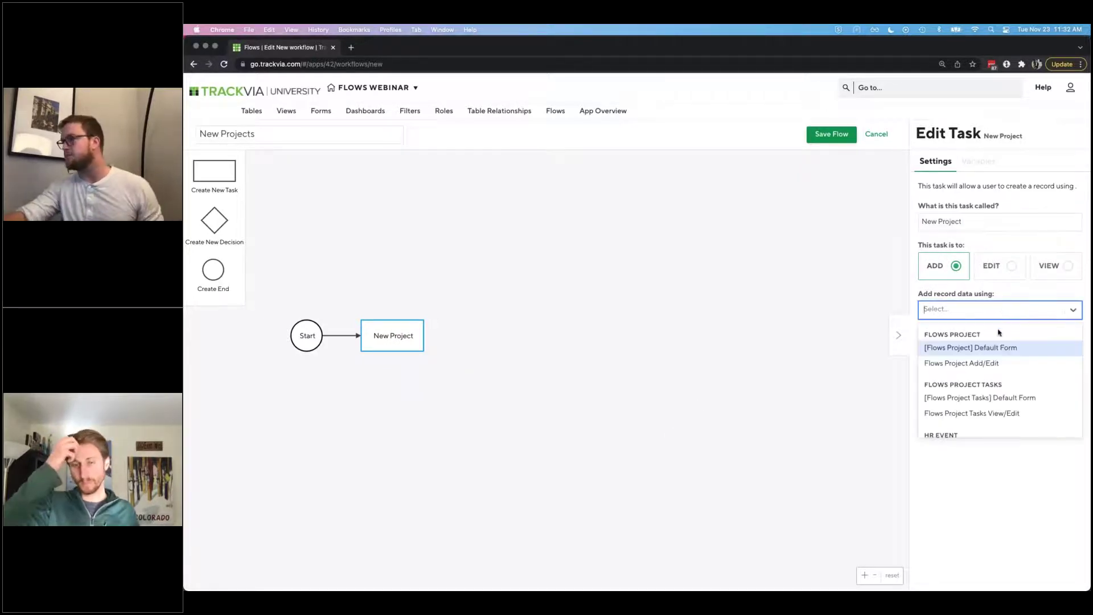
{"action": "left_click", "coordinate": [990, 367]}
{"action": "left_click", "coordinate": [988, 362]}
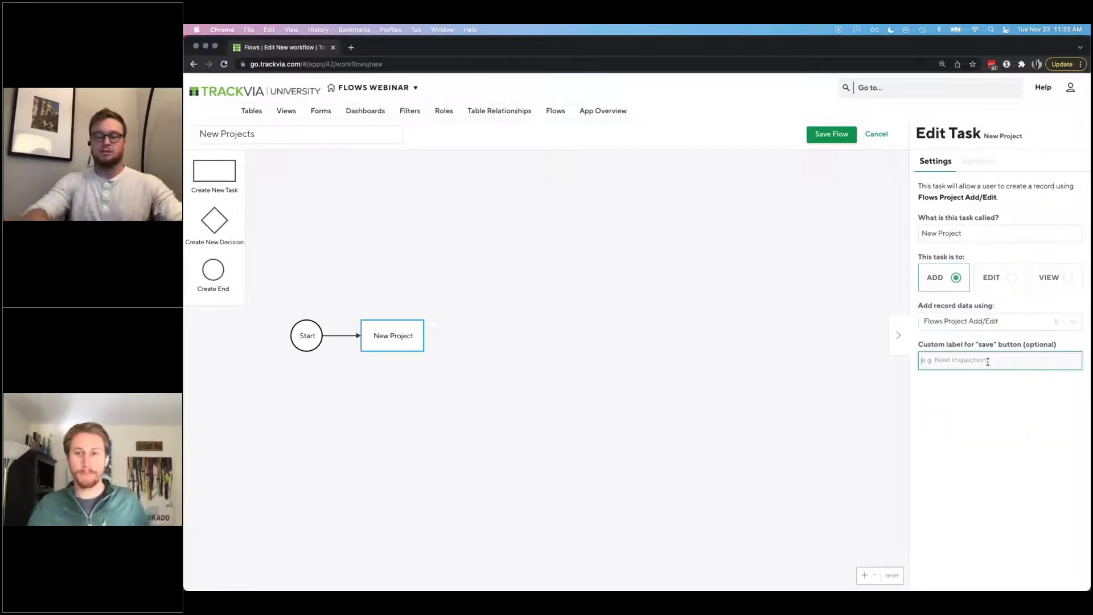
{"action": "type", "text": "Next"}
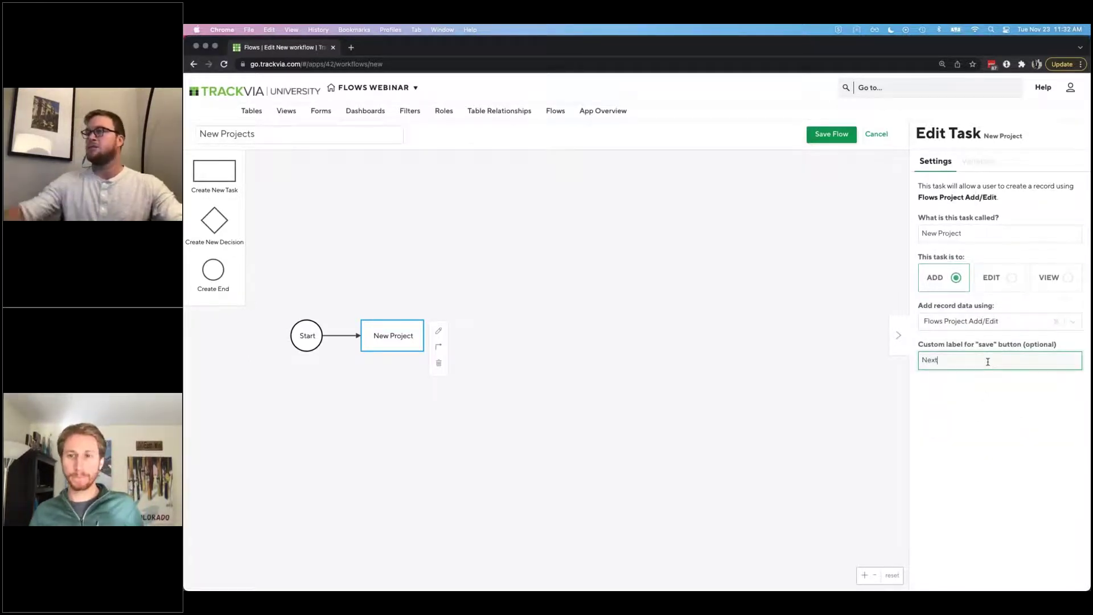
Step: Add a second task to the flow and connect the New Project task to it
{"action": "left_click_drag", "start_coordinate": [227, 176], "coordinate": [458, 365]}
{"action": "left_click", "coordinate": [353, 377]}
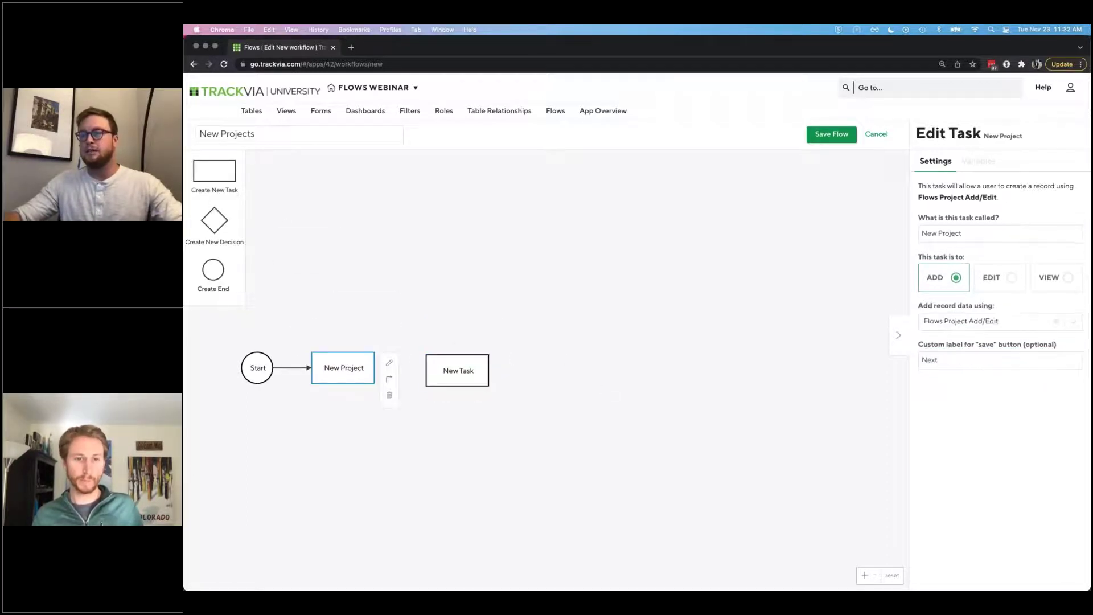
{"action": "left_click_drag", "start_coordinate": [390, 381], "coordinate": [445, 365]}
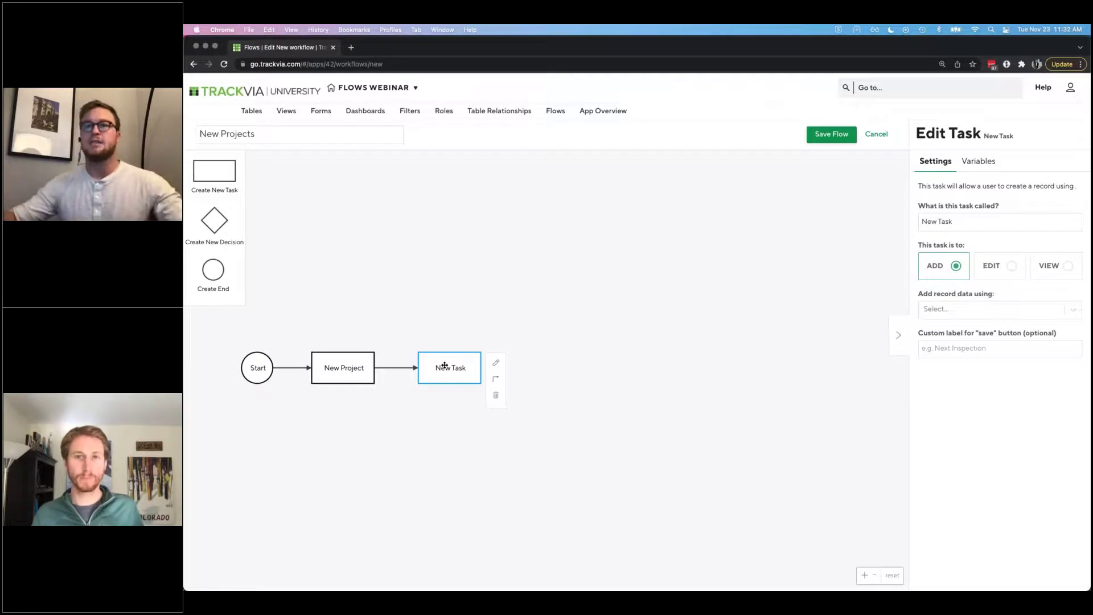
{"action": "left_click_drag", "start_coordinate": [504, 397], "coordinate": [478, 398]}
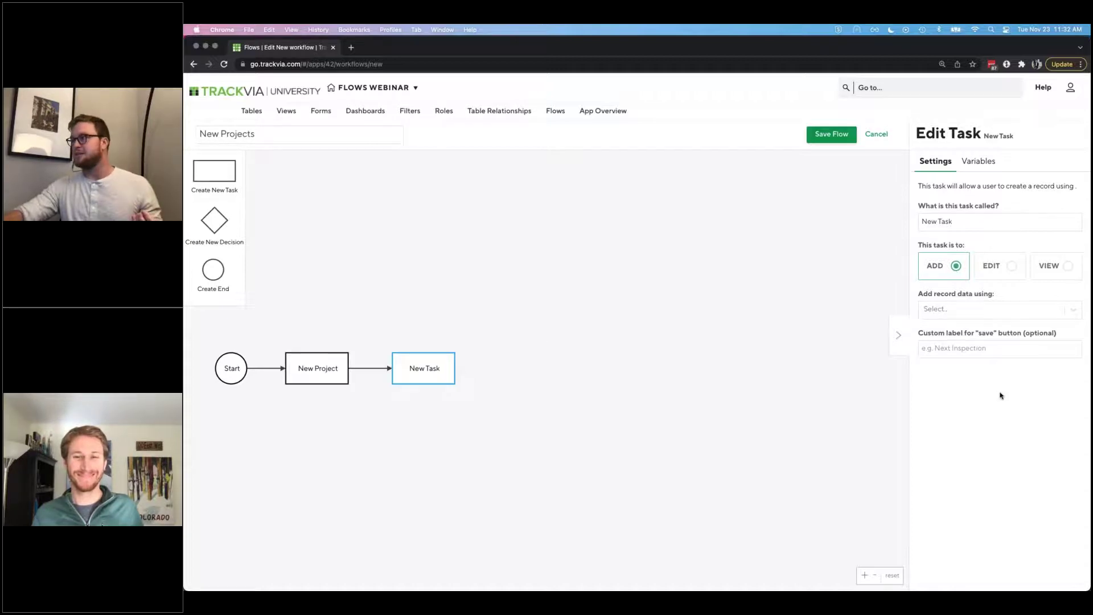
Step: Make the second task view records in All Projects and name it Auto Select Project
{"action": "left_click", "coordinate": [1067, 272]}
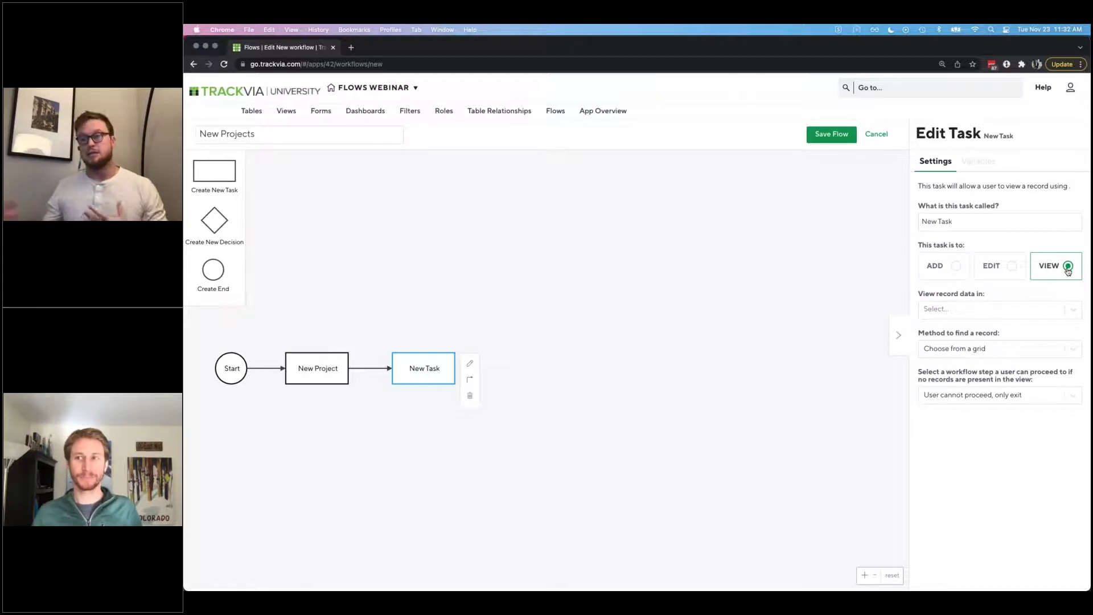
{"action": "left_click", "coordinate": [1000, 311]}
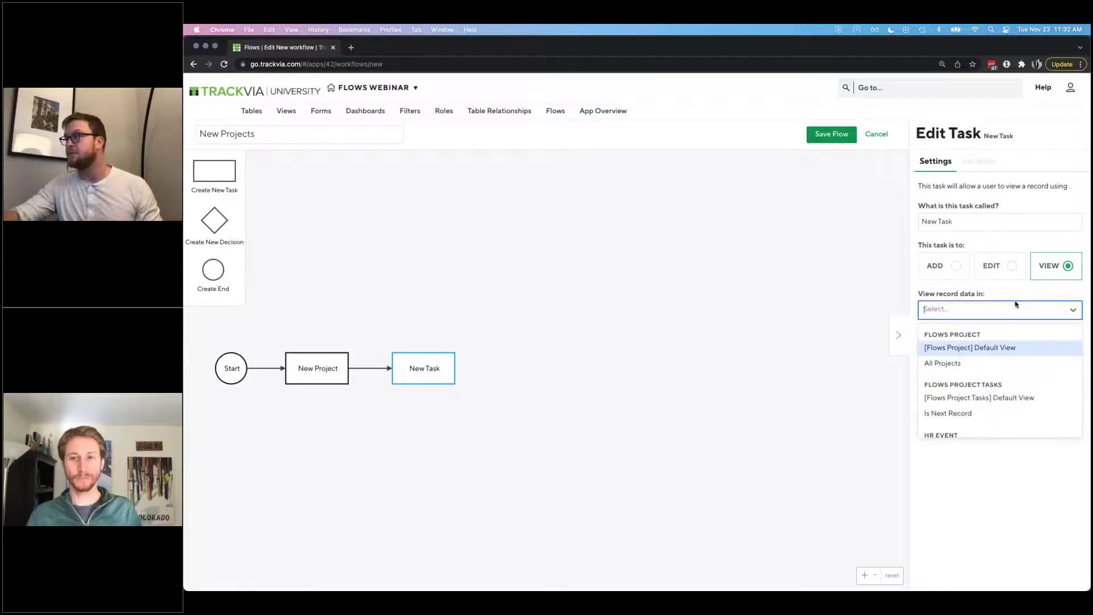
{"action": "left_click", "coordinate": [1024, 364]}
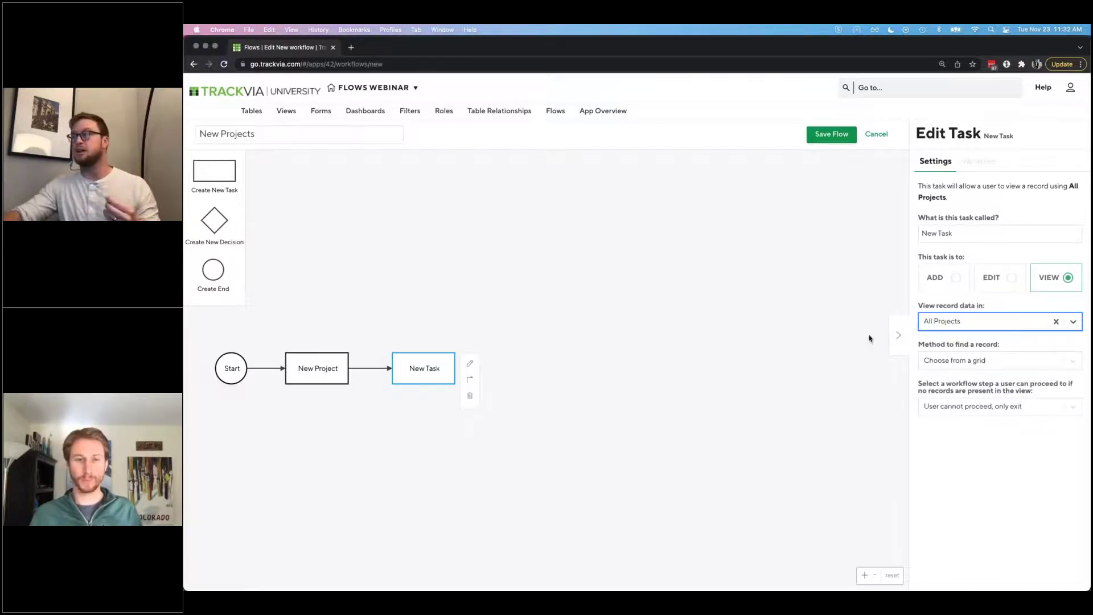
{"action": "left_click_drag", "start_coordinate": [976, 234], "coordinate": [874, 229]}
{"action": "type", "text": "A"}
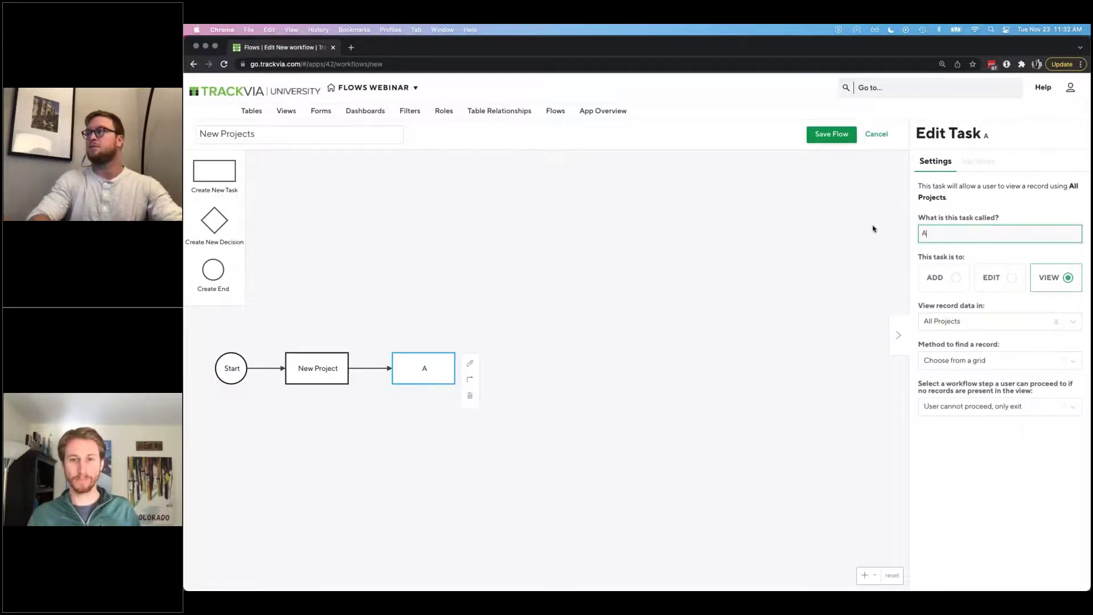
{"action": "type", "text": "uto Select Project"}
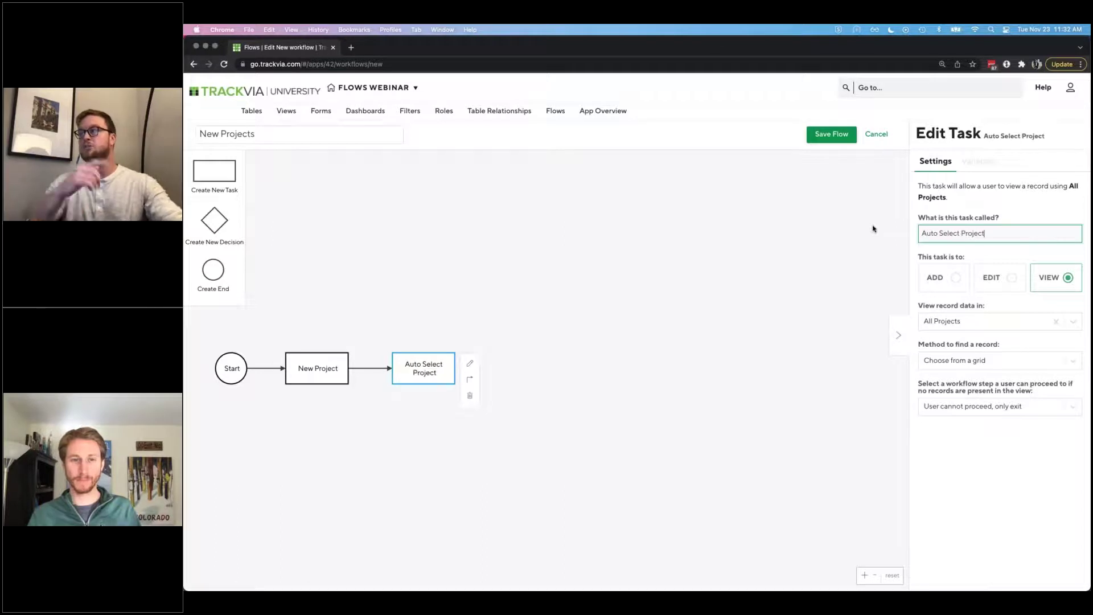
Step: Set Auto Select Project to find its record using a variable, with the New Project task's Record ID as the value
{"action": "left_click", "coordinate": [1002, 361]}
{"action": "left_click", "coordinate": [1007, 404]}
{"action": "left_click", "coordinate": [1001, 401]}
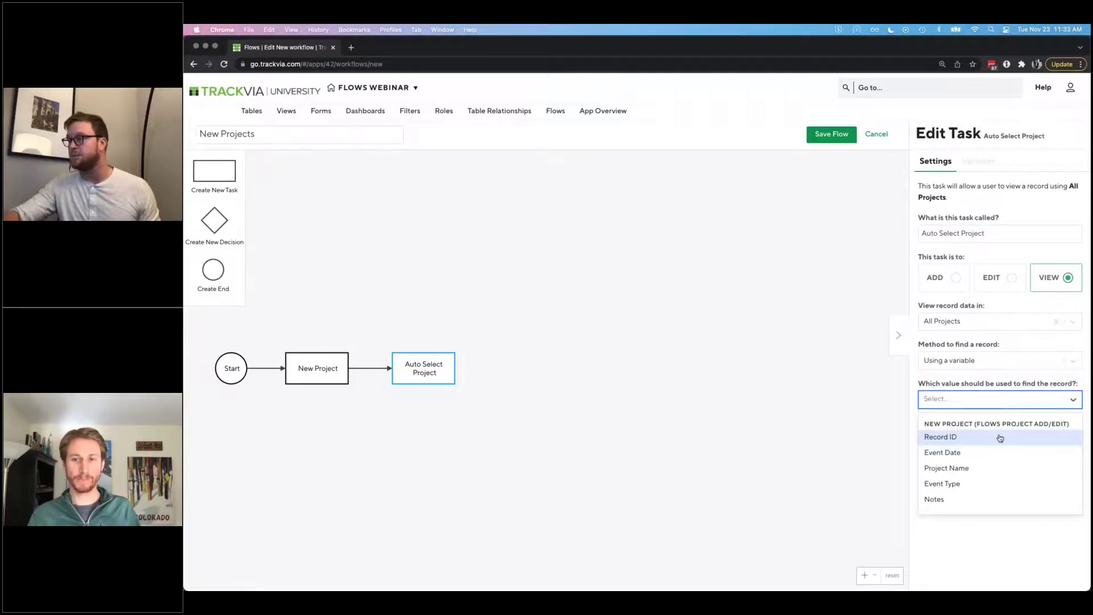
{"action": "left_click", "coordinate": [975, 439]}
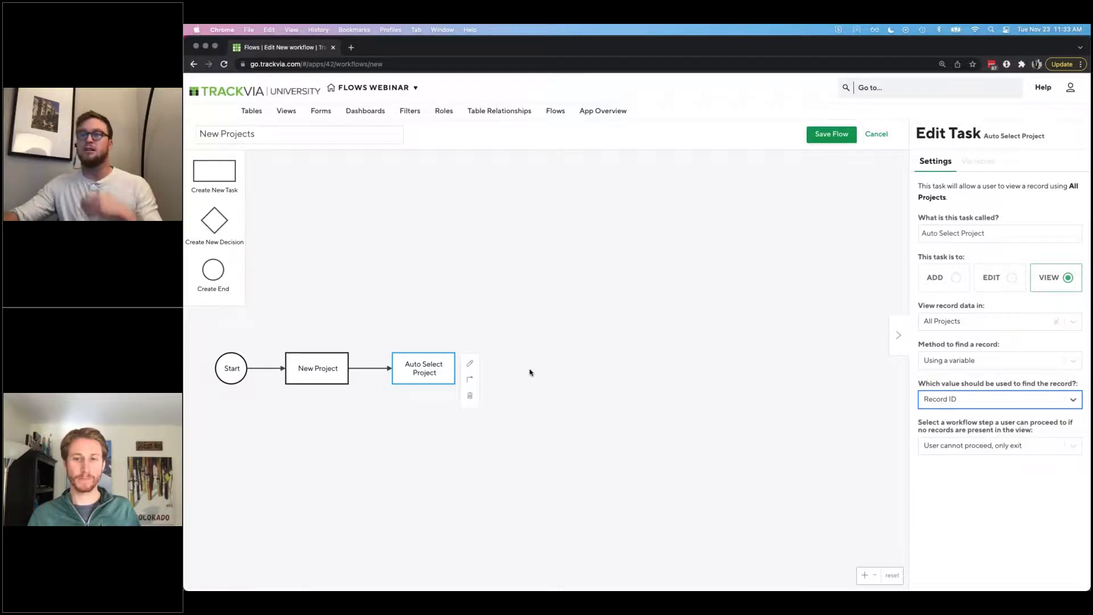
Step: Add a third task, connect it from Auto Select Project and name it Review Project
{"action": "scroll", "coordinate": [290, 361], "scroll_direction": "up", "scroll_amount": 2}
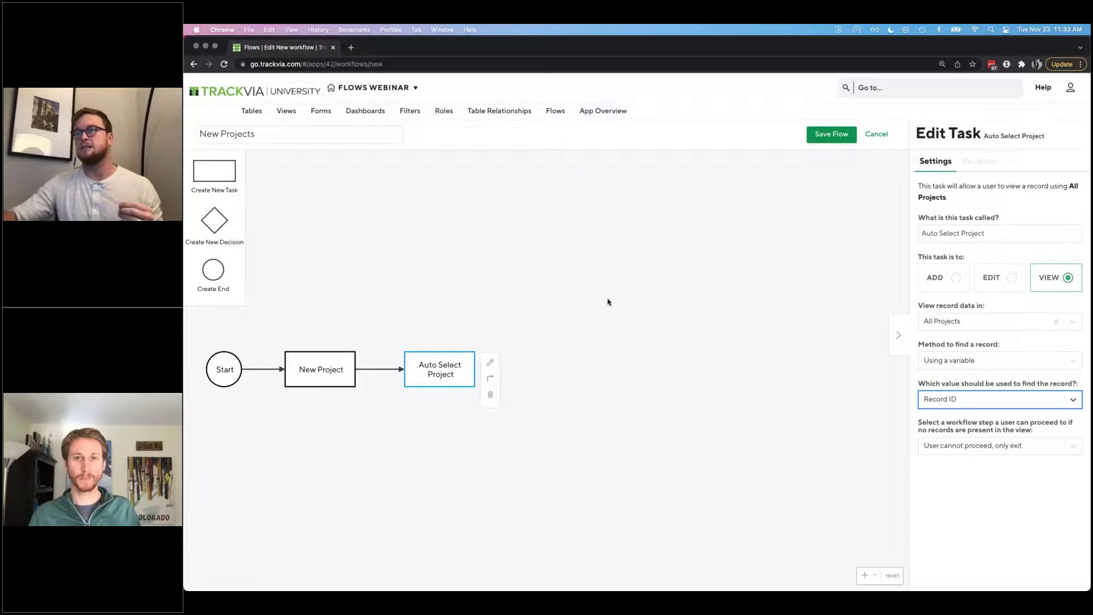
{"action": "left_click_drag", "start_coordinate": [220, 193], "coordinate": [568, 342]}
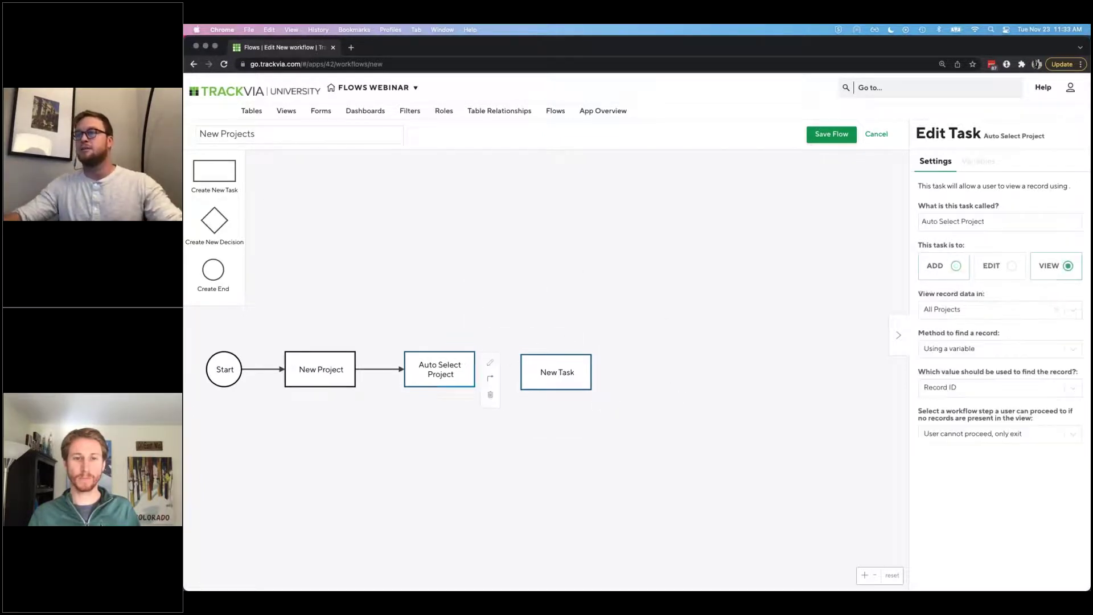
{"action": "left_click_drag", "start_coordinate": [488, 379], "coordinate": [558, 370]}
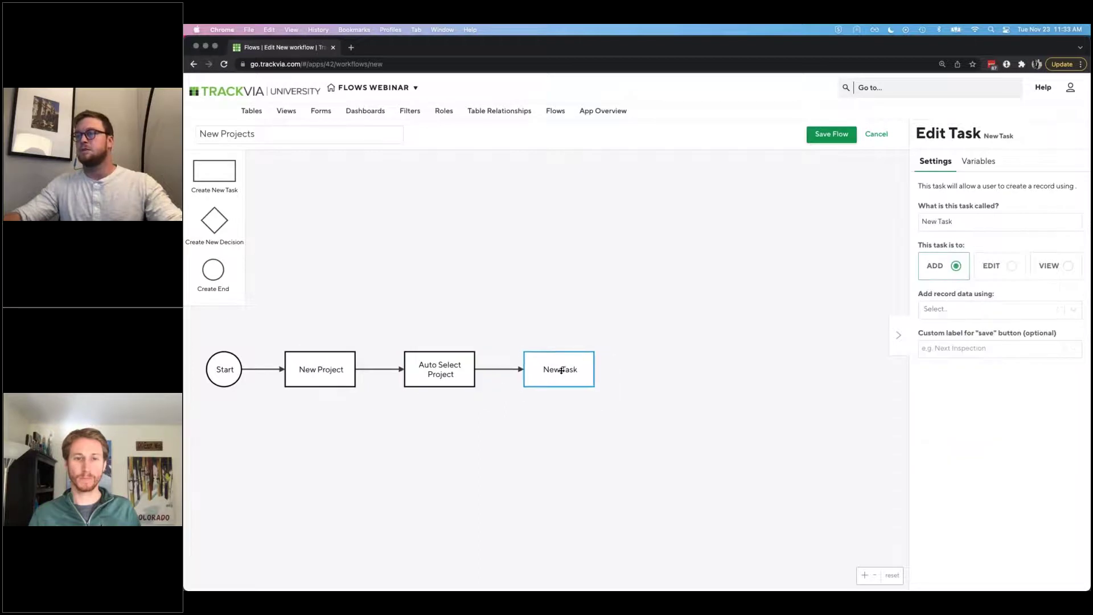
{"action": "double_click", "coordinate": [972, 225]}
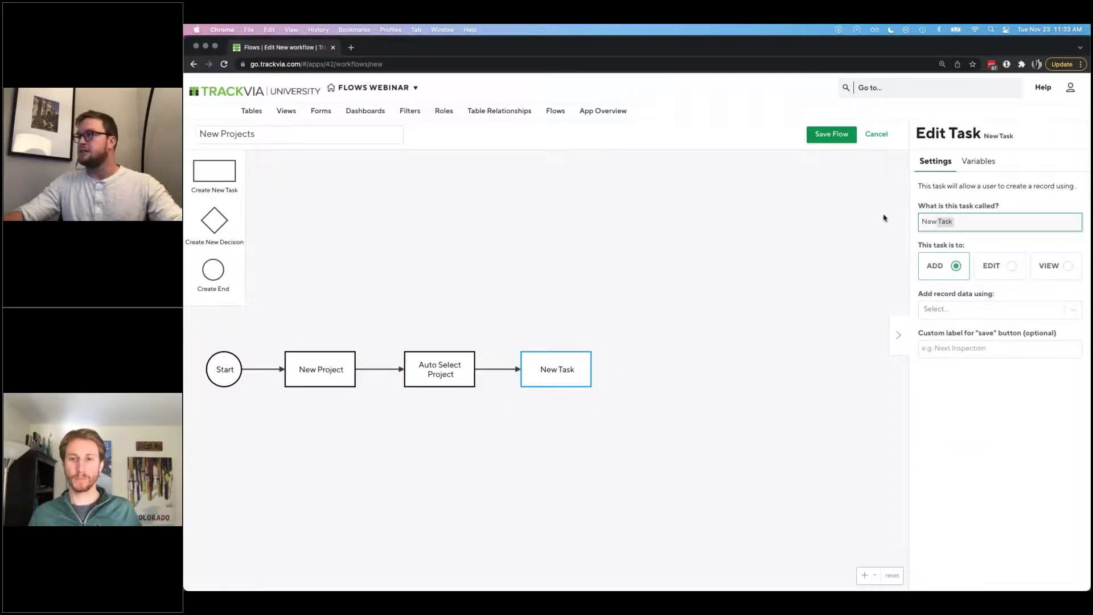
{"action": "type", "text": "Rev"}
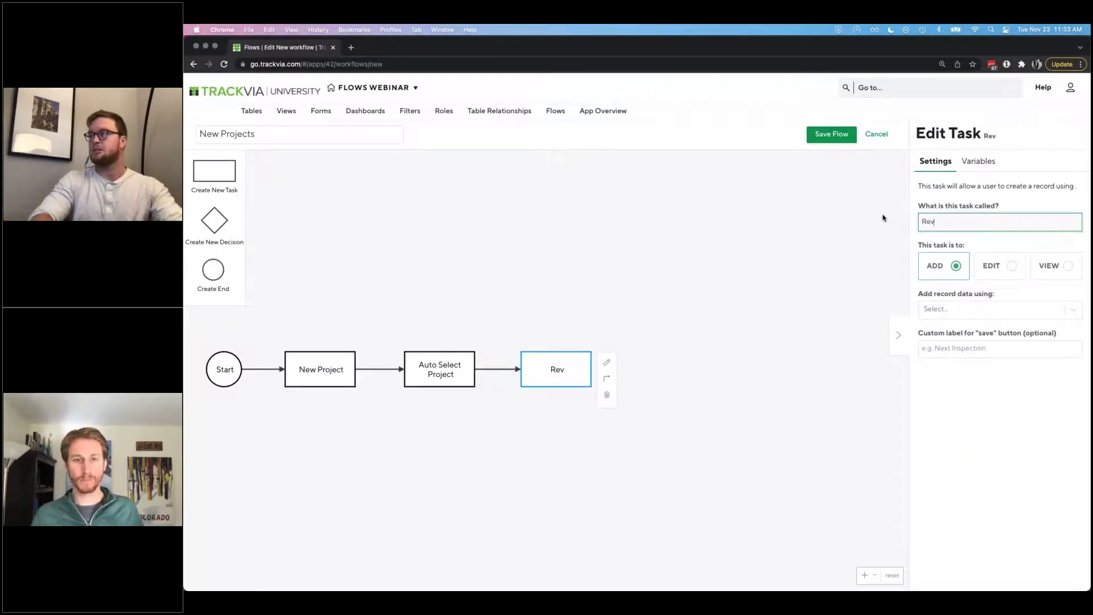
{"action": "type", "text": "iew Project"}
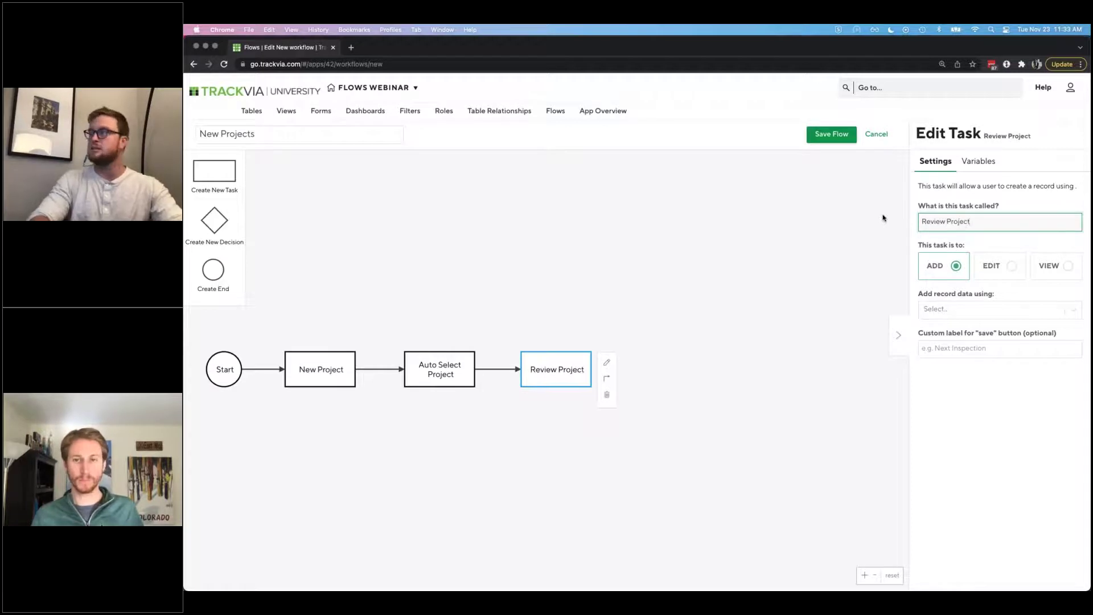
Step: Set the Review Project task to edit record data using the Flows Project Add/Edit form
{"action": "key", "text": "super+equal"}
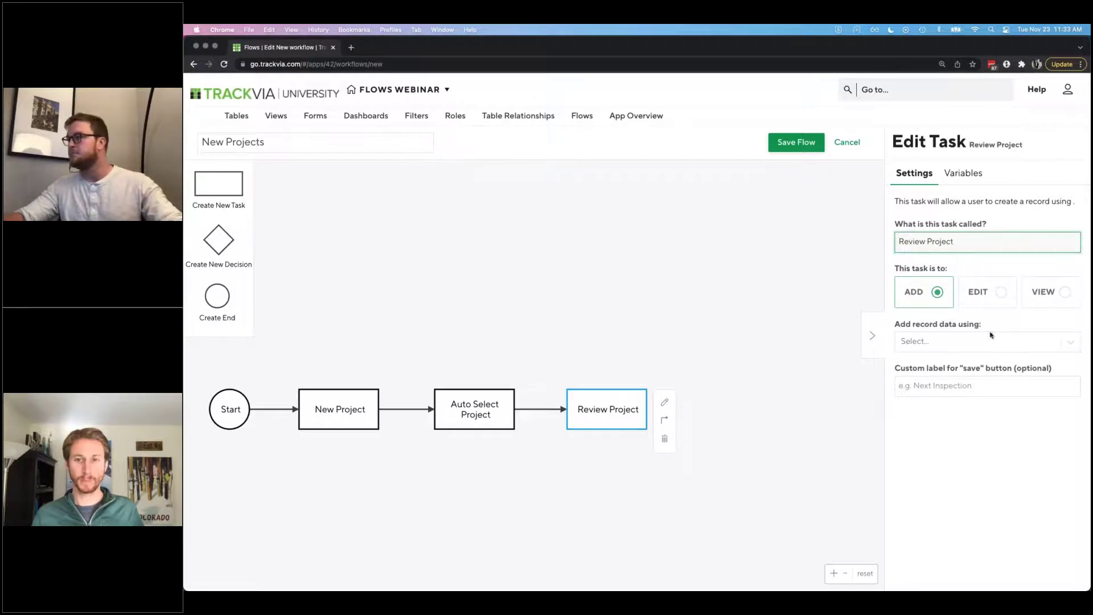
{"action": "left_click", "coordinate": [1000, 292]}
{"action": "left_click", "coordinate": [973, 341]}
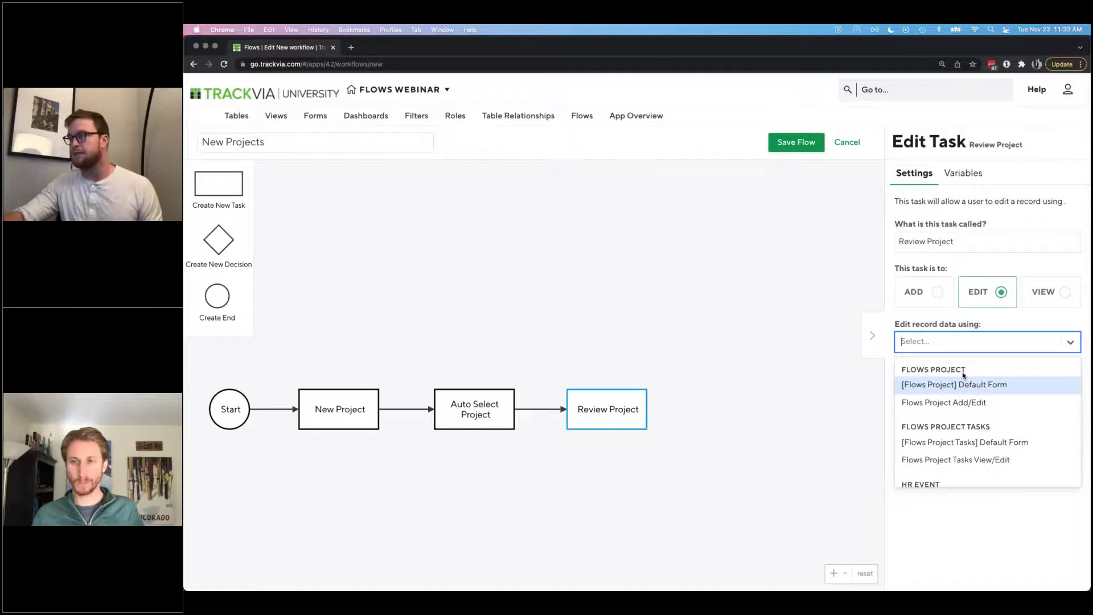
{"action": "left_click", "coordinate": [999, 403]}
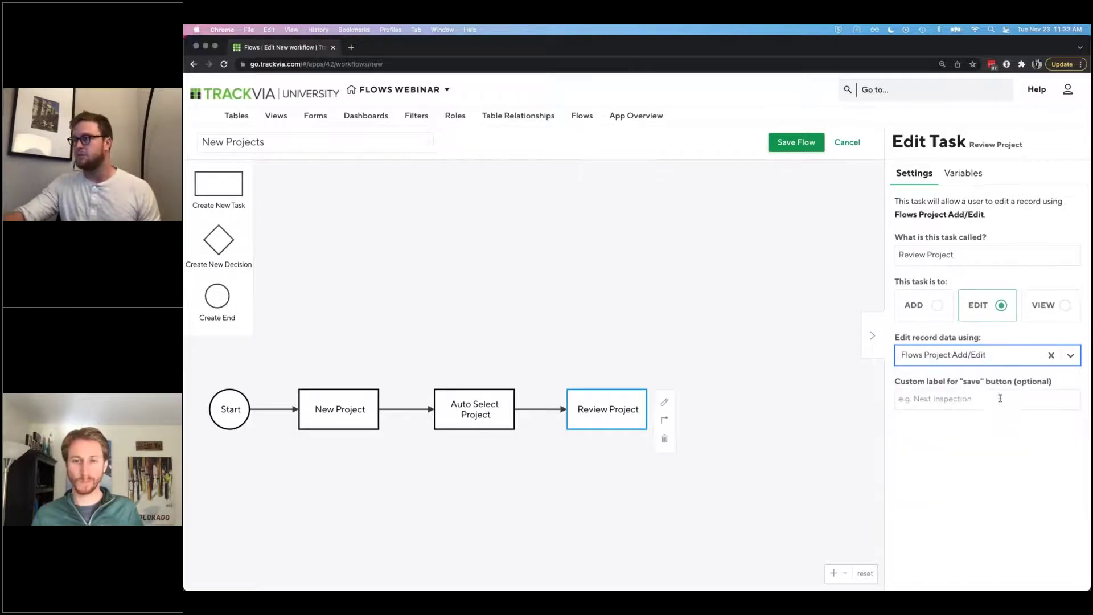
Step: Set the custom save button label of the Review Project task to Begin Task
{"action": "left_click", "coordinate": [1000, 398]}
{"action": "type", "text": "B"}
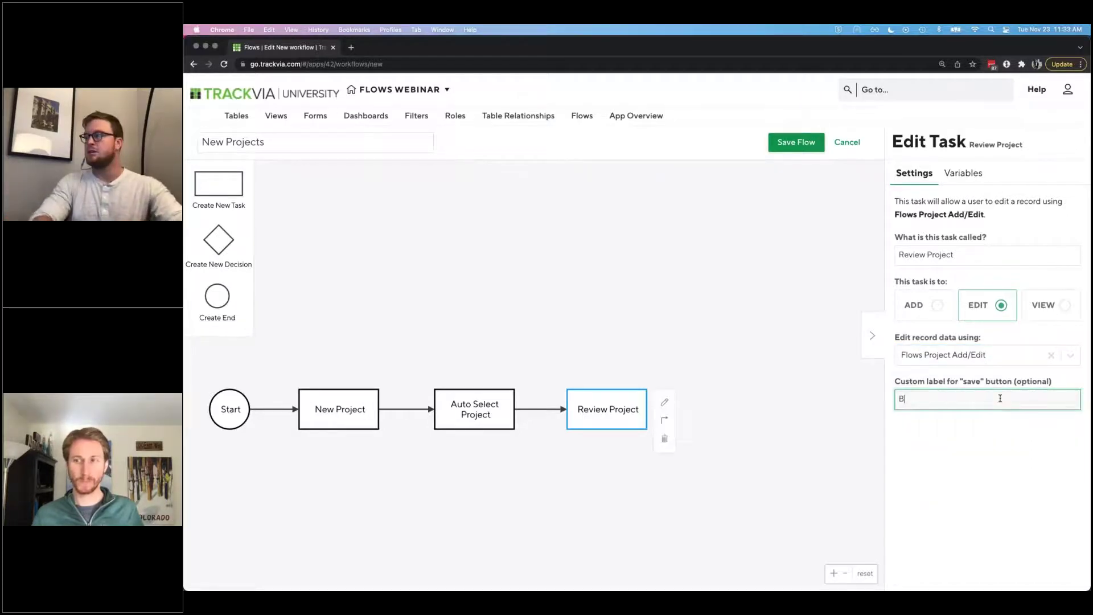
{"action": "type", "text": "egin Questions"}
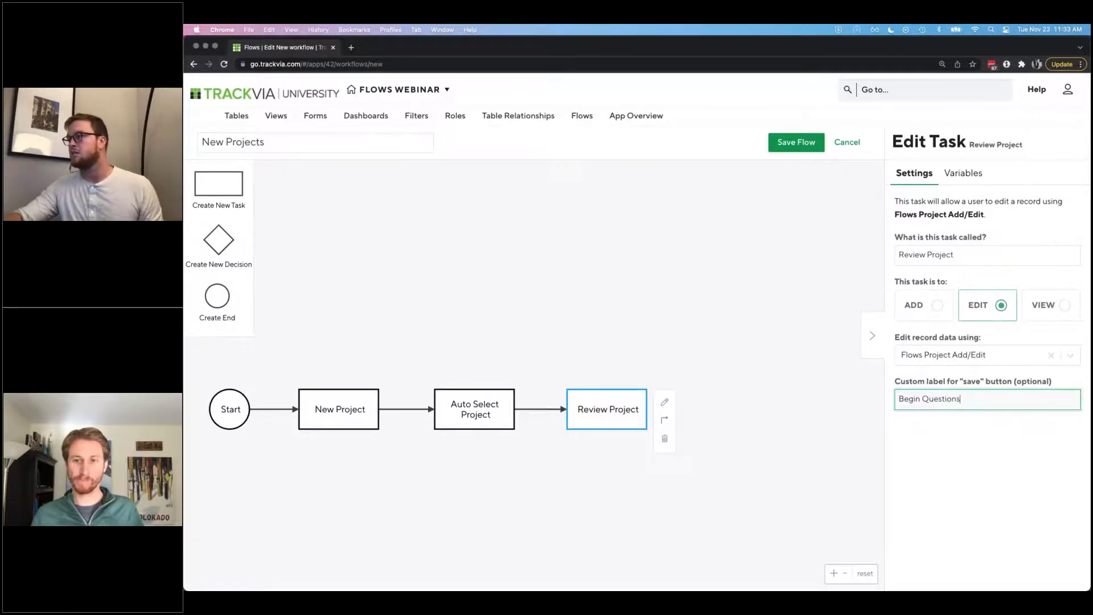
{"action": "double_click", "coordinate": [940, 399]}
{"action": "type", "text": "Task"}
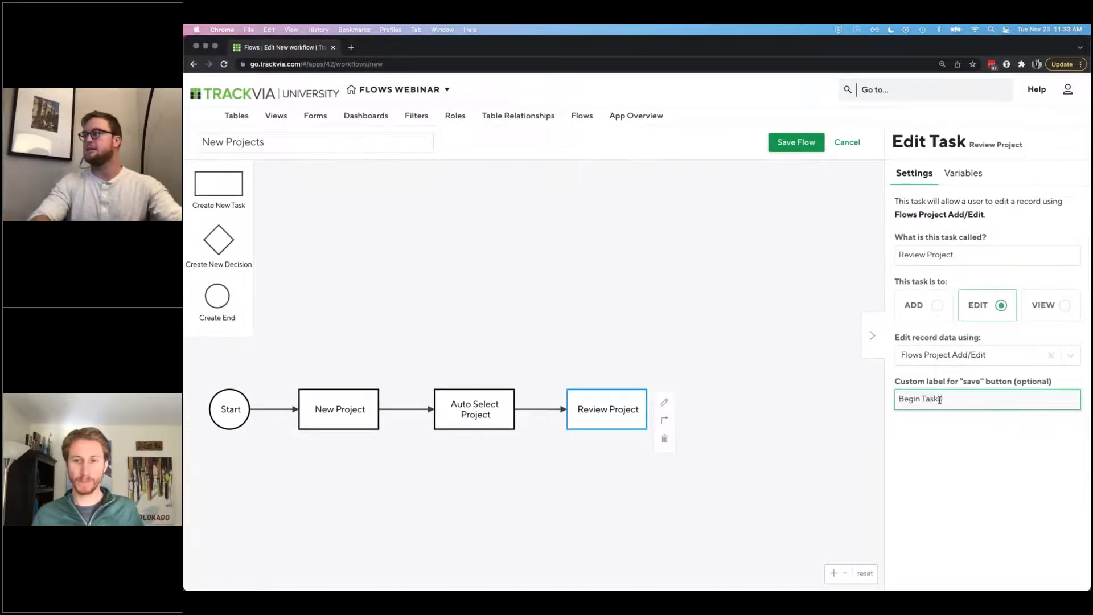
Step: Complete the Review Project task's custom save button label so it reads Begin Tasks
{"action": "type", "text": "s"}
{"action": "scroll", "coordinate": [713, 427], "scroll_direction": "down", "scroll_amount": 2}
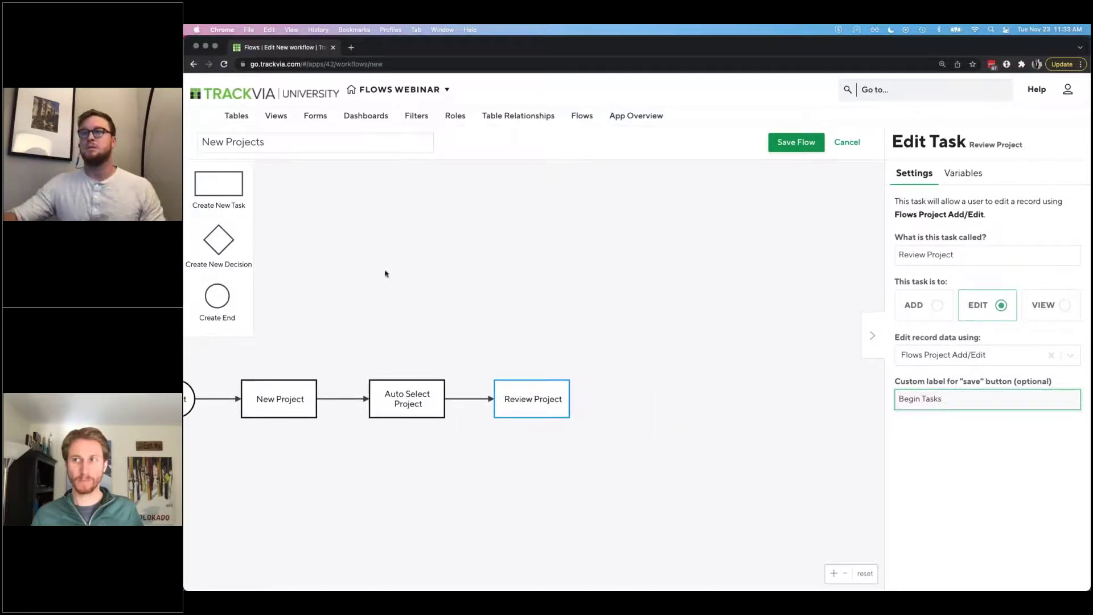
{"action": "scroll", "coordinate": [246, 199], "scroll_direction": "left", "scroll_amount": 2}
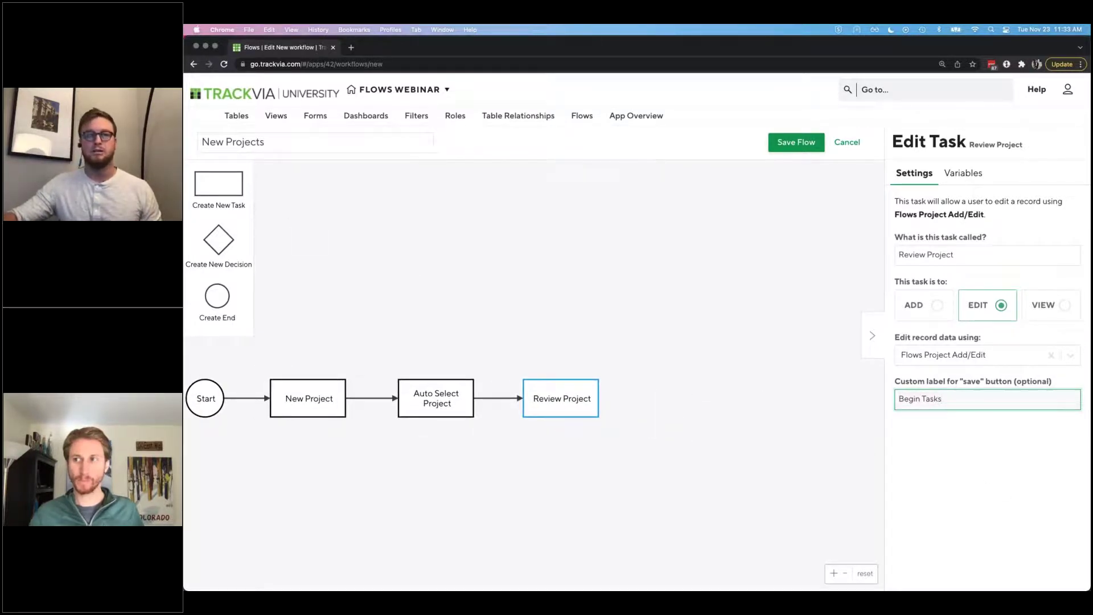
Step: Add a fourth task, connect it from Review Project and name it Auto Select Next Task
{"action": "left_click_drag", "start_coordinate": [219, 177], "coordinate": [679, 370]}
{"action": "left_click", "coordinate": [561, 398]}
{"action": "left_click_drag", "start_coordinate": [615, 410], "coordinate": [688, 397]}
{"action": "left_click", "coordinate": [687, 401]}
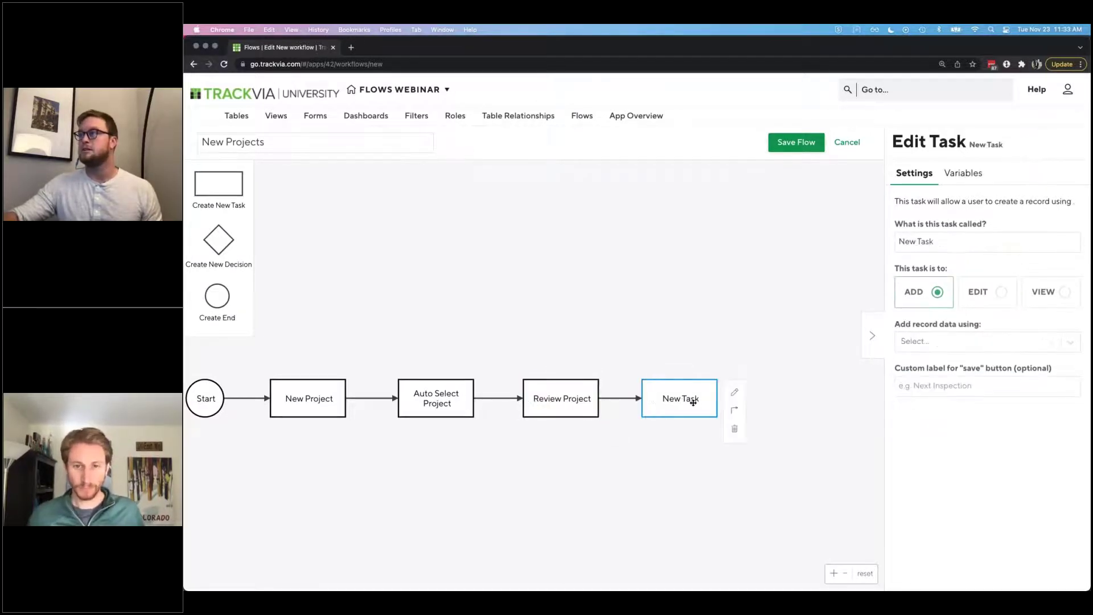
{"action": "left_click_drag", "start_coordinate": [959, 242], "coordinate": [845, 236]}
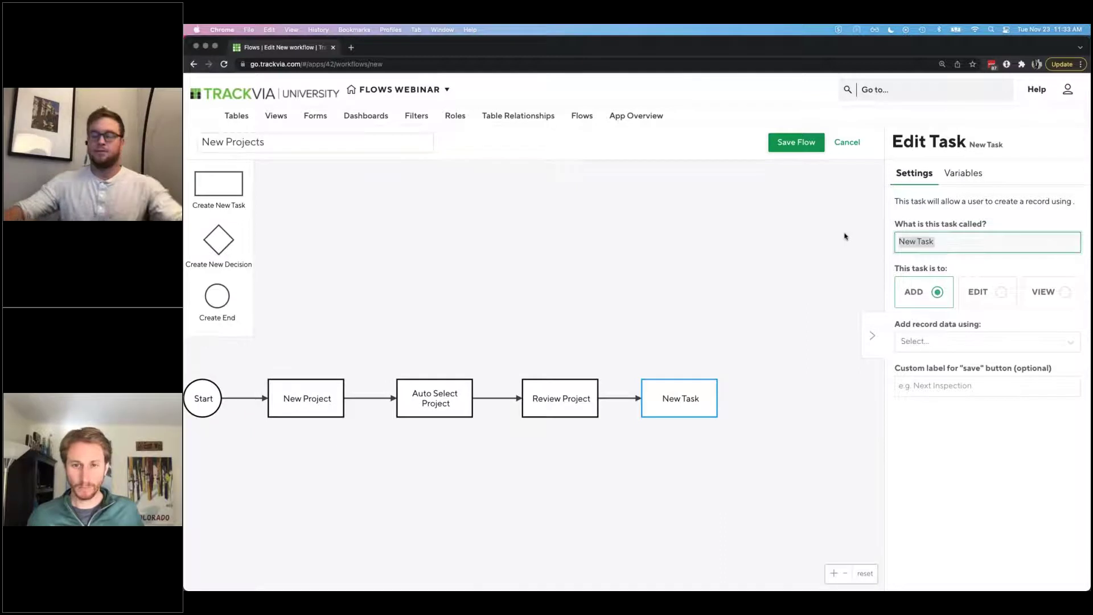
{"action": "type", "text": "Auto Se"}
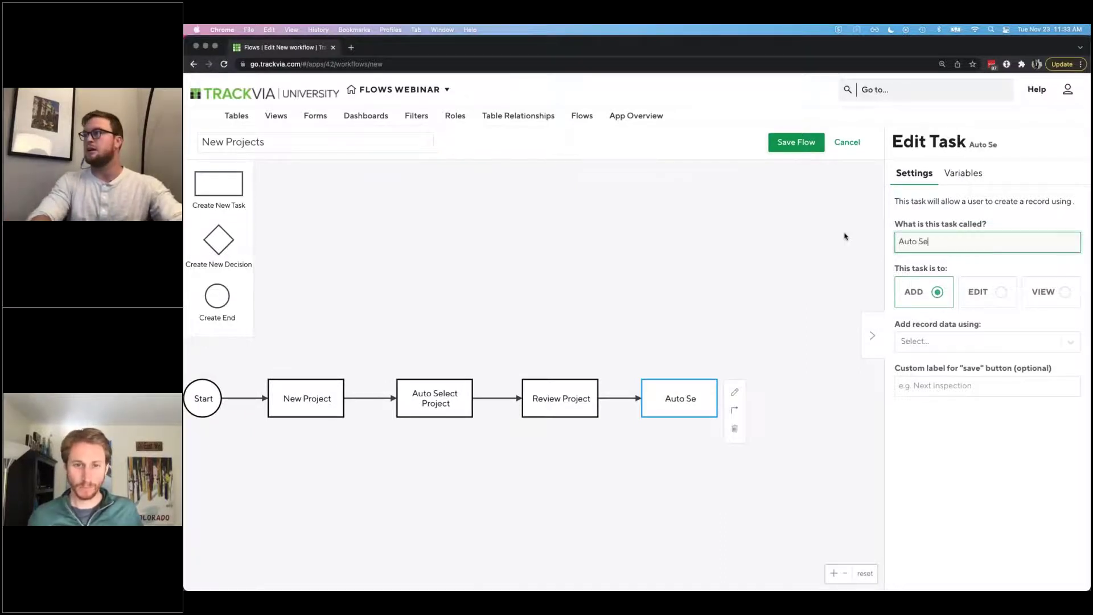
{"action": "type", "text": "lect Next"}
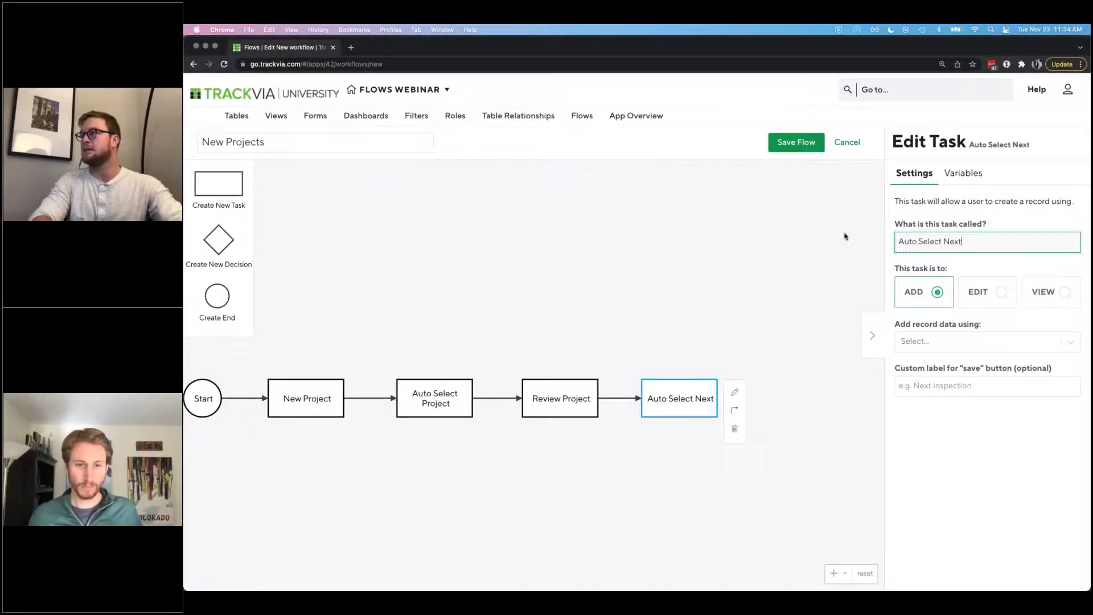
{"action": "type", "text": " Tasks"}
{"action": "key", "text": "BackSpace"}
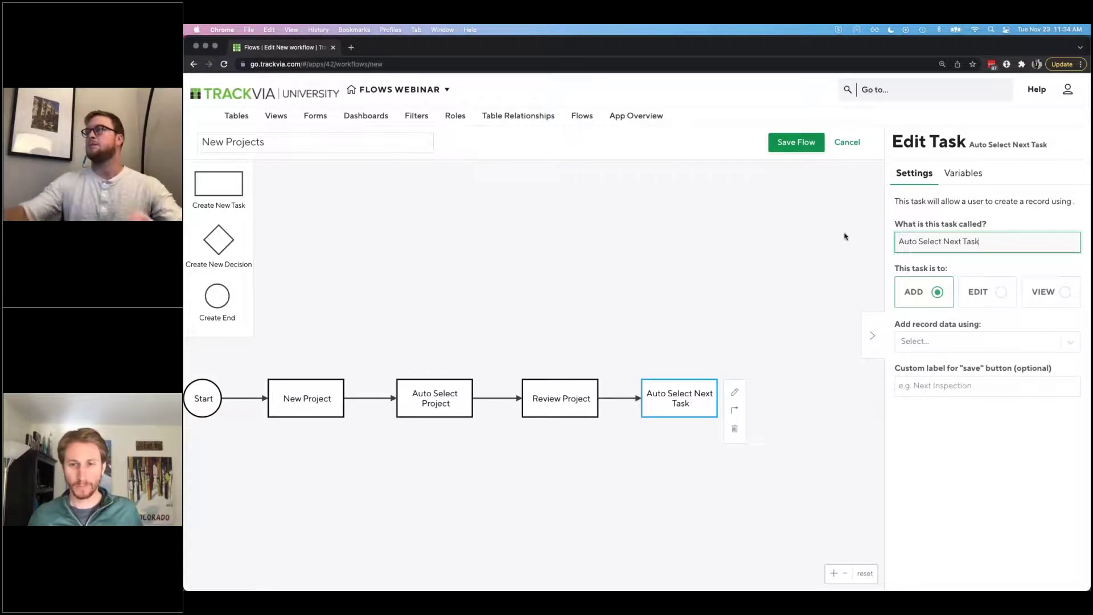
Step: Set the Auto Select Next Task task to view record data in the Is Next Record view
{"action": "left_click", "coordinate": [1049, 292]}
{"action": "left_click", "coordinate": [1004, 344]}
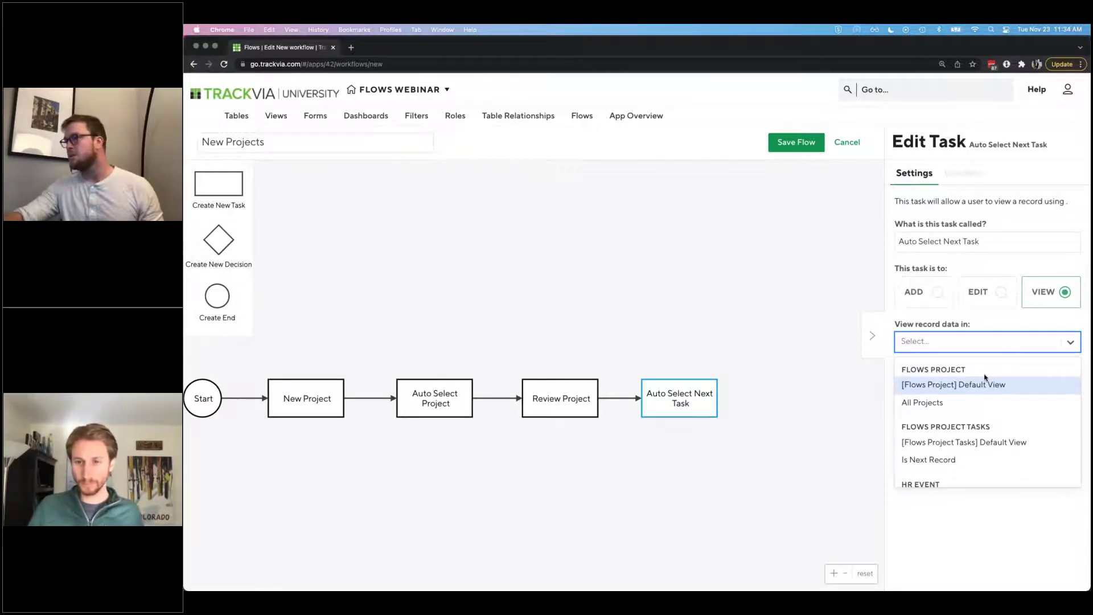
{"action": "left_click", "coordinate": [967, 464]}
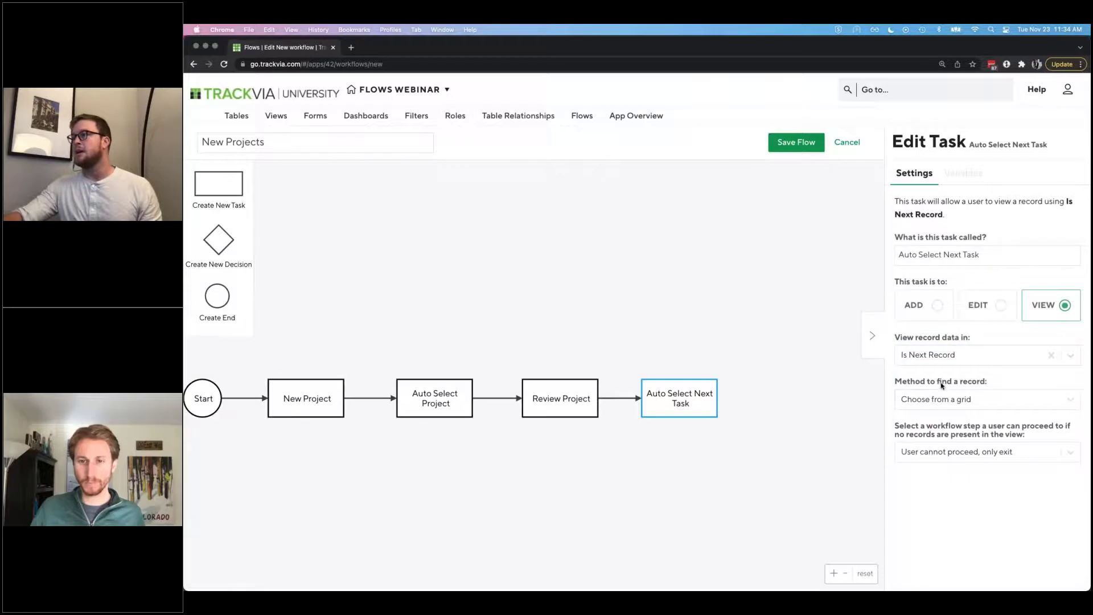
Step: Set Auto Select Next Task to find its record using a variable, with the New Project task's Record ID as the value
{"action": "left_click", "coordinate": [991, 402]}
{"action": "left_click", "coordinate": [958, 443]}
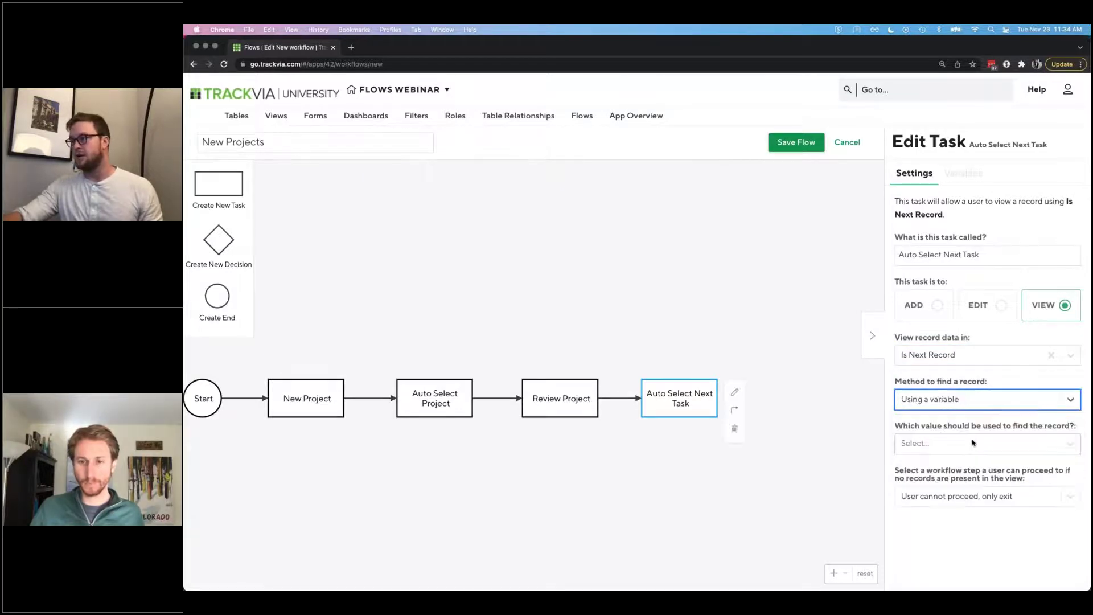
{"action": "scroll", "coordinate": [1002, 478], "scroll_direction": "down", "scroll_amount": 1}
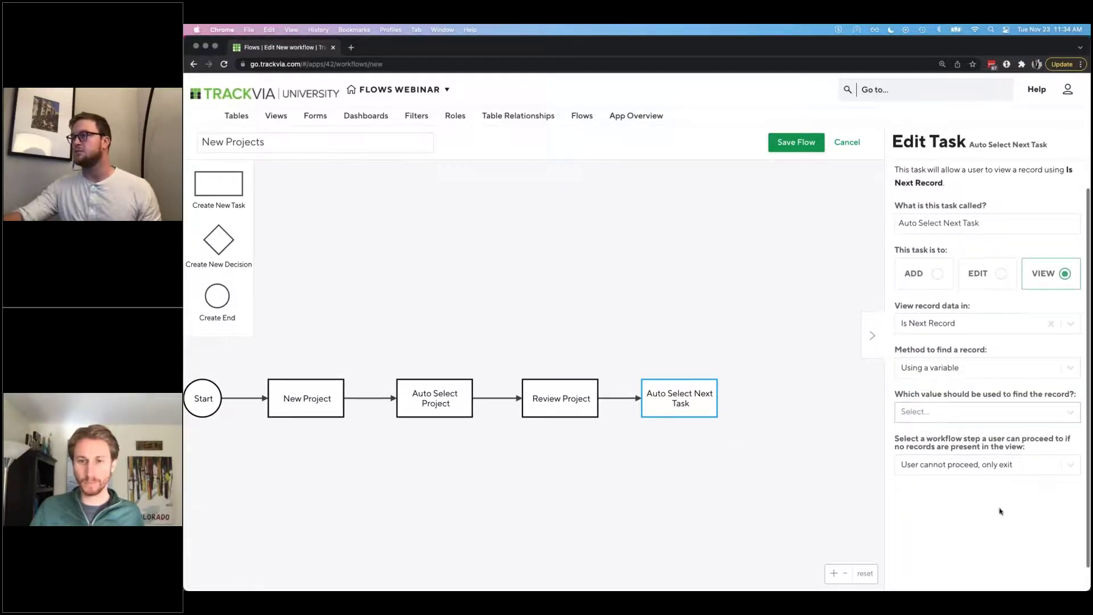
{"action": "scroll", "coordinate": [988, 315], "scroll_direction": "down", "scroll_amount": 1}
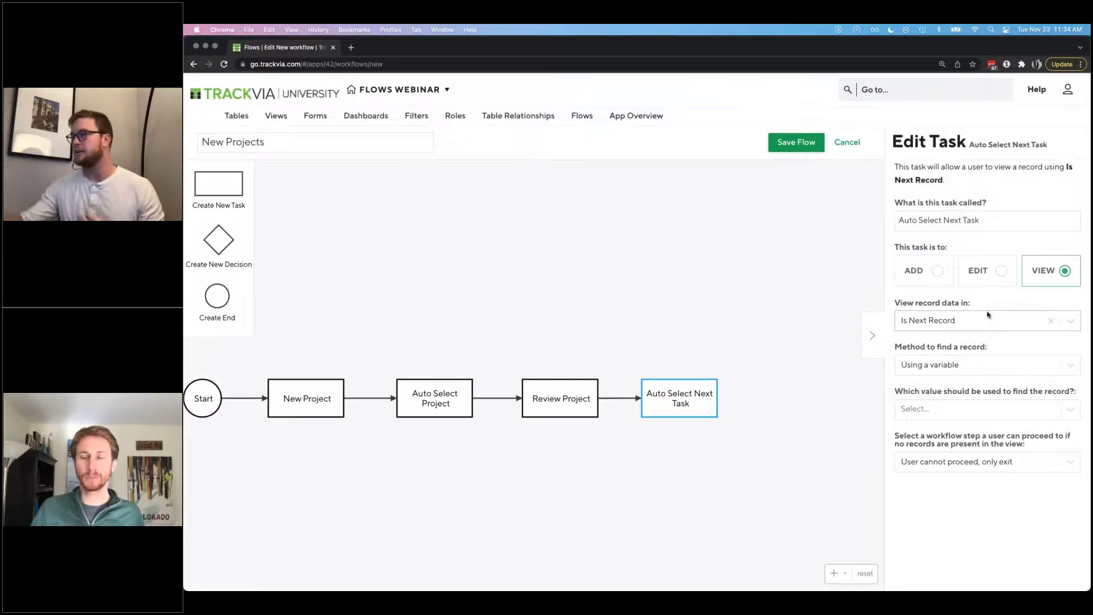
{"action": "left_click", "coordinate": [980, 410]}
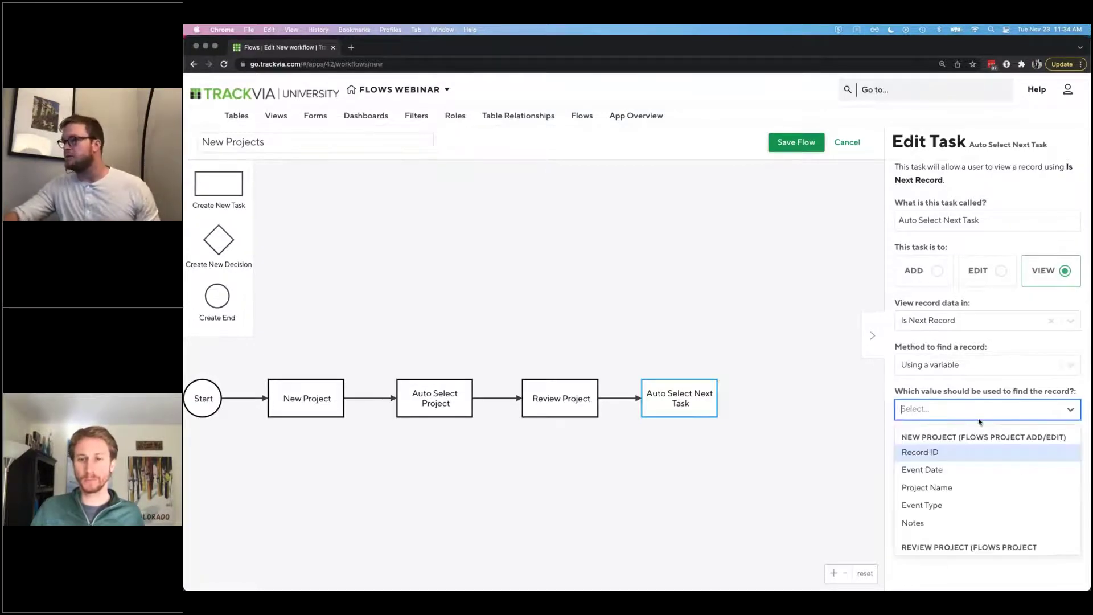
{"action": "left_click", "coordinate": [982, 457]}
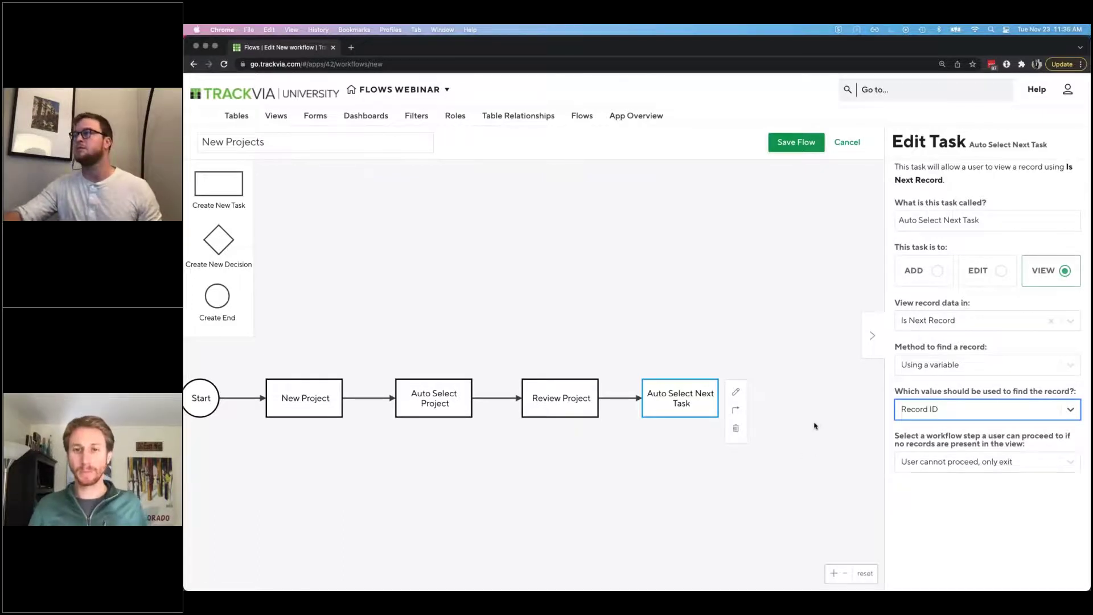
Step: Add a fifth task, connect it from Auto Select Next Task and name it Update Status
{"action": "left_click_drag", "start_coordinate": [815, 426], "coordinate": [756, 438]}
{"action": "left_click_drag", "start_coordinate": [219, 183], "coordinate": [735, 383]}
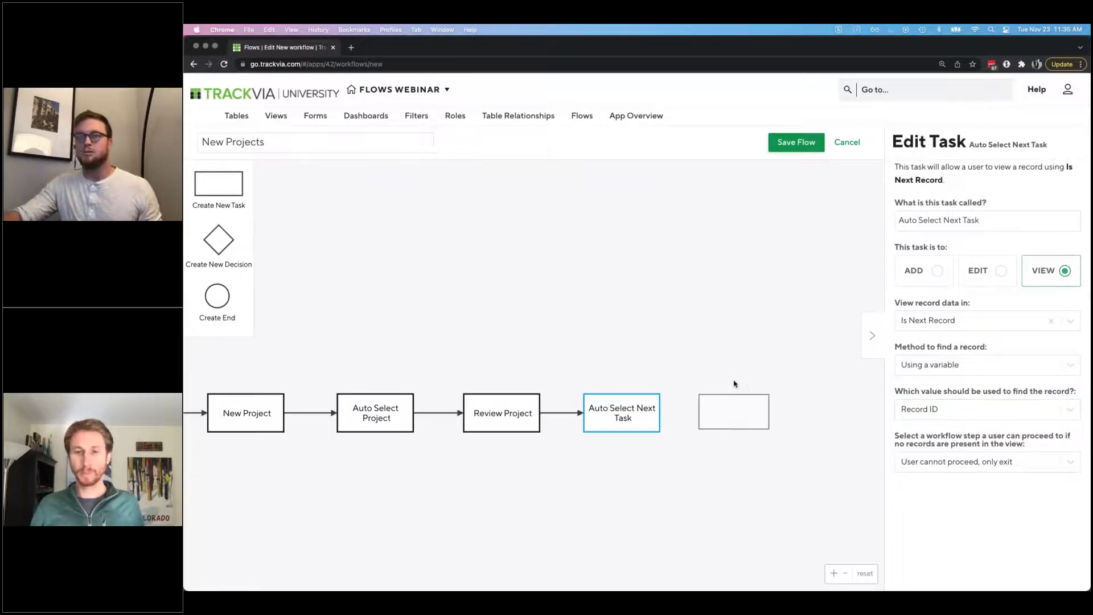
{"action": "left_click", "coordinate": [624, 410]}
{"action": "left_click_drag", "start_coordinate": [678, 429], "coordinate": [750, 416]}
{"action": "left_click", "coordinate": [744, 415]}
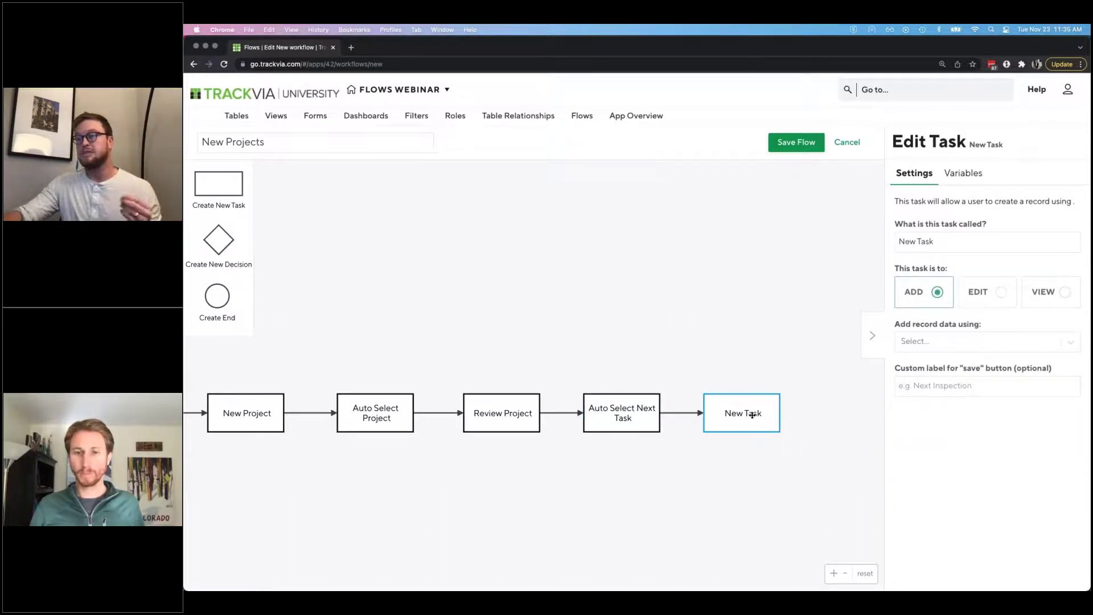
{"action": "triple_click", "coordinate": [965, 250]}
{"action": "type", "text": "Update"}
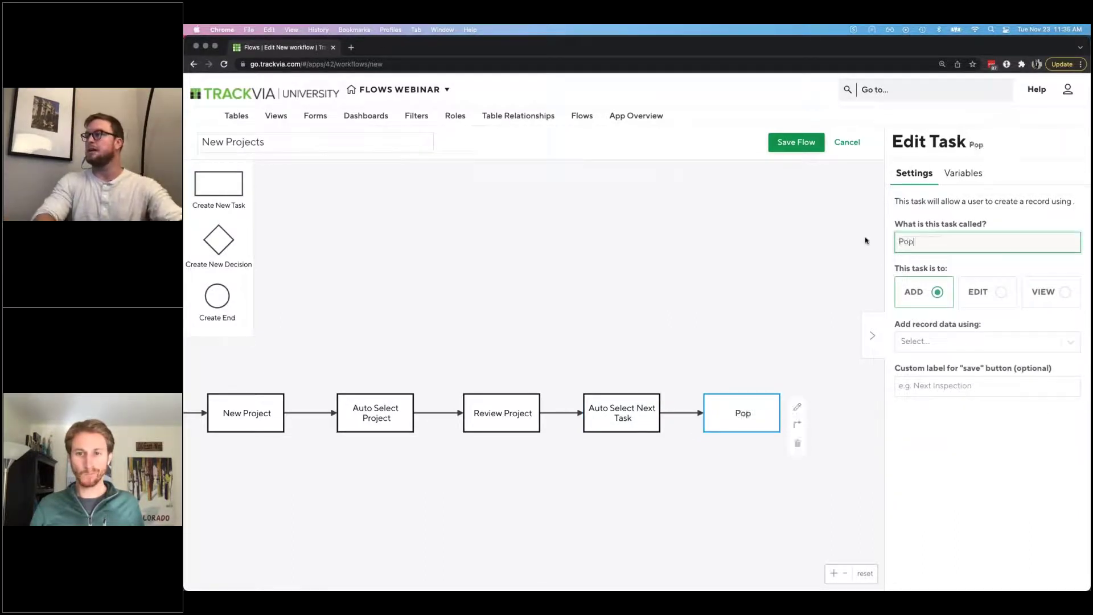
{"action": "type", "text": " Status"}
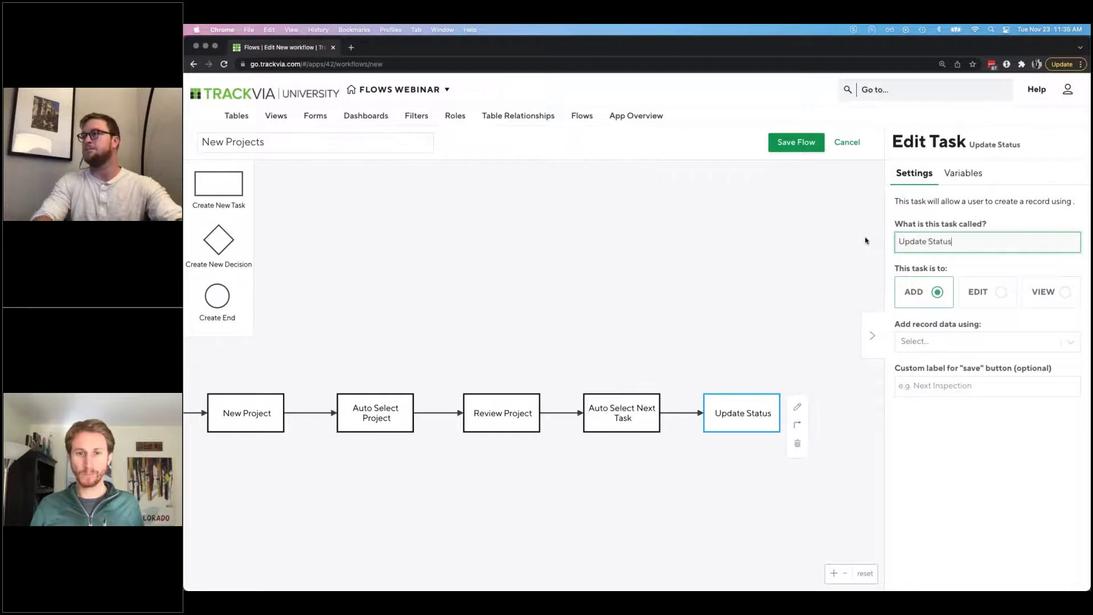
Step: Set the Update Status task to edit record data using the Flows Project Tasks View/Edit form
{"action": "left_click", "coordinate": [1000, 292]}
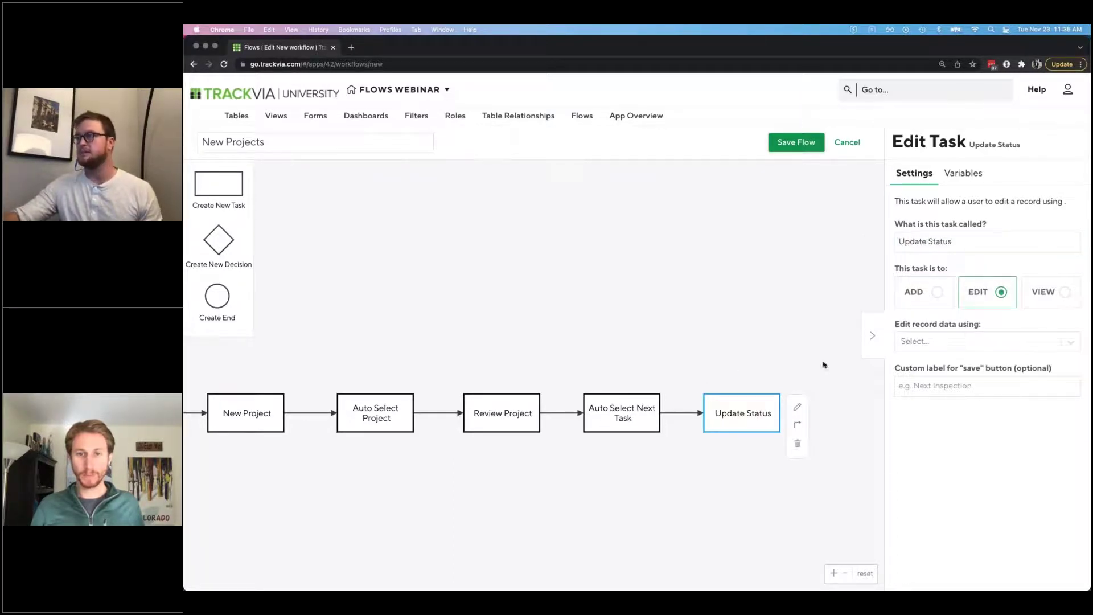
{"action": "left_click", "coordinate": [972, 341]}
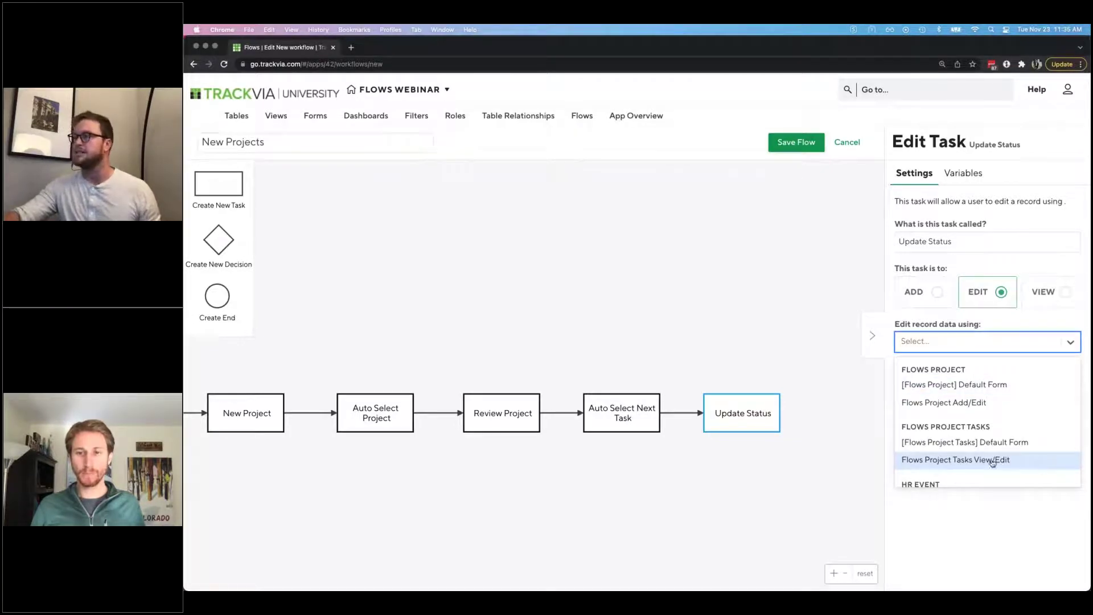
{"action": "left_click", "coordinate": [1012, 461]}
{"action": "left_click", "coordinate": [987, 397]}
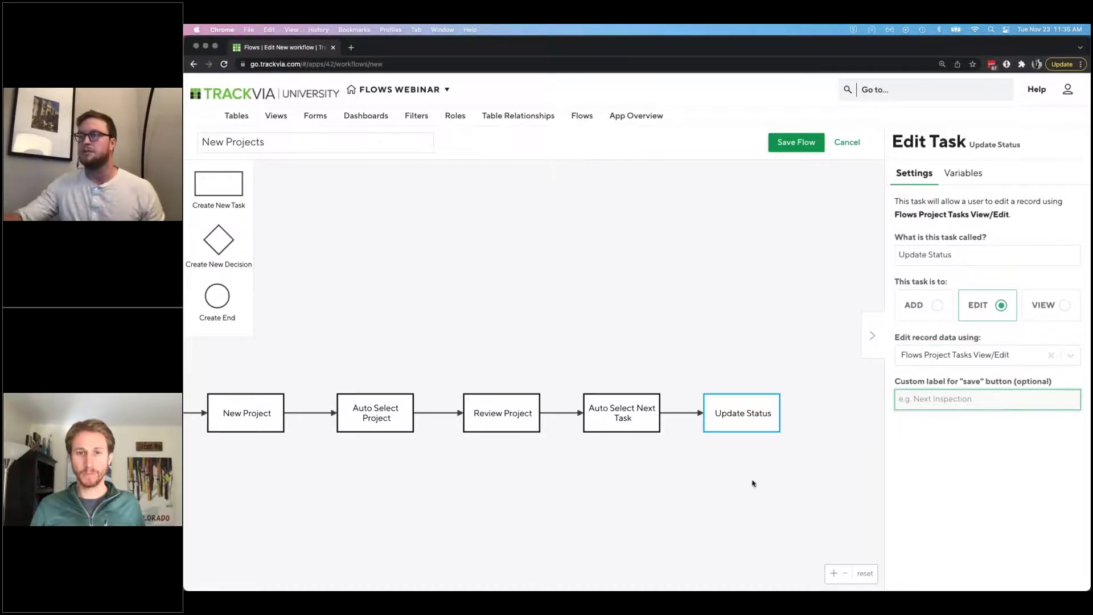
Step: Add a decision after Update Status, connect it from that task and space it slightly further away
{"action": "left_click_drag", "start_coordinate": [217, 239], "coordinate": [751, 377]}
{"action": "left_click_drag", "start_coordinate": [708, 420], "coordinate": [750, 404]}
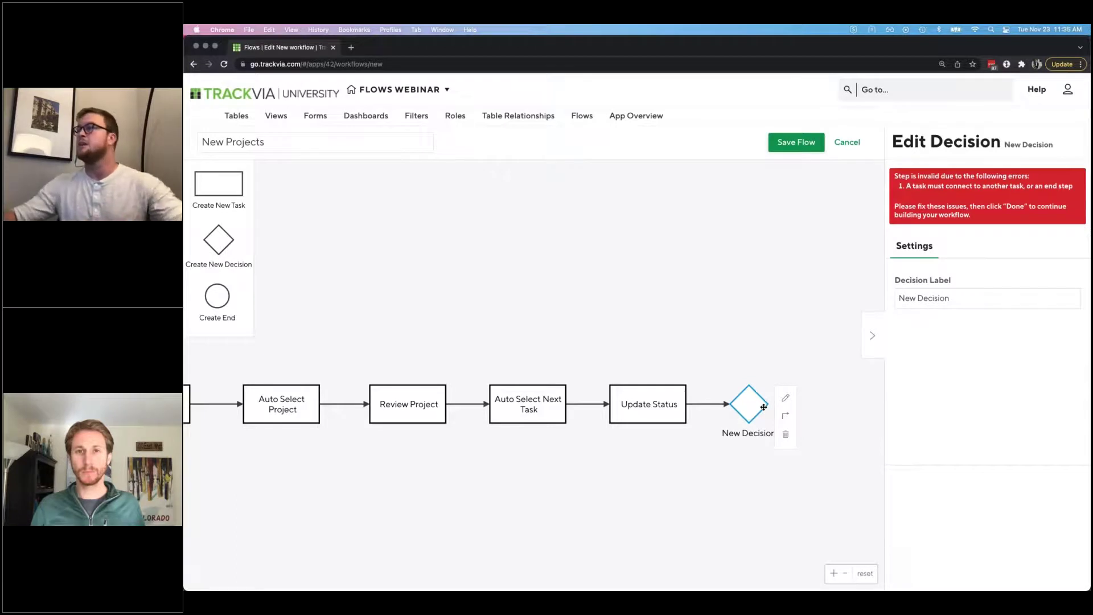
{"action": "left_click_drag", "start_coordinate": [749, 404], "coordinate": [764, 403]}
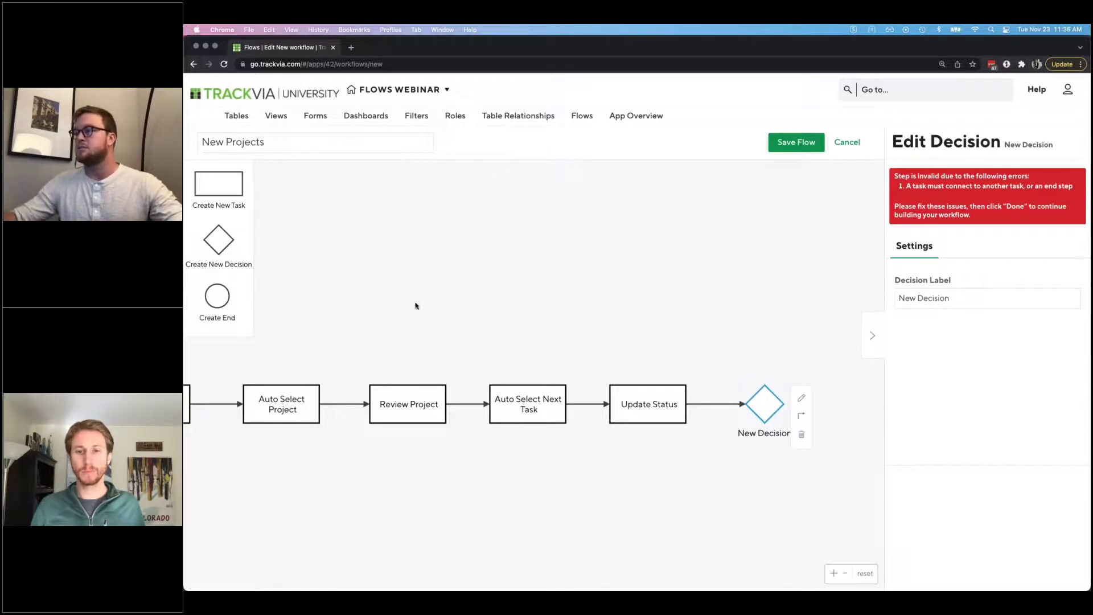
Step: Connect the decision back to Auto Select Next Task and route the connector as a squared loop below the tasks
{"action": "left_click_drag", "start_coordinate": [789, 365], "coordinate": [672, 321]}
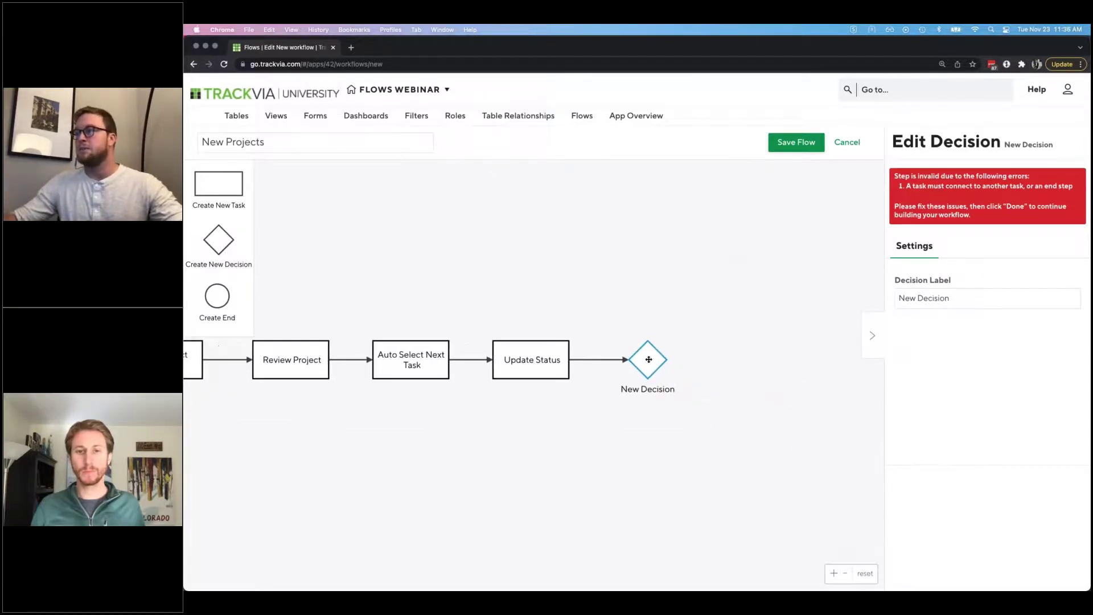
{"action": "mouse_move", "coordinate": [687, 373]}
{"action": "left_mouse_down"}
{"action": "mouse_move", "coordinate": [653, 372]}
{"action": "mouse_move", "coordinate": [473, 252]}
{"action": "mouse_move", "coordinate": [419, 358]}
{"action": "left_mouse_up"}
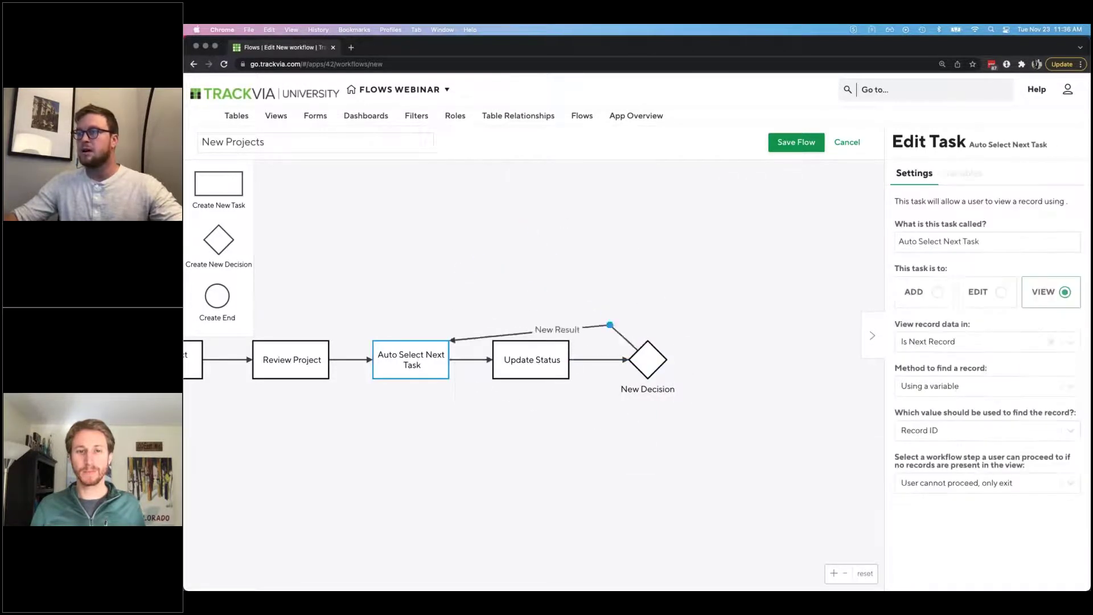
{"action": "left_click_drag", "start_coordinate": [545, 456], "coordinate": [415, 521]}
{"action": "left_click_drag", "start_coordinate": [639, 530], "coordinate": [648, 521]}
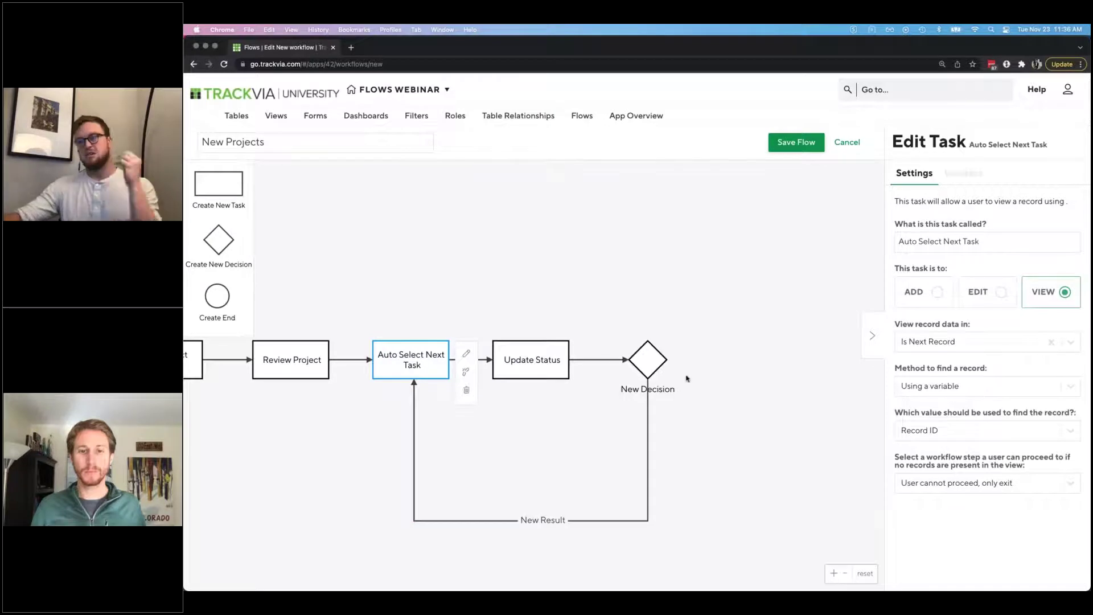
{"action": "left_click", "coordinate": [414, 397]}
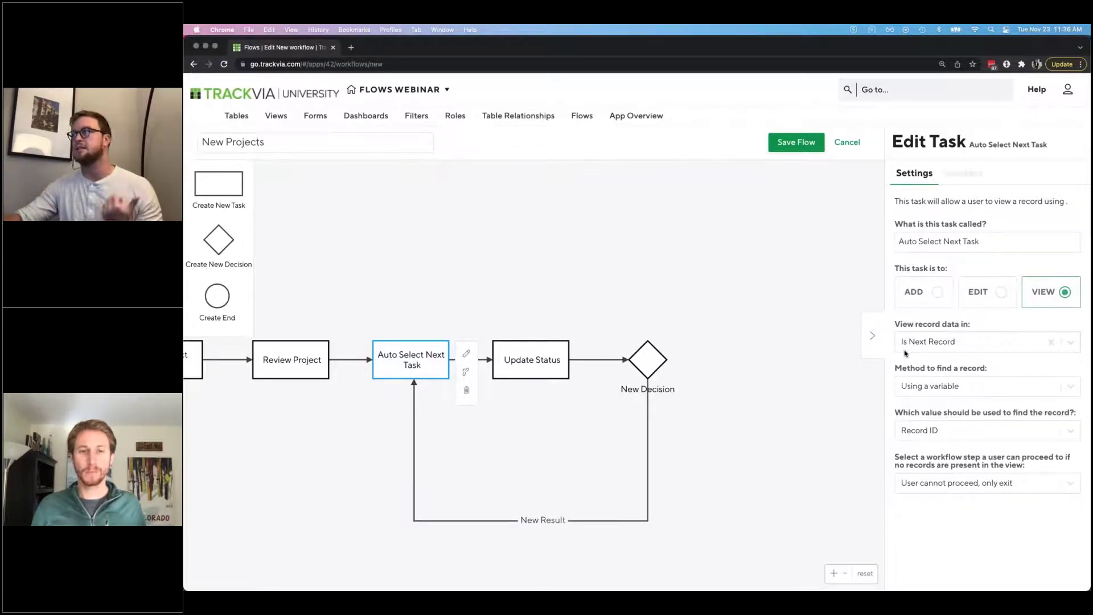
Step: Add an End step beyond the decision and connect the decision to it
{"action": "left_click", "coordinate": [654, 359]}
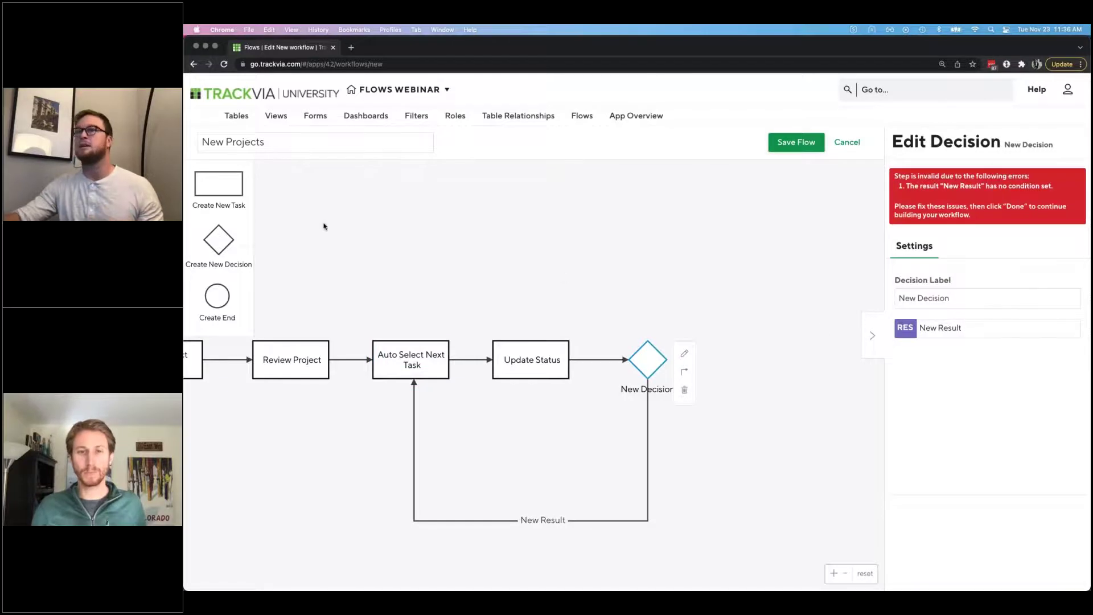
{"action": "left_click_drag", "start_coordinate": [223, 303], "coordinate": [731, 334]}
{"action": "left_click_drag", "start_coordinate": [684, 371], "coordinate": [770, 364]}
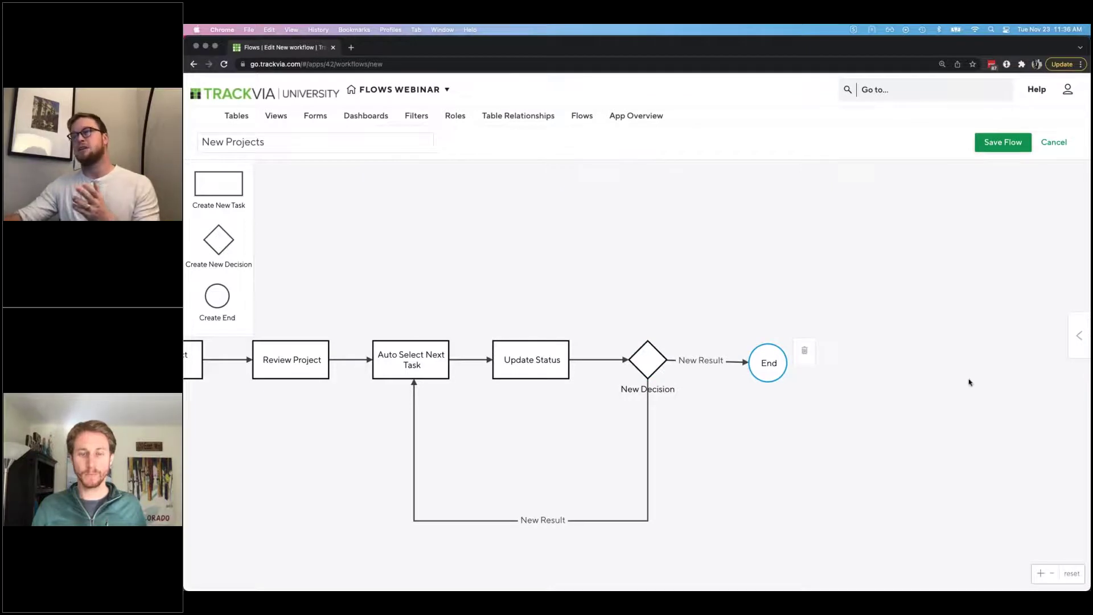
Step: Rename the decision result that loops back to Auto Select Next Task as Next Question
{"action": "left_click", "coordinate": [648, 364]}
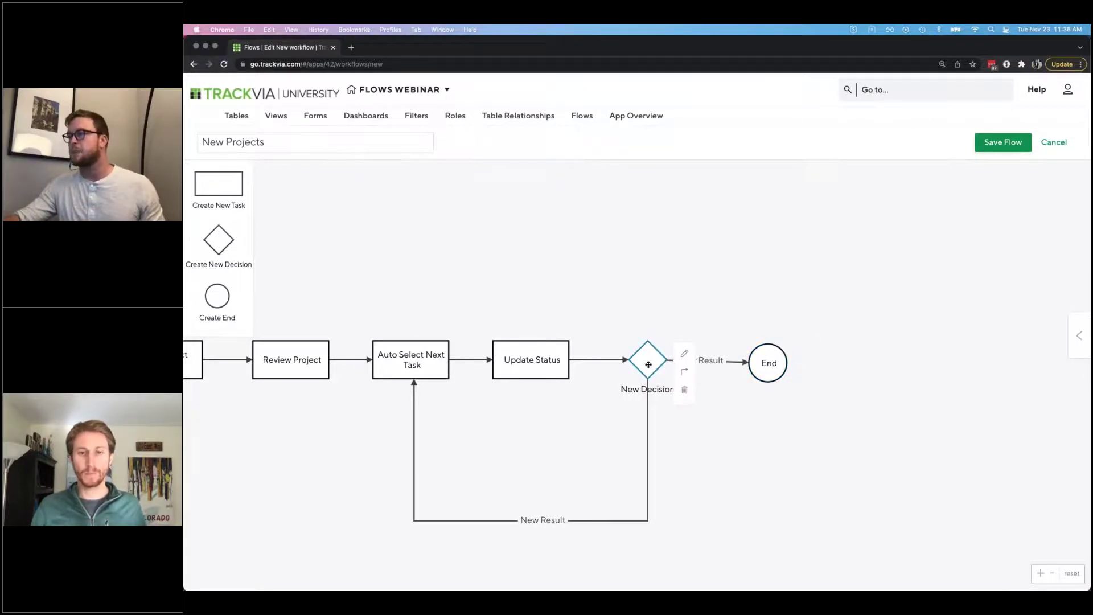
{"action": "left_click", "coordinate": [685, 353]}
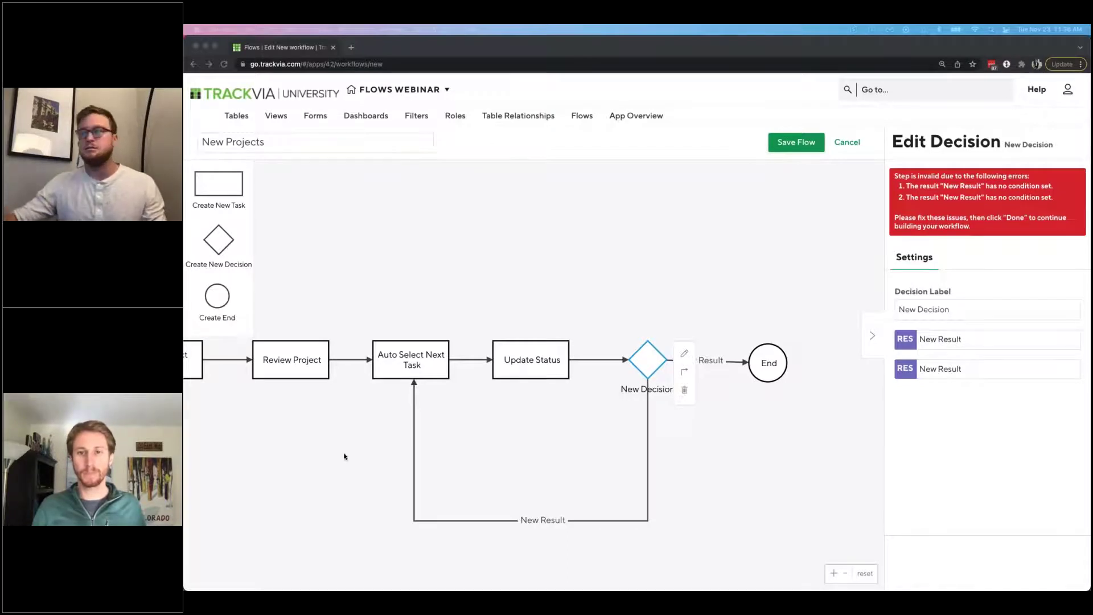
{"action": "left_click", "coordinate": [981, 341]}
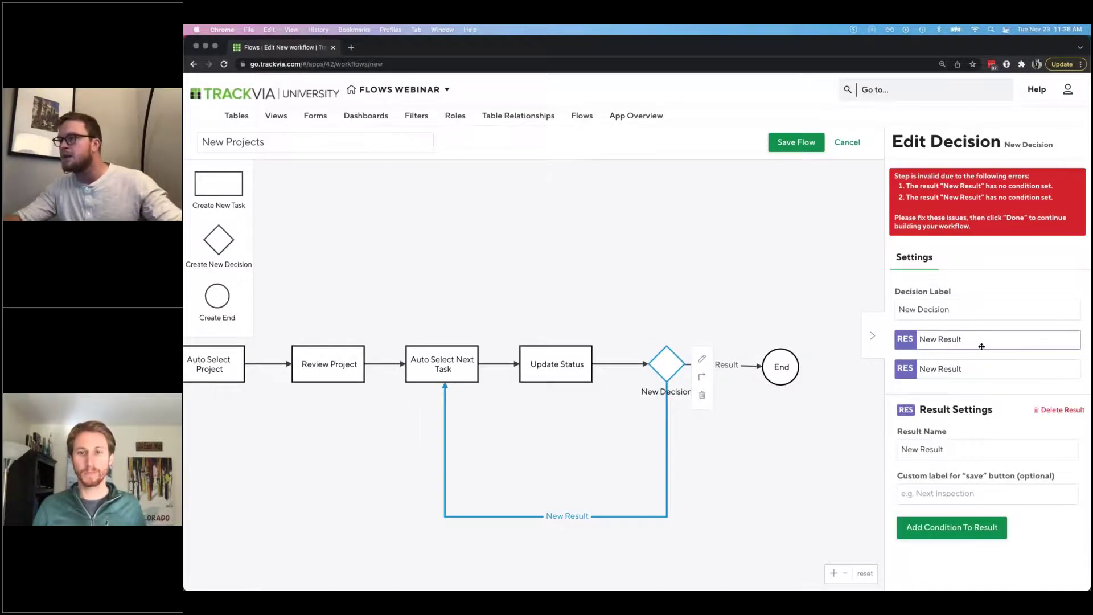
{"action": "double_click", "coordinate": [930, 449]}
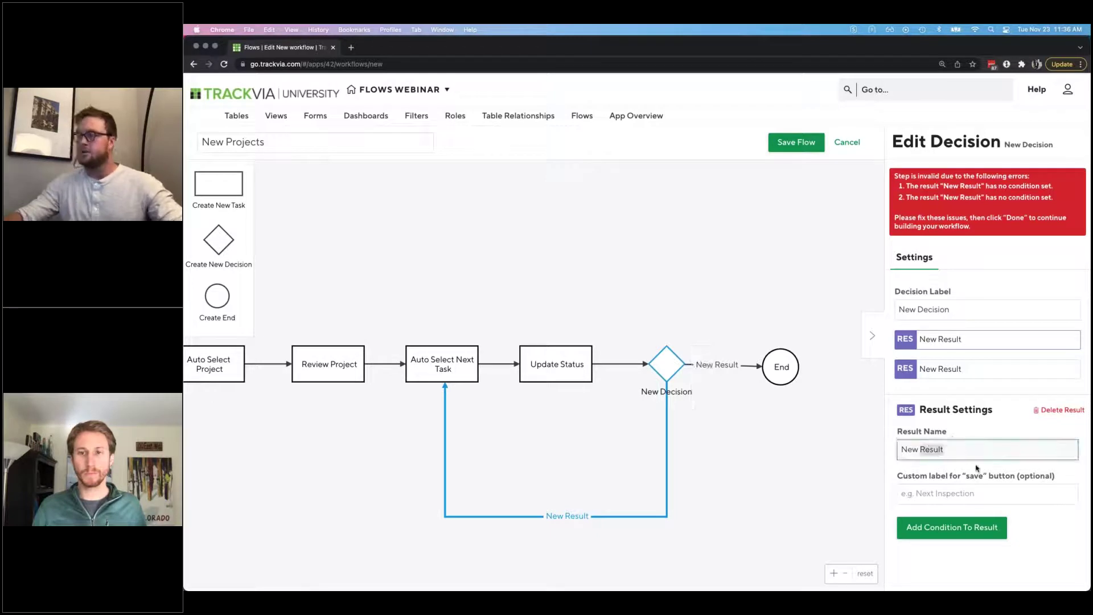
{"action": "key", "text": "BackSpace"}
{"action": "key", "text": "BackSpace"}
{"action": "key", "text": "BackSpace"}
{"action": "key", "text": "BackSpace"}
{"action": "key", "text": "BackSpace"}
{"action": "type", "text": "Next "}
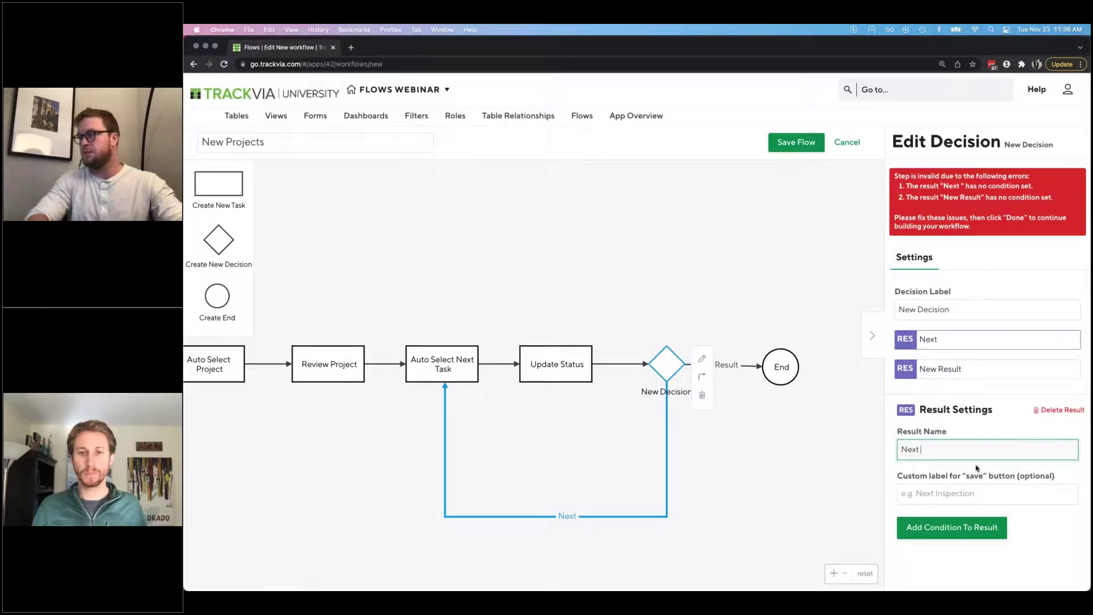
{"action": "type", "text": "Question"}
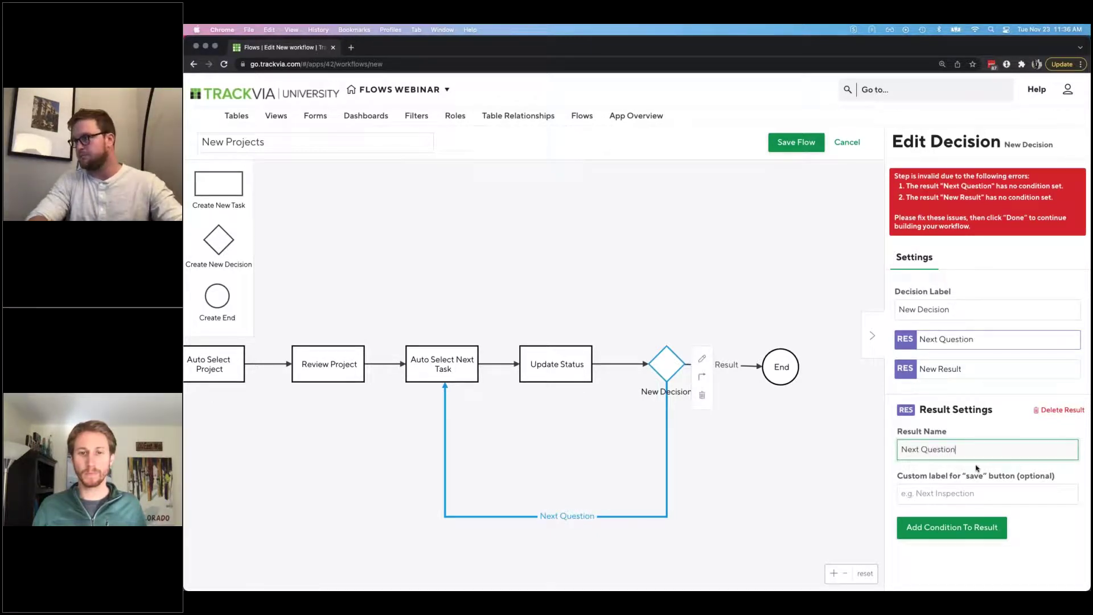
Step: Set the Next Question result's custom save label to Next, and give the result leading to End the name and save label Exit
{"action": "left_click", "coordinate": [987, 494]}
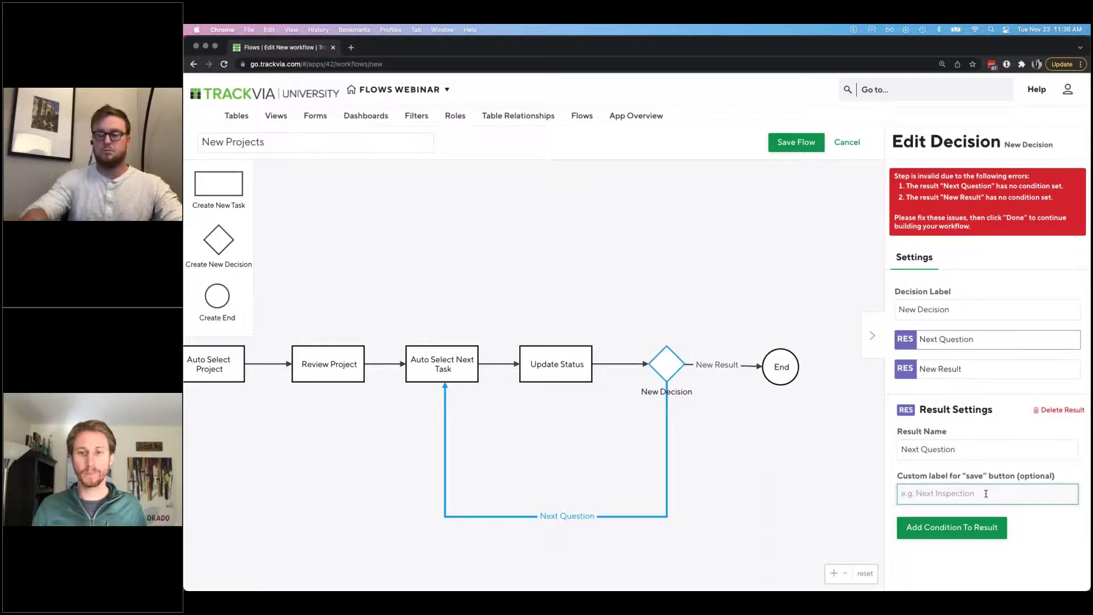
{"action": "type", "text": "Next"}
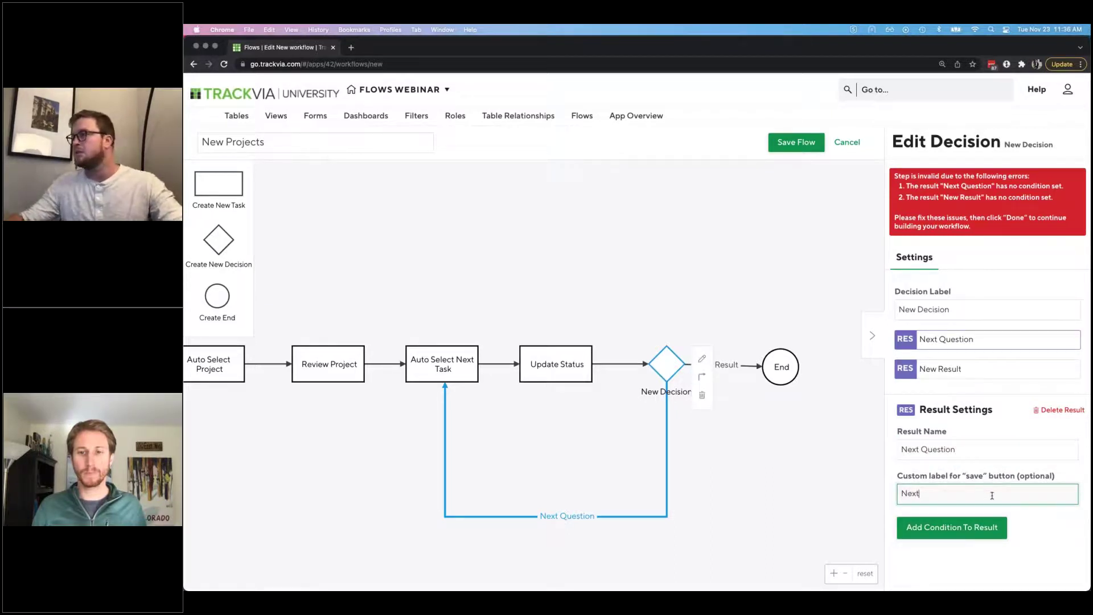
{"action": "left_click", "coordinate": [972, 372]}
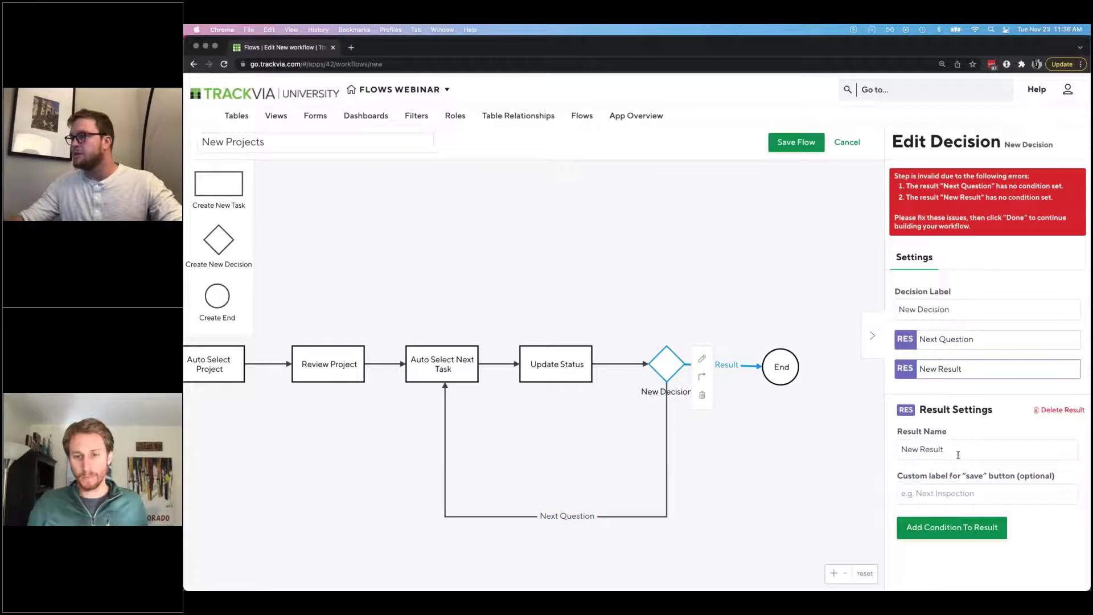
{"action": "left_click_drag", "start_coordinate": [957, 450], "coordinate": [888, 451]}
{"action": "type", "text": "Exit"}
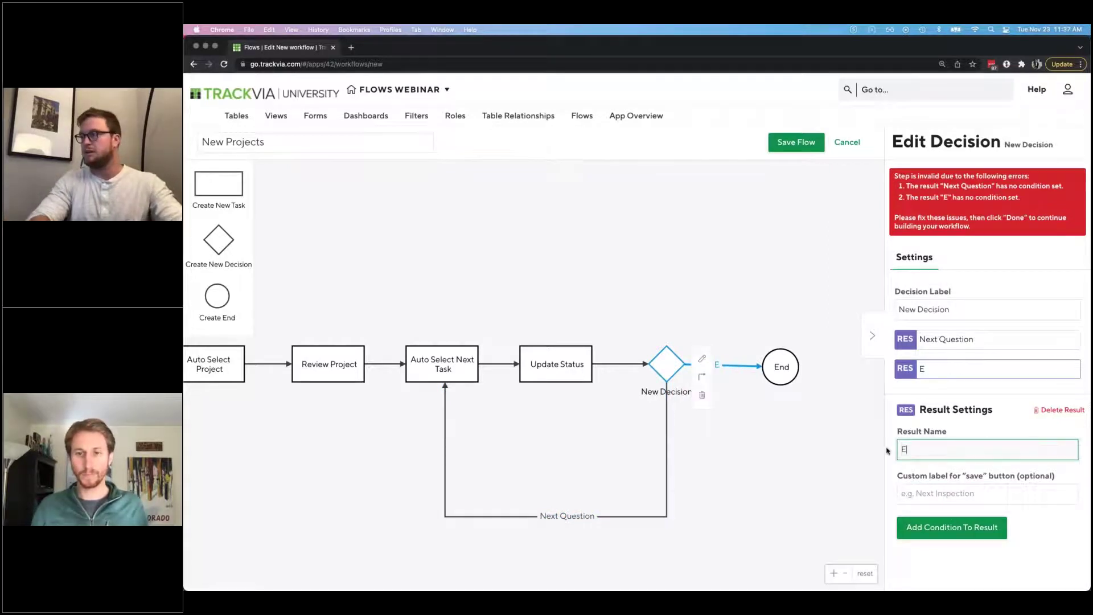
{"action": "left_click", "coordinate": [987, 498]}
{"action": "type", "text": "Exit"}
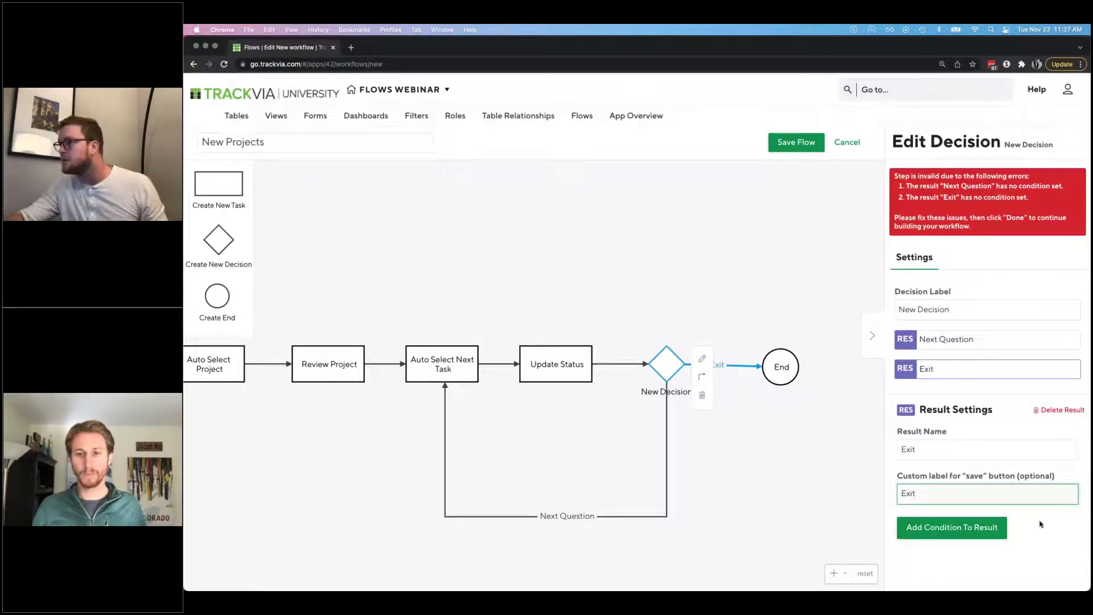
{"action": "left_click", "coordinate": [1042, 524]}
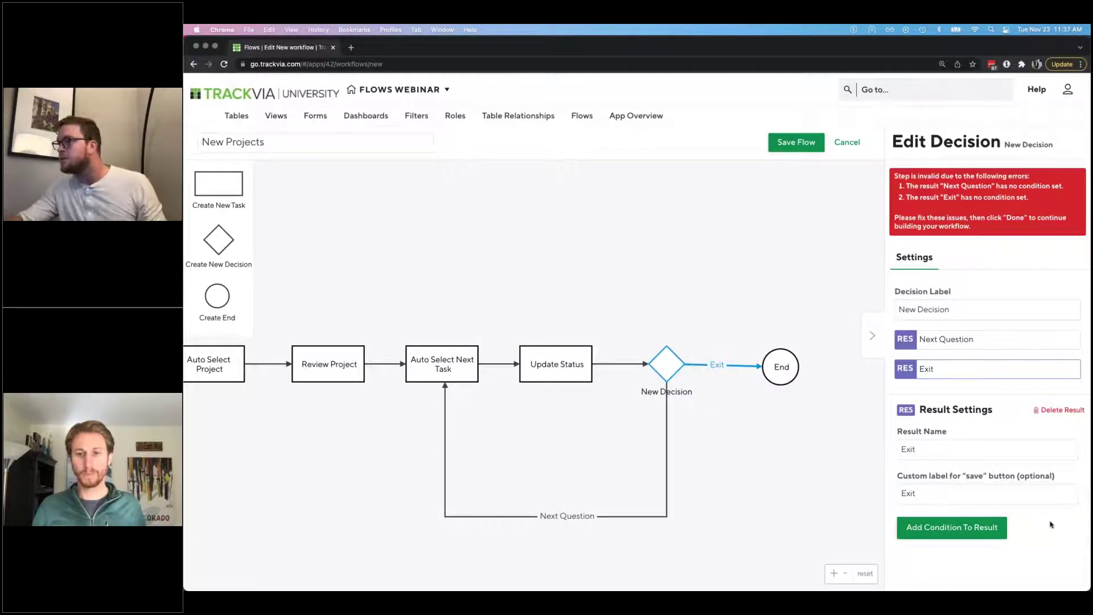
Step: Start a condition for the Next Question result on the Update Status task's Sum of Unanswered Questions field
{"action": "left_click", "coordinate": [965, 340]}
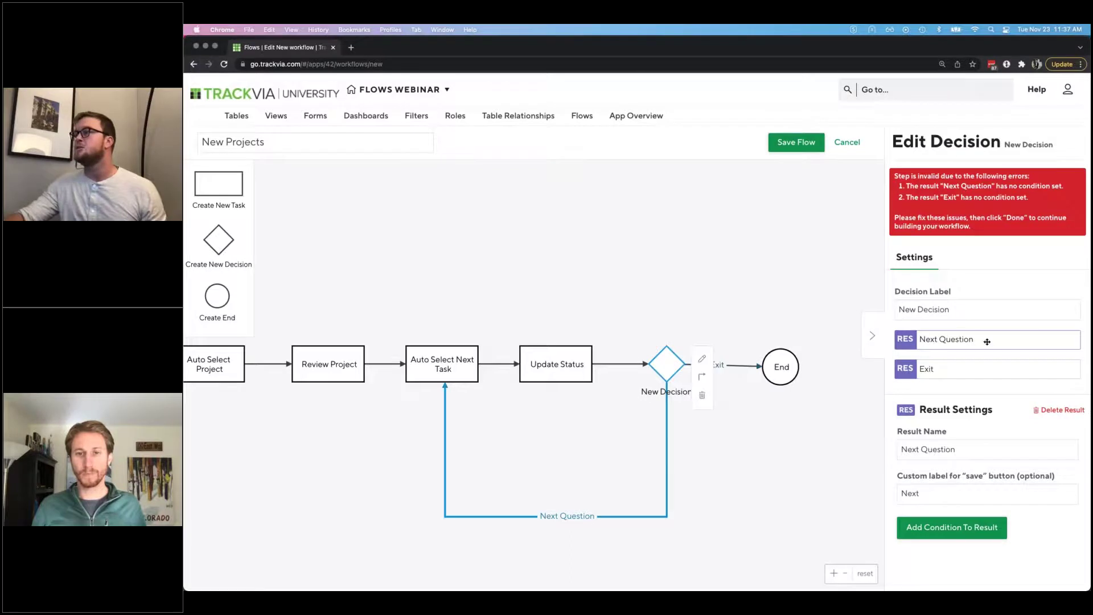
{"action": "left_click", "coordinate": [973, 529]}
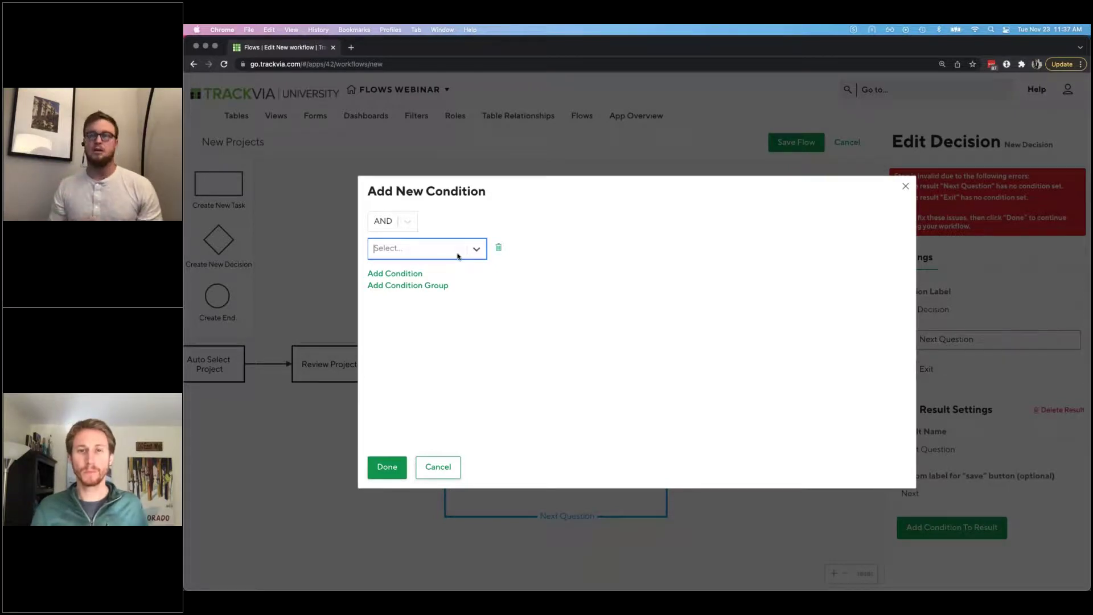
{"action": "left_click", "coordinate": [458, 257]}
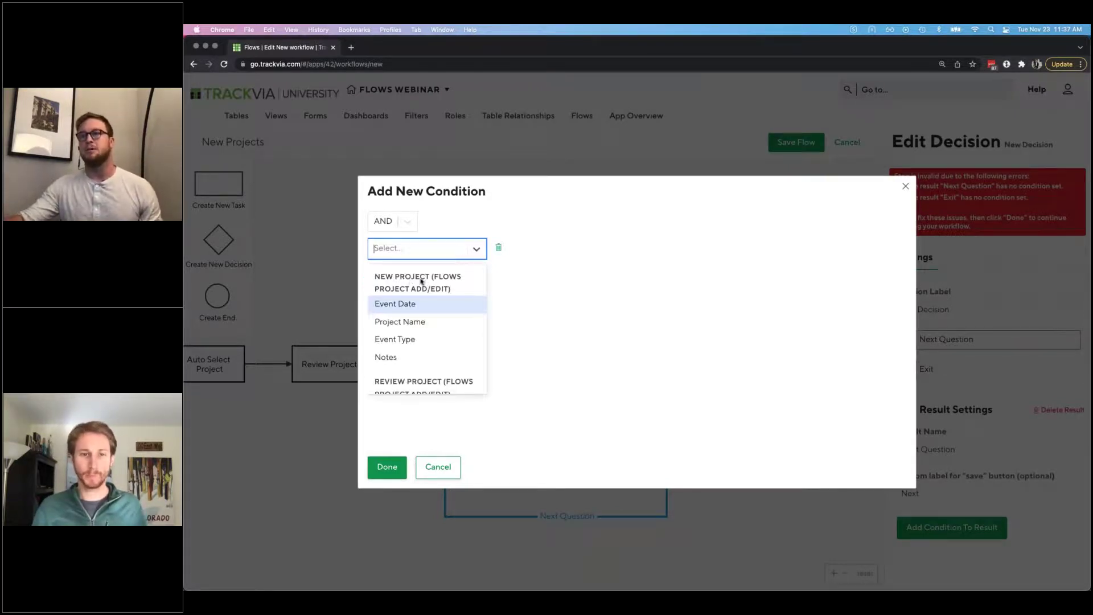
{"action": "scroll", "coordinate": [426, 291], "scroll_direction": "down", "scroll_amount": 2}
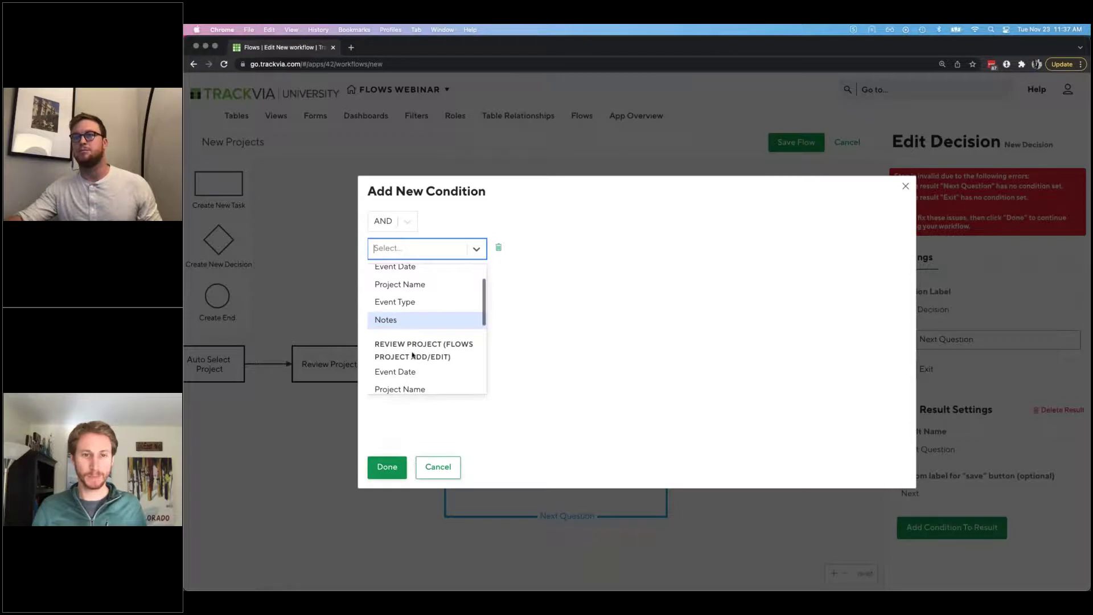
{"action": "scroll", "coordinate": [408, 353], "scroll_direction": "down", "scroll_amount": 1}
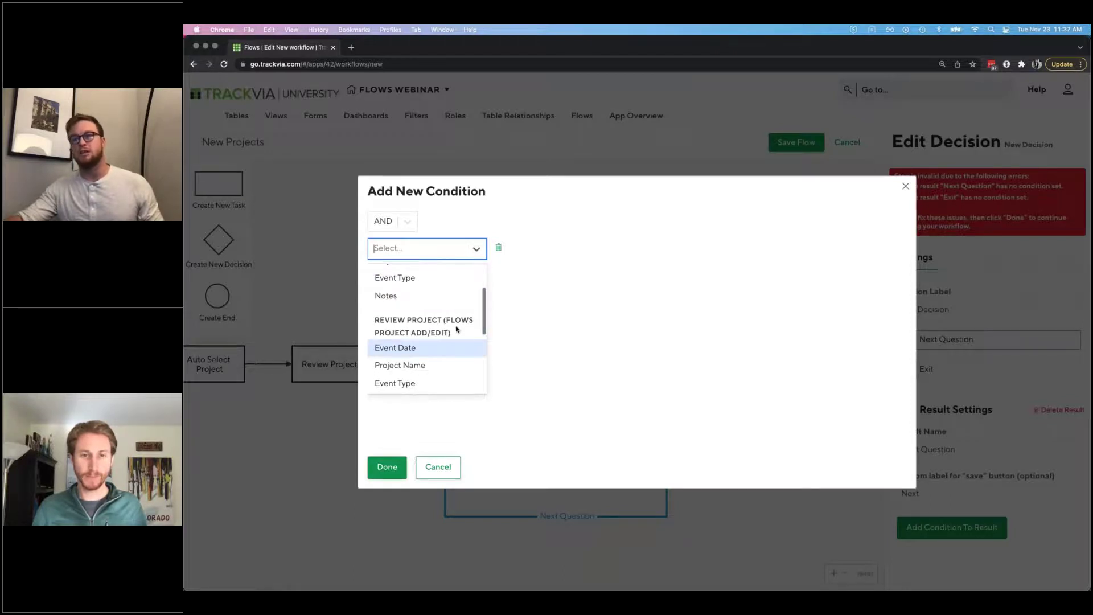
{"action": "scroll", "coordinate": [443, 321], "scroll_direction": "down", "scroll_amount": 2}
{"action": "scroll", "coordinate": [442, 317], "scroll_direction": "up", "scroll_amount": 1}
{"action": "scroll", "coordinate": [440, 321], "scroll_direction": "down", "scroll_amount": 2}
{"action": "scroll", "coordinate": [440, 321], "scroll_direction": "down", "scroll_amount": 2}
{"action": "scroll", "coordinate": [431, 308], "scroll_direction": "down", "scroll_amount": 1}
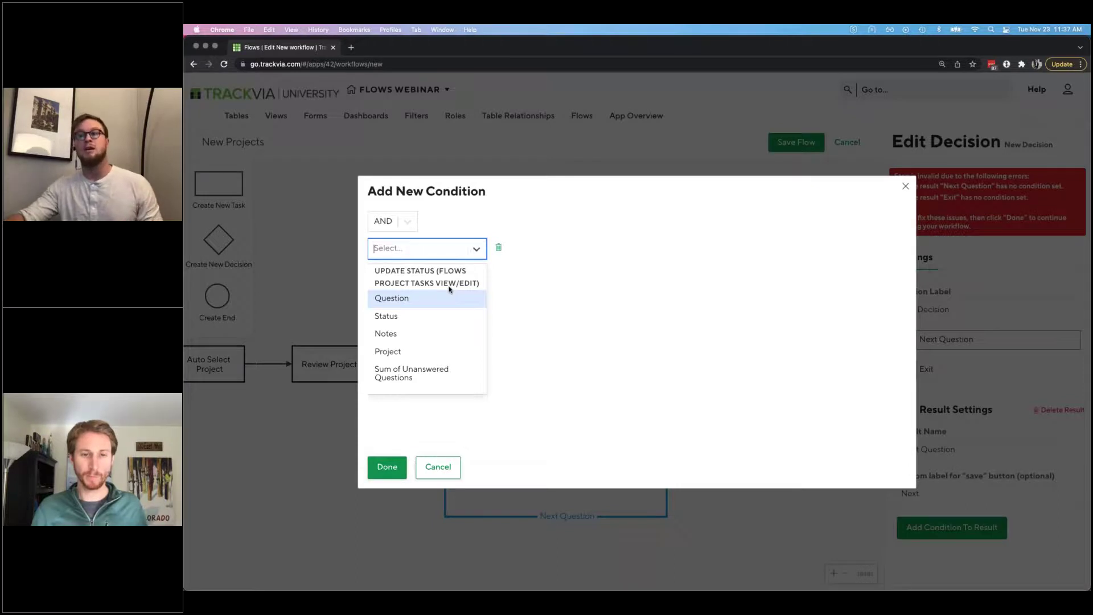
{"action": "left_click", "coordinate": [428, 376]}
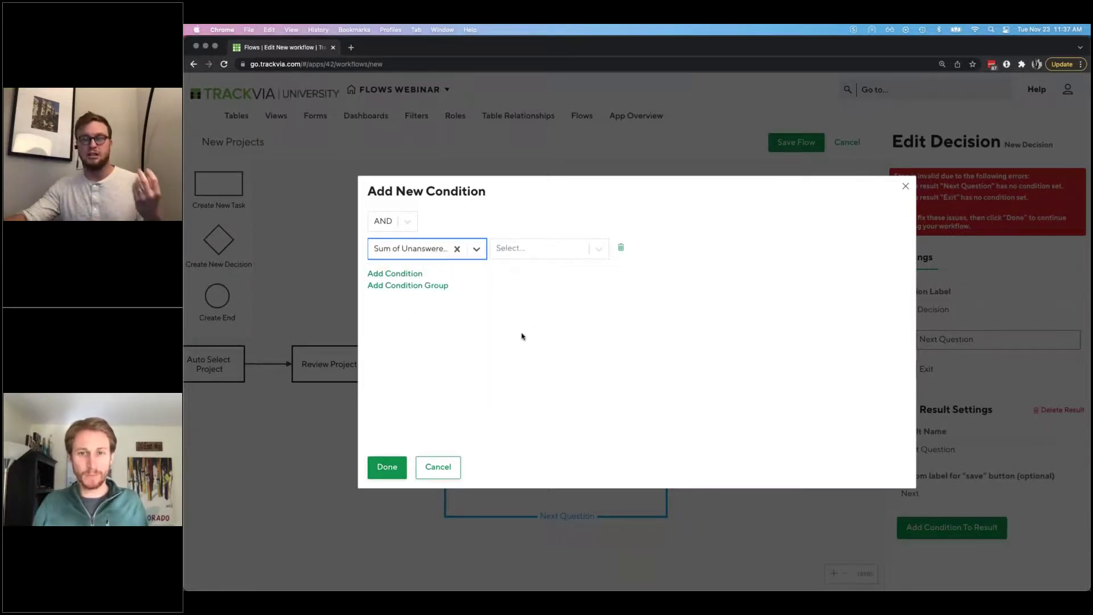
Step: Set the Next Question condition to Greater than or equal to 1 and confirm it
{"action": "left_click", "coordinate": [553, 253]}
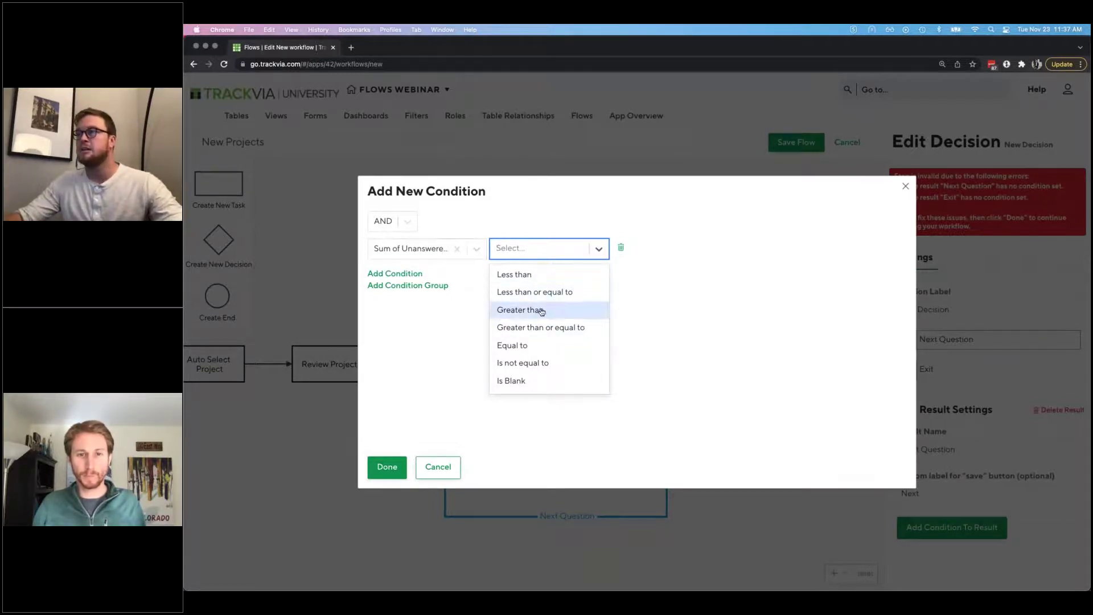
{"action": "left_click", "coordinate": [565, 328]}
{"action": "left_click", "coordinate": [672, 251]}
{"action": "type", "text": "12"}
{"action": "key", "text": "BackSpace"}
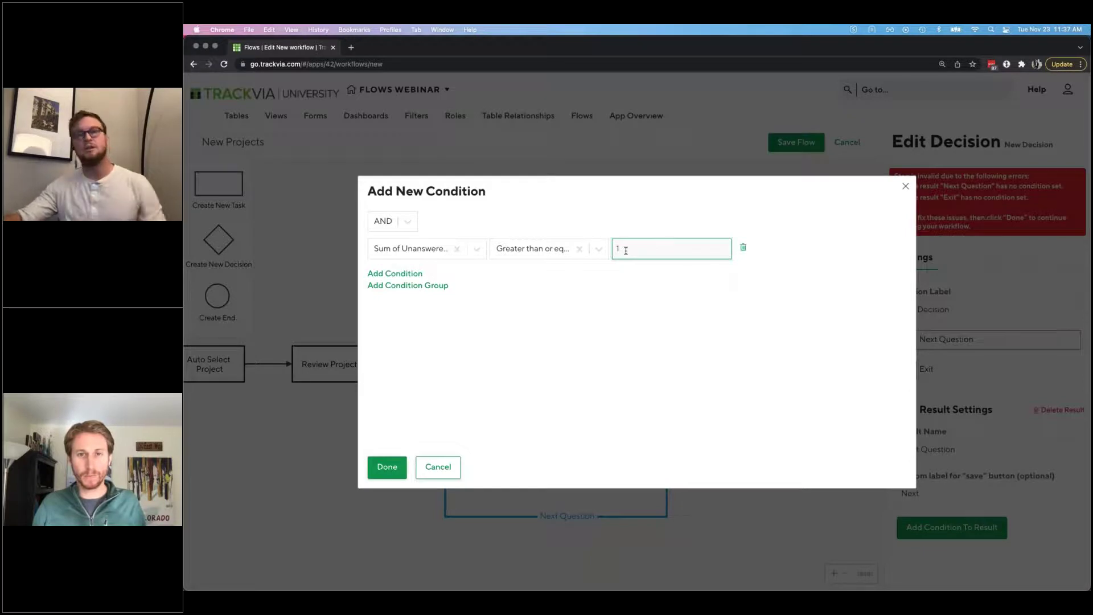
{"action": "left_click", "coordinate": [620, 357]}
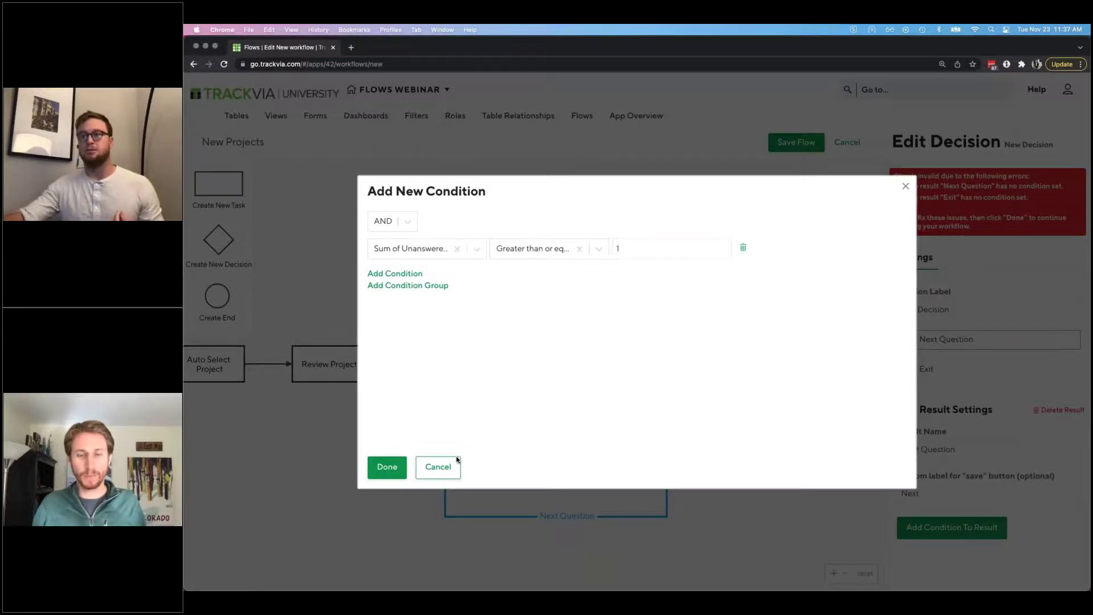
{"action": "left_click", "coordinate": [388, 467]}
Step: Start a condition for the Exit result on the Update Status task's Sum of Unanswered Questions field
{"action": "left_click", "coordinate": [982, 357]}
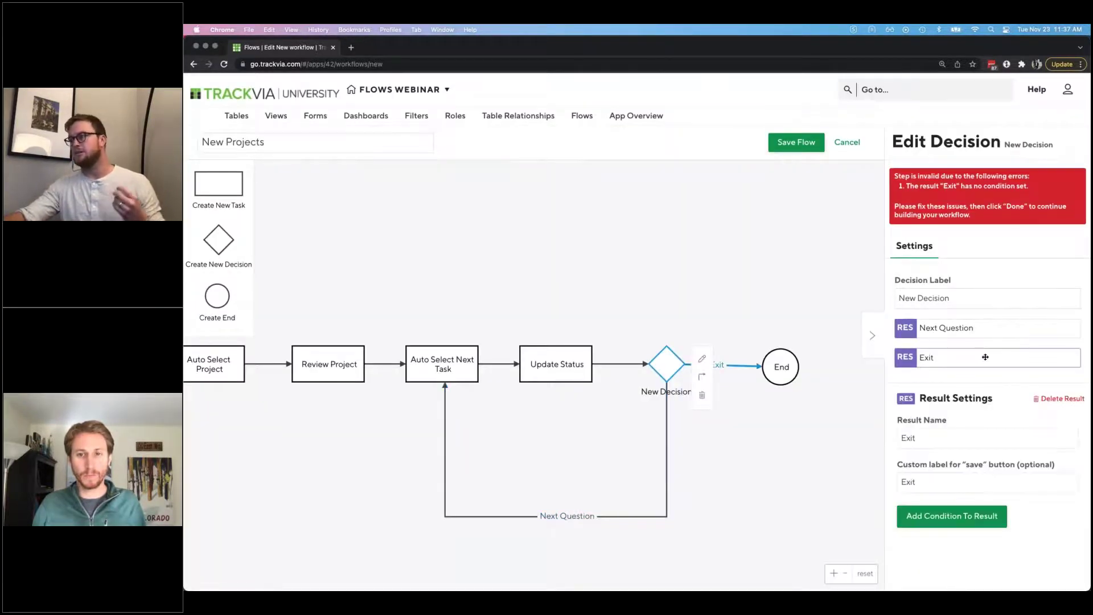
{"action": "left_click", "coordinate": [967, 519]}
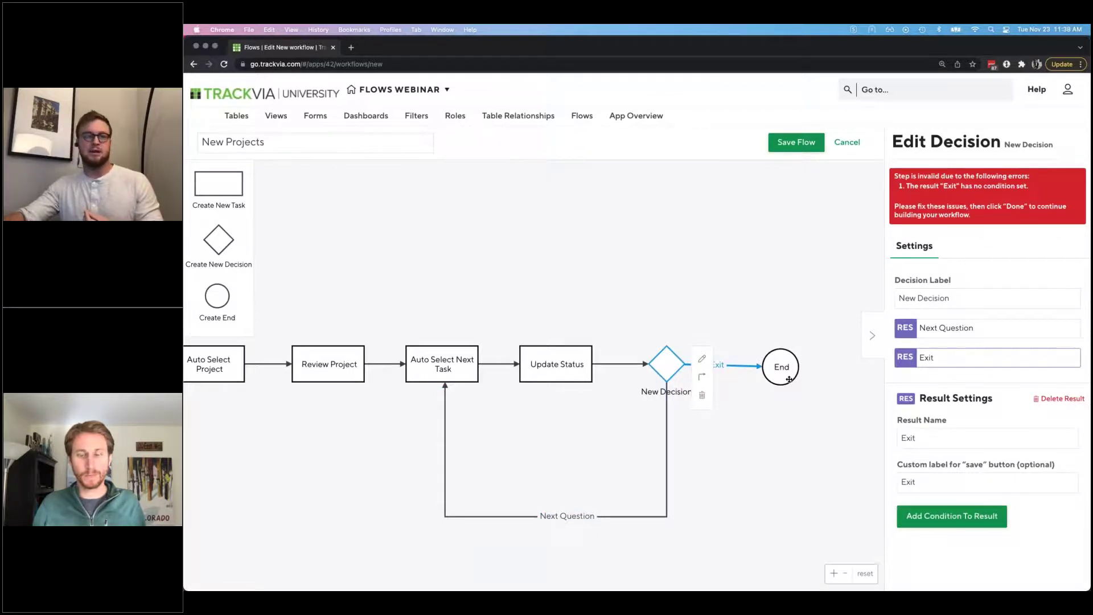
{"action": "scroll", "coordinate": [789, 379], "scroll_direction": "down", "scroll_amount": 3}
{"action": "scroll", "coordinate": [761, 393], "scroll_direction": "up", "scroll_amount": 5}
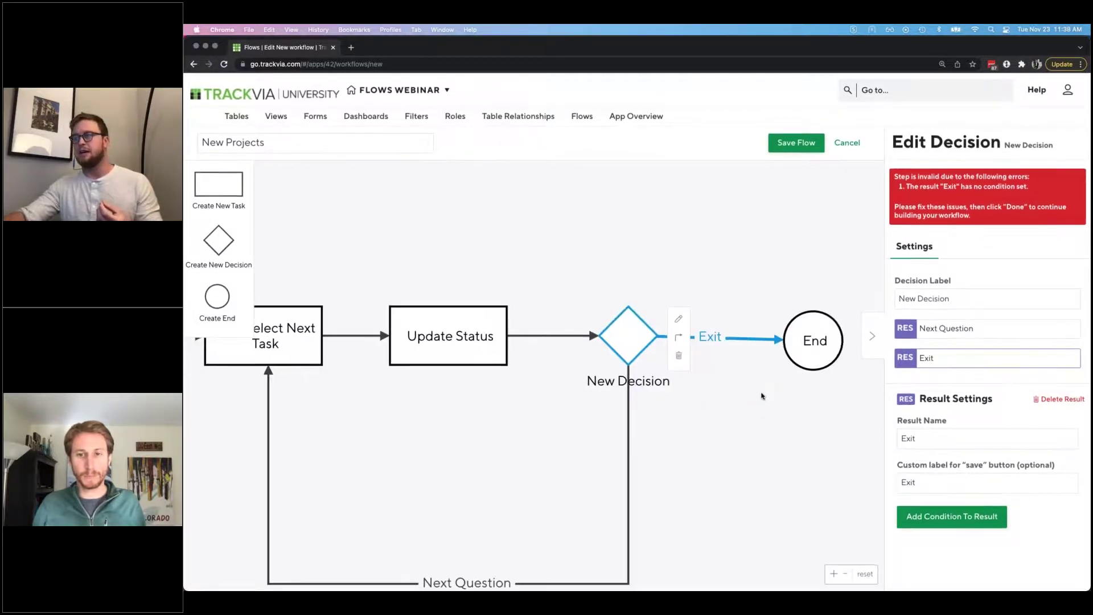
{"action": "scroll", "coordinate": [762, 396], "scroll_direction": "down", "scroll_amount": 3}
{"action": "scroll", "coordinate": [732, 395], "scroll_direction": "up", "scroll_amount": 3}
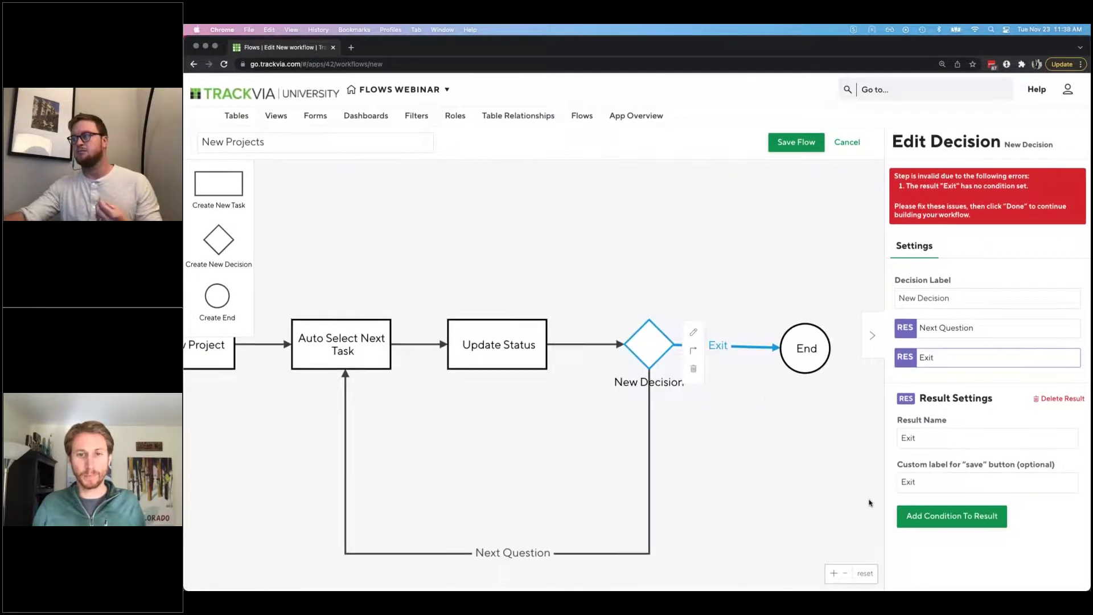
{"action": "left_click", "coordinate": [955, 519]}
{"action": "scroll", "coordinate": [431, 345], "scroll_direction": "down", "scroll_amount": 2}
{"action": "scroll", "coordinate": [431, 345], "scroll_direction": "down", "scroll_amount": 5}
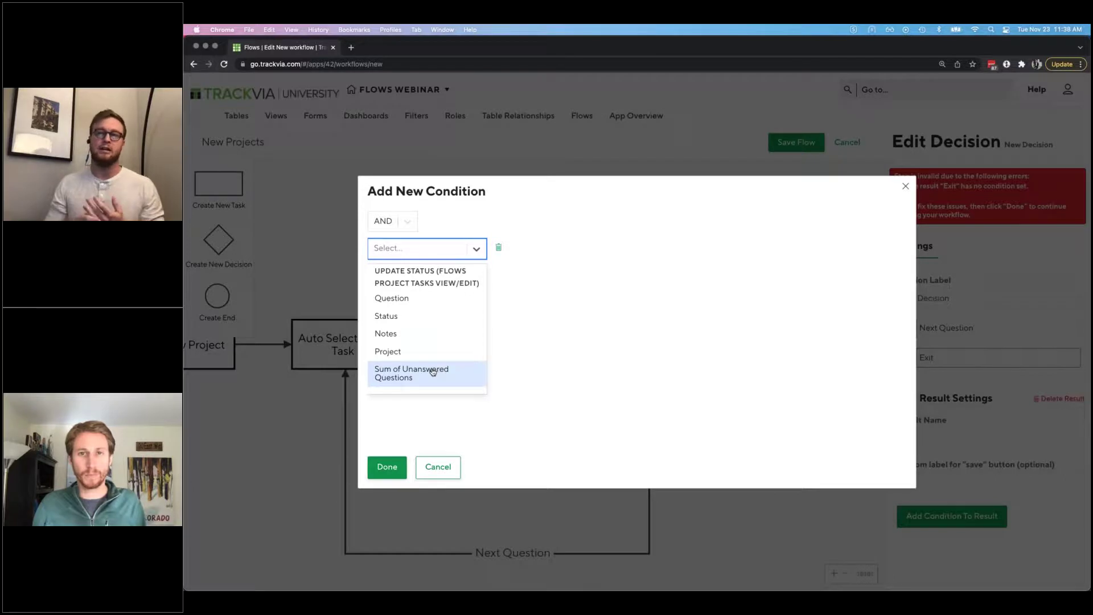
{"action": "left_click", "coordinate": [433, 371]}
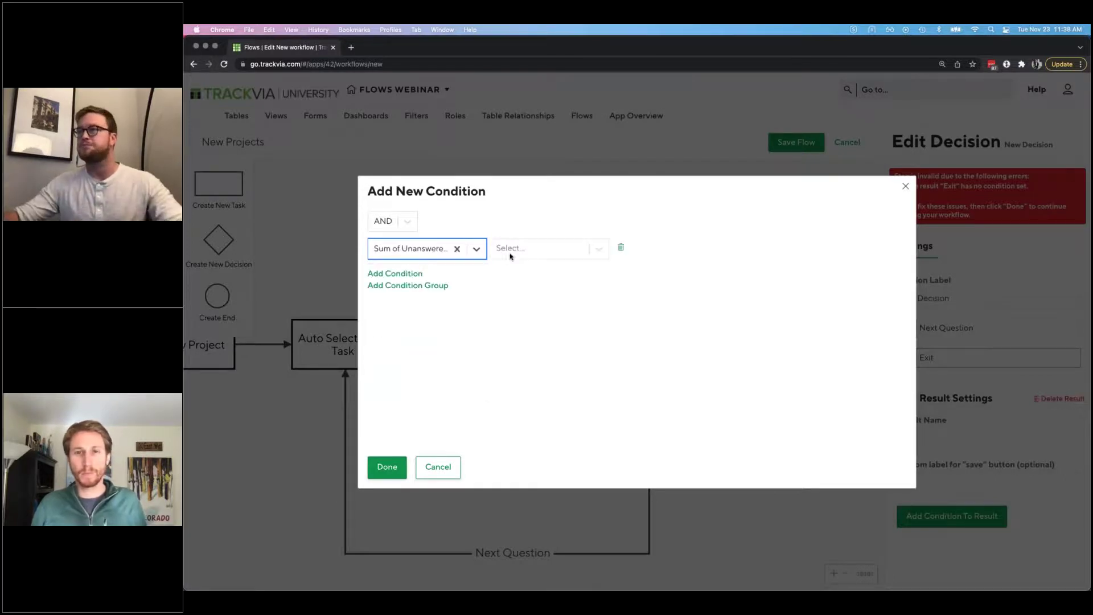
Step: Complete the Exit condition as Less than 1 and save the New Projects flow
{"action": "left_click", "coordinate": [545, 249]}
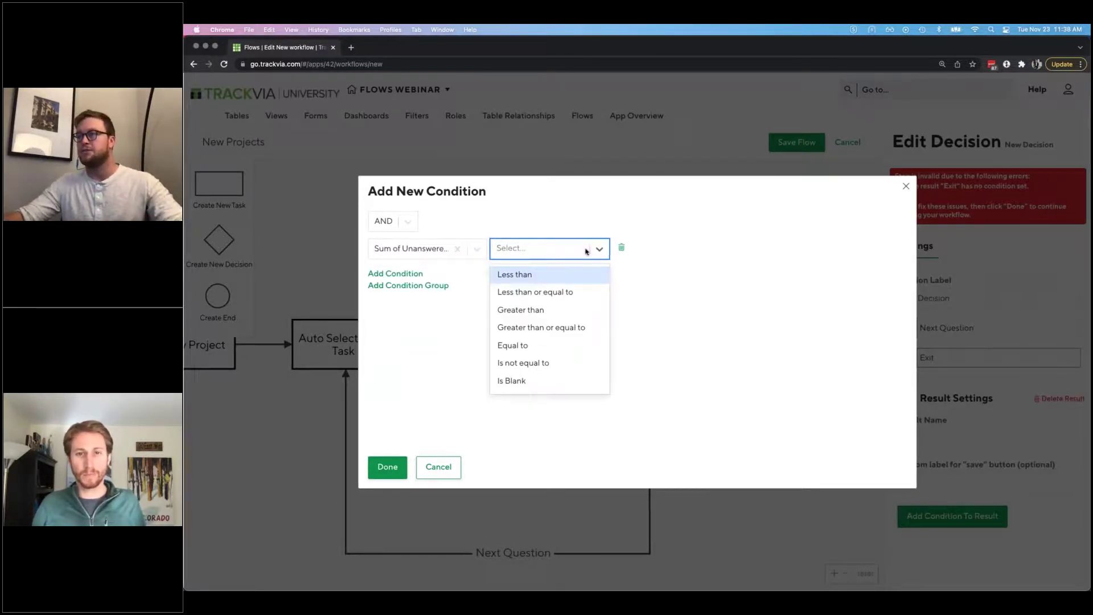
{"action": "left_click", "coordinate": [571, 275]}
{"action": "left_click", "coordinate": [669, 254]}
{"action": "type", "text": "1"}
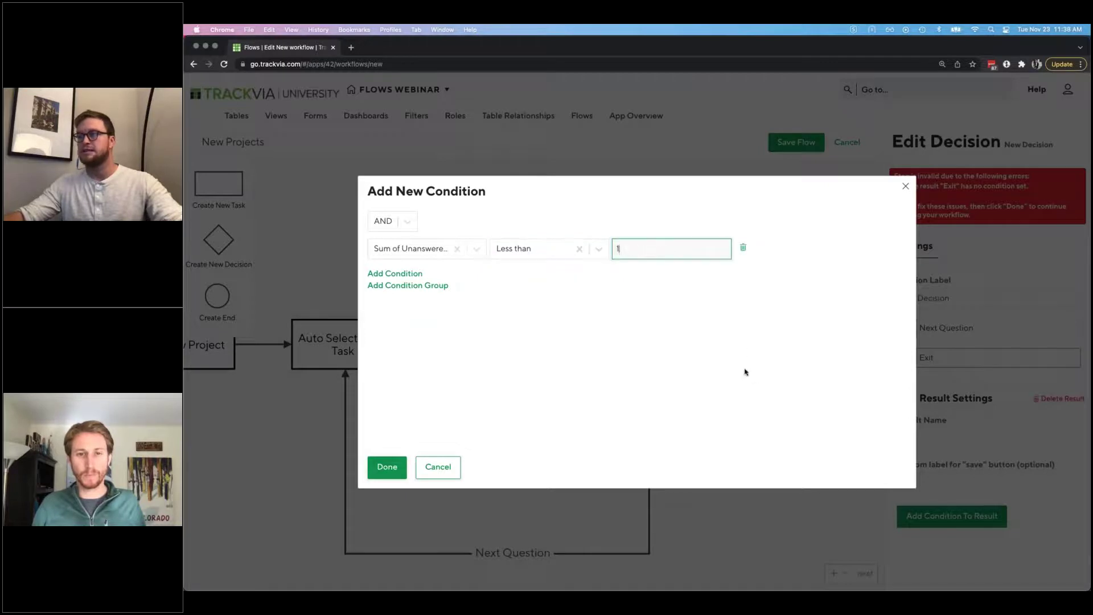
{"action": "left_click", "coordinate": [746, 371]}
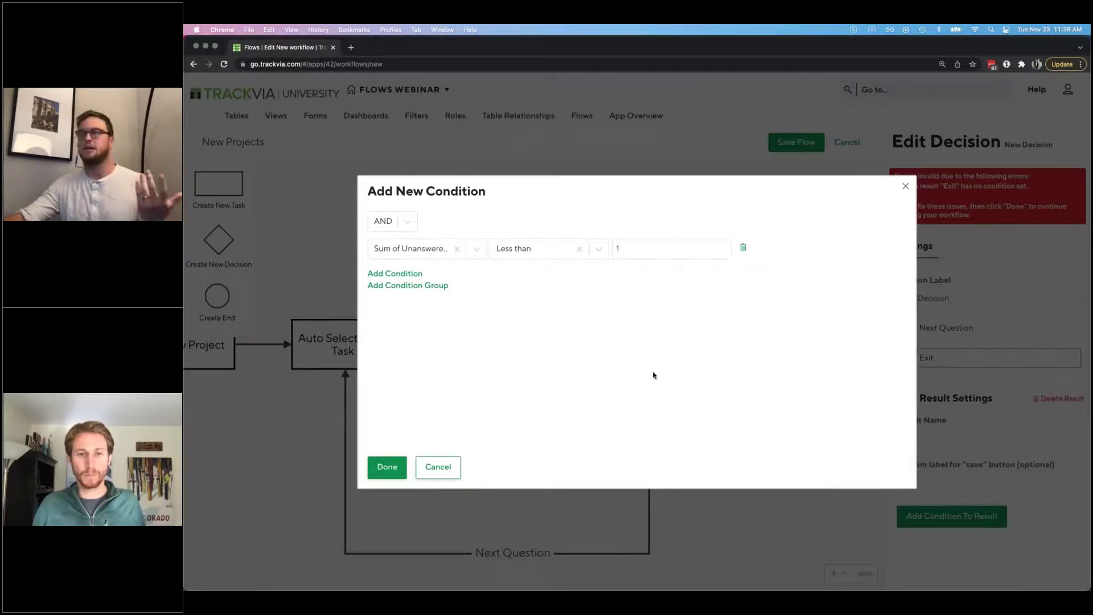
{"action": "left_click", "coordinate": [393, 473]}
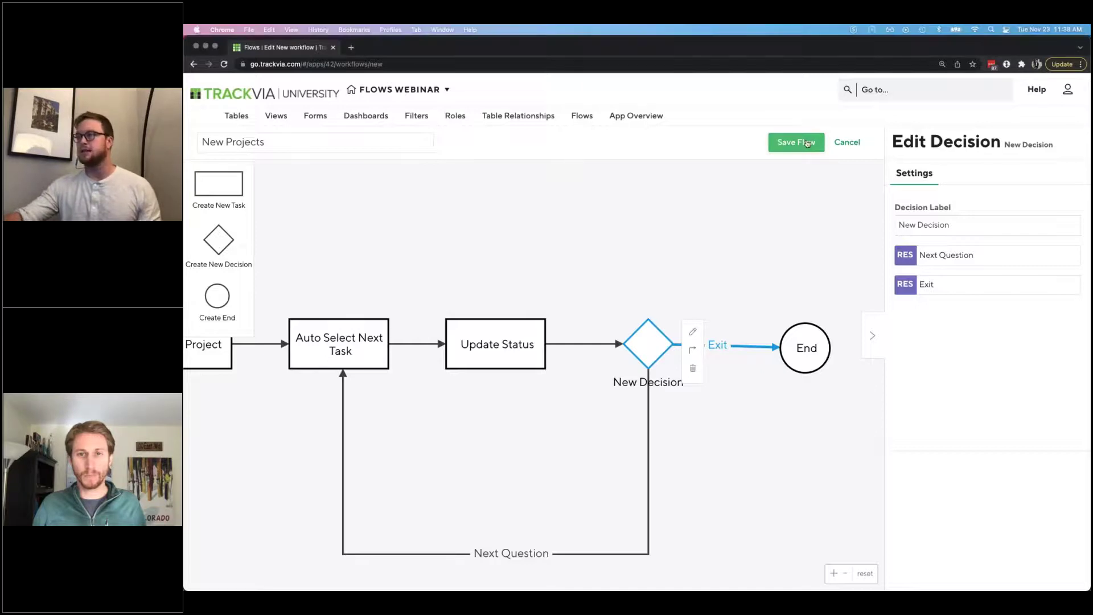
{"action": "scroll", "coordinate": [854, 343], "scroll_direction": "down", "scroll_amount": 5}
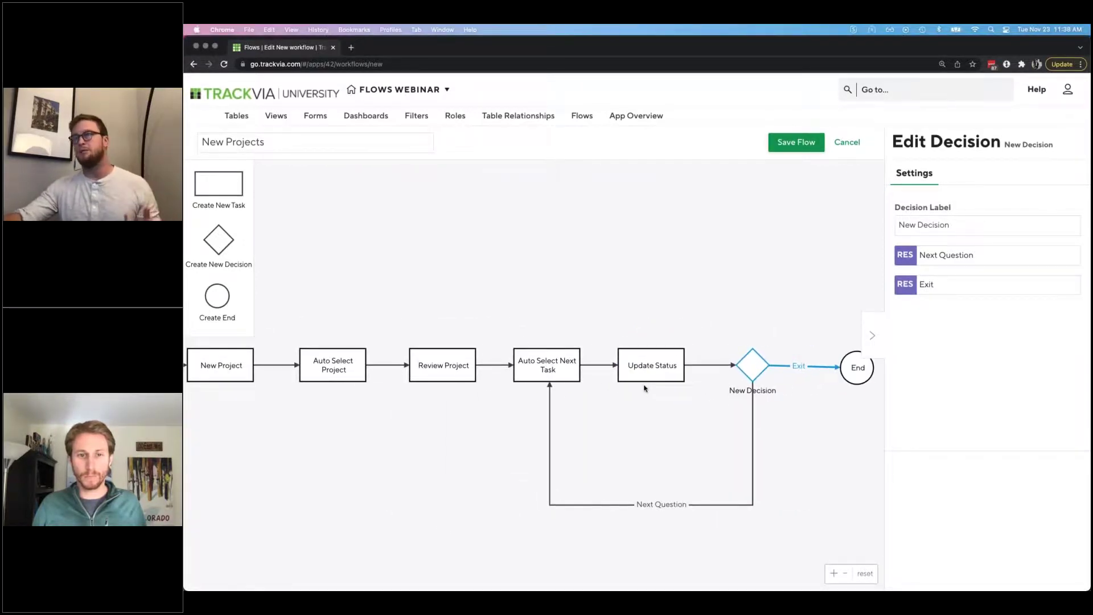
{"action": "left_click", "coordinate": [796, 143]}
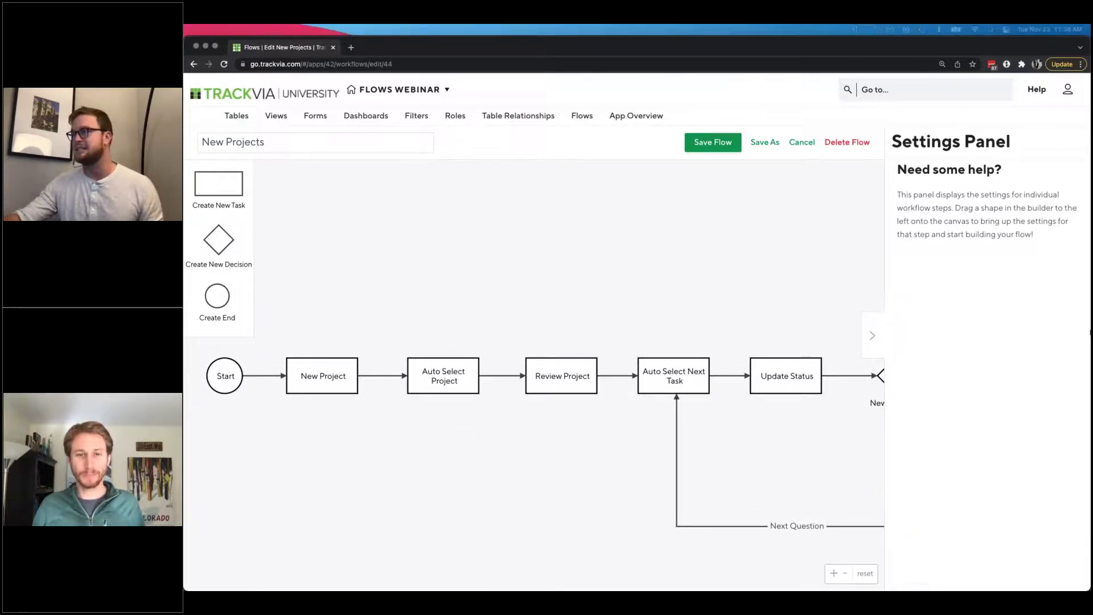
Step: Create a dashboard named Project HQ and place an enlarged New Projects flow tile on it
{"action": "left_click", "coordinate": [371, 117]}
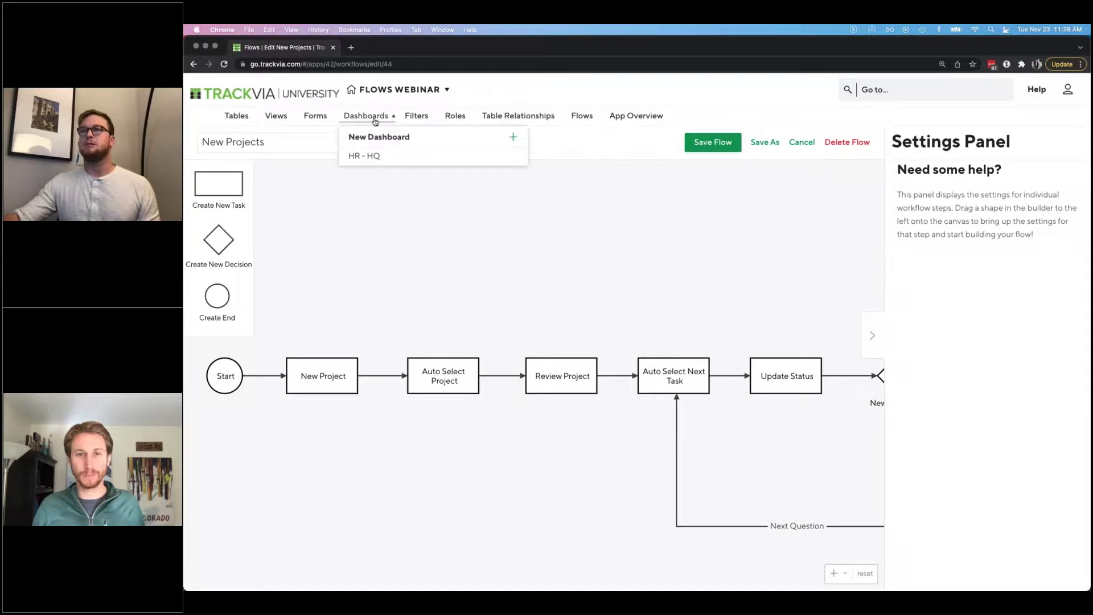
{"action": "left_click", "coordinate": [515, 139]}
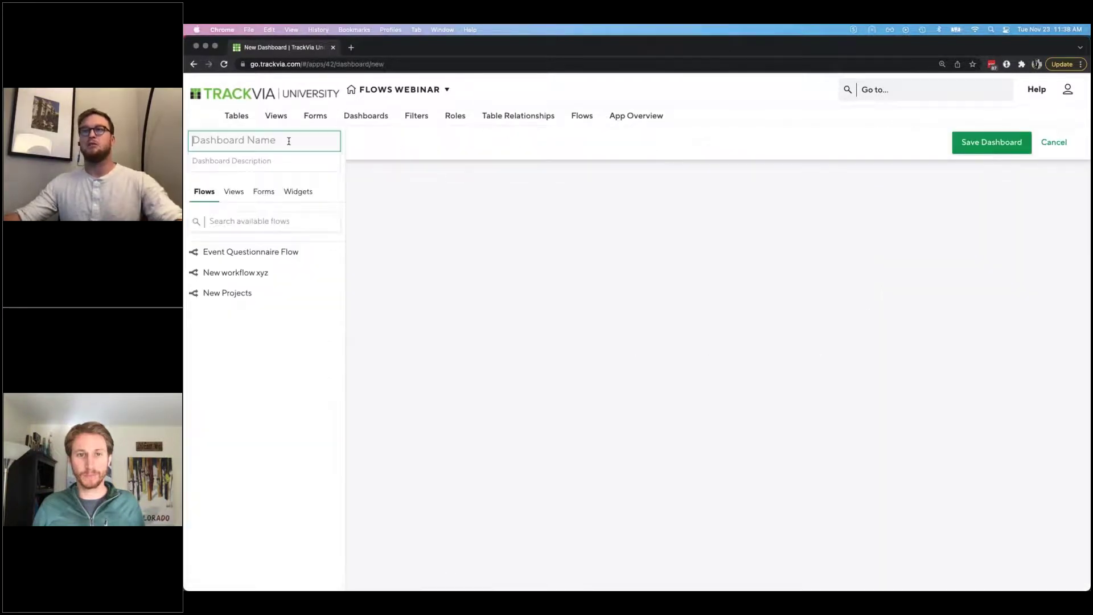
{"action": "type", "text": "Proje"}
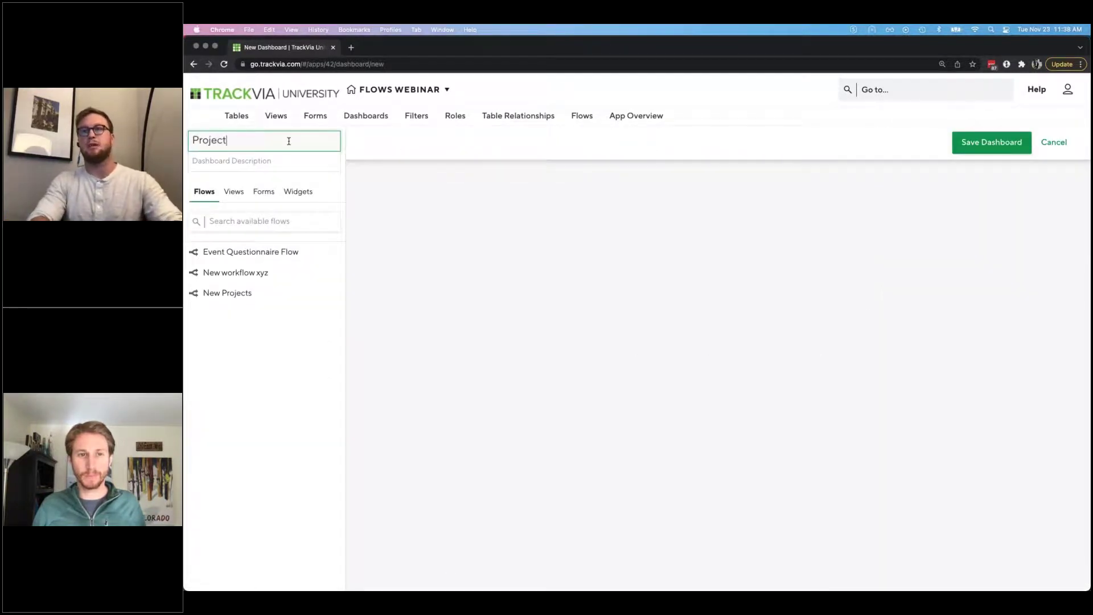
{"action": "type", "text": "ct HQ"}
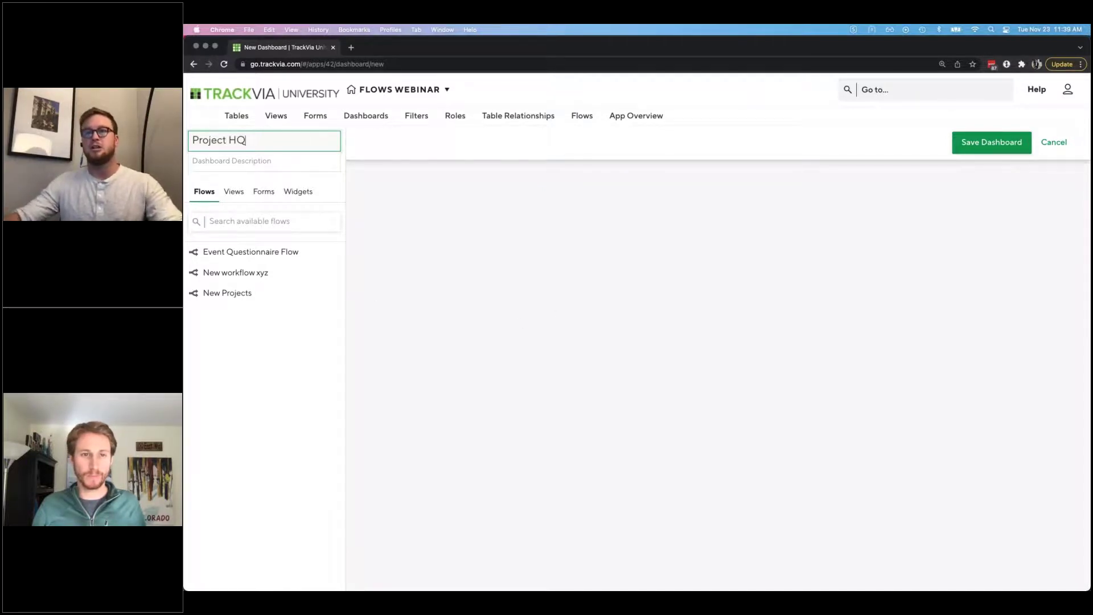
{"action": "left_click", "coordinate": [340, 295]}
{"action": "left_click_drag", "start_coordinate": [524, 237], "coordinate": [555, 276]}
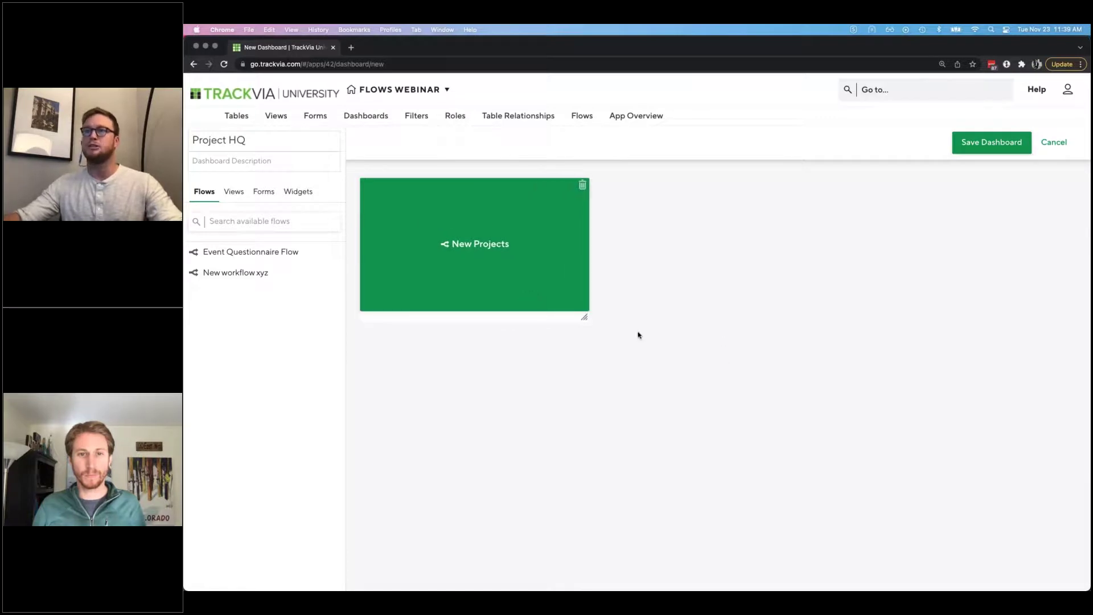
Step: Add the All Projects view beside the New Projects tile, narrow it to fit there, and save the dashboard
{"action": "left_click", "coordinate": [229, 196]}
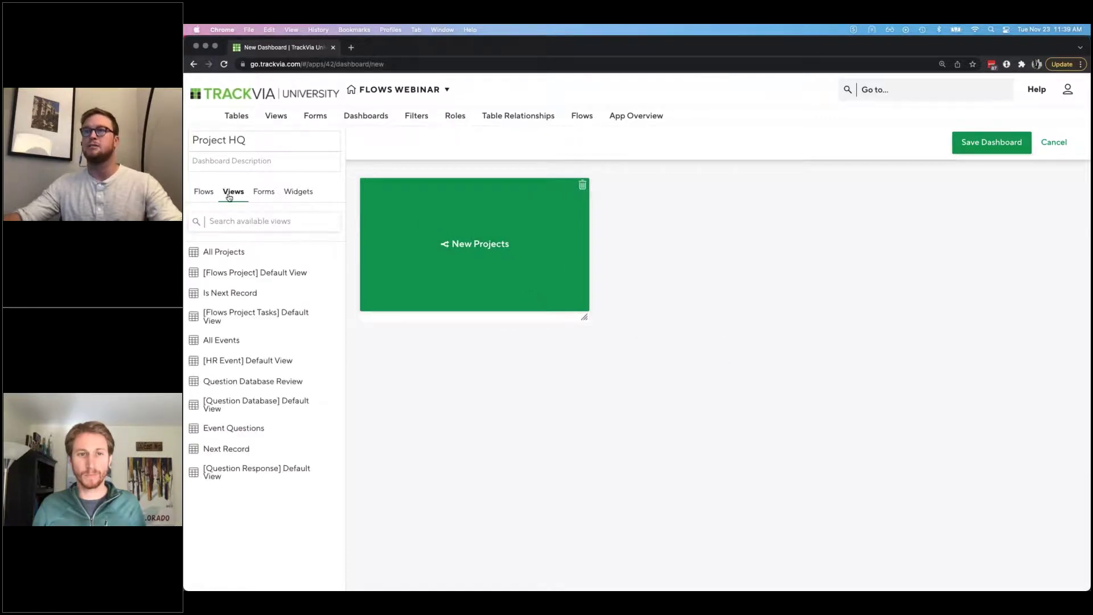
{"action": "left_click", "coordinate": [330, 252]}
{"action": "left_click_drag", "start_coordinate": [1070, 553], "coordinate": [888, 553]}
{"action": "left_click_drag", "start_coordinate": [628, 363], "coordinate": [860, 509]}
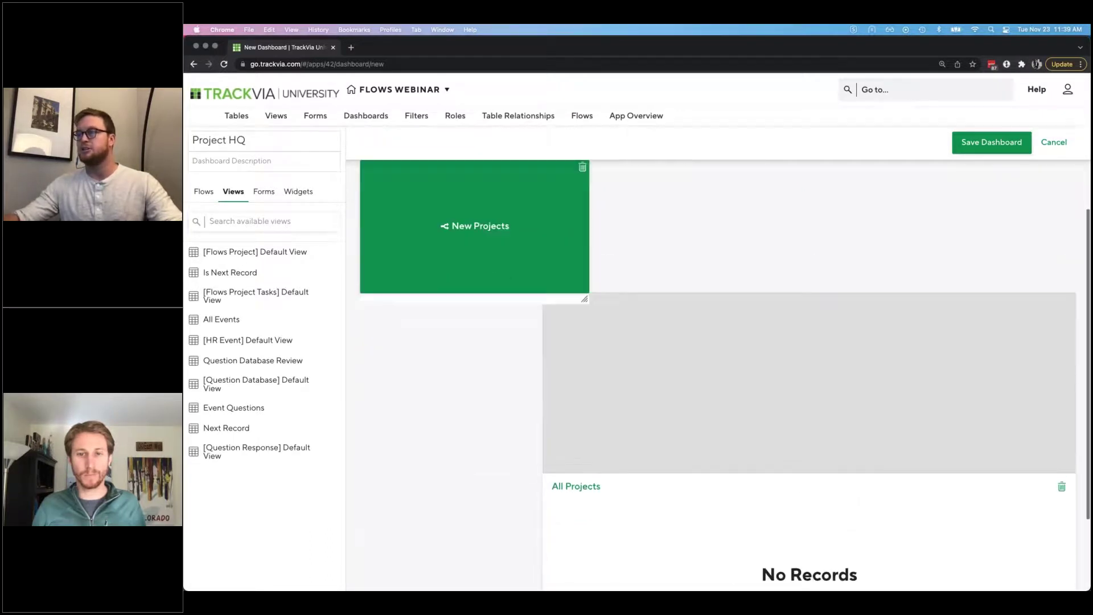
{"action": "left_click_drag", "start_coordinate": [1072, 571], "coordinate": [1011, 571]}
{"action": "left_click_drag", "start_coordinate": [727, 425], "coordinate": [780, 253]}
{"action": "left_click_drag", "start_coordinate": [361, 346], "coordinate": [361, 266]}
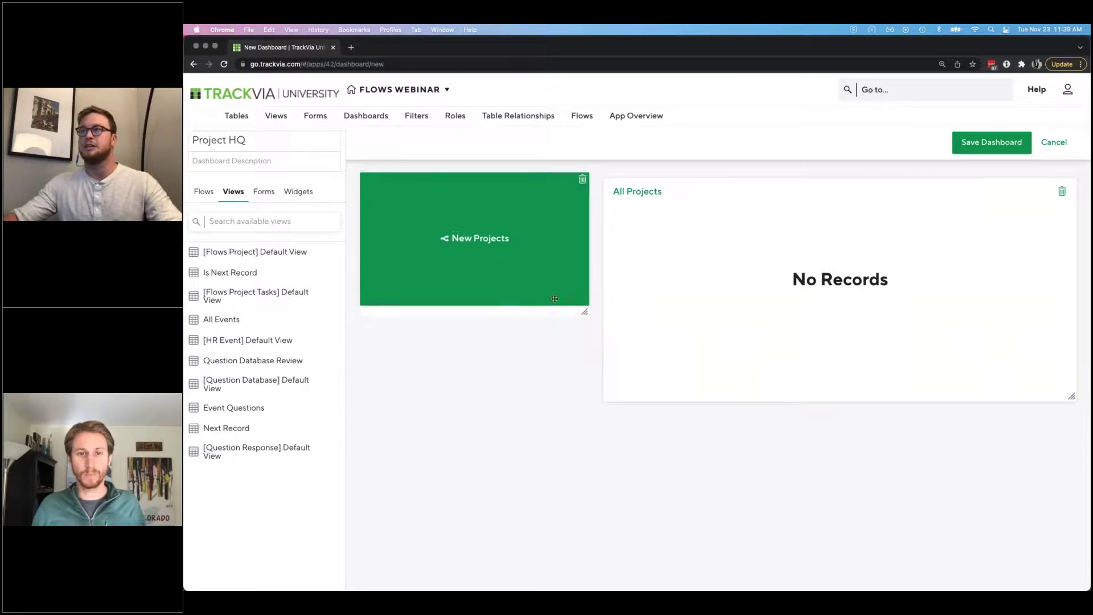
{"action": "left_click", "coordinate": [978, 142]}
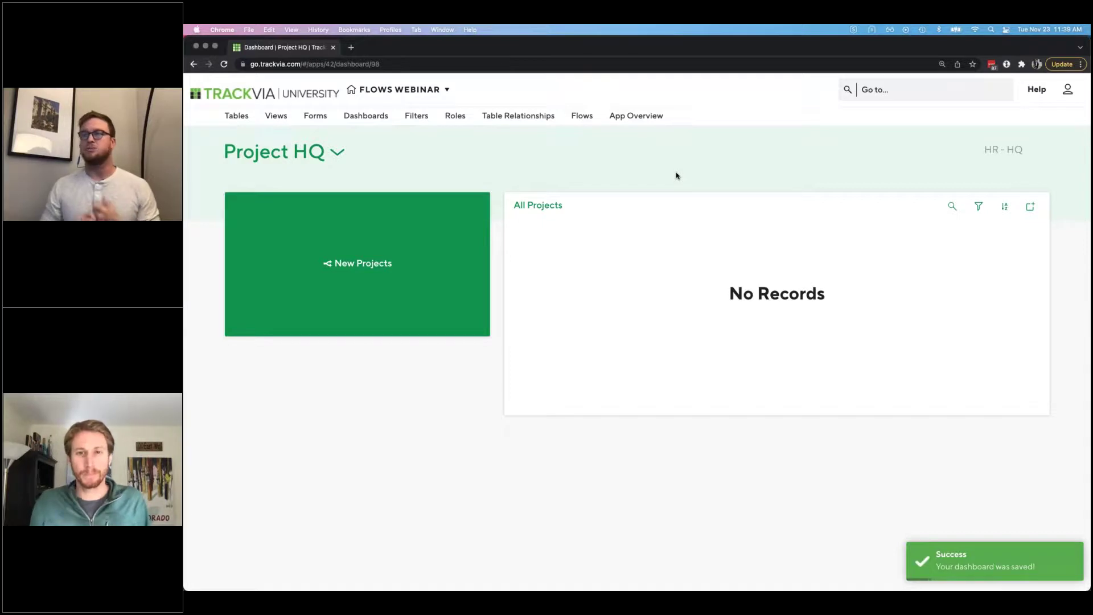
Step: Review the Project questions Create SOW and Complete Contract Sign-Off in the Question Database table
{"action": "left_click", "coordinate": [237, 118]}
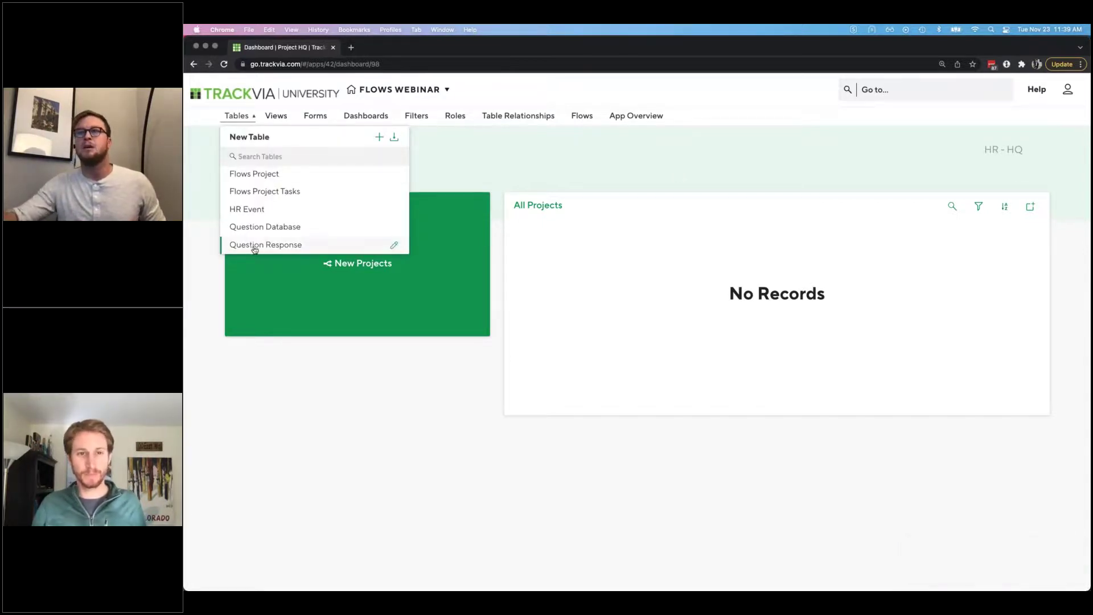
{"action": "left_click", "coordinate": [254, 228]}
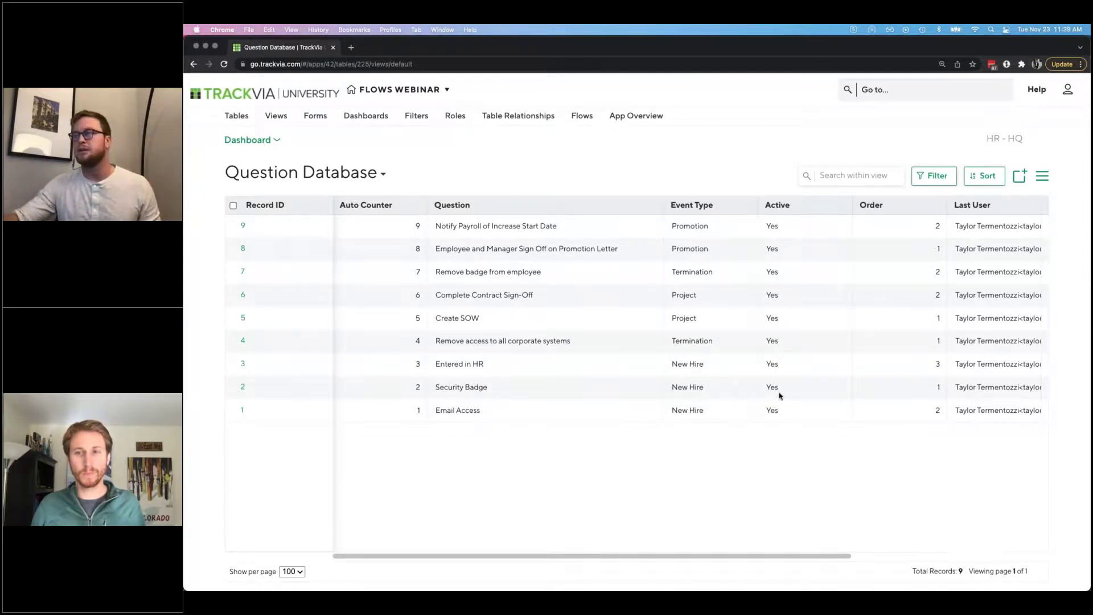
{"action": "scroll", "coordinate": [569, 308], "scroll_direction": "right", "scroll_amount": 1}
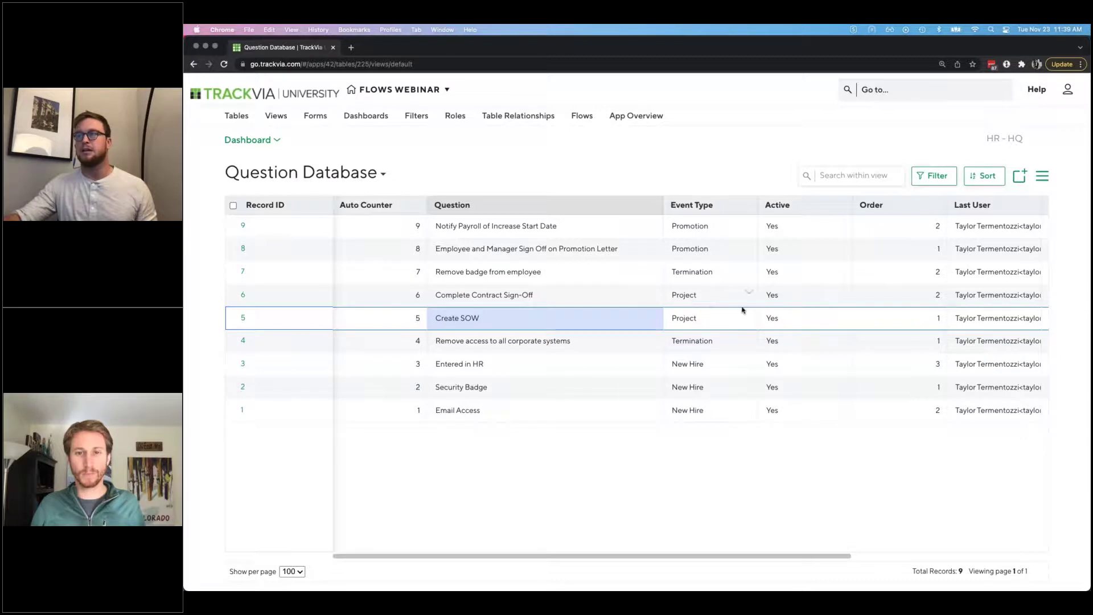
{"action": "scroll", "coordinate": [732, 314], "scroll_direction": "right", "scroll_amount": 1}
{"action": "scroll", "coordinate": [473, 318], "scroll_direction": "right", "scroll_amount": 1}
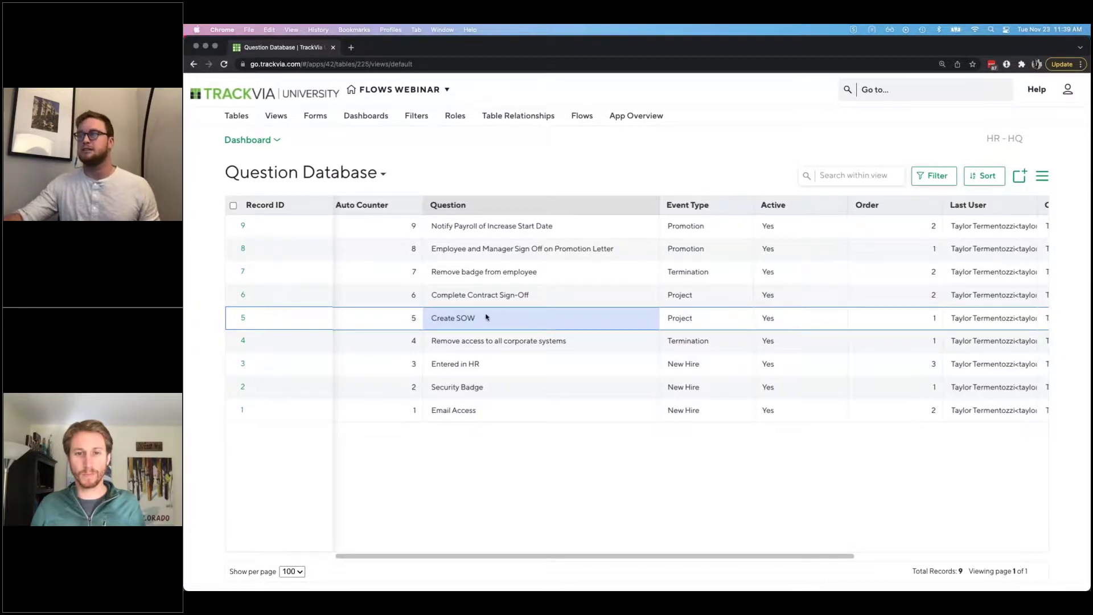
{"action": "left_click", "coordinate": [519, 296]}
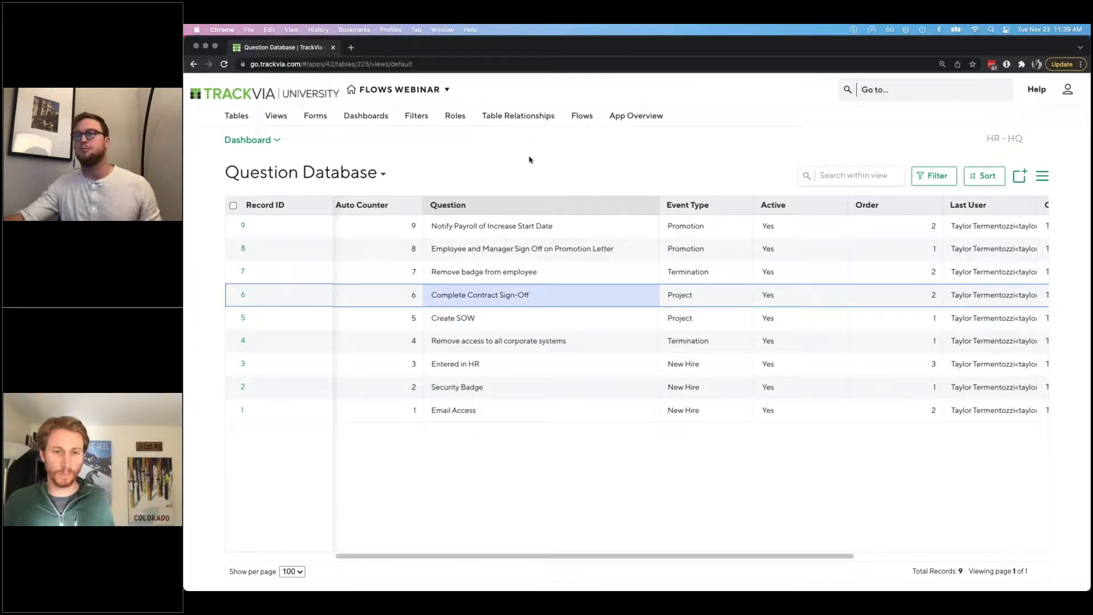
Step: Run the New Projects flow from the Project HQ dashboard and submit a project named Flows Demo Loops with event date 11/29/2021
{"action": "left_click", "coordinate": [373, 117]}
{"action": "left_click", "coordinate": [367, 176]}
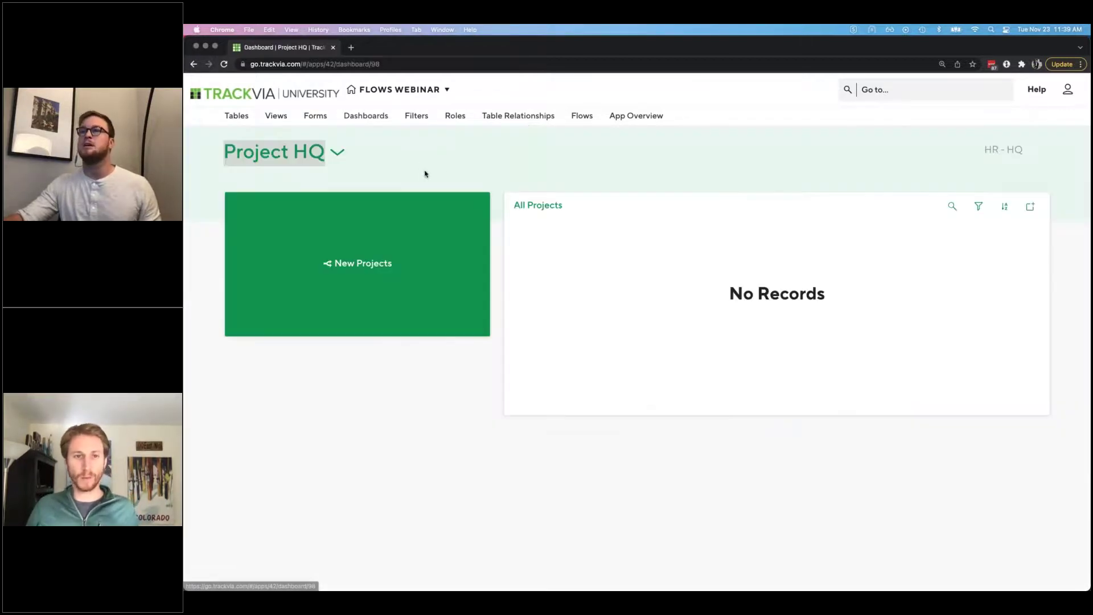
{"action": "left_click", "coordinate": [378, 266]}
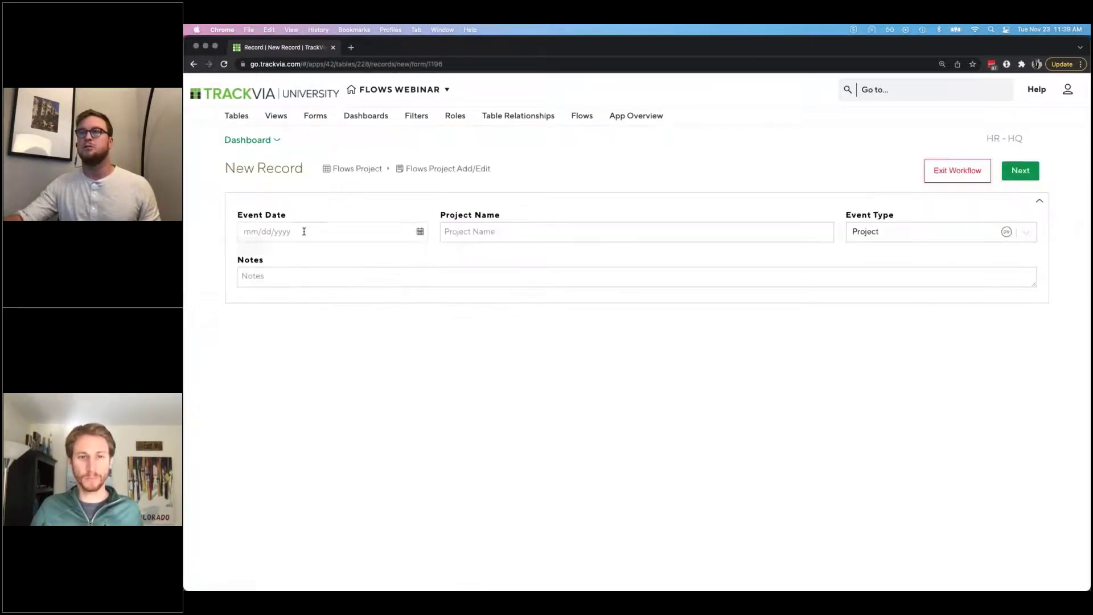
{"action": "left_click", "coordinate": [304, 231]}
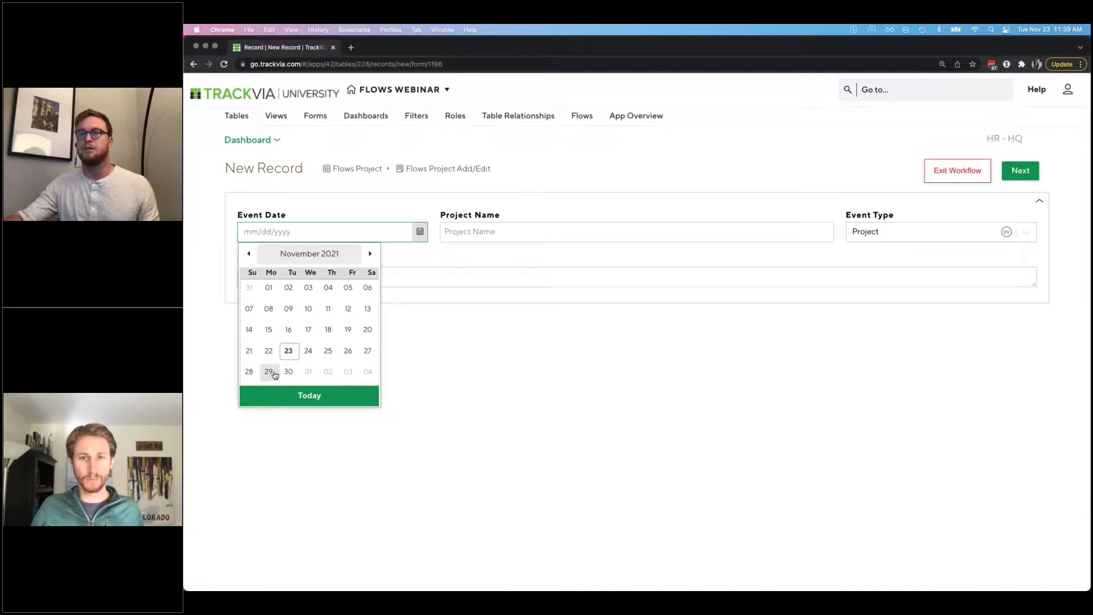
{"action": "left_click", "coordinate": [274, 374]}
{"action": "left_click", "coordinate": [512, 232]}
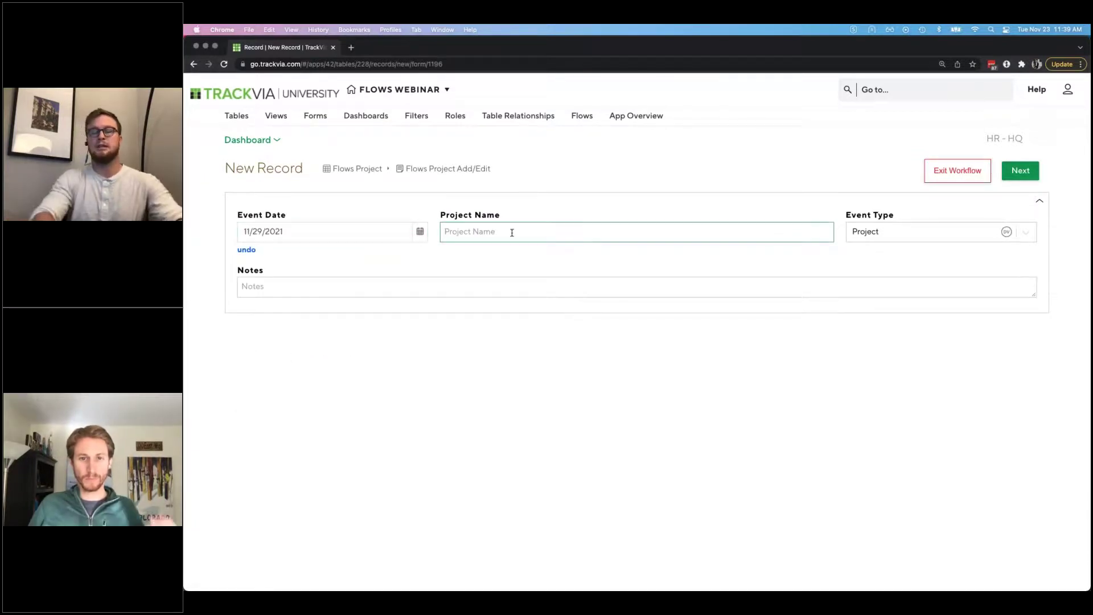
{"action": "type", "text": "Flows Demo Loop"}
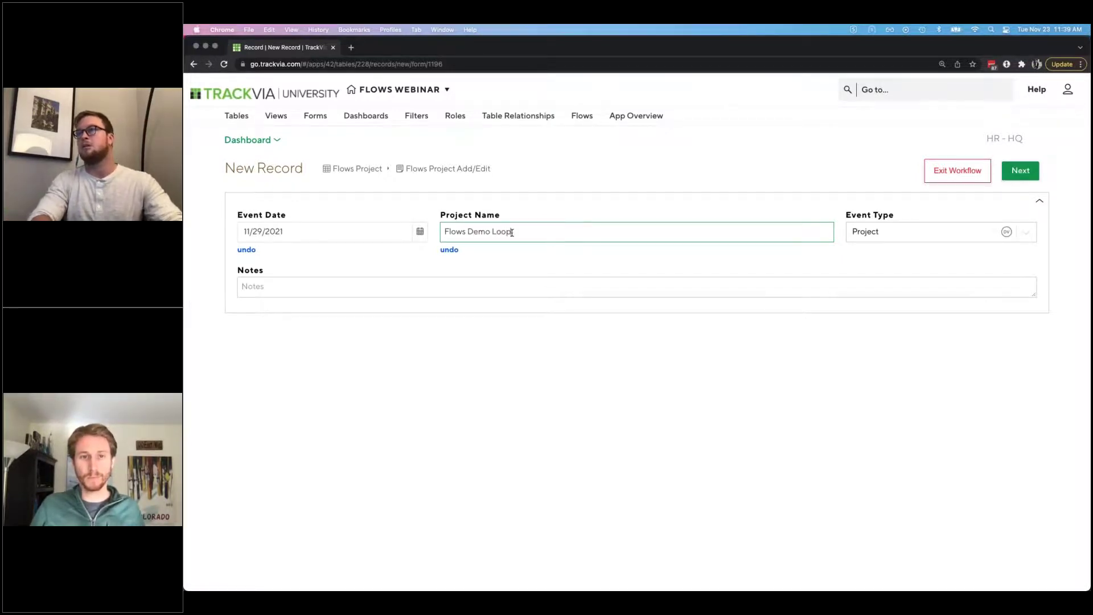
{"action": "type", "text": "s"}
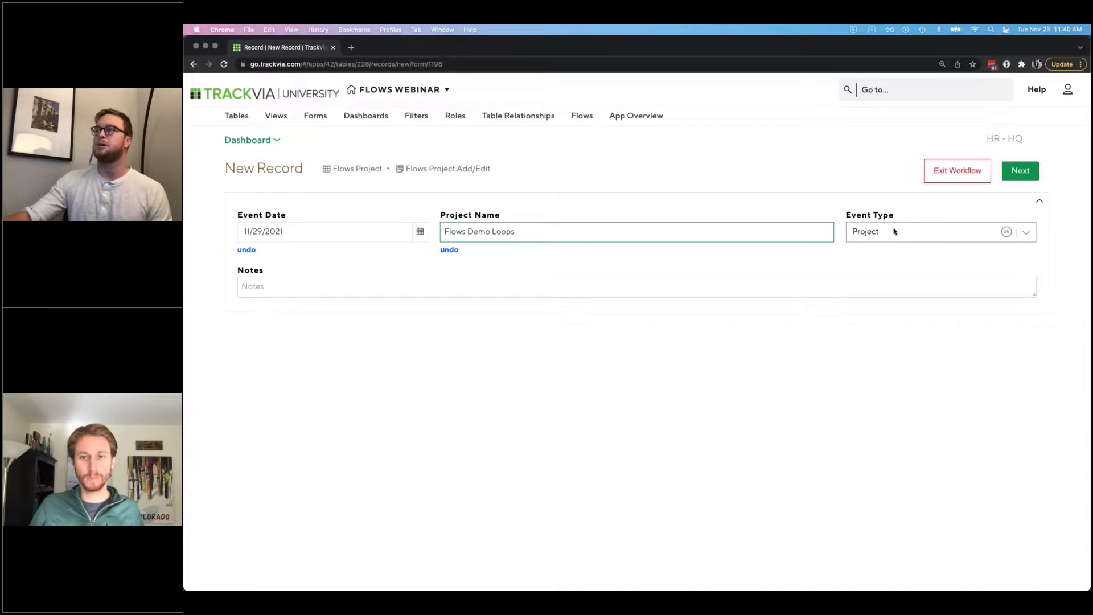
{"action": "left_click", "coordinate": [972, 328]}
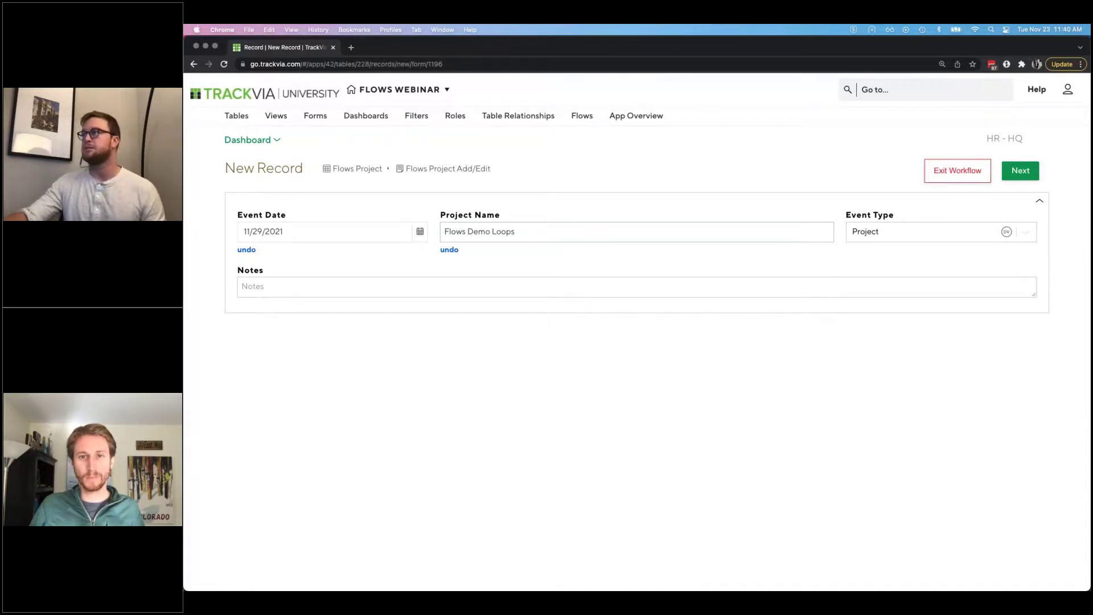
{"action": "left_click", "coordinate": [1029, 175]}
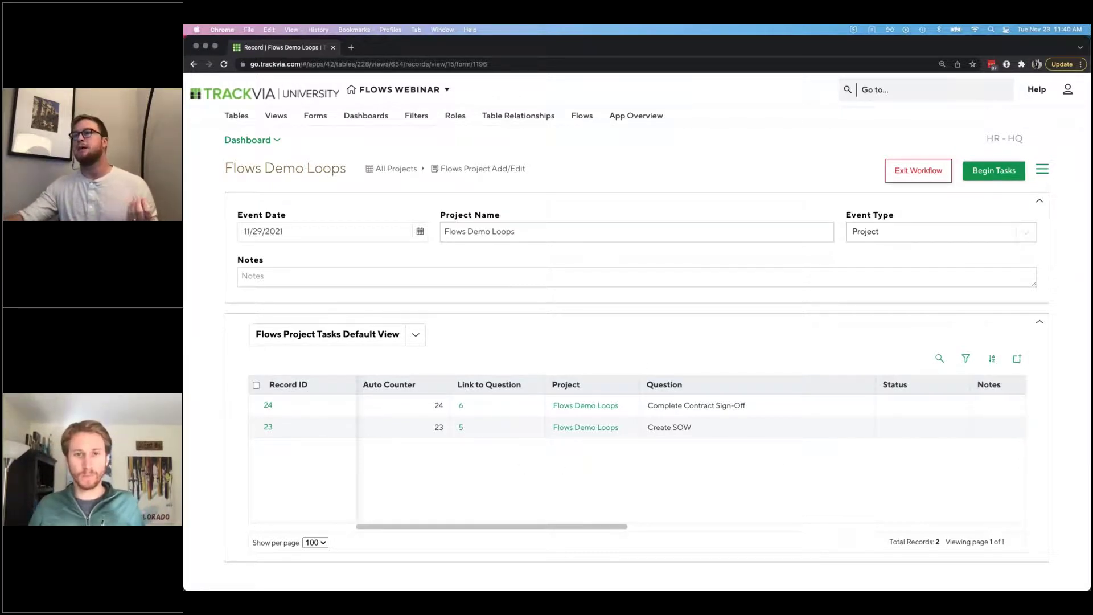
Step: Look over the project's tasks, begin them, and submit the Create SOW task with status Complete
{"action": "scroll", "coordinate": [638, 449], "scroll_direction": "right", "scroll_amount": 5}
{"action": "scroll", "coordinate": [638, 450], "scroll_direction": "left", "scroll_amount": 5}
{"action": "scroll", "coordinate": [638, 450], "scroll_direction": "right", "scroll_amount": 8}
{"action": "scroll", "coordinate": [638, 450], "scroll_direction": "right", "scroll_amount": 3}
{"action": "scroll", "coordinate": [834, 435], "scroll_direction": "left", "scroll_amount": 10}
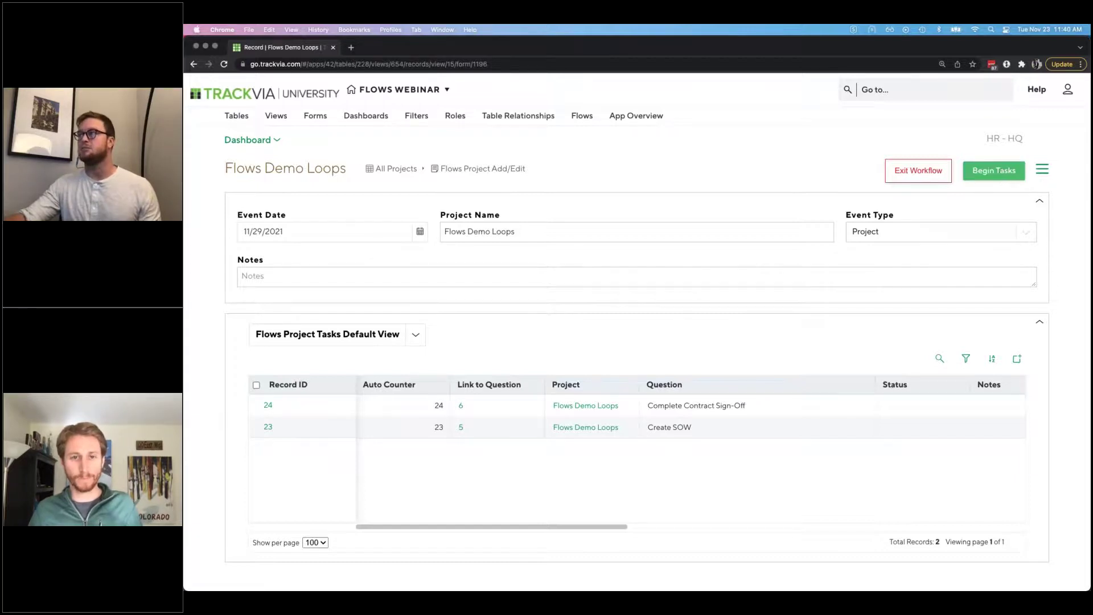
{"action": "left_click", "coordinate": [995, 170]}
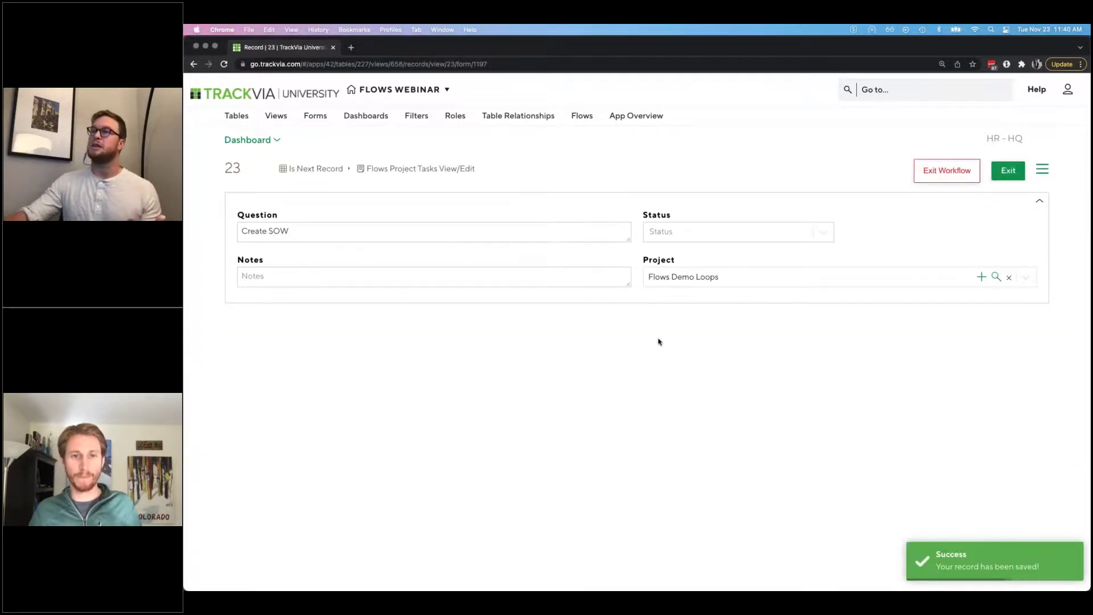
{"action": "left_click", "coordinate": [727, 236]}
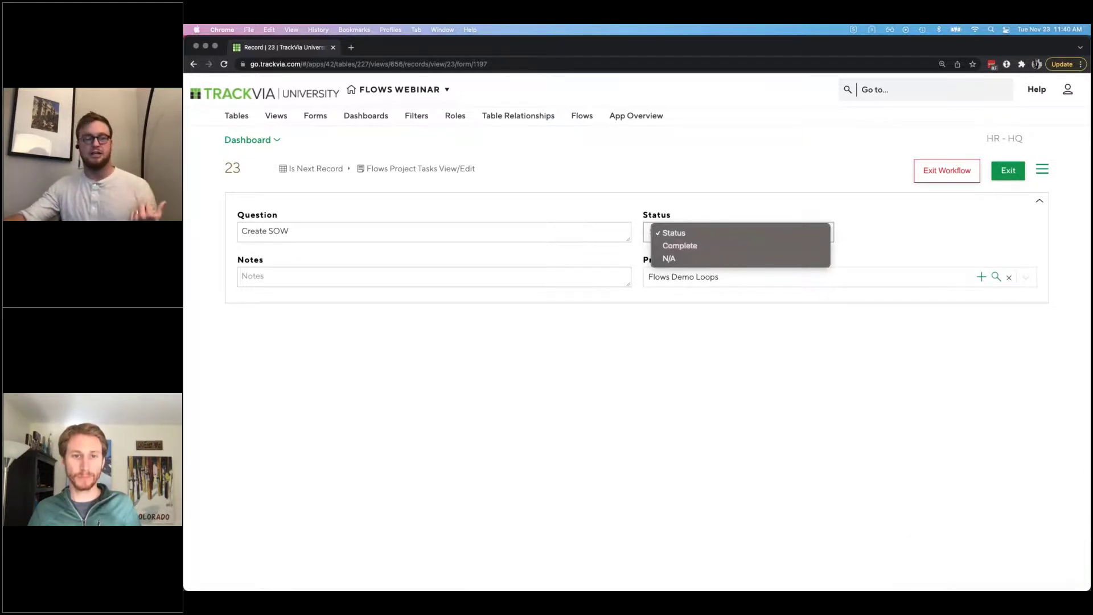
{"action": "left_click", "coordinate": [720, 245]}
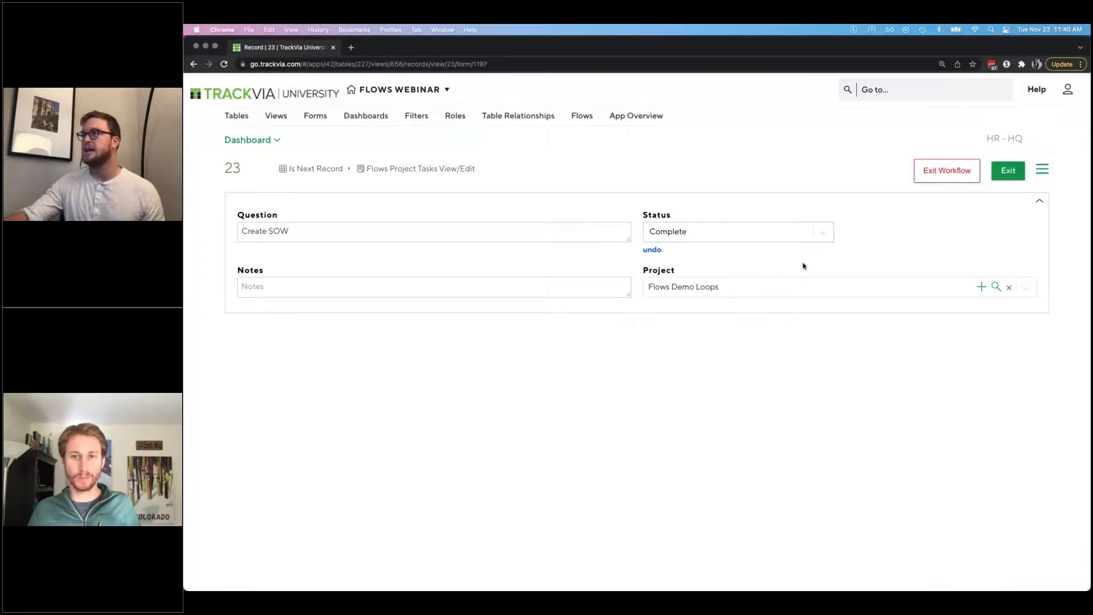
{"action": "left_click", "coordinate": [1009, 172]}
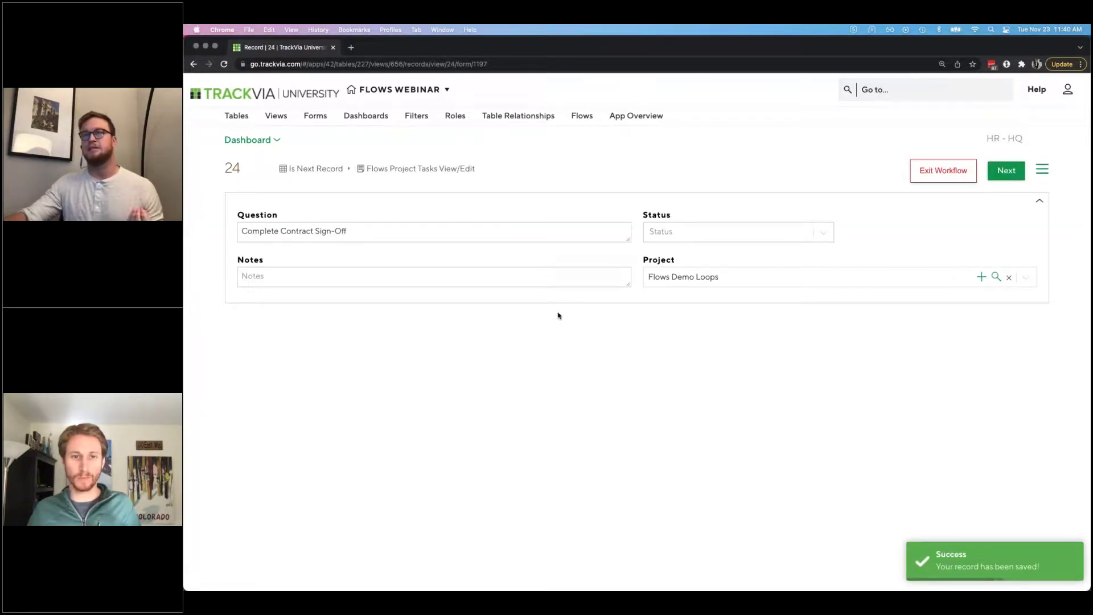
Step: Set the Complete Contract Sign-Off task's status to Complete and submit it
{"action": "left_click", "coordinate": [721, 241]}
{"action": "left_click", "coordinate": [716, 245]}
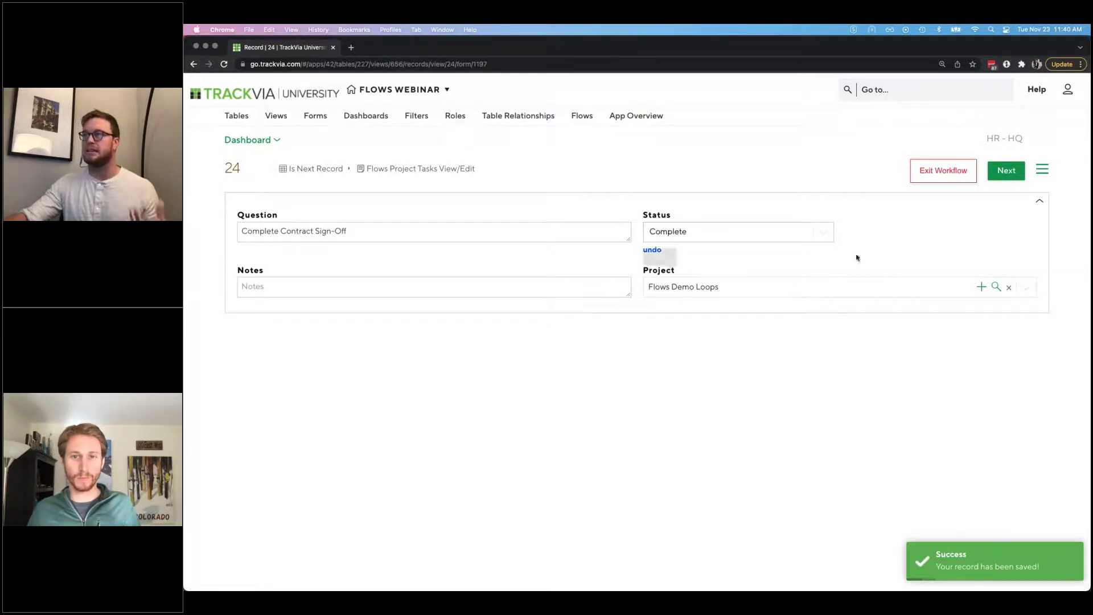
{"action": "left_click", "coordinate": [1007, 170]}
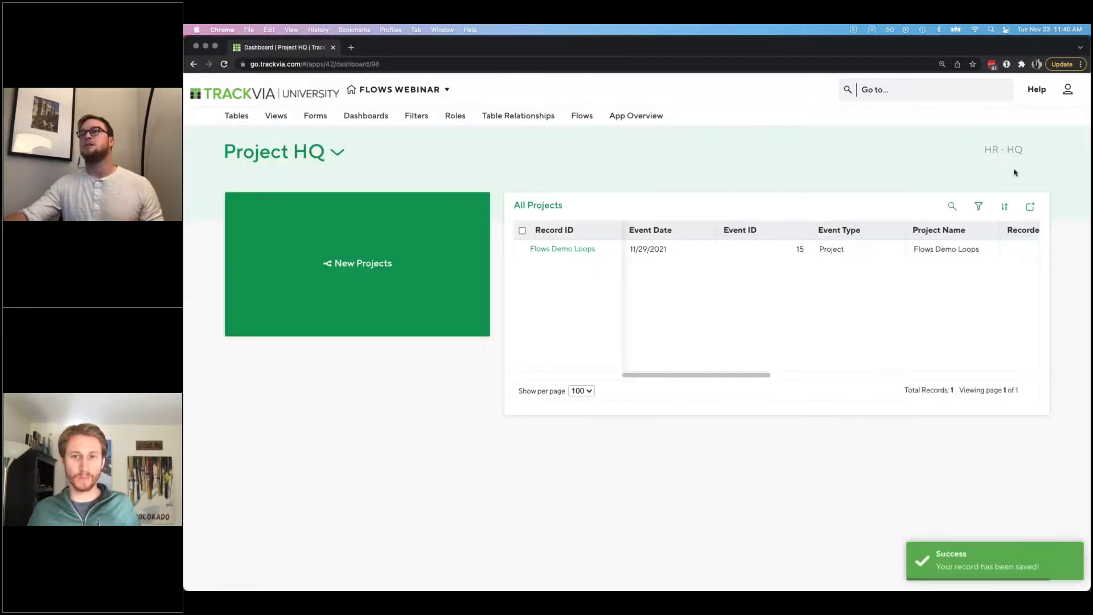
Step: Examine the Flows Demo Loops project's task statuses and its Create SOW task record, and return to the Project HQ dashboard
{"action": "left_click", "coordinate": [967, 250]}
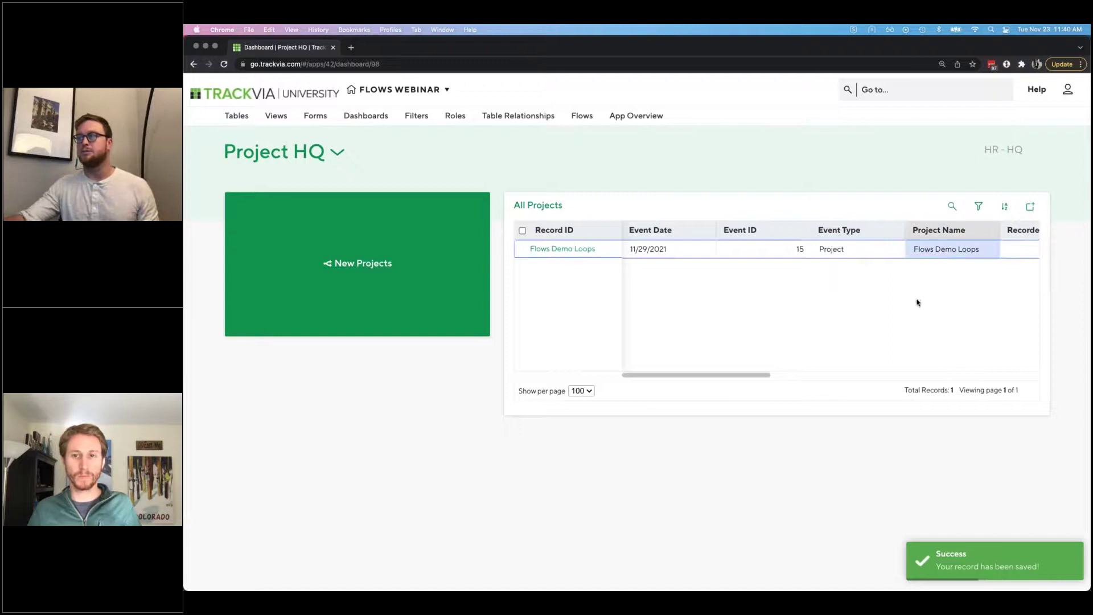
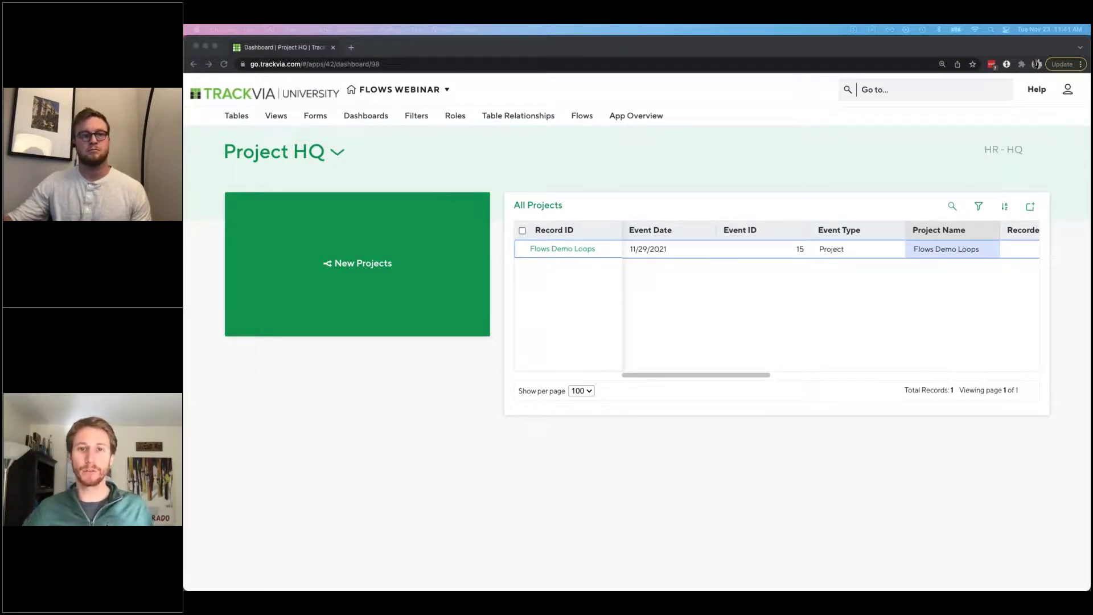
{"action": "left_click", "coordinate": [699, 467]}
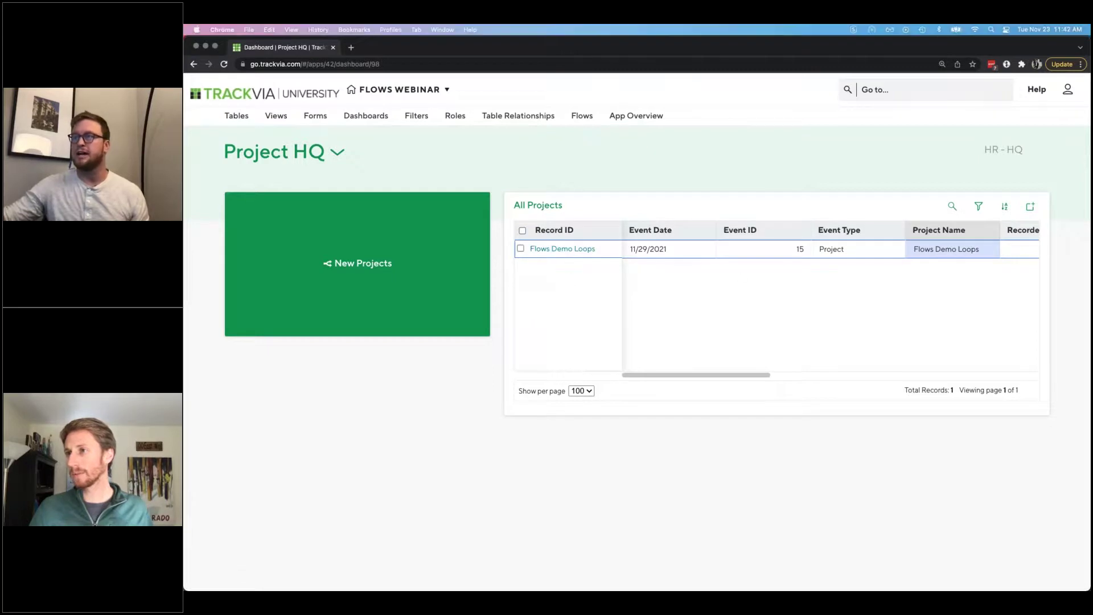
{"action": "left_click", "coordinate": [518, 248]}
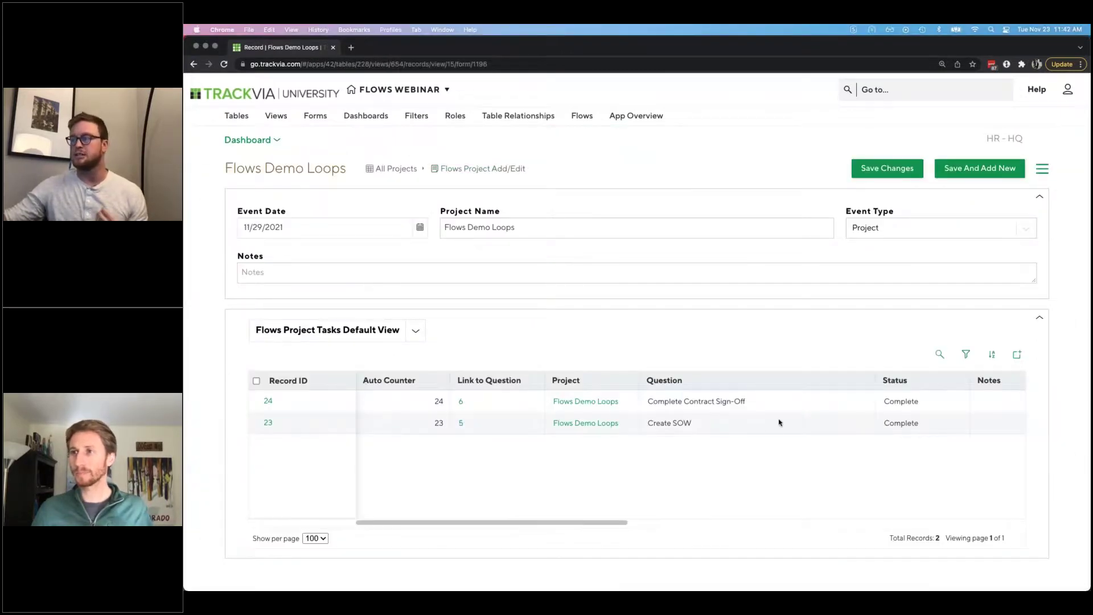
{"action": "scroll", "coordinate": [779, 421], "scroll_direction": "right", "scroll_amount": 5}
{"action": "scroll", "coordinate": [741, 422], "scroll_direction": "left", "scroll_amount": 5}
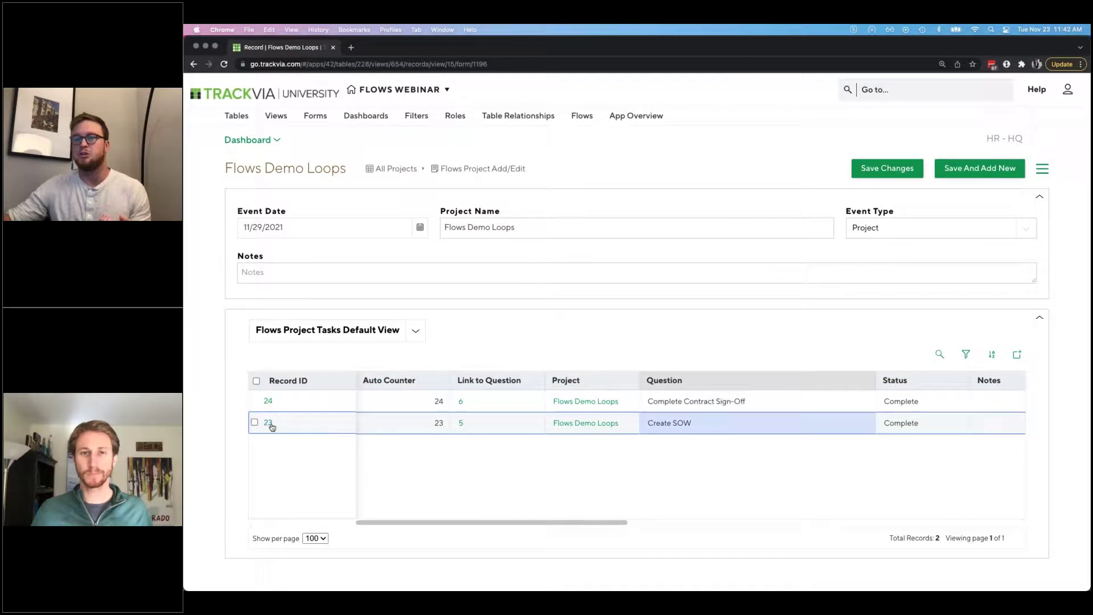
{"action": "left_click", "coordinate": [268, 424]}
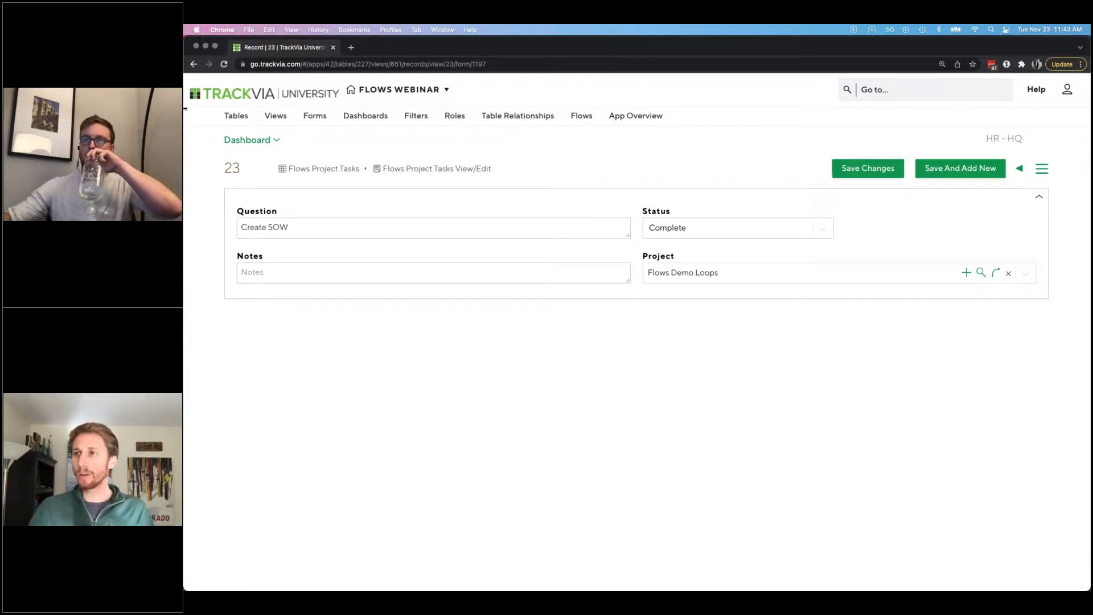
{"action": "left_click", "coordinate": [365, 116]}
{"action": "left_click", "coordinate": [378, 174]}
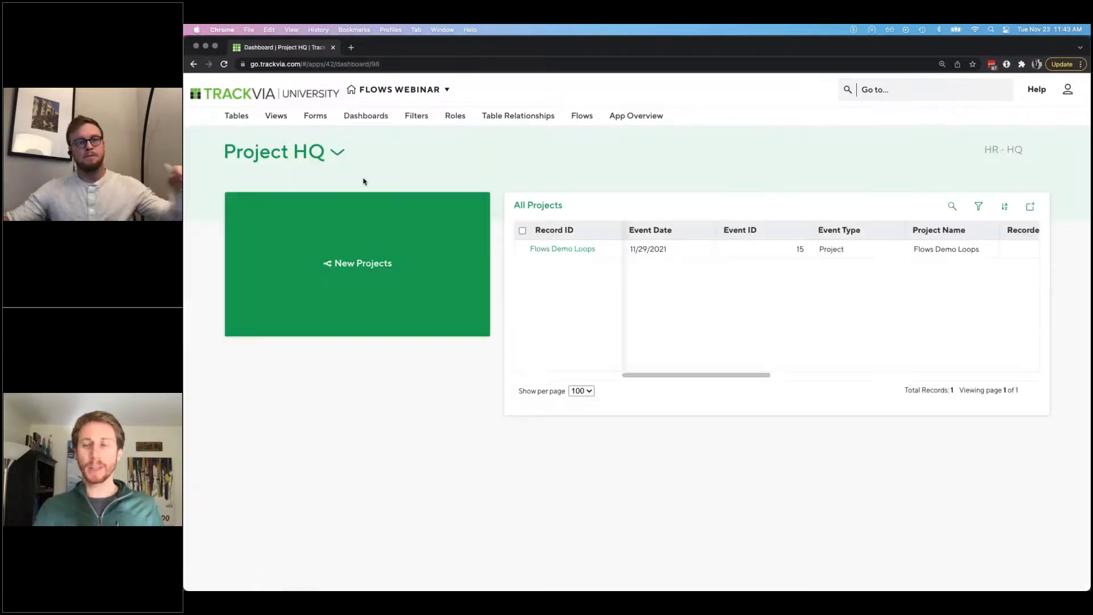
Step: Switch to the PowerPoint slide show and advance from the Demo slide to Key Takeaways
{"action": "left_click_drag", "start_coordinate": [533, 48], "coordinate": [537, 135]}
{"action": "key", "text": "super+Tab"}
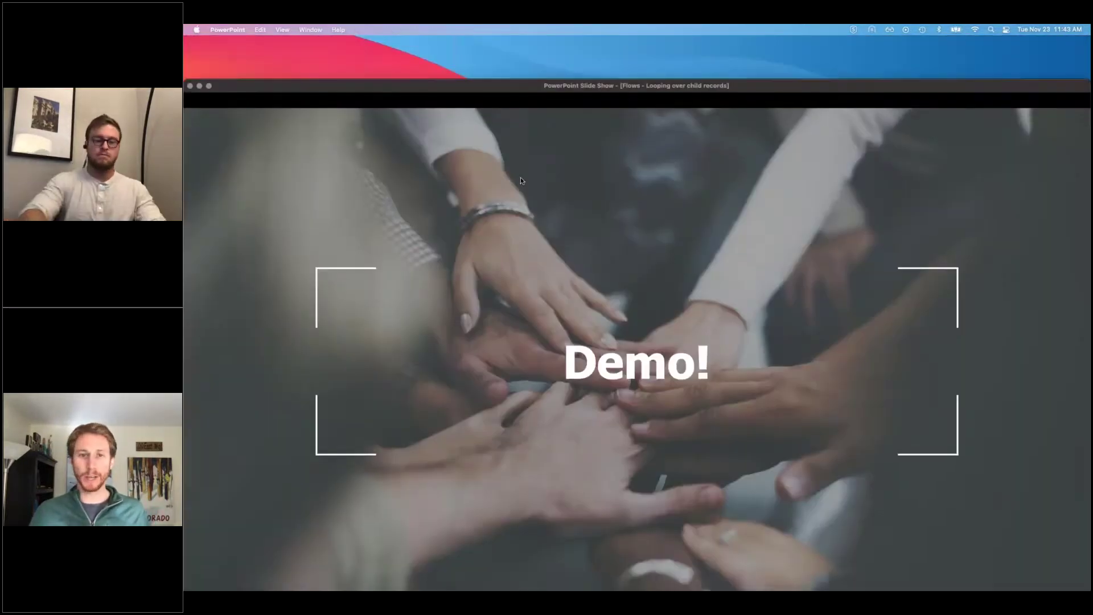
{"action": "left_click", "coordinate": [521, 177]}
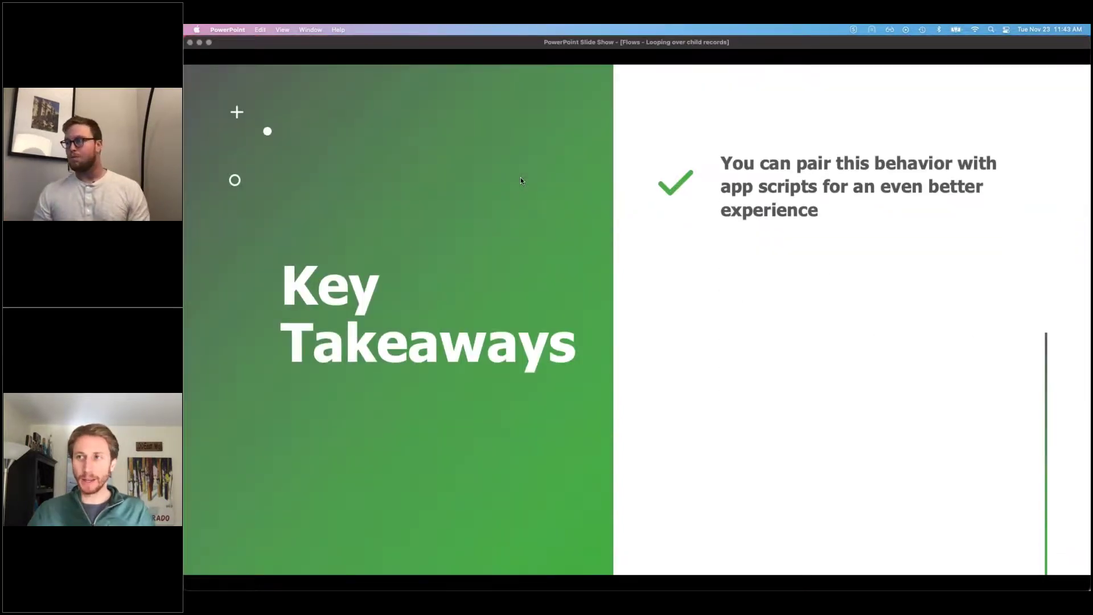
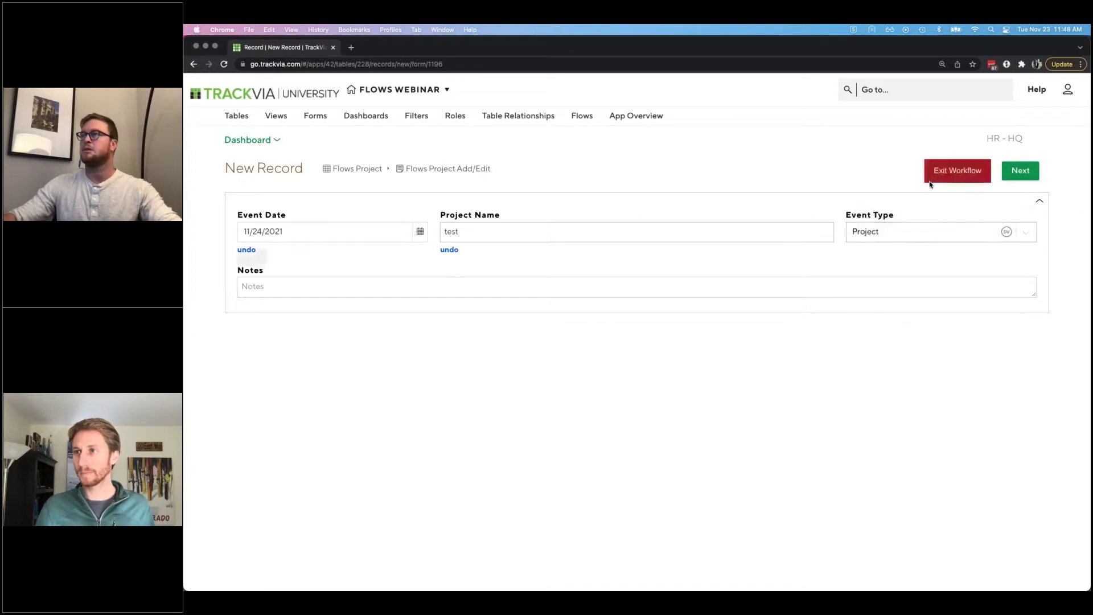
Step: Submit the new project record named test in the New Projects flow
{"action": "left_click", "coordinate": [1020, 171]}
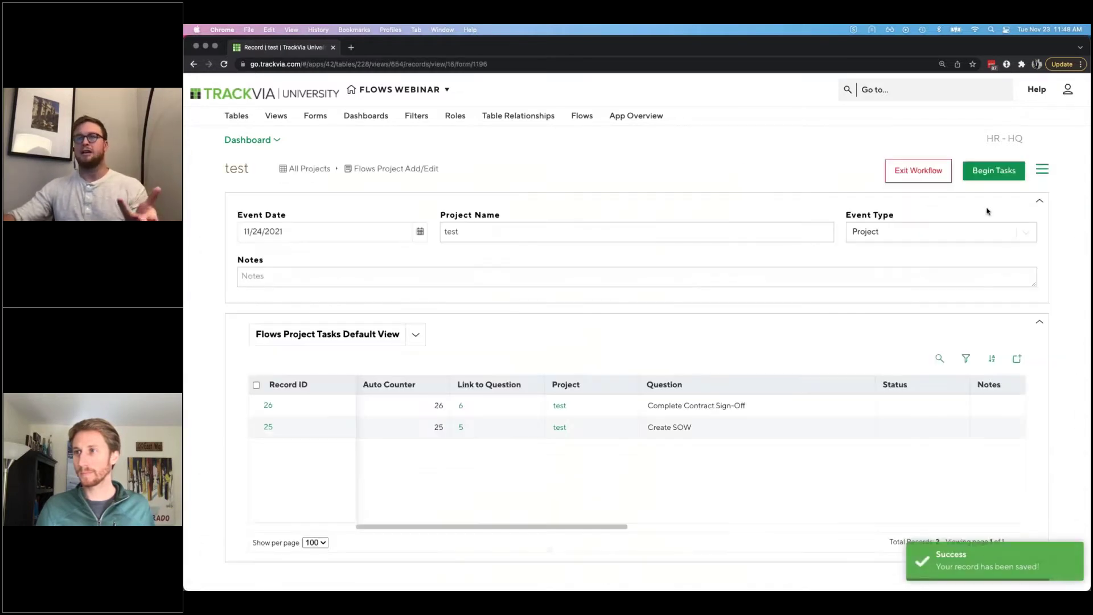
Step: Begin the test project's tasks in the flow and leave the New Projects workflow at the Create SOW task
{"action": "left_click", "coordinate": [1013, 169]}
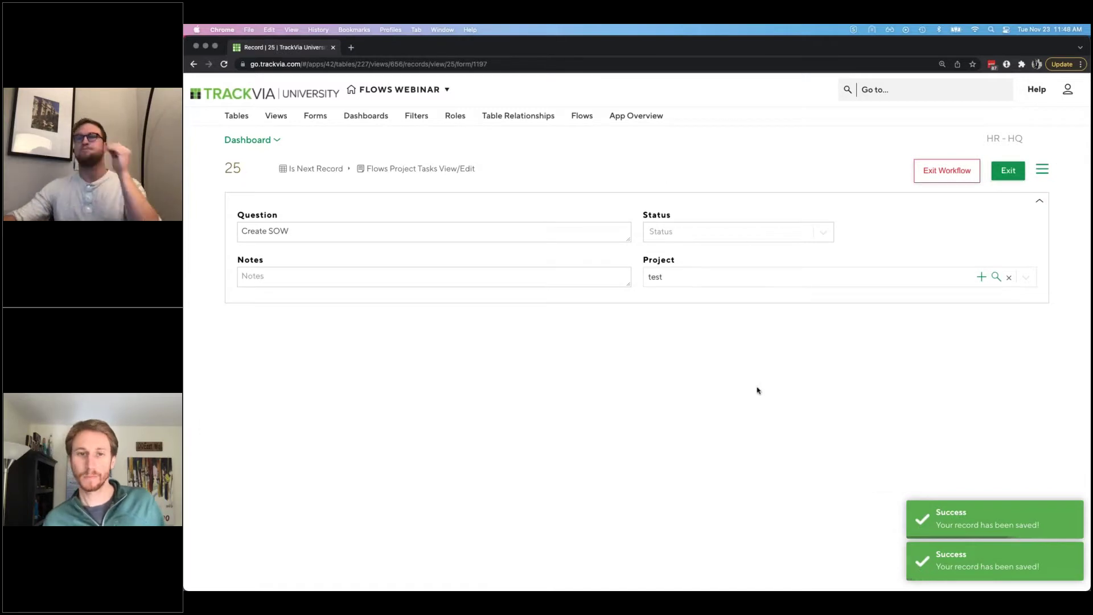
{"action": "left_click", "coordinate": [938, 173]}
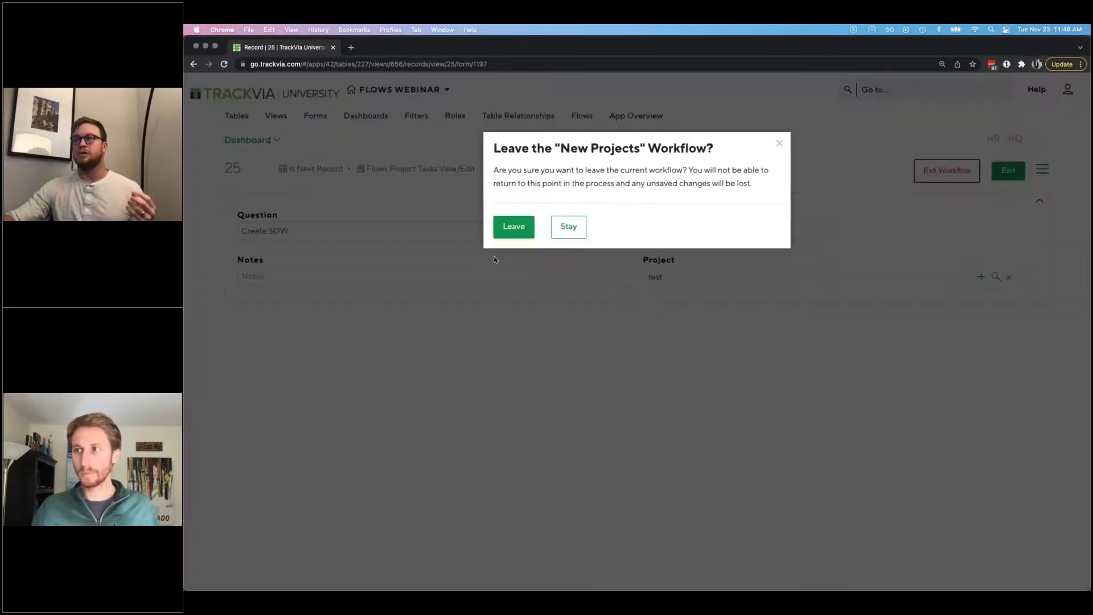
{"action": "left_click", "coordinate": [511, 230]}
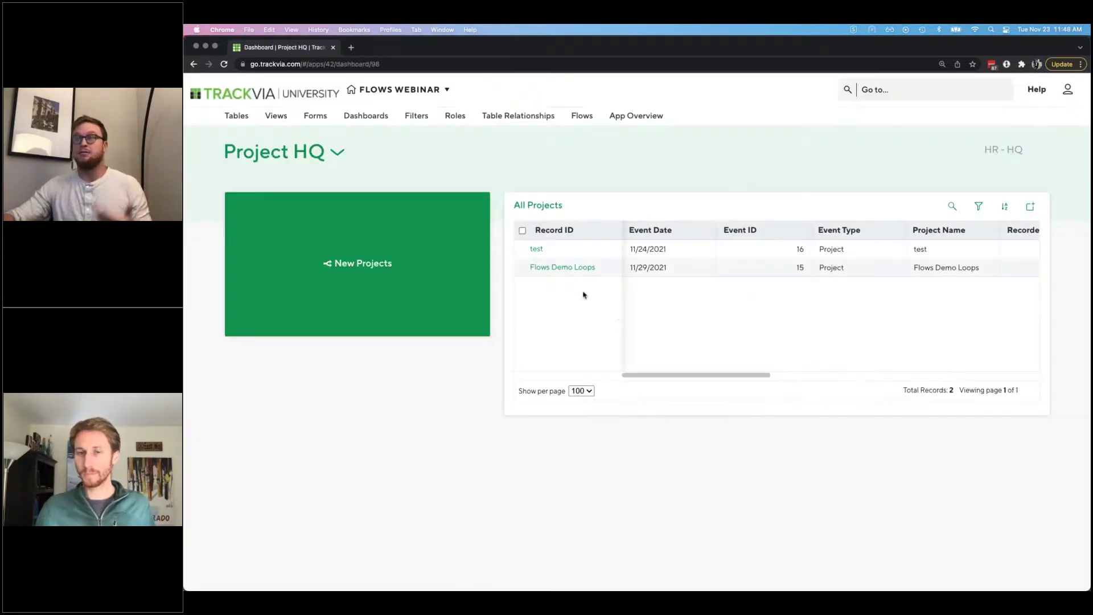
Step: Open the test project from the Project HQ dashboard and examine its child task records
{"action": "left_click", "coordinate": [537, 250]}
{"action": "scroll", "coordinate": [769, 478], "scroll_direction": "right", "scroll_amount": 3}
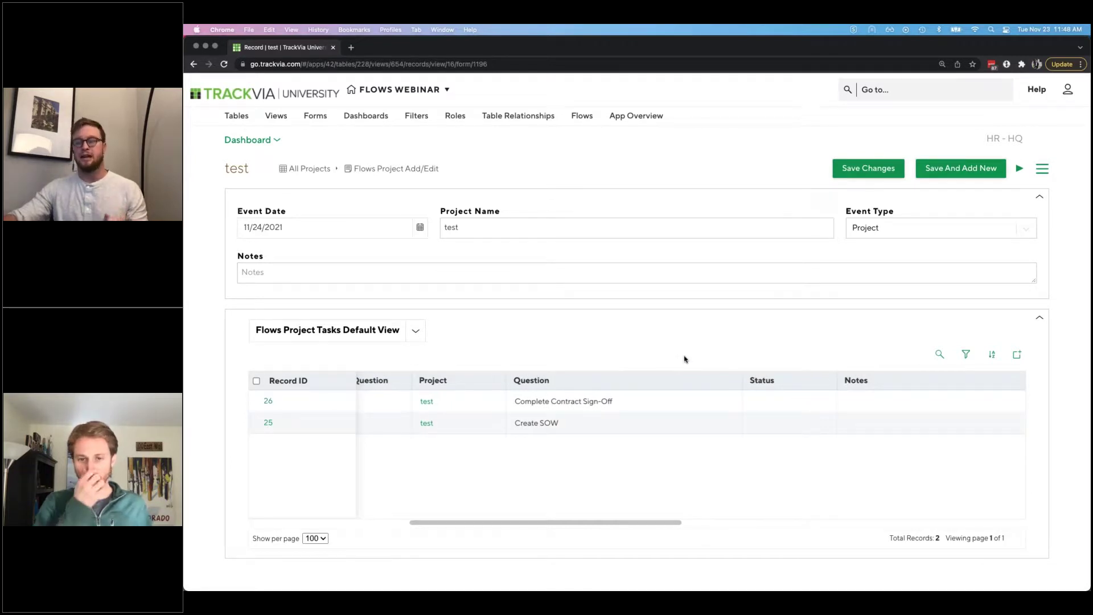
{"action": "scroll", "coordinate": [652, 353], "scroll_direction": "left", "scroll_amount": 3}
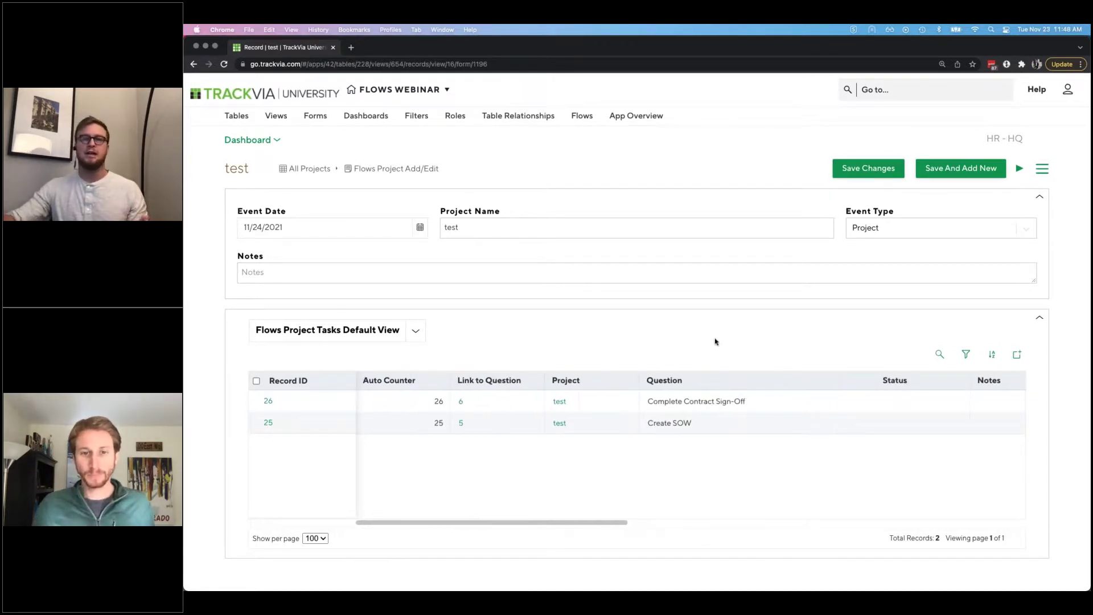
Step: Open the New Projects flow for editing and examine the settings of its New Project task
{"action": "left_click", "coordinate": [582, 116]}
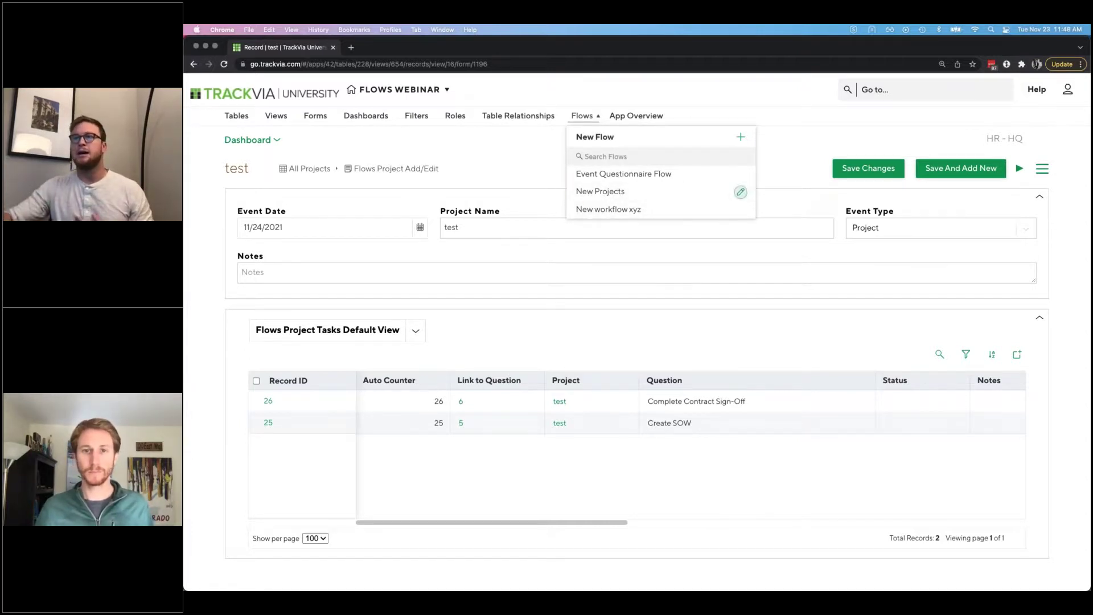
{"action": "left_click", "coordinate": [740, 192]}
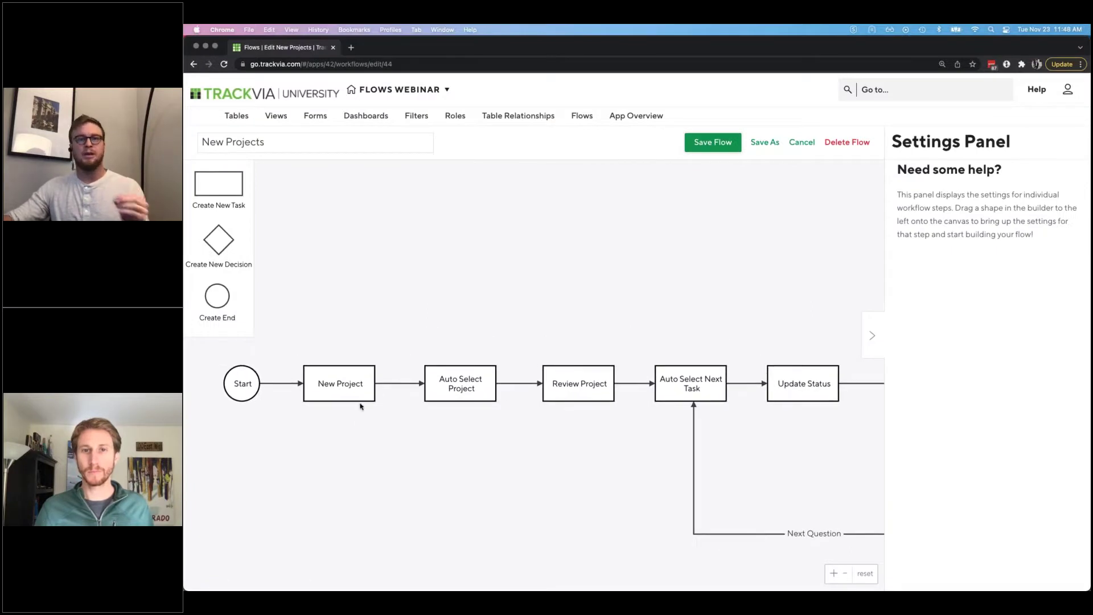
{"action": "left_click", "coordinate": [345, 386]}
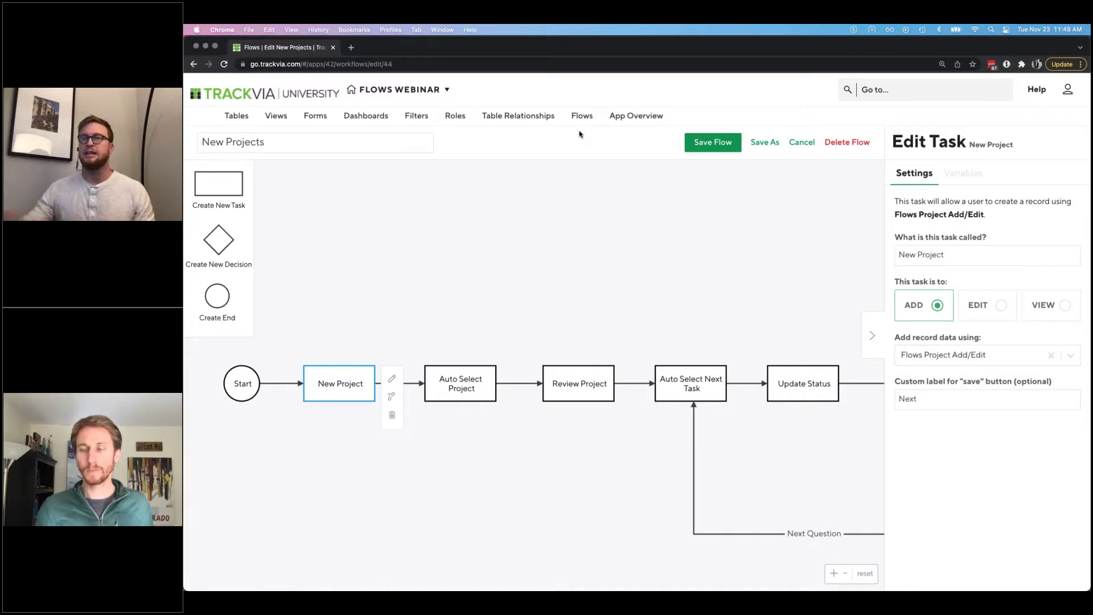
Step: Open the Flows Project table and check the sum of unanswered tasks for the test project
{"action": "left_click", "coordinate": [237, 116]}
{"action": "left_click", "coordinate": [255, 175]}
{"action": "scroll", "coordinate": [635, 273], "scroll_direction": "right", "scroll_amount": 5}
{"action": "scroll", "coordinate": [564, 285], "scroll_direction": "left", "scroll_amount": 5}
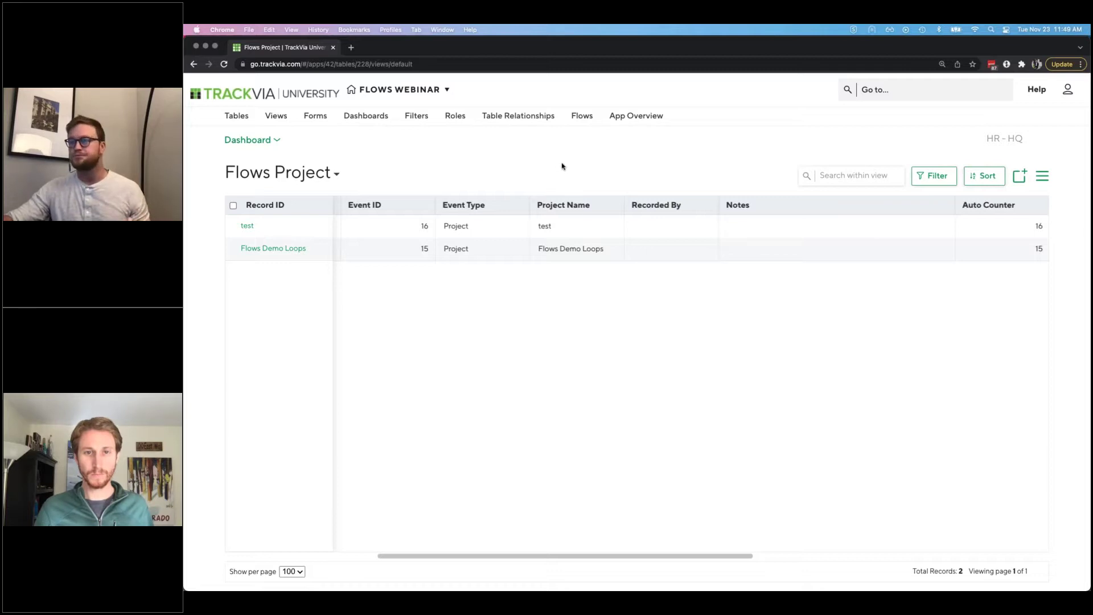
{"action": "scroll", "coordinate": [670, 233], "scroll_direction": "right", "scroll_amount": 5}
{"action": "left_click", "coordinate": [596, 231]}
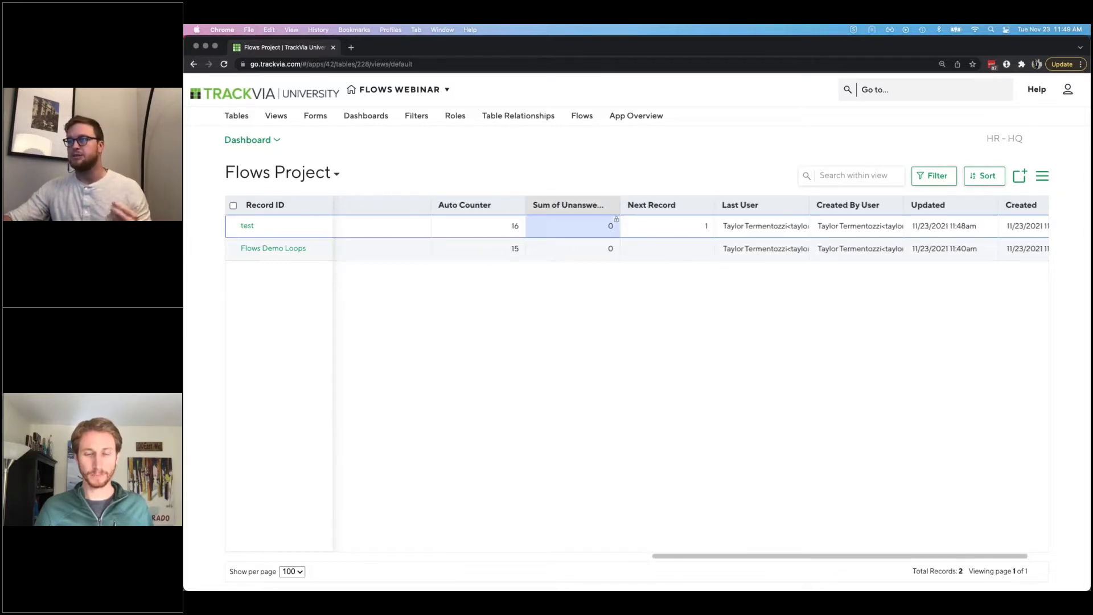
Step: In the test project record, change the Complete Contract Sign-Off task's question to "Complete Contract Sign-Offs"
{"action": "left_click", "coordinate": [248, 226]}
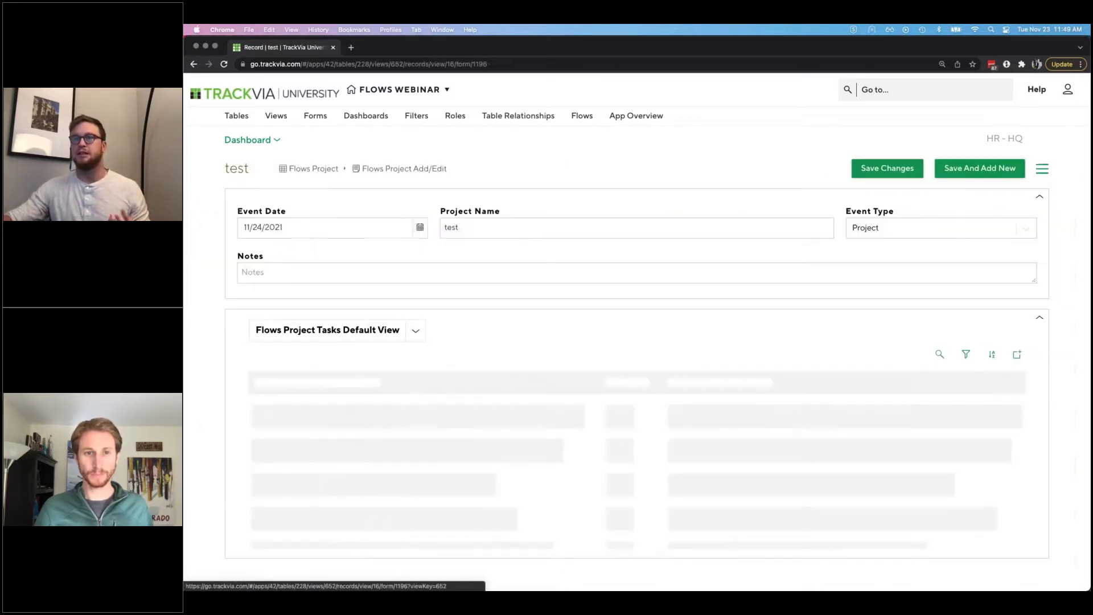
{"action": "left_click", "coordinate": [774, 407]}
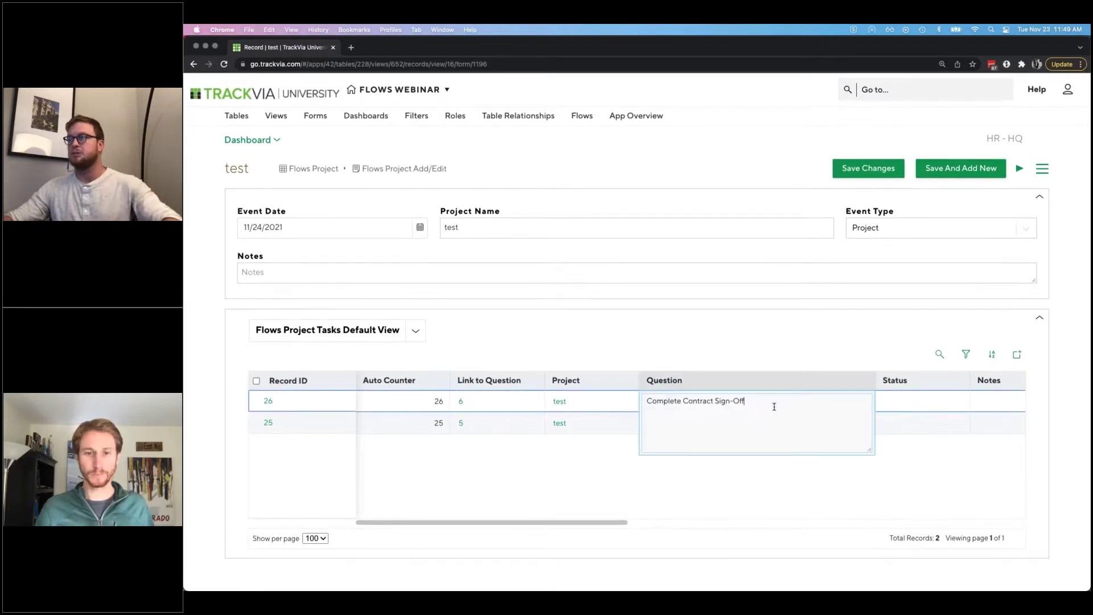
{"action": "type", "text": "s"}
{"action": "key", "text": "Return"}
{"action": "left_click", "coordinate": [730, 429]}
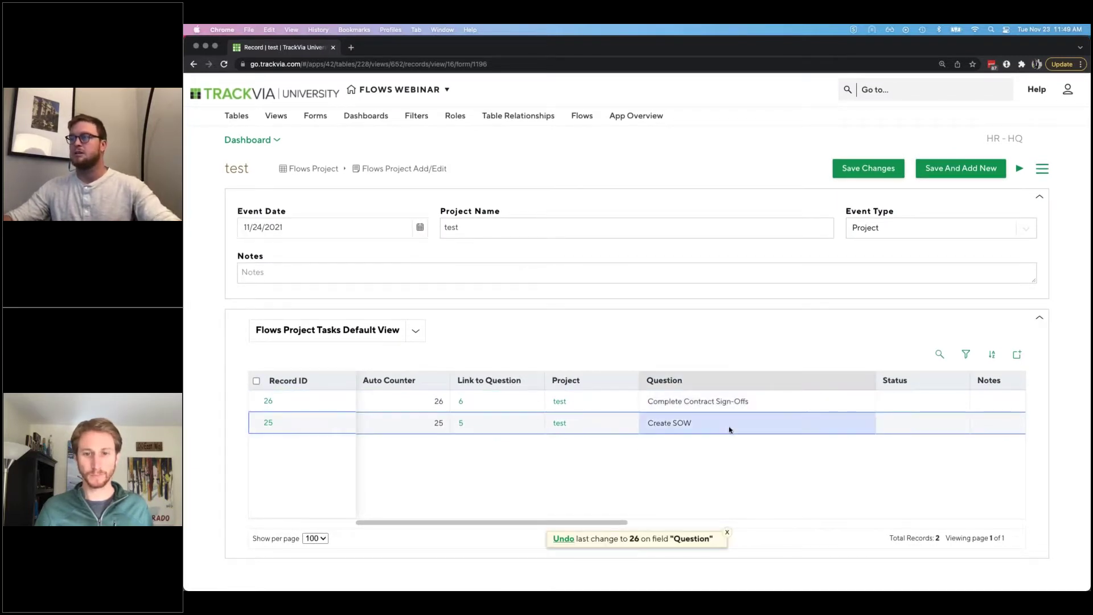
Step: Return to the Flows Project table and recheck the test project's sum of unanswered tasks
{"action": "left_click", "coordinate": [320, 170]}
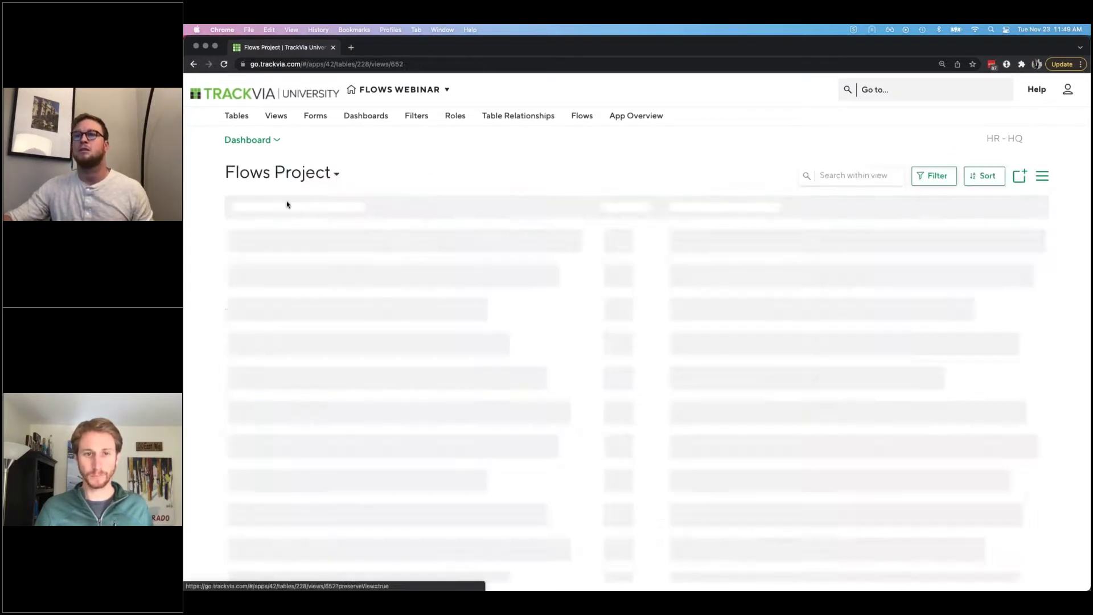
{"action": "scroll", "coordinate": [570, 233], "scroll_direction": "right", "scroll_amount": 10}
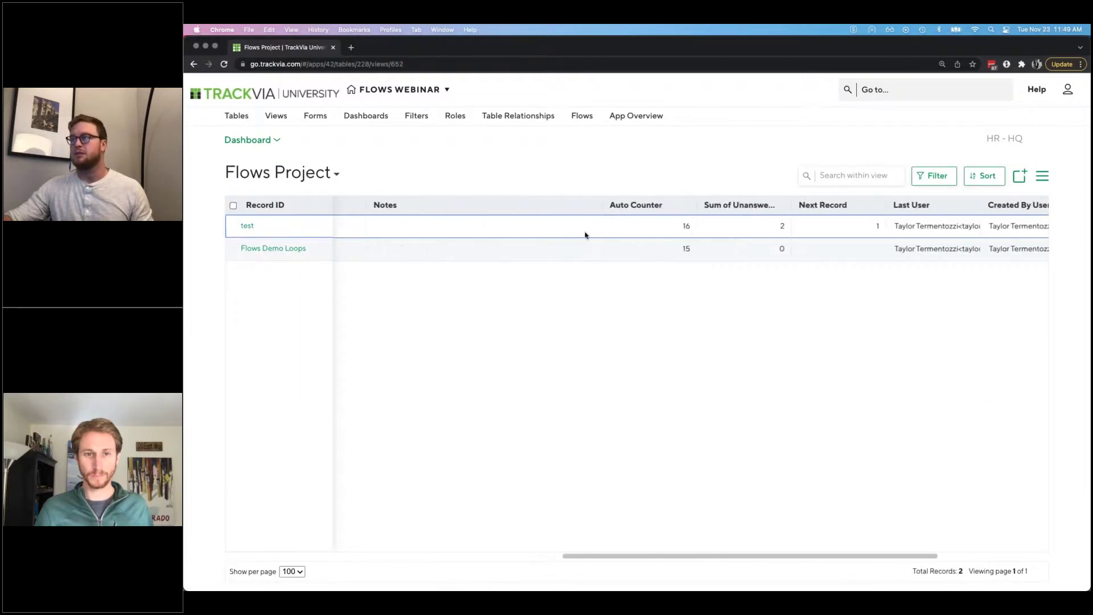
{"action": "left_click", "coordinate": [758, 235]}
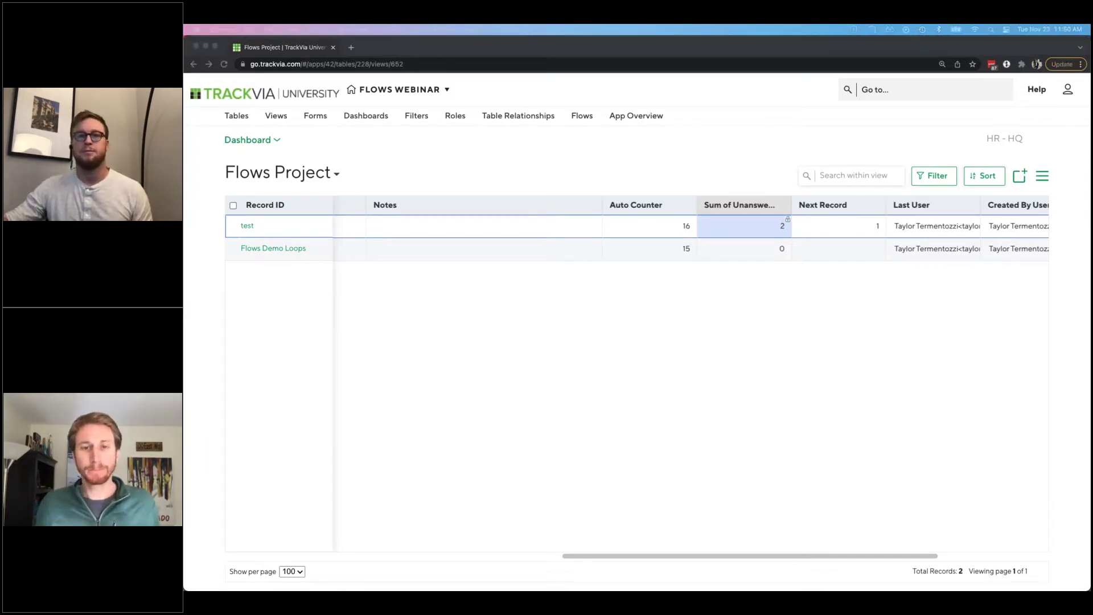
Step: Open the HR - HQ dashboard and look over its flow button, web link, All Events view and embedded TVU site
{"action": "left_click", "coordinate": [672, 434]}
{"action": "left_click", "coordinate": [369, 116]}
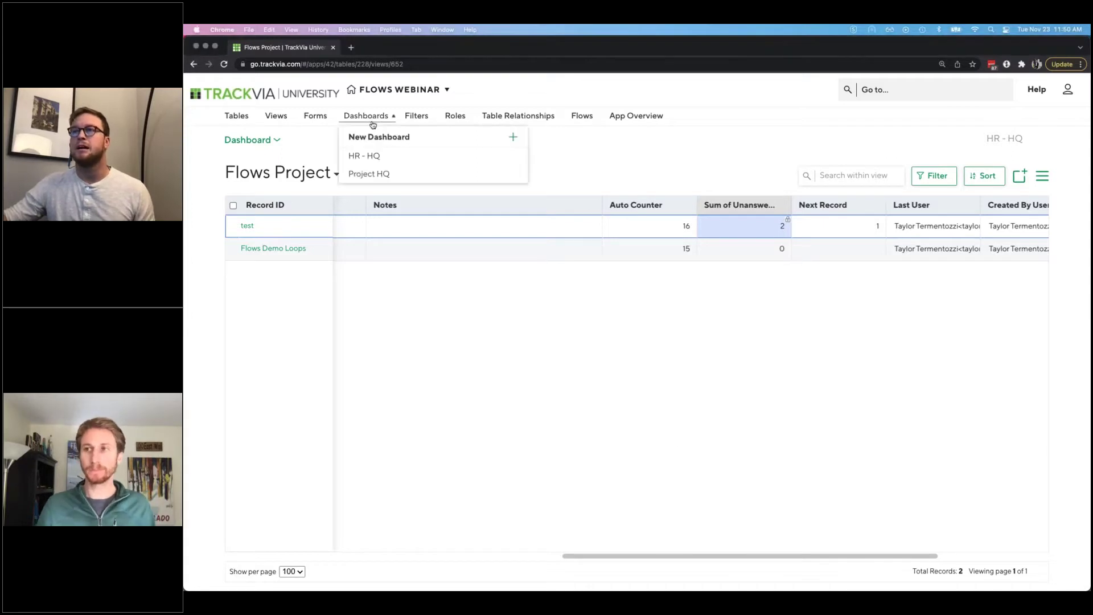
{"action": "left_click", "coordinate": [369, 159]}
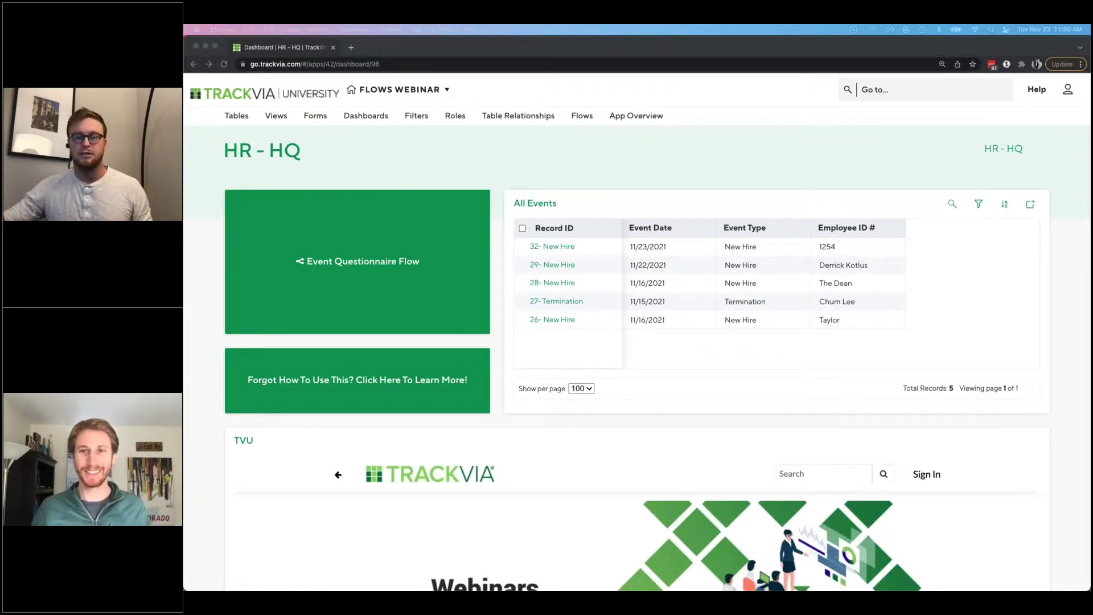
{"action": "scroll", "coordinate": [219, 290], "scroll_direction": "down", "scroll_amount": 2}
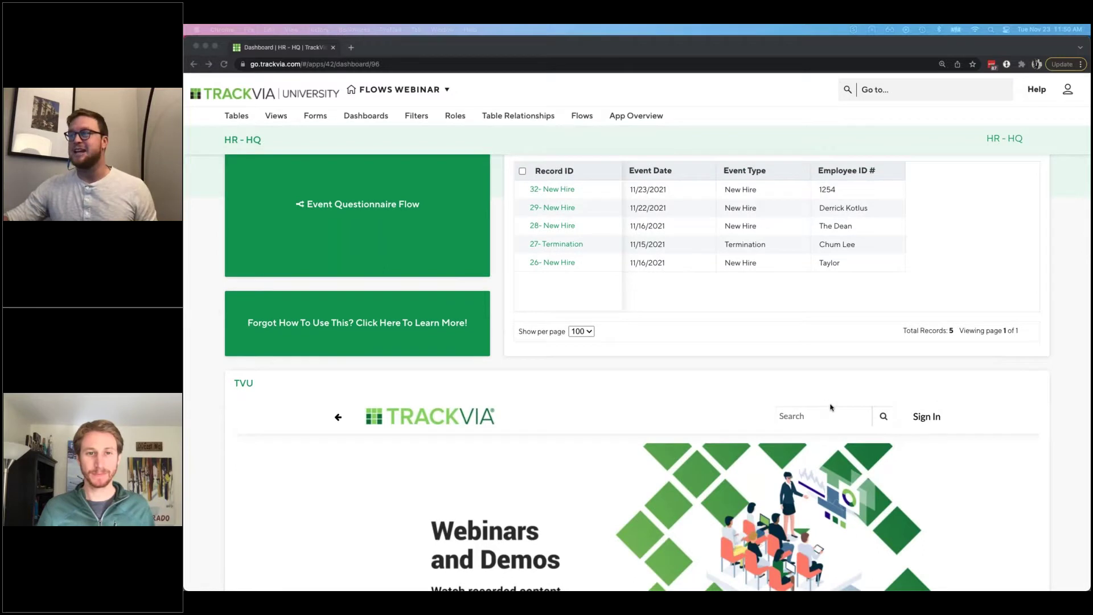
{"action": "scroll", "coordinate": [210, 385], "scroll_direction": "down", "scroll_amount": 2}
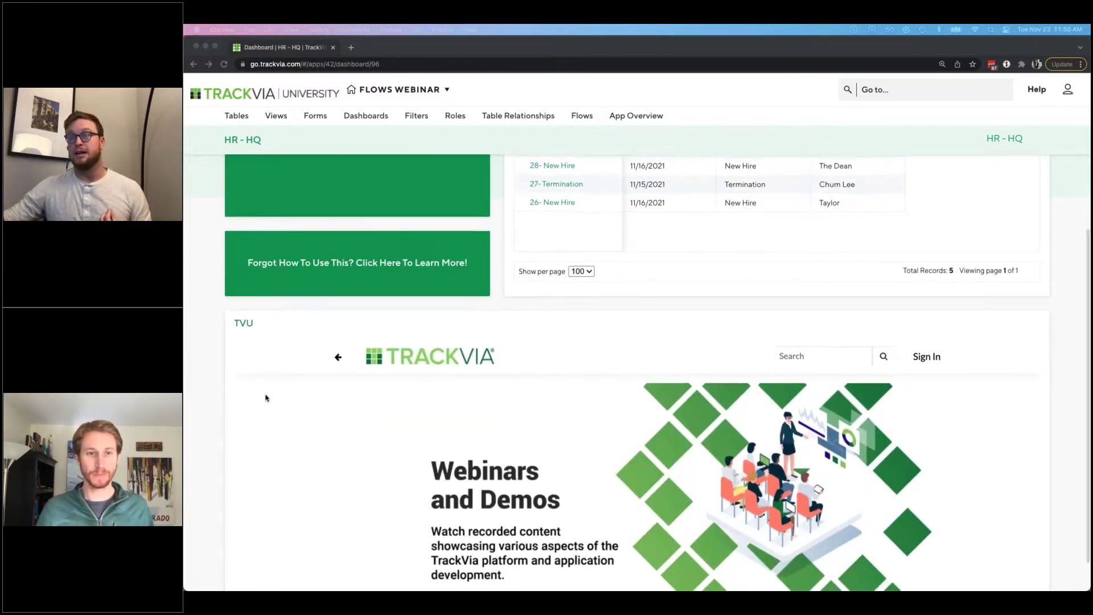
{"action": "scroll", "coordinate": [268, 398], "scroll_direction": "up", "scroll_amount": 4}
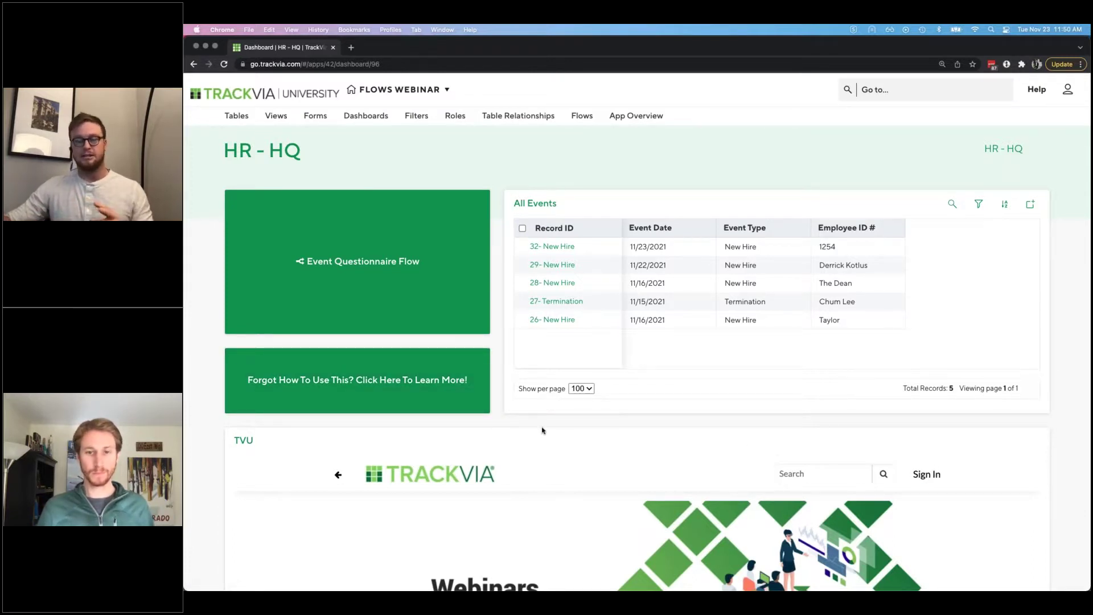
Step: Search the dashboard's embedded TVU site for "flows" and look through the results
{"action": "left_click", "coordinate": [828, 474]}
{"action": "type", "text": "flows"}
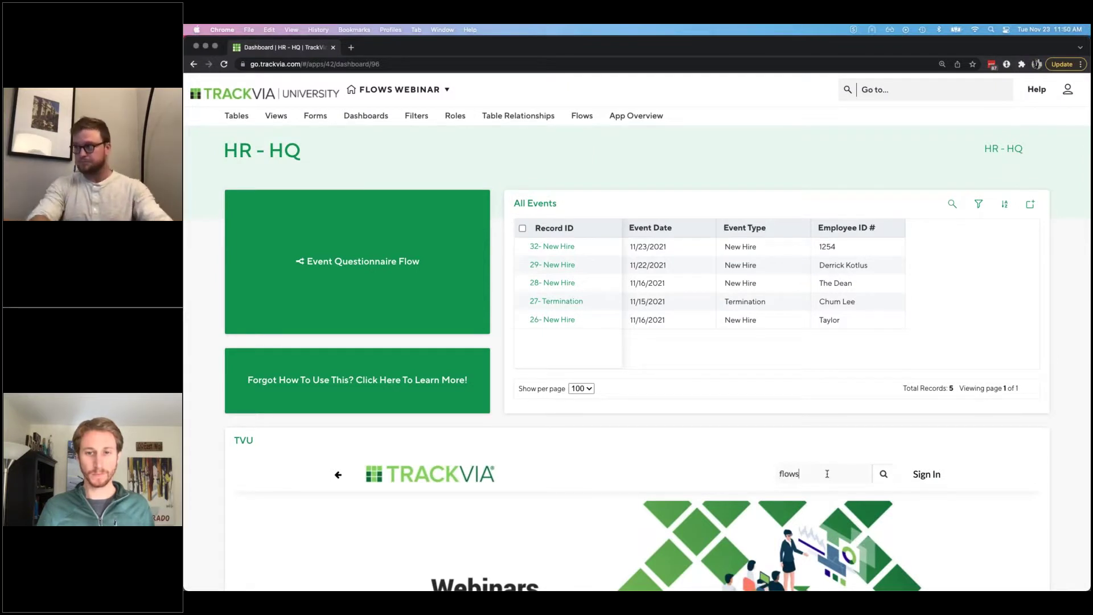
{"action": "scroll", "coordinate": [242, 441], "scroll_direction": "down", "scroll_amount": 1}
{"action": "scroll", "coordinate": [219, 435], "scroll_direction": "down", "scroll_amount": 3}
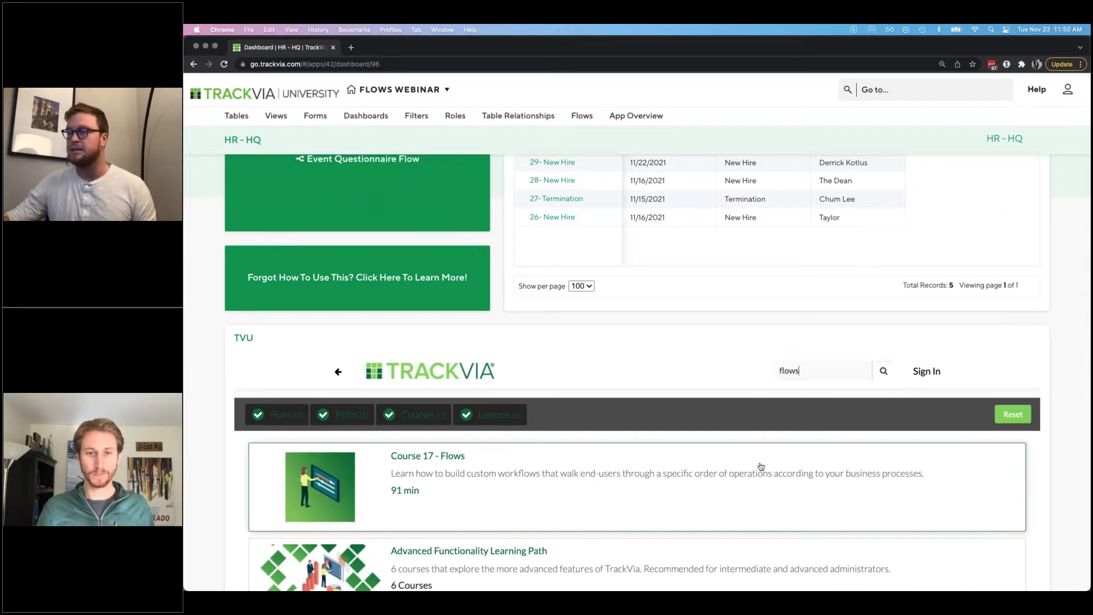
{"action": "scroll", "coordinate": [761, 467], "scroll_direction": "down", "scroll_amount": 2}
{"action": "scroll", "coordinate": [794, 460], "scroll_direction": "up", "scroll_amount": 2}
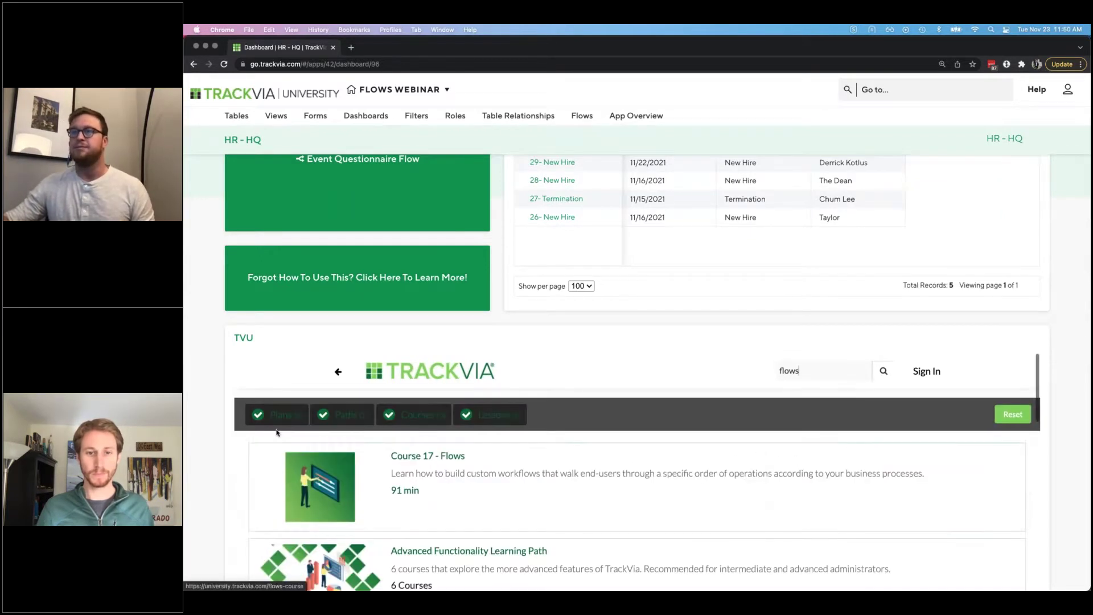
{"action": "scroll", "coordinate": [627, 342], "scroll_direction": "up", "scroll_amount": 5}
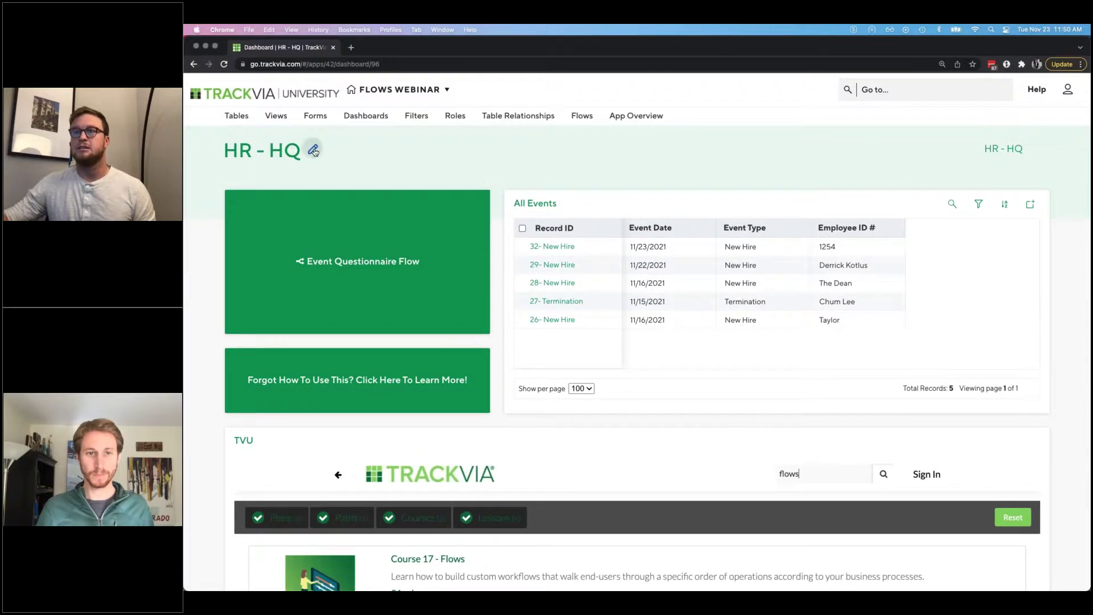
Step: Examine the HR - HQ dashboard's available widgets and its learn-more web link settings in edit mode, and leave without saving
{"action": "left_click", "coordinate": [313, 149]}
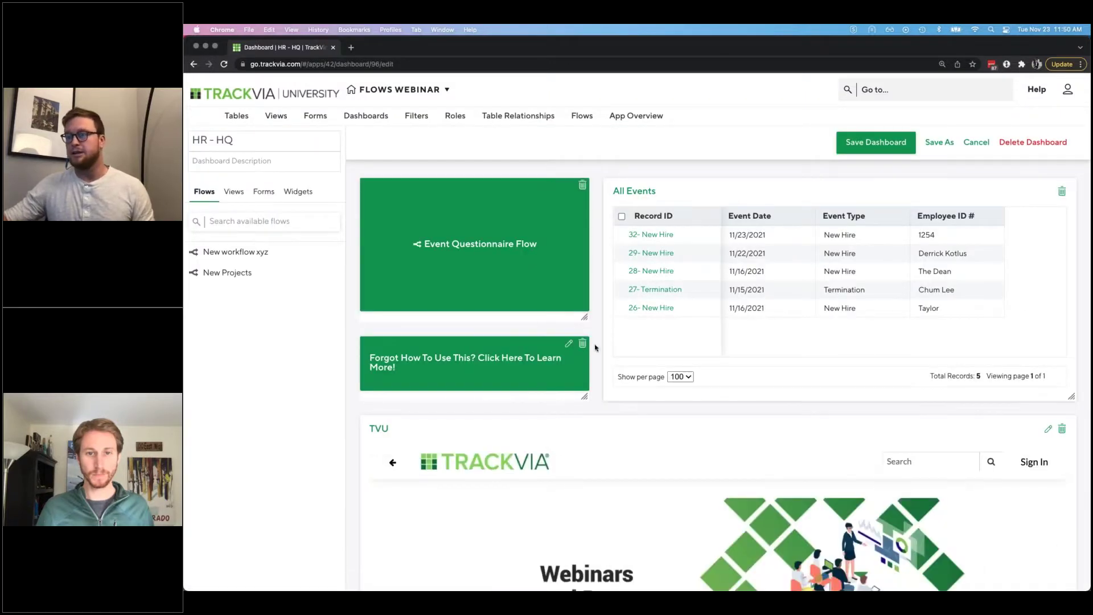
{"action": "left_click", "coordinate": [298, 192]}
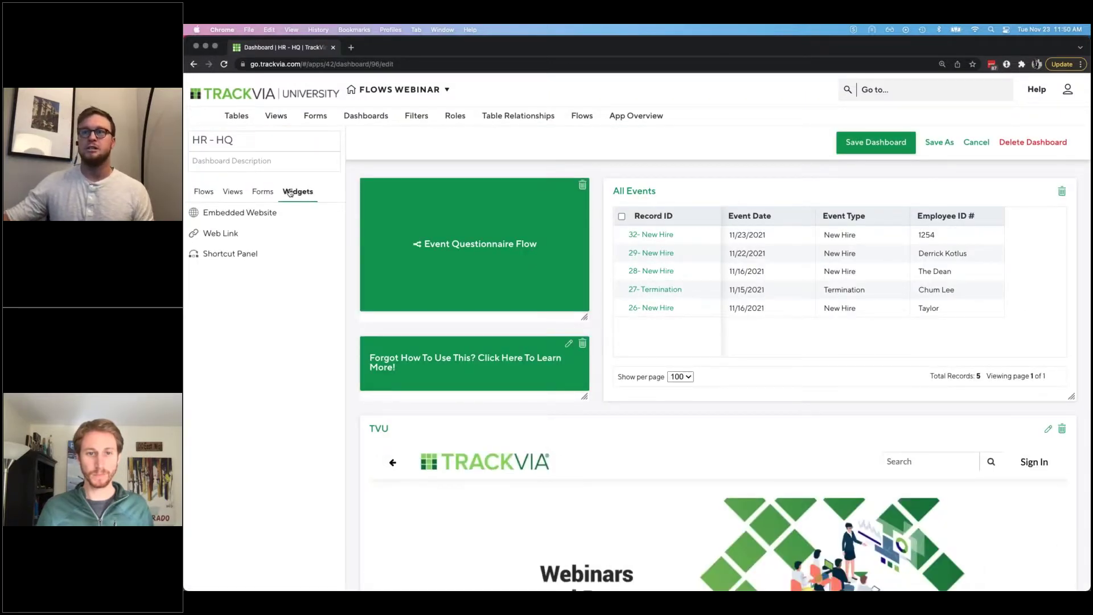
{"action": "mouse_move", "coordinate": [273, 233]}
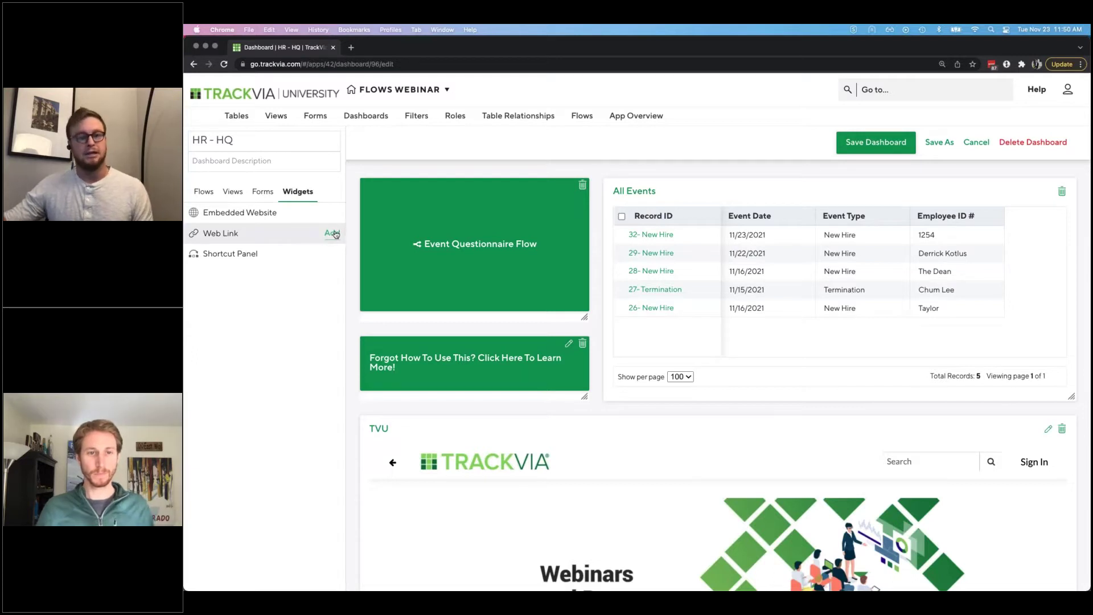
{"action": "left_click", "coordinate": [569, 344]}
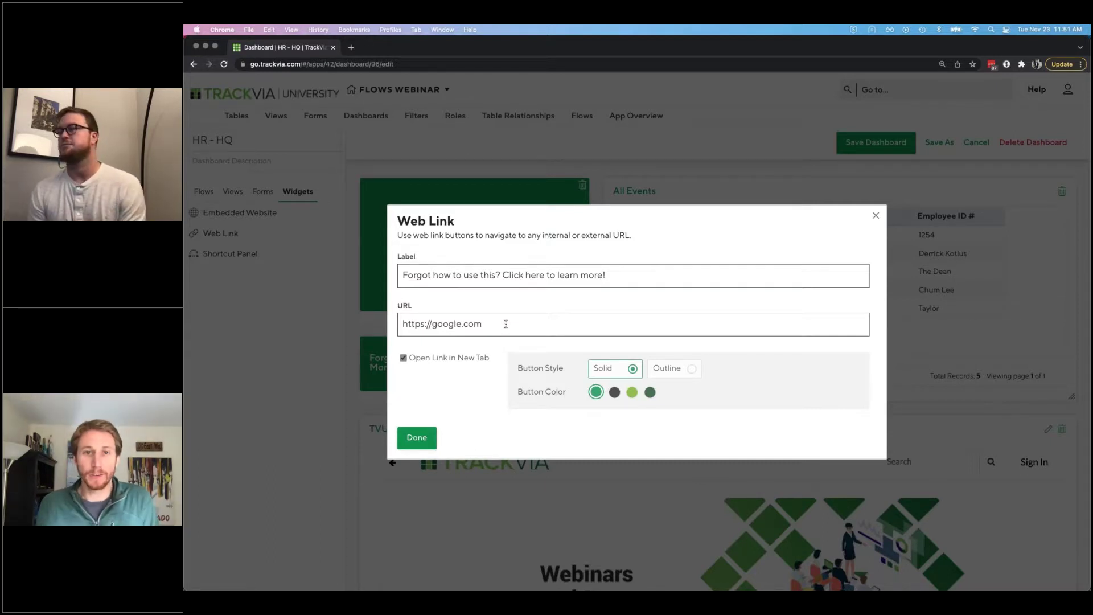
{"action": "left_click", "coordinate": [435, 437]}
{"action": "left_click", "coordinate": [976, 142]}
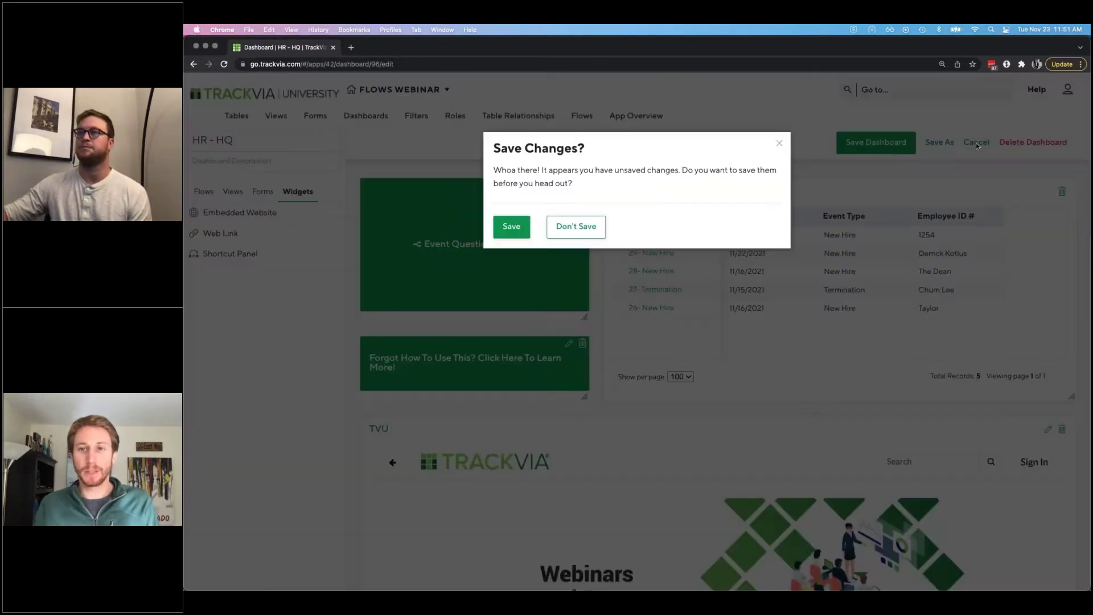
{"action": "left_click", "coordinate": [595, 227]}
Step: Follow the dashboard's learn-more web link to Google and return to the HR - HQ dashboard
{"action": "left_click", "coordinate": [440, 401]}
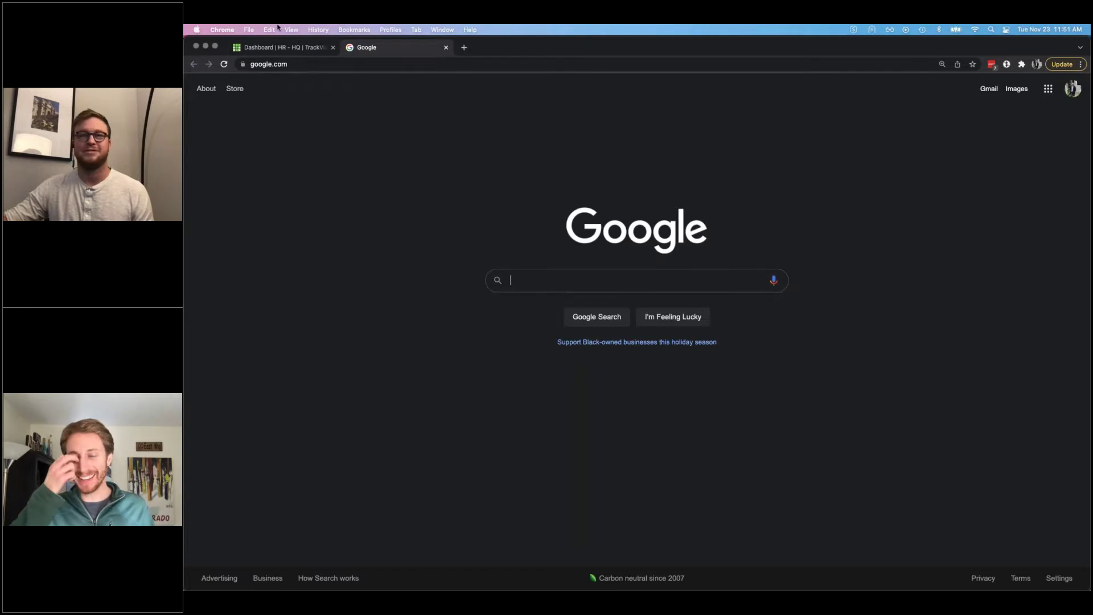
{"action": "left_click", "coordinate": [283, 50]}
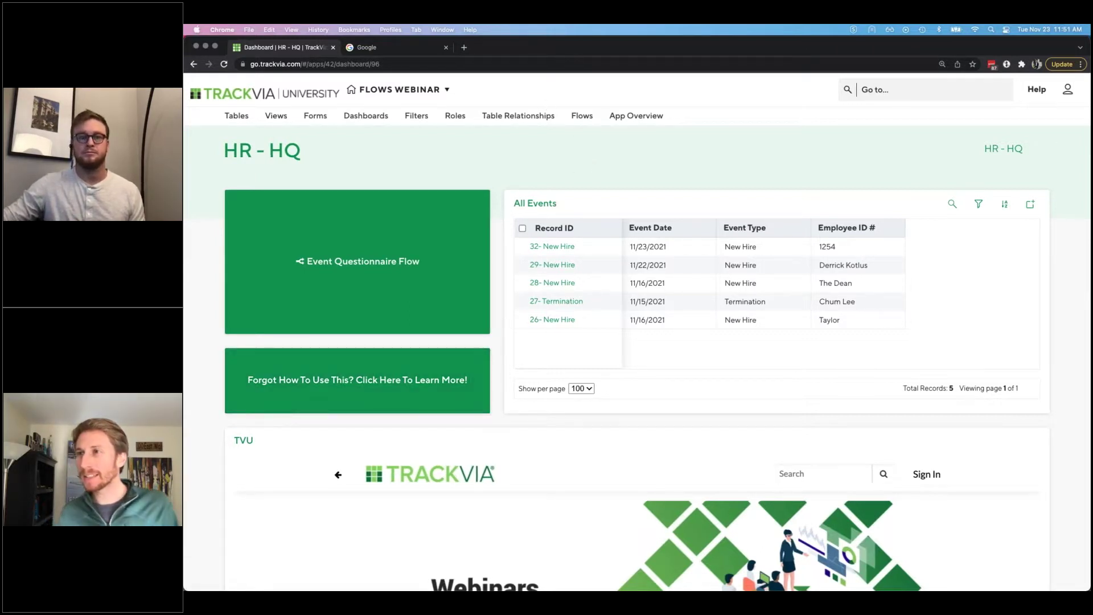
Step: Switch to the PowerPoint slide show and advance past the Questions slide
{"action": "key", "text": "ctrl+Up"}
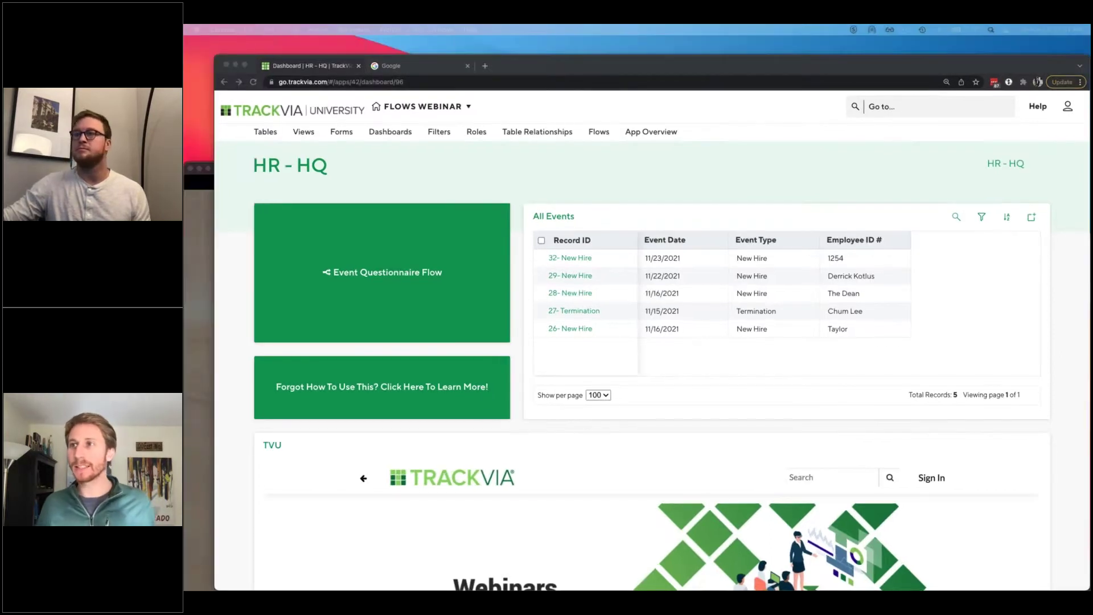
{"action": "left_click", "coordinate": [418, 353]}
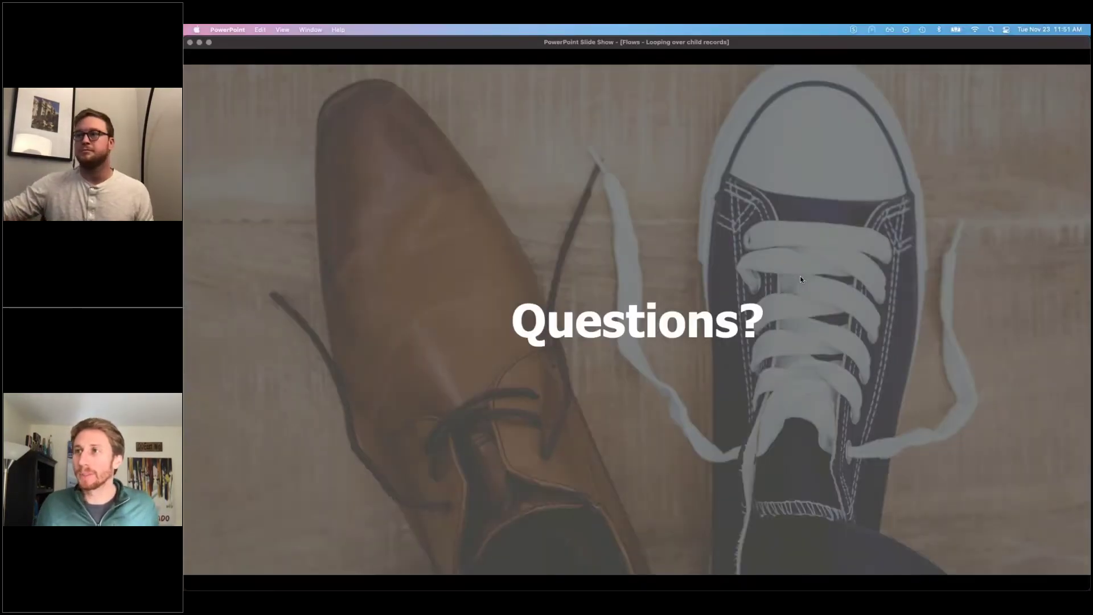
{"action": "left_click", "coordinate": [800, 276]}
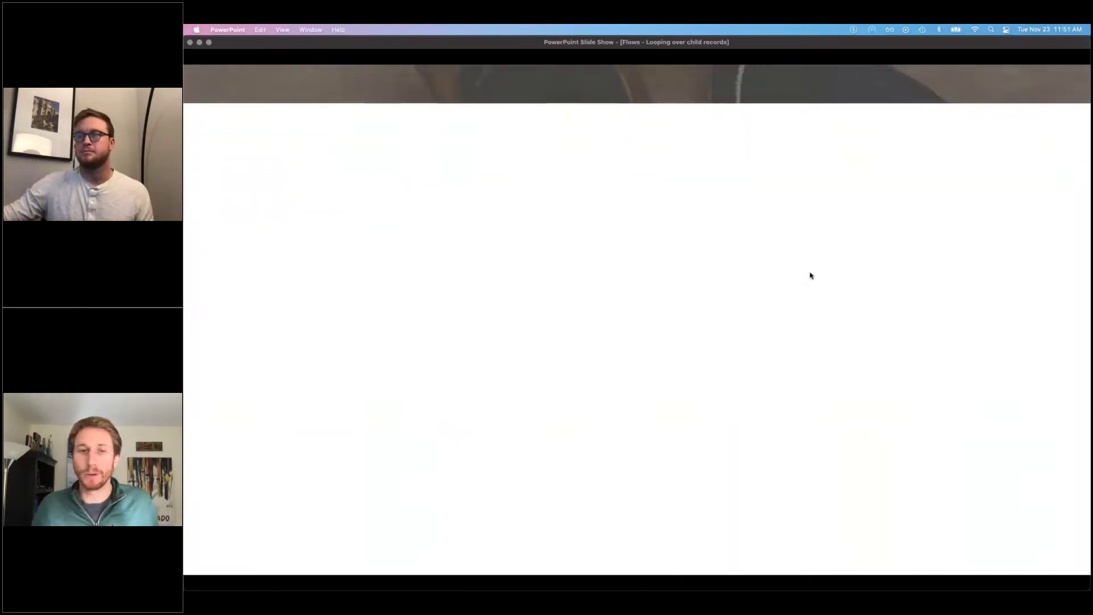